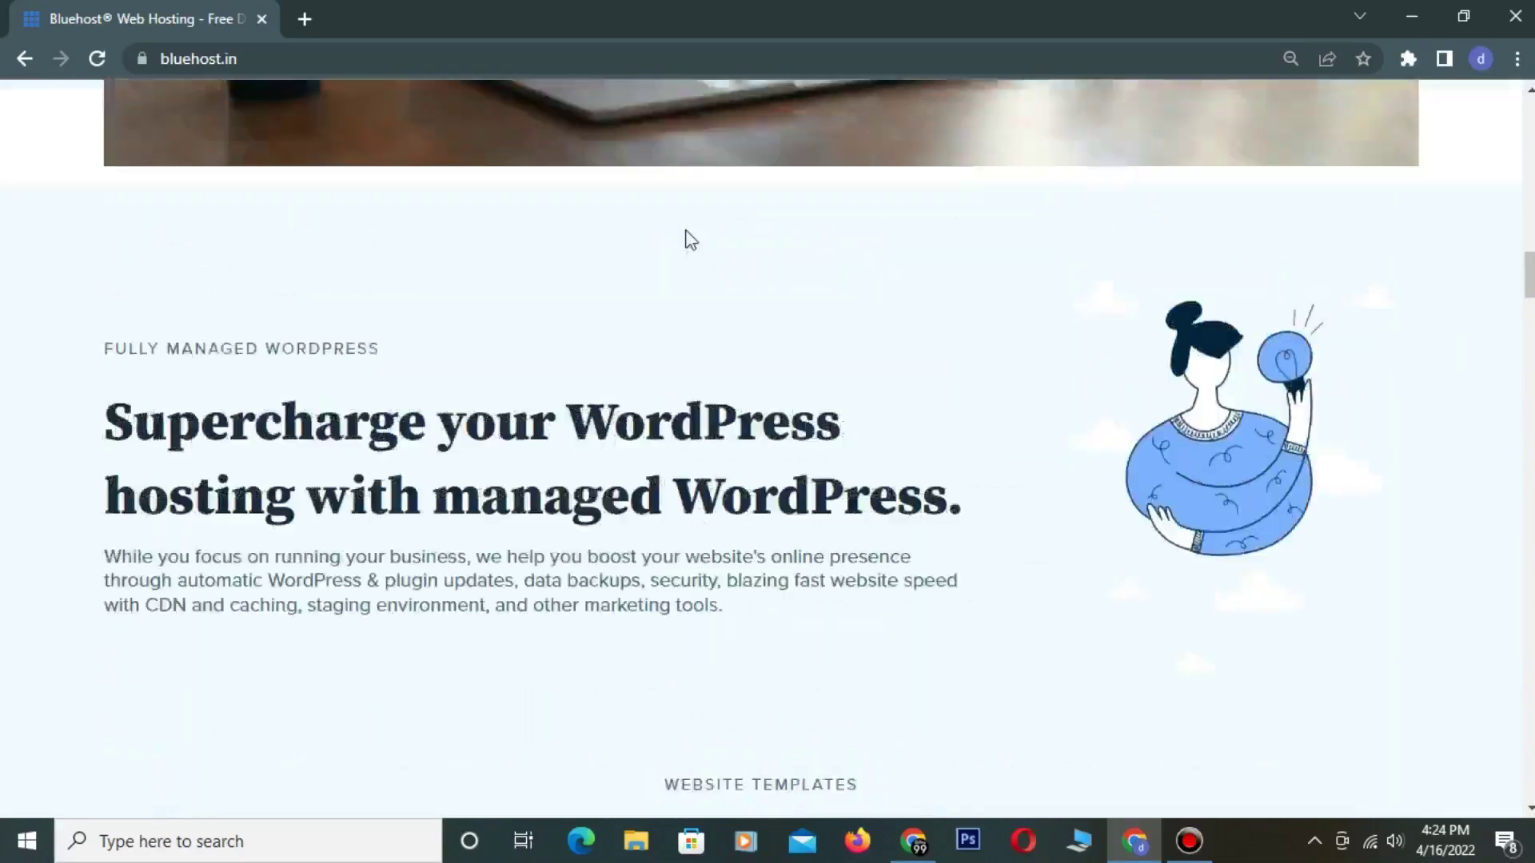
- Open the WordPress hosting plans from the hosting offer on the Bluehost home page
{"action": "scroll", "coordinate": [684, 229], "scroll_direction": "up", "scroll_amount": 2}
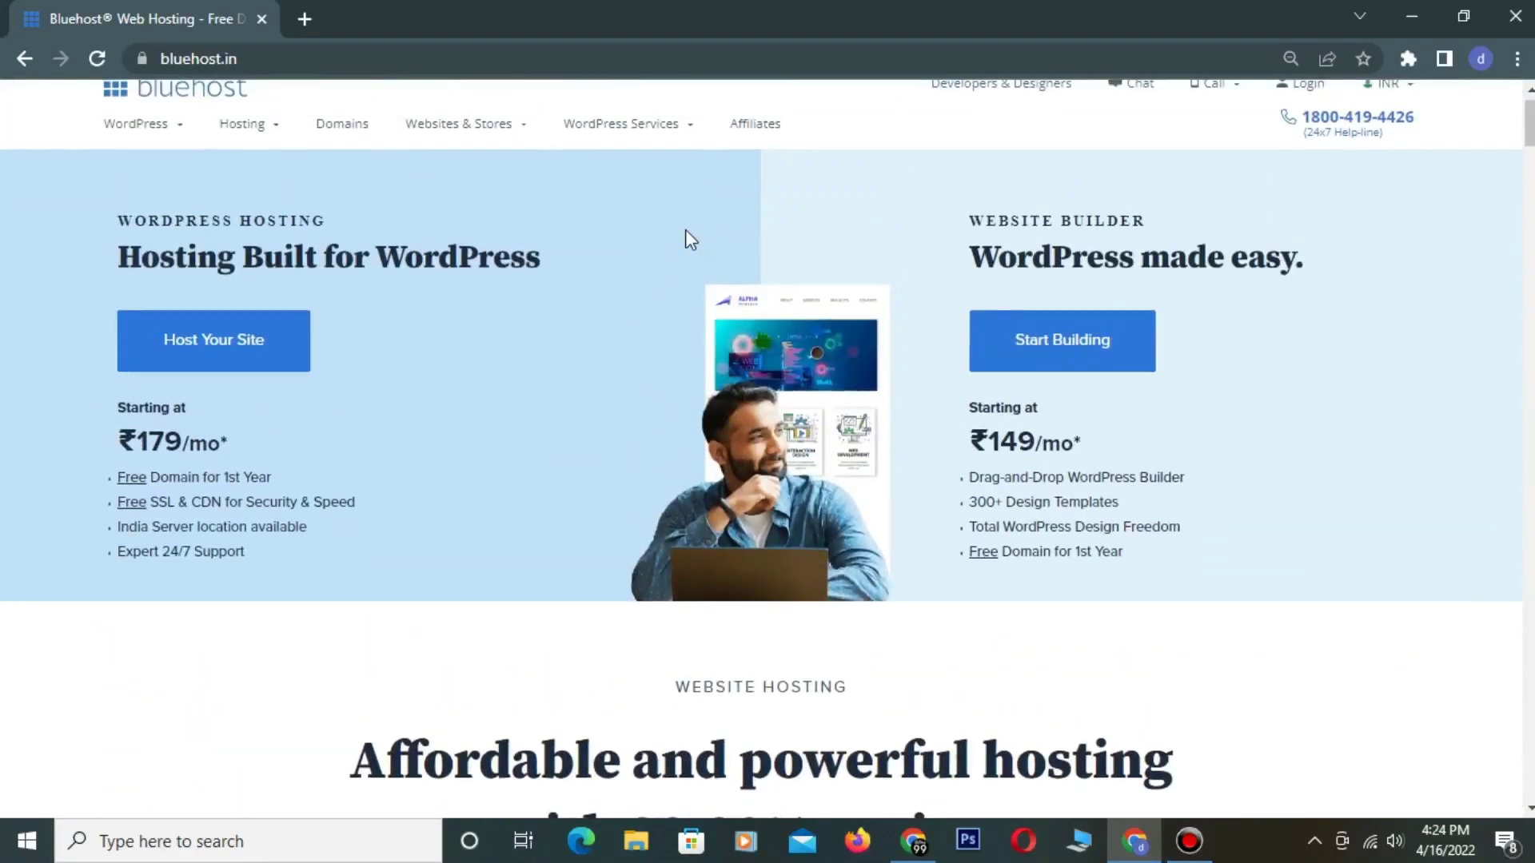
{"action": "scroll", "coordinate": [271, 341], "scroll_direction": "up", "scroll_amount": 1}
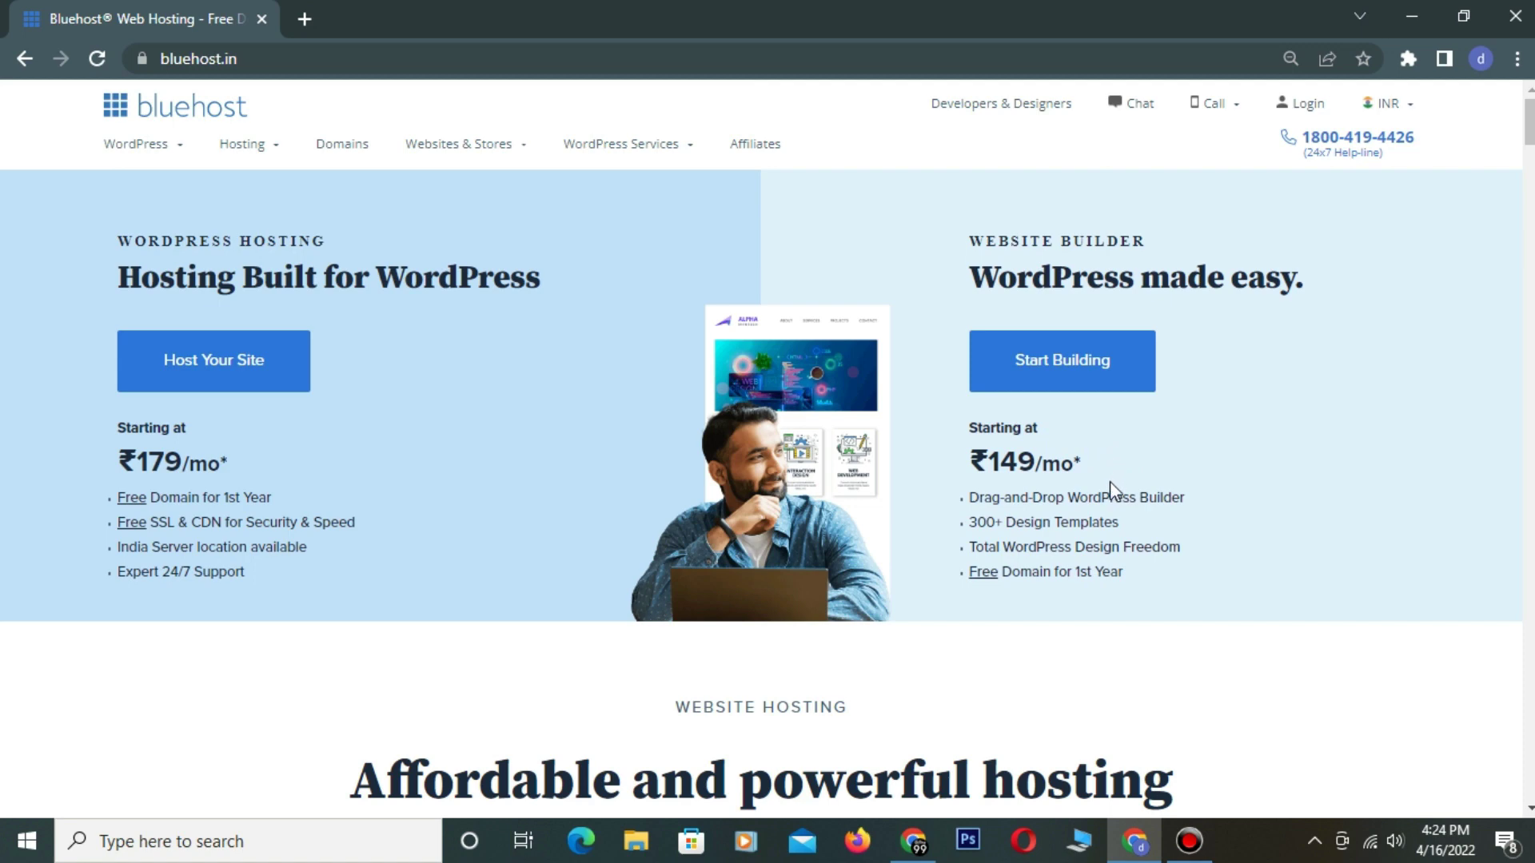
{"action": "left_click", "coordinate": [253, 376]}
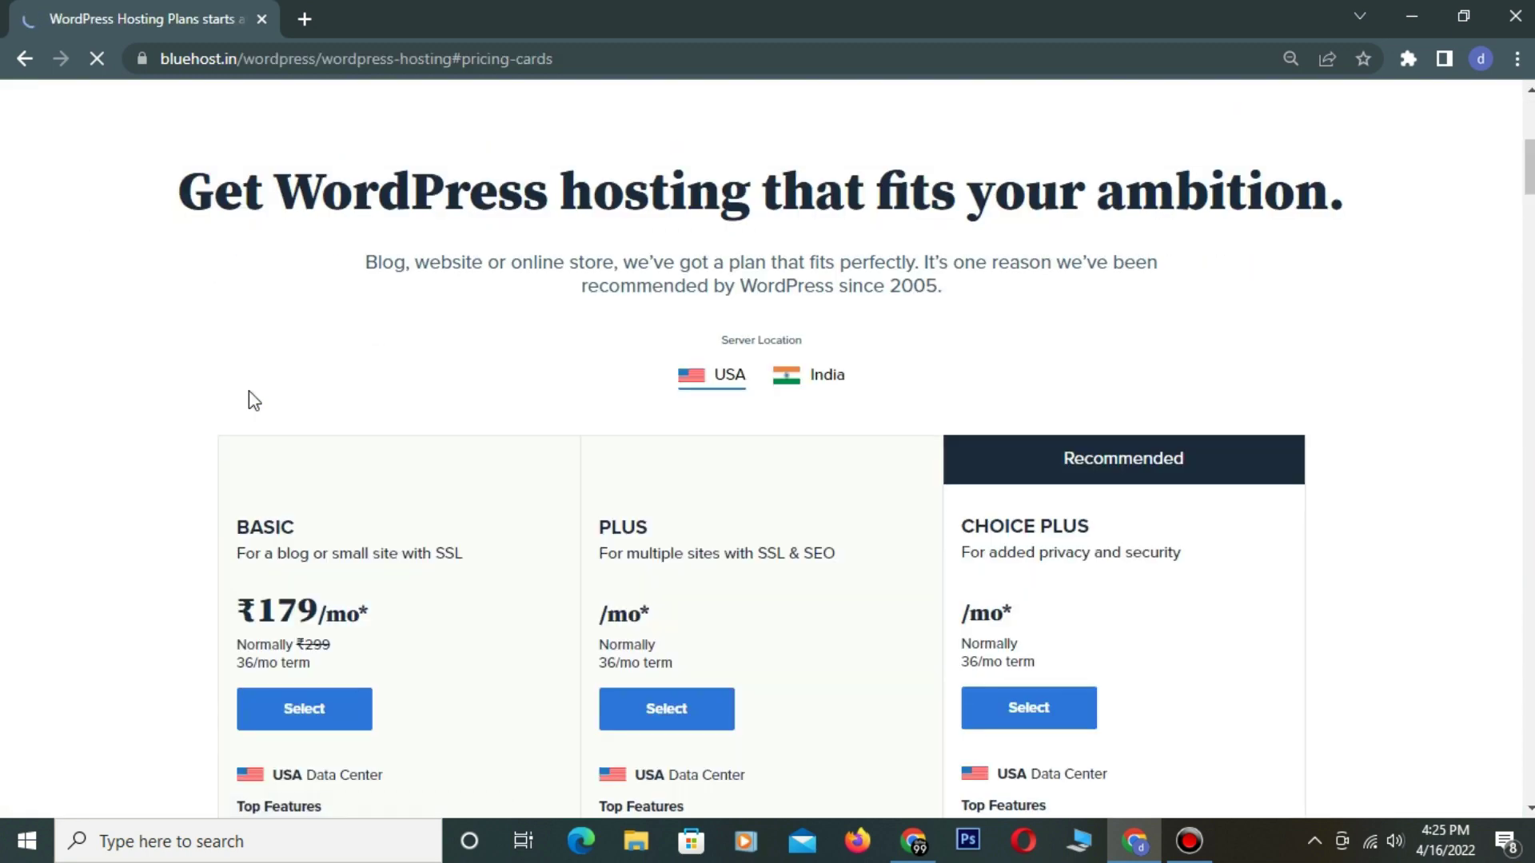
- Compare the Basic, Plus and Choice Plus plan prices and set the server location to India
{"action": "scroll", "coordinate": [868, 484], "scroll_direction": "down", "scroll_amount": 3}
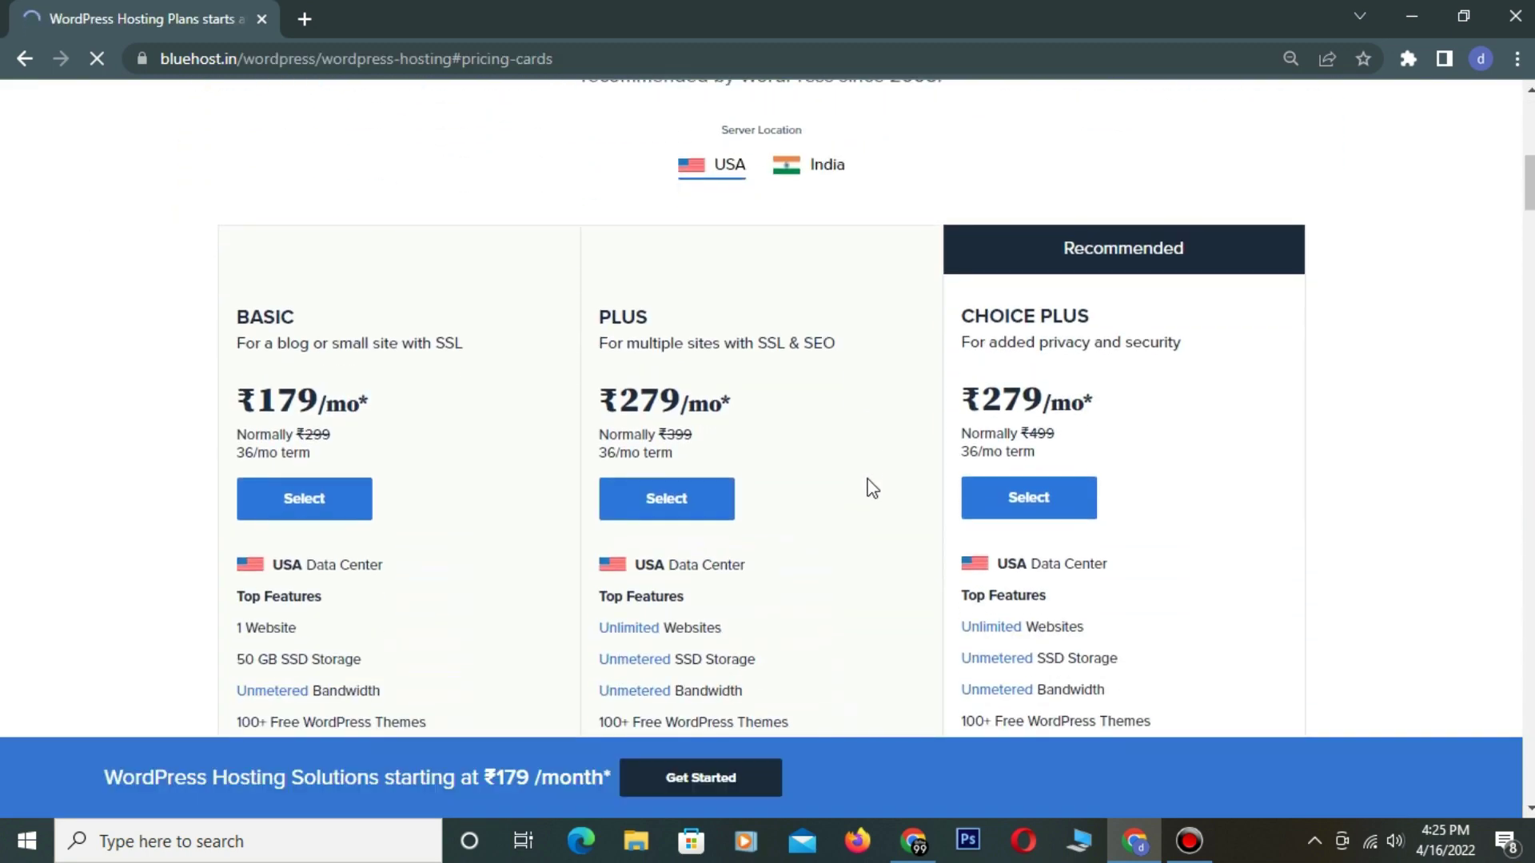
{"action": "left_click_drag", "start_coordinate": [378, 489], "coordinate": [349, 434]}
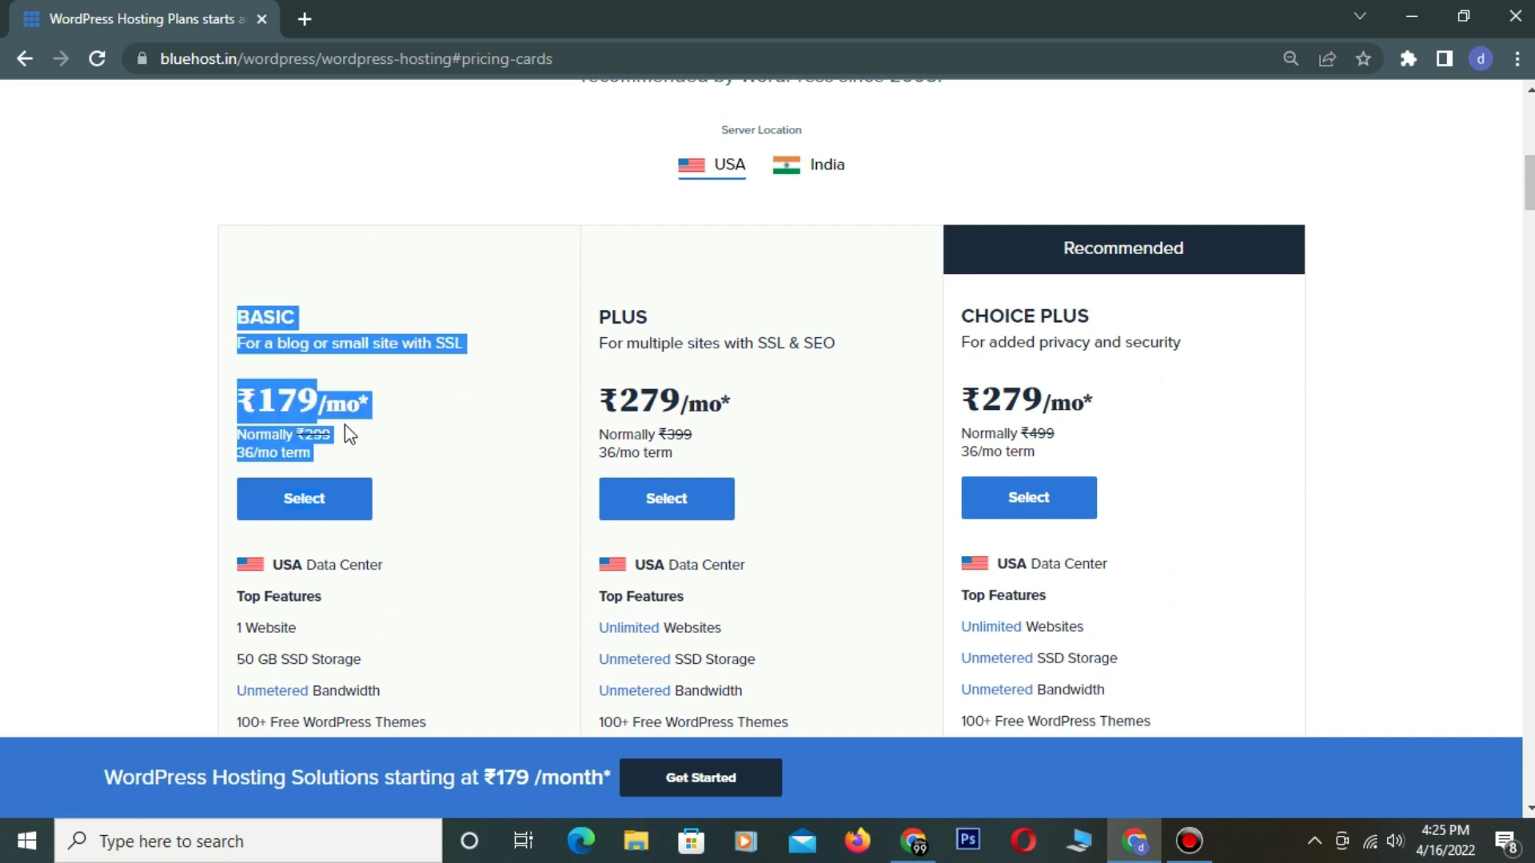
{"action": "left_click_drag", "start_coordinate": [607, 355], "coordinate": [719, 477]}
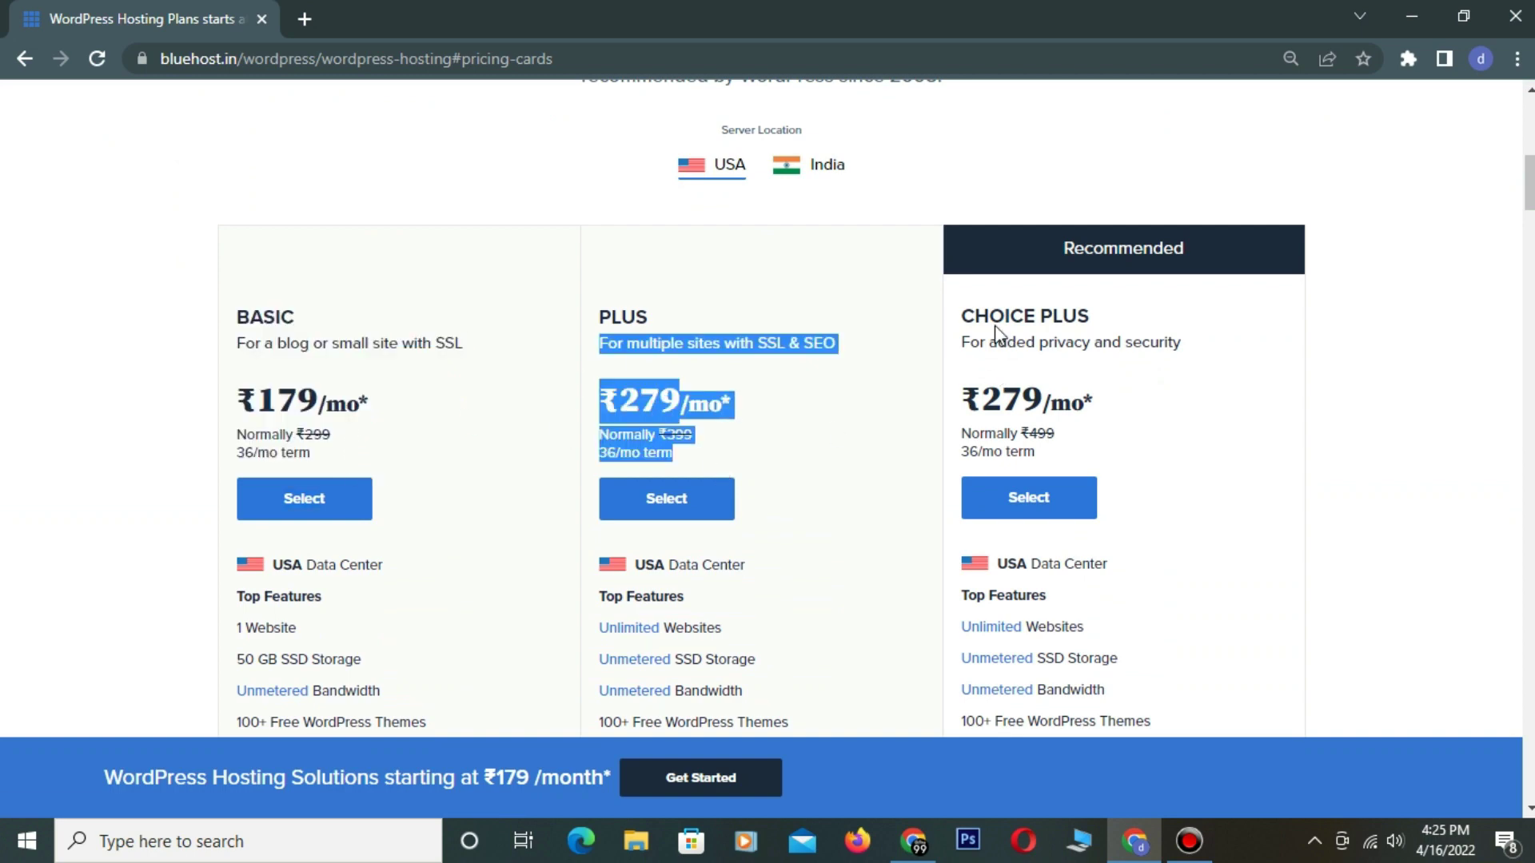
{"action": "left_click_drag", "start_coordinate": [977, 314], "coordinate": [1063, 456]}
{"action": "left_click", "coordinate": [804, 181]}
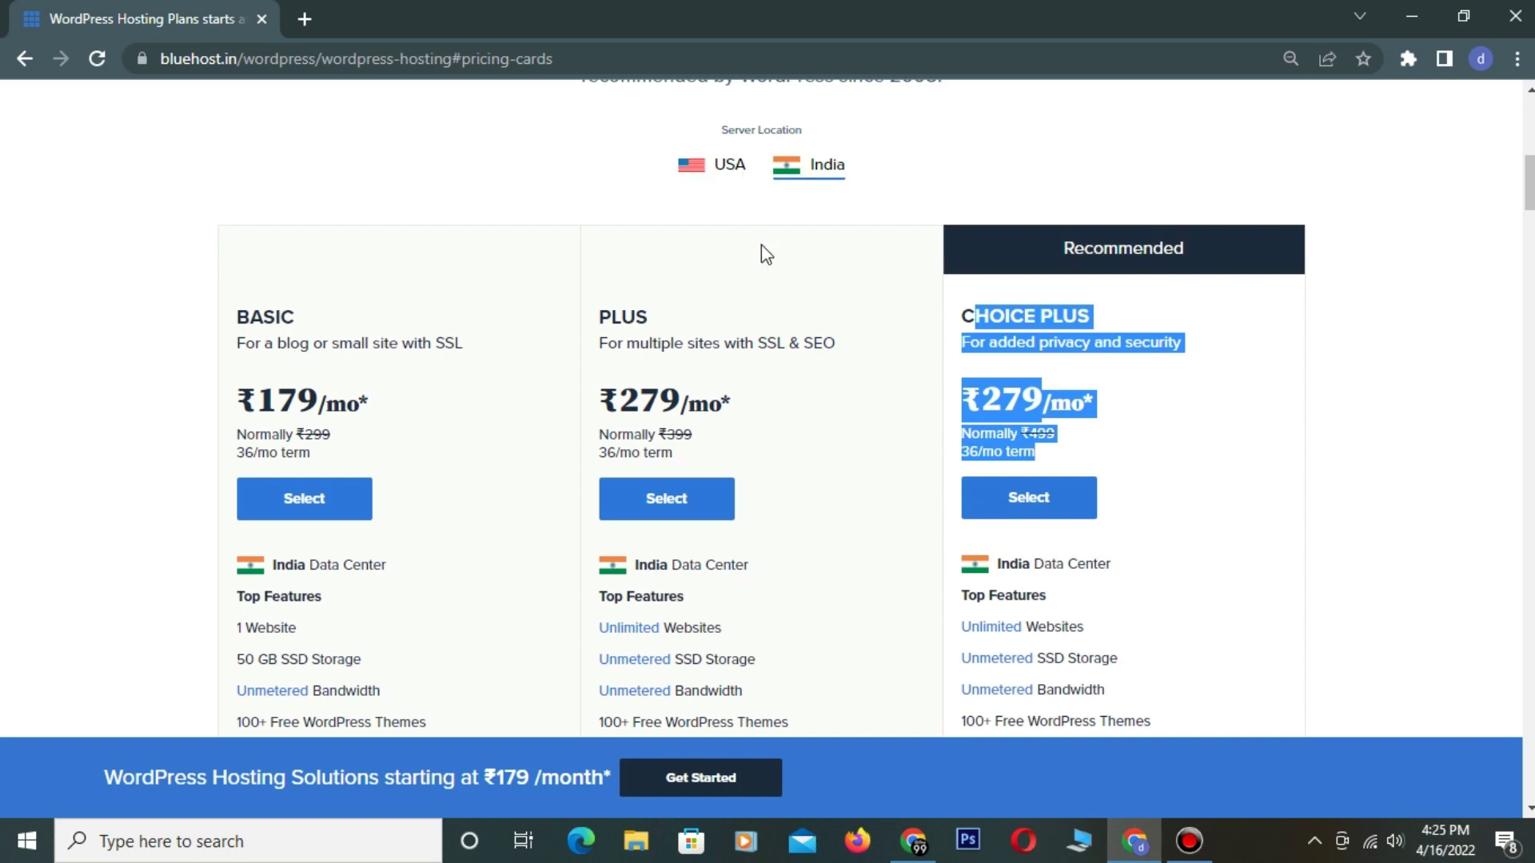
{"action": "left_click", "coordinate": [727, 168]}
{"action": "left_click", "coordinate": [791, 169]}
{"action": "left_click", "coordinate": [453, 274]}
- Examine the Basic plan's price, top features, website builder and security features in the plan comparison
{"action": "left_click_drag", "start_coordinate": [248, 314], "coordinate": [404, 459]}
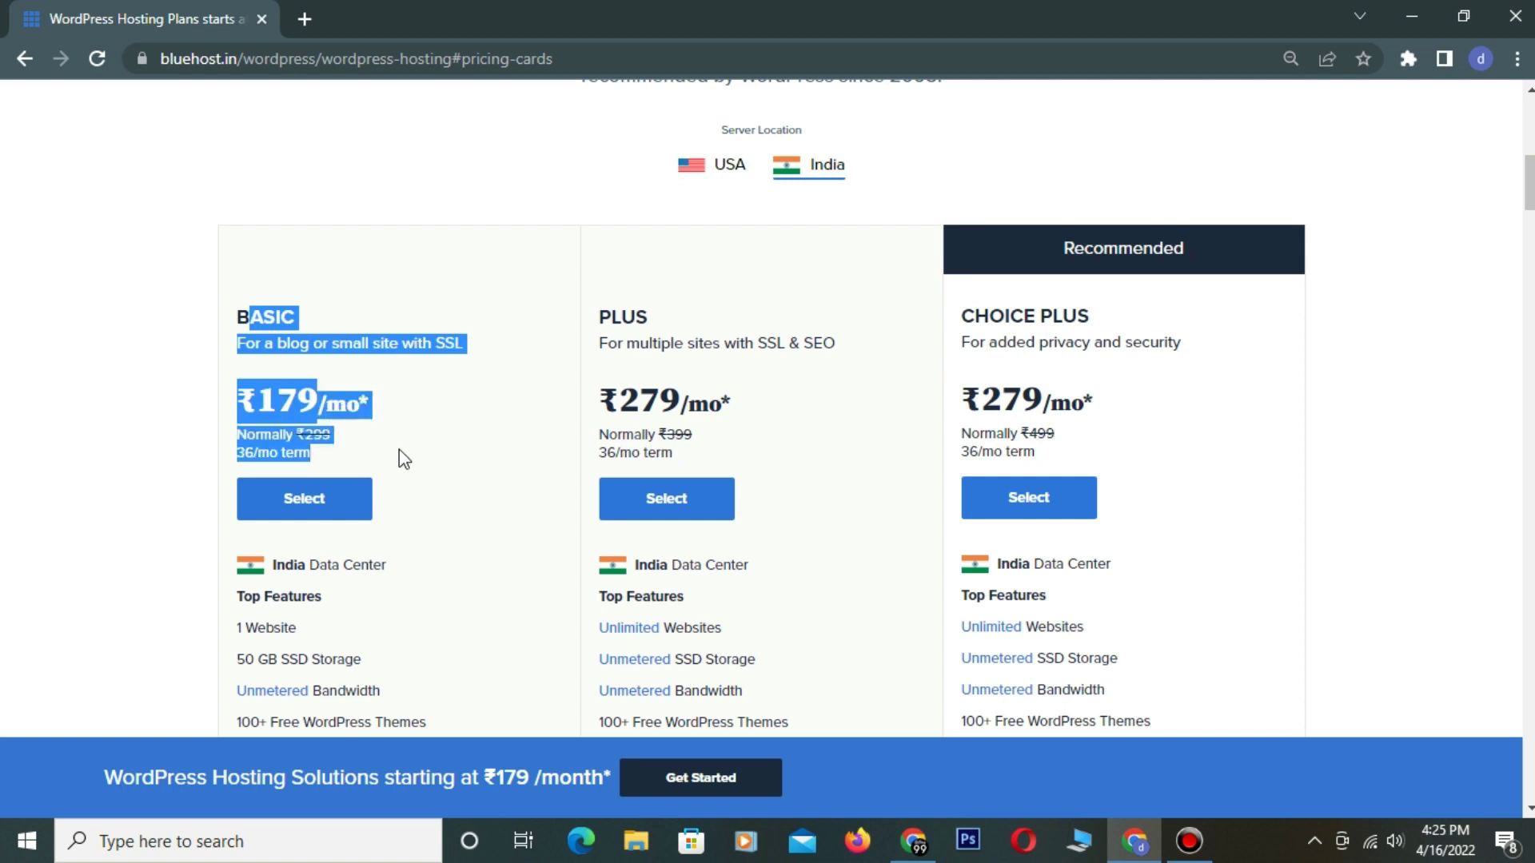
{"action": "left_click", "coordinate": [400, 454]}
{"action": "scroll", "coordinate": [401, 454], "scroll_direction": "down", "scroll_amount": 2}
{"action": "left_click_drag", "start_coordinate": [237, 416], "coordinate": [411, 685]}
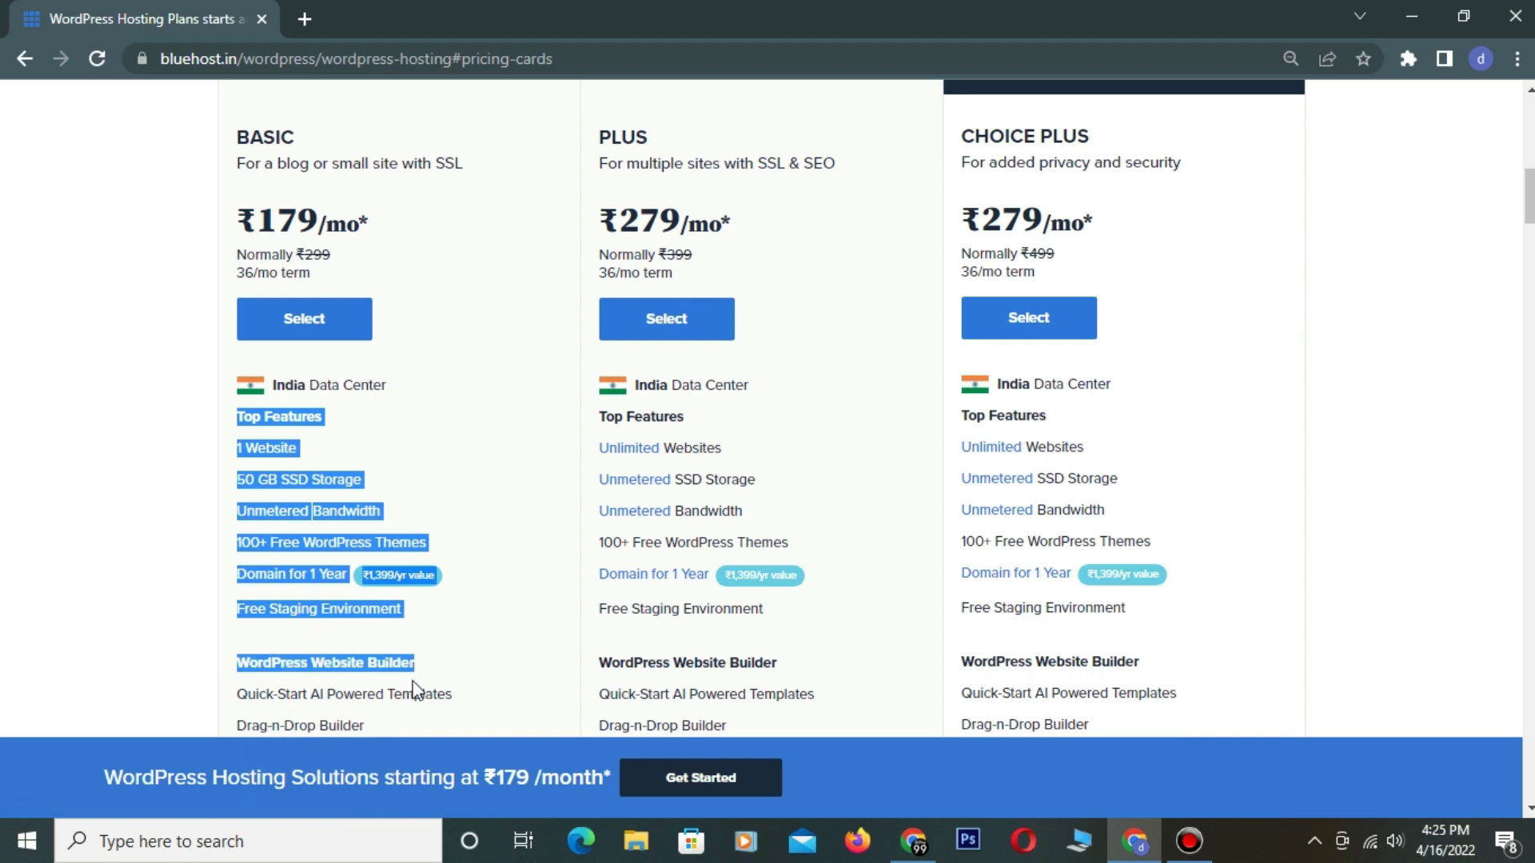
{"action": "left_click", "coordinate": [497, 669]}
{"action": "scroll", "coordinate": [497, 670], "scroll_direction": "down", "scroll_amount": 8}
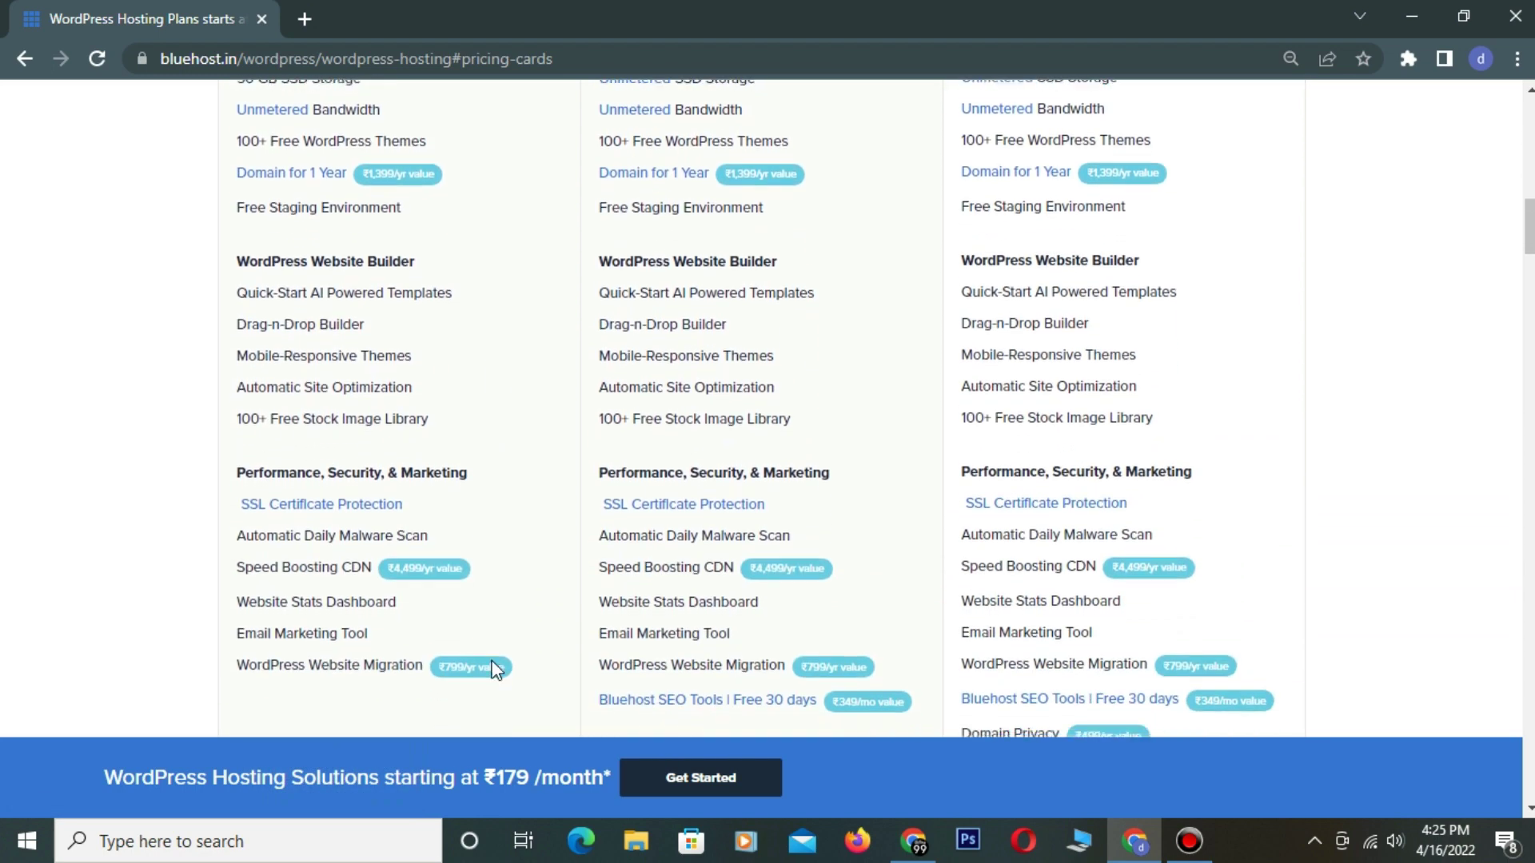
{"action": "scroll", "coordinate": [496, 670], "scroll_direction": "up", "scroll_amount": 4}
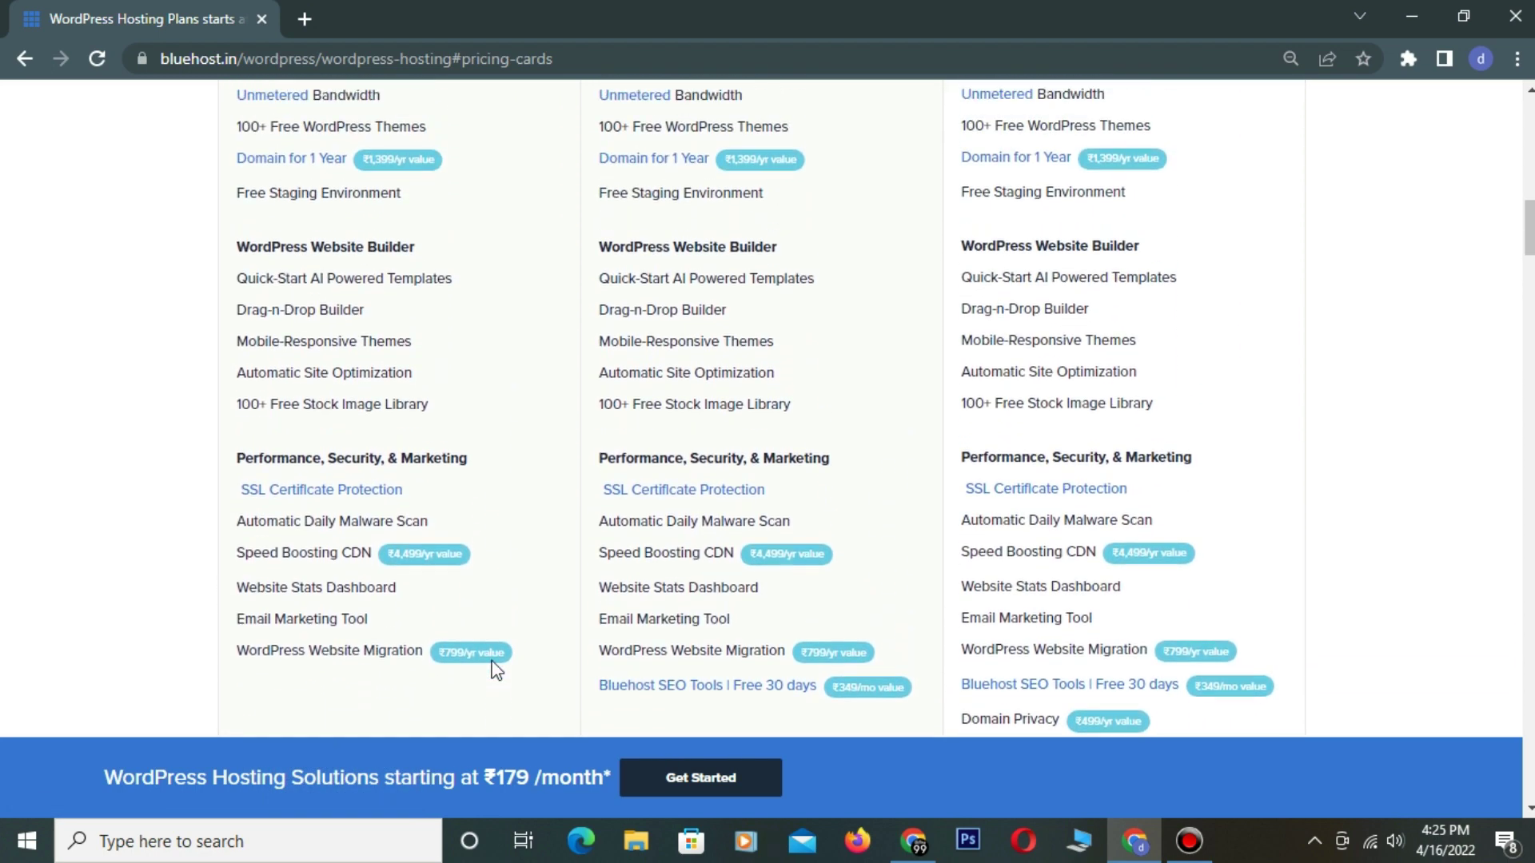
{"action": "scroll", "coordinate": [496, 670], "scroll_direction": "up", "scroll_amount": 6}
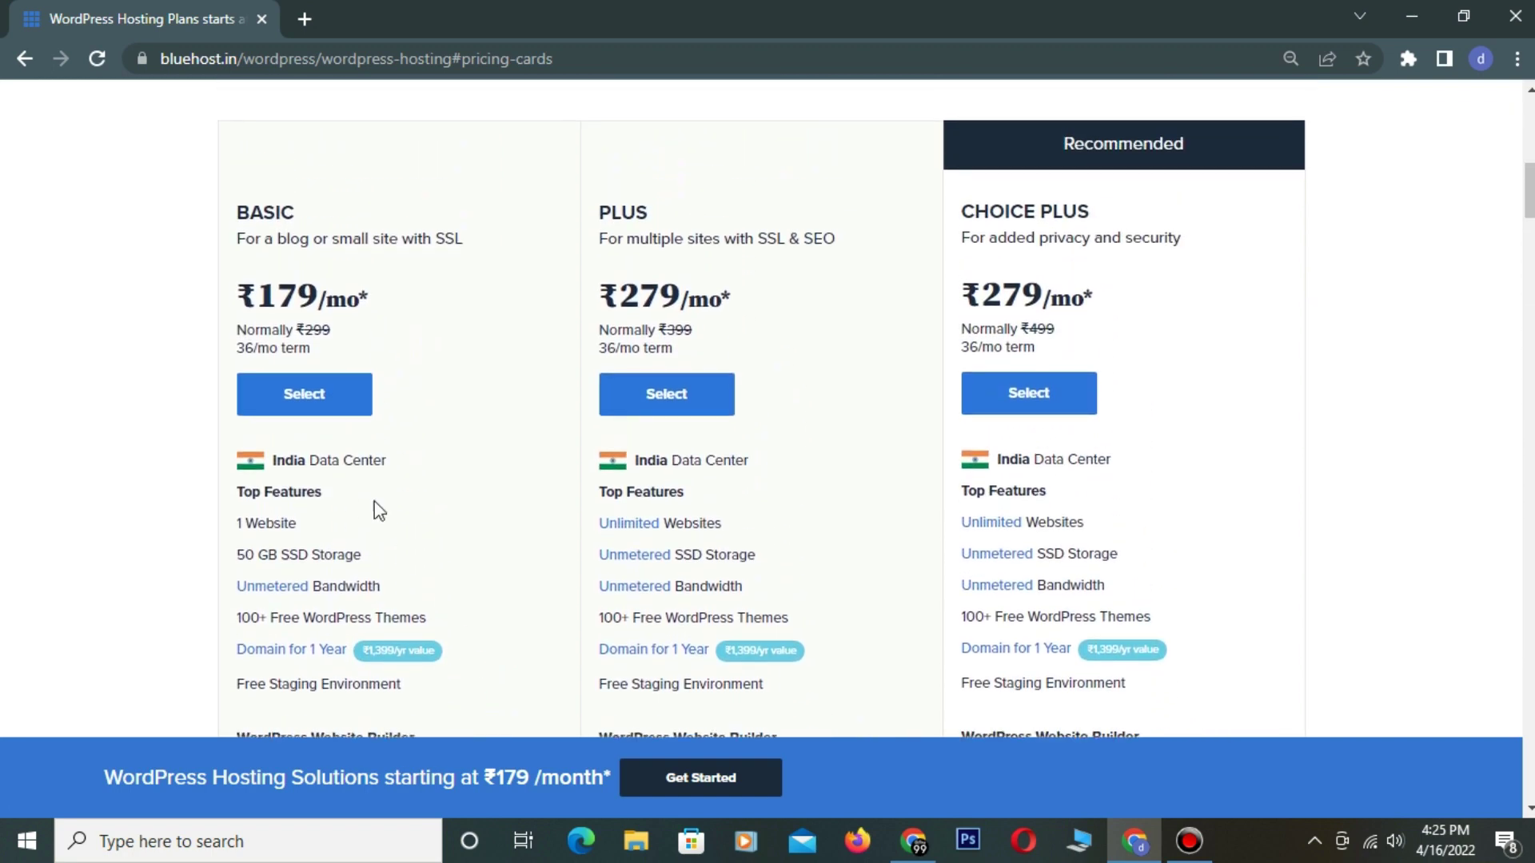
- Select the Basic plan and check the new domain mynewdomain22 with the .com extension for the signup
{"action": "left_click", "coordinate": [332, 406]}
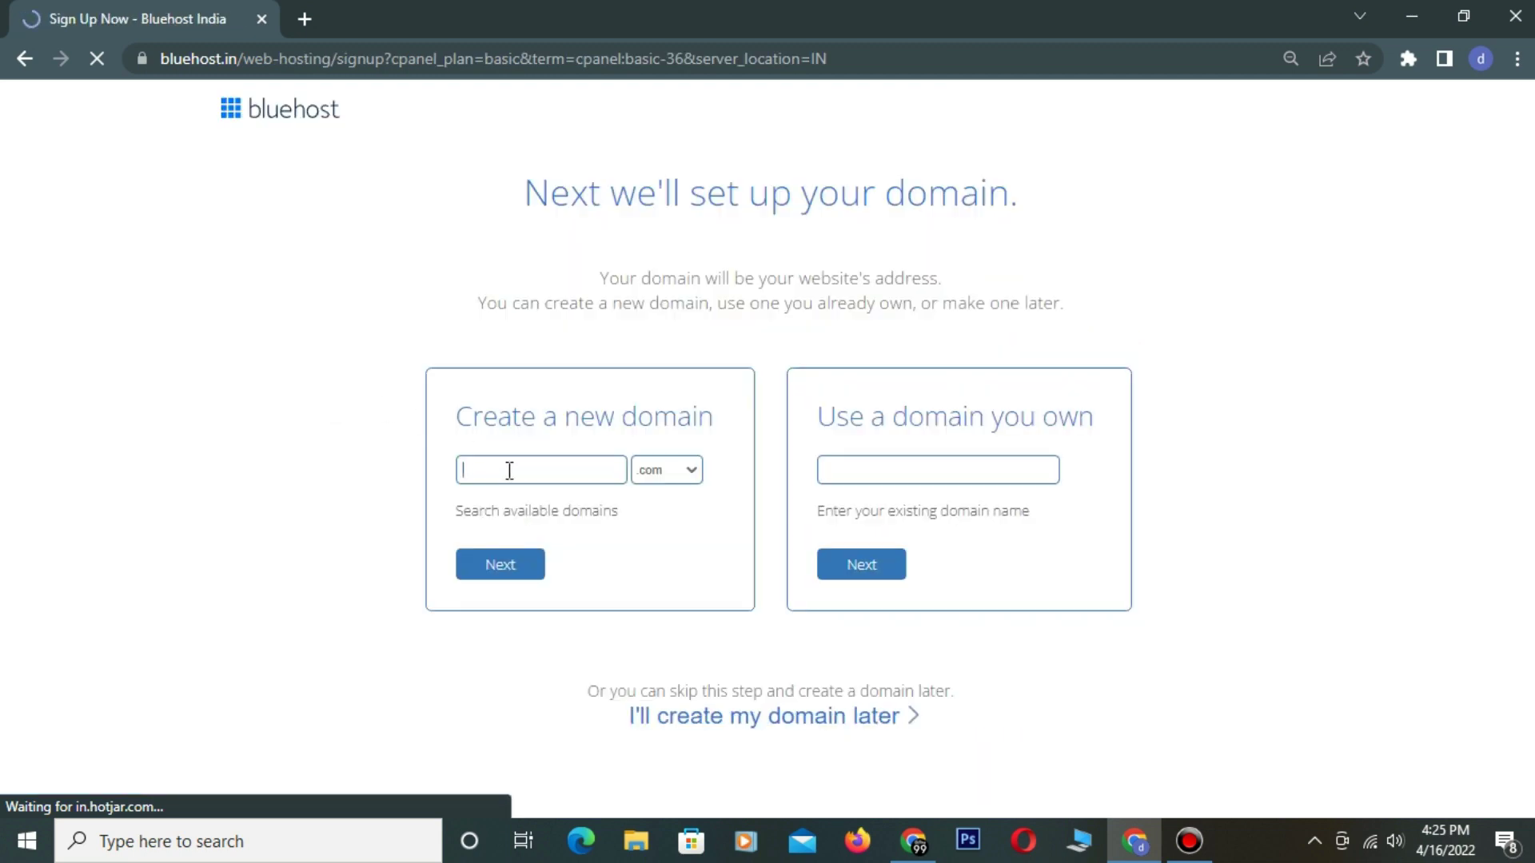
{"action": "type", "text": "mynewdomain22"}
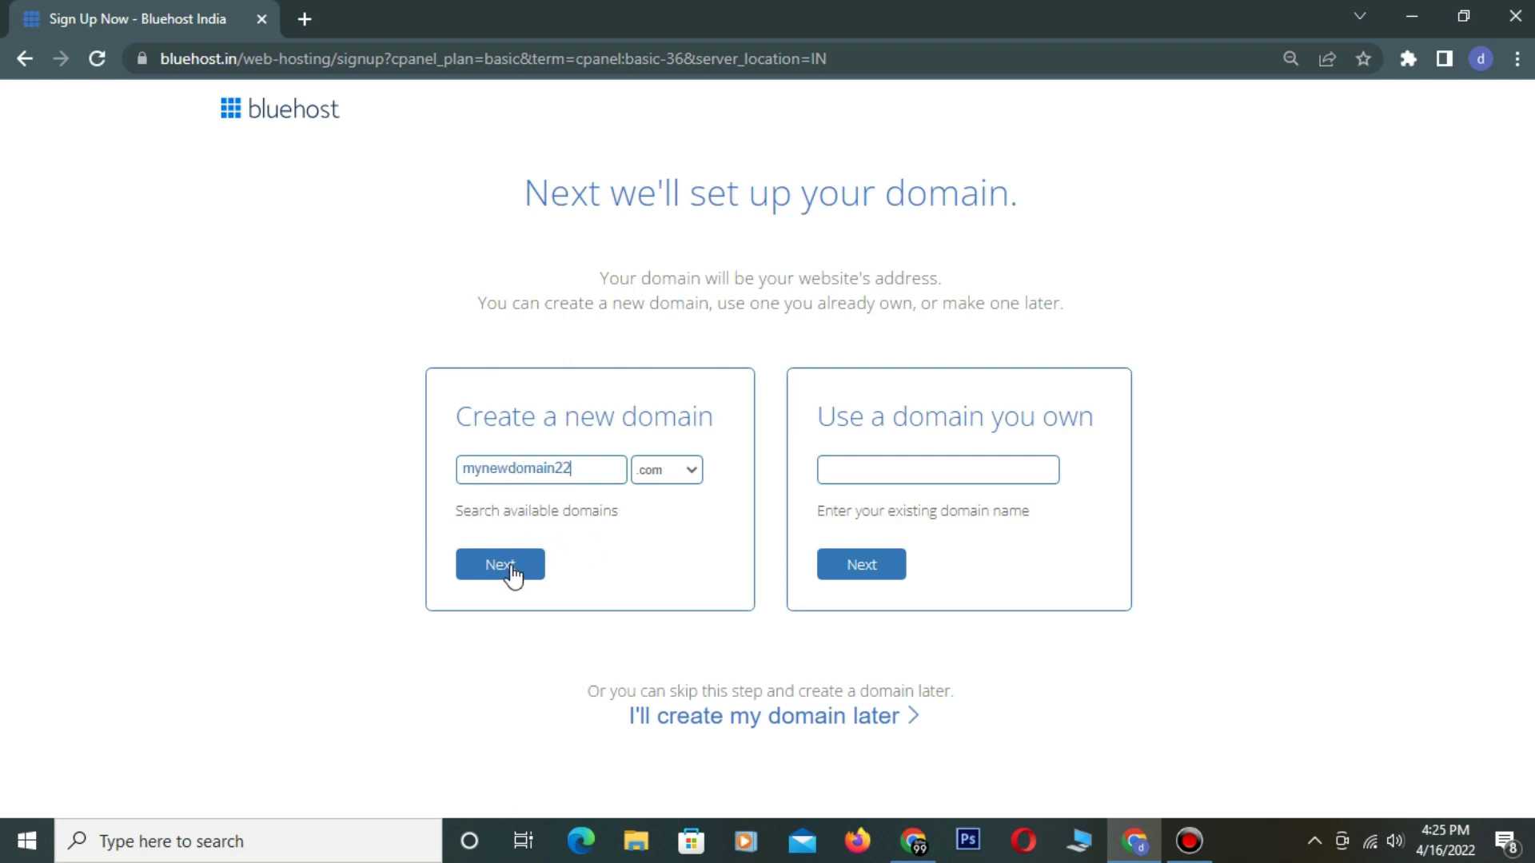
{"action": "left_click", "coordinate": [512, 573]}
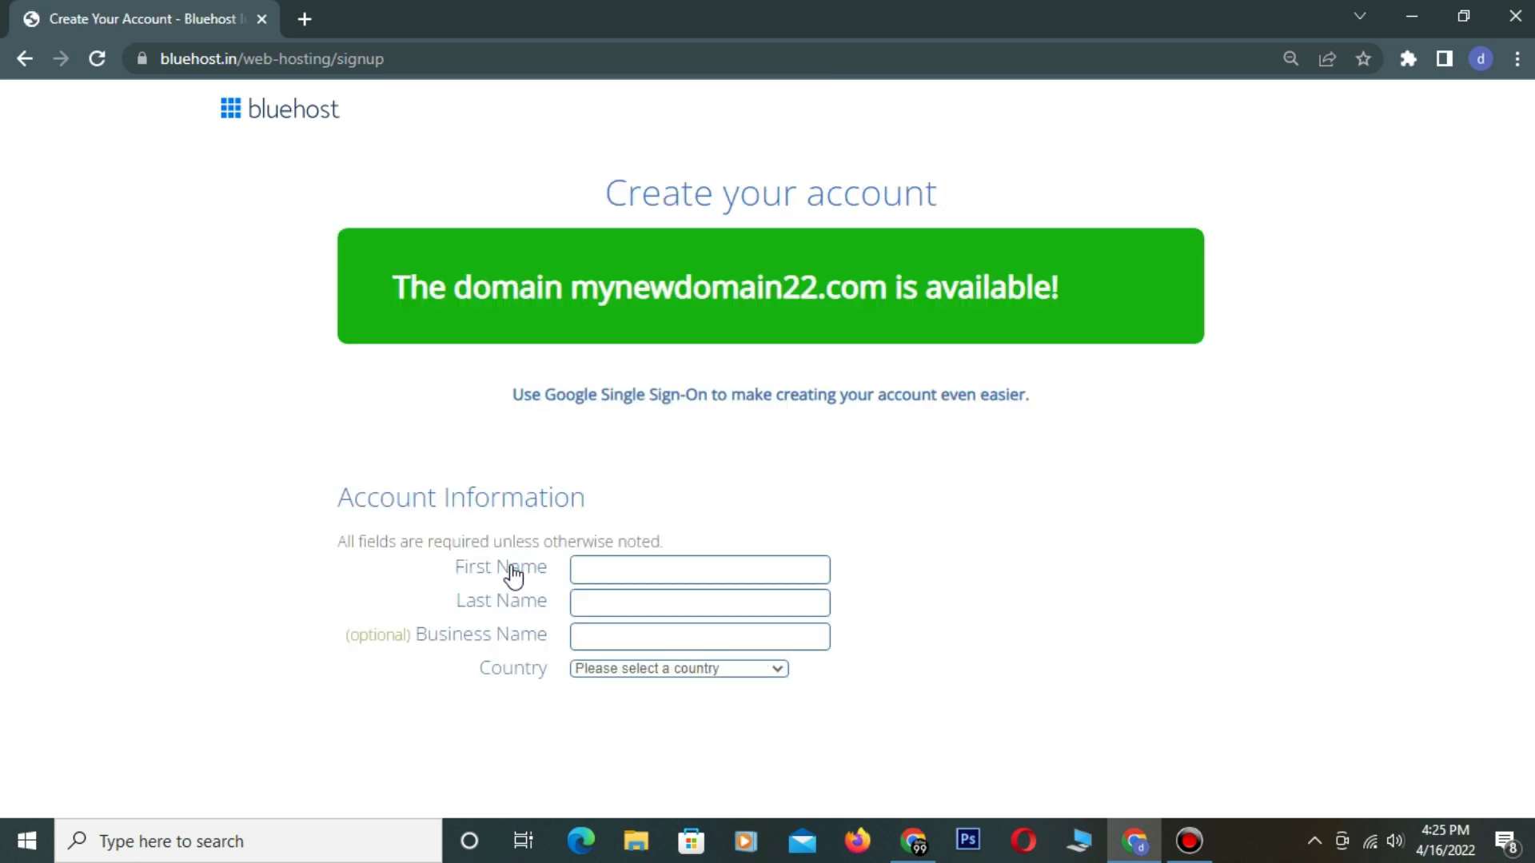
- Set the account plan to Basic Web Hosting 12 Month at ₹299/mo and check its hosting price
{"action": "scroll", "coordinate": [846, 550], "scroll_direction": "down", "scroll_amount": 2}
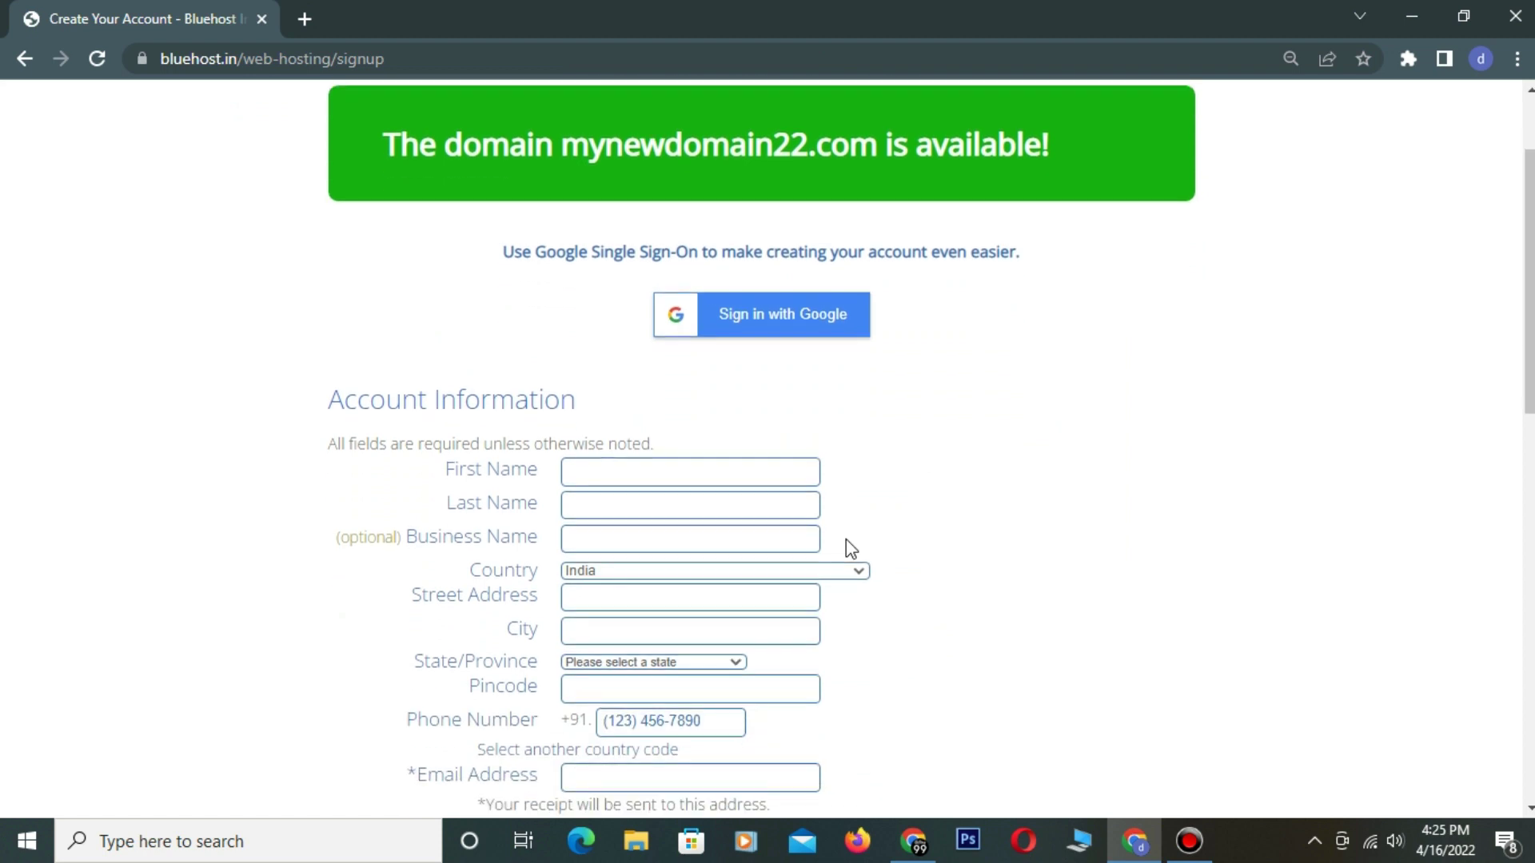
{"action": "scroll", "coordinate": [736, 528], "scroll_direction": "down", "scroll_amount": 5}
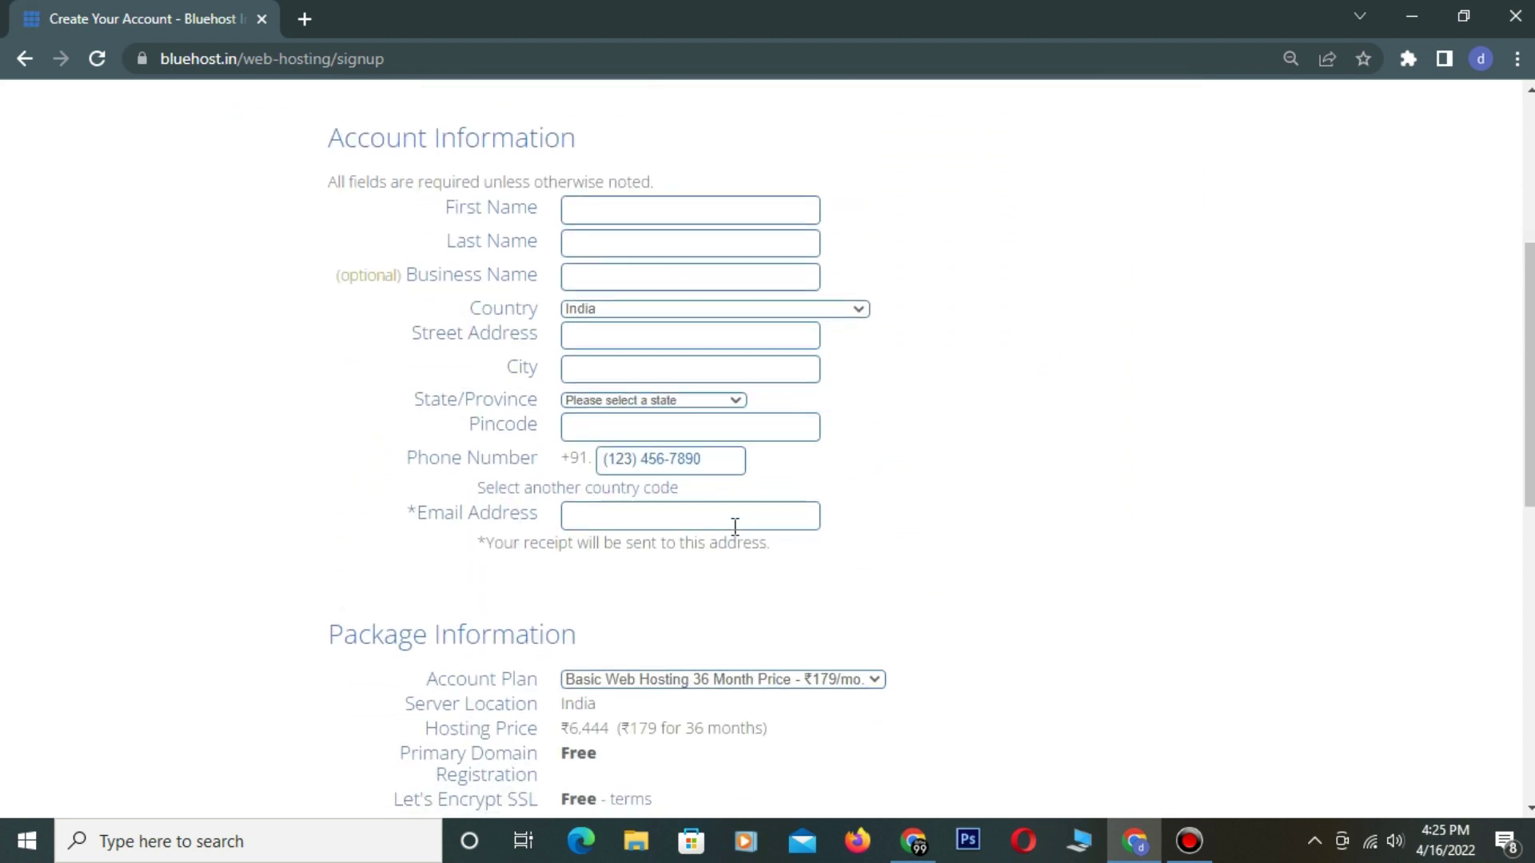
{"action": "scroll", "coordinate": [735, 528], "scroll_direction": "down", "scroll_amount": 3}
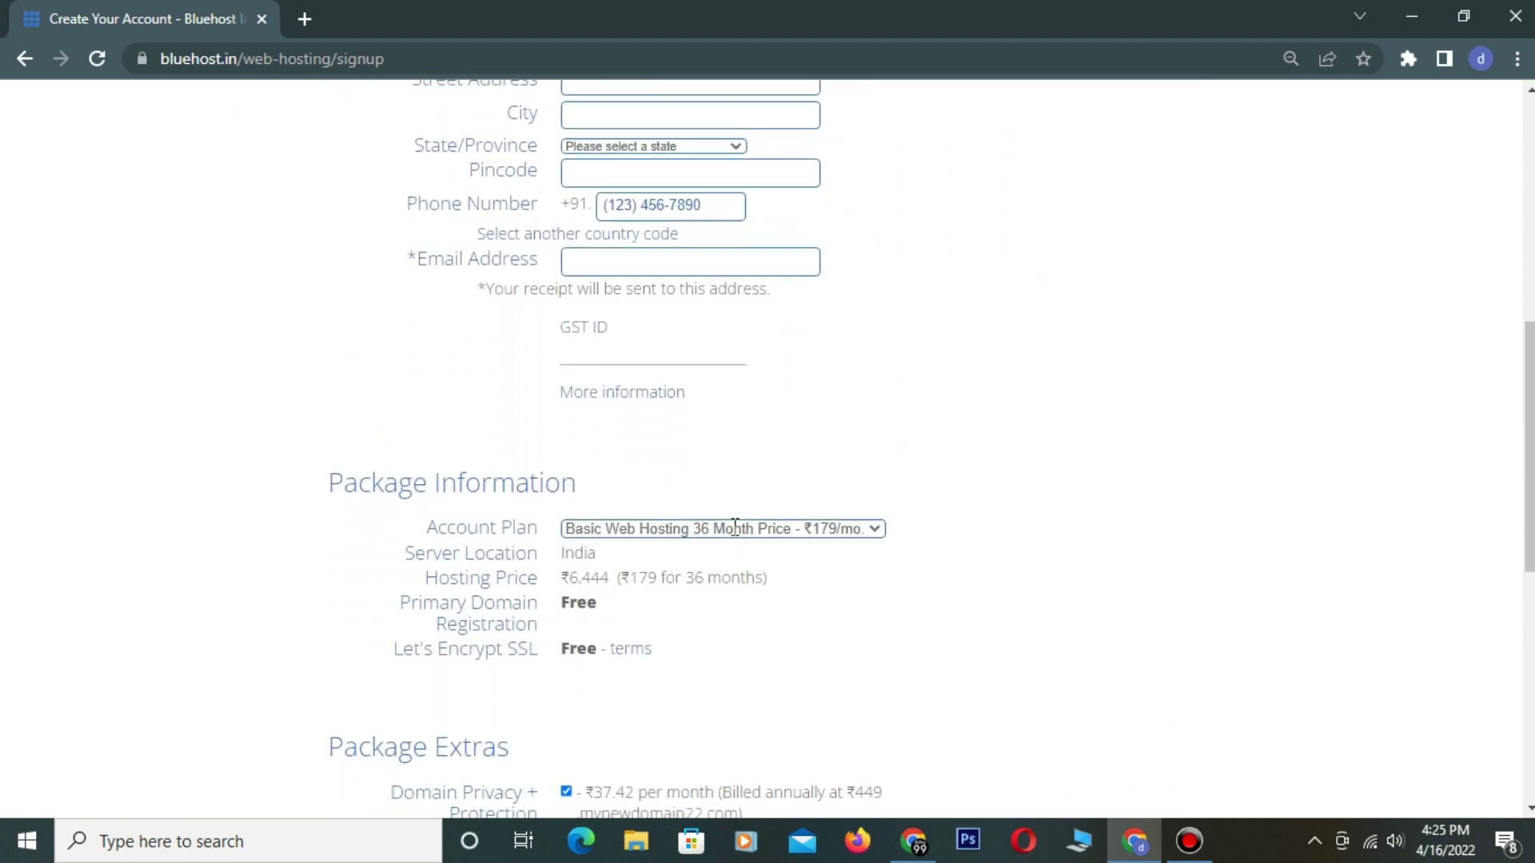
{"action": "left_click", "coordinate": [695, 450]}
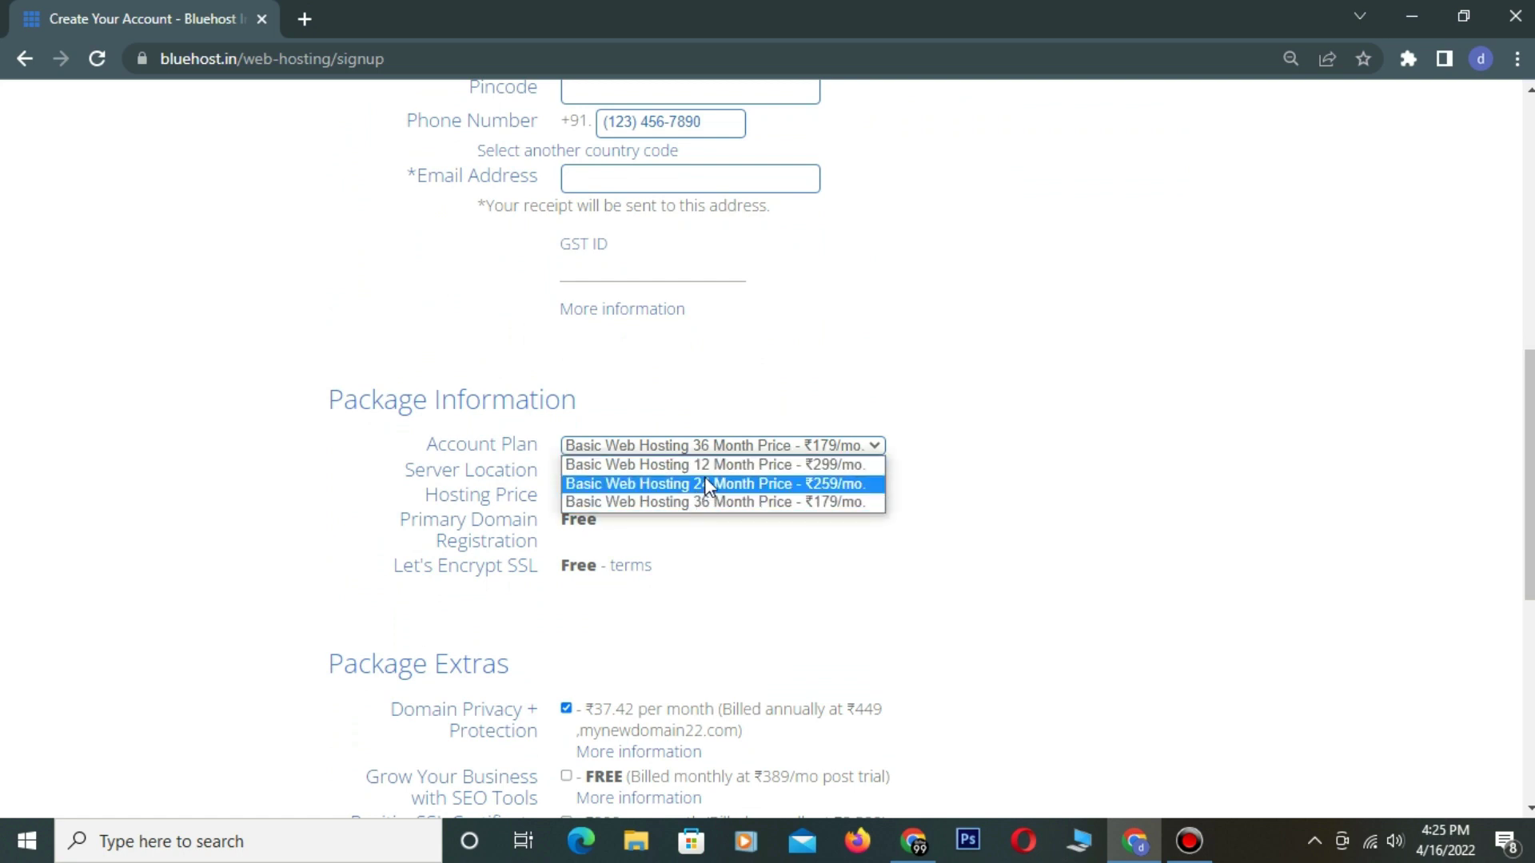
{"action": "left_click", "coordinate": [703, 466]}
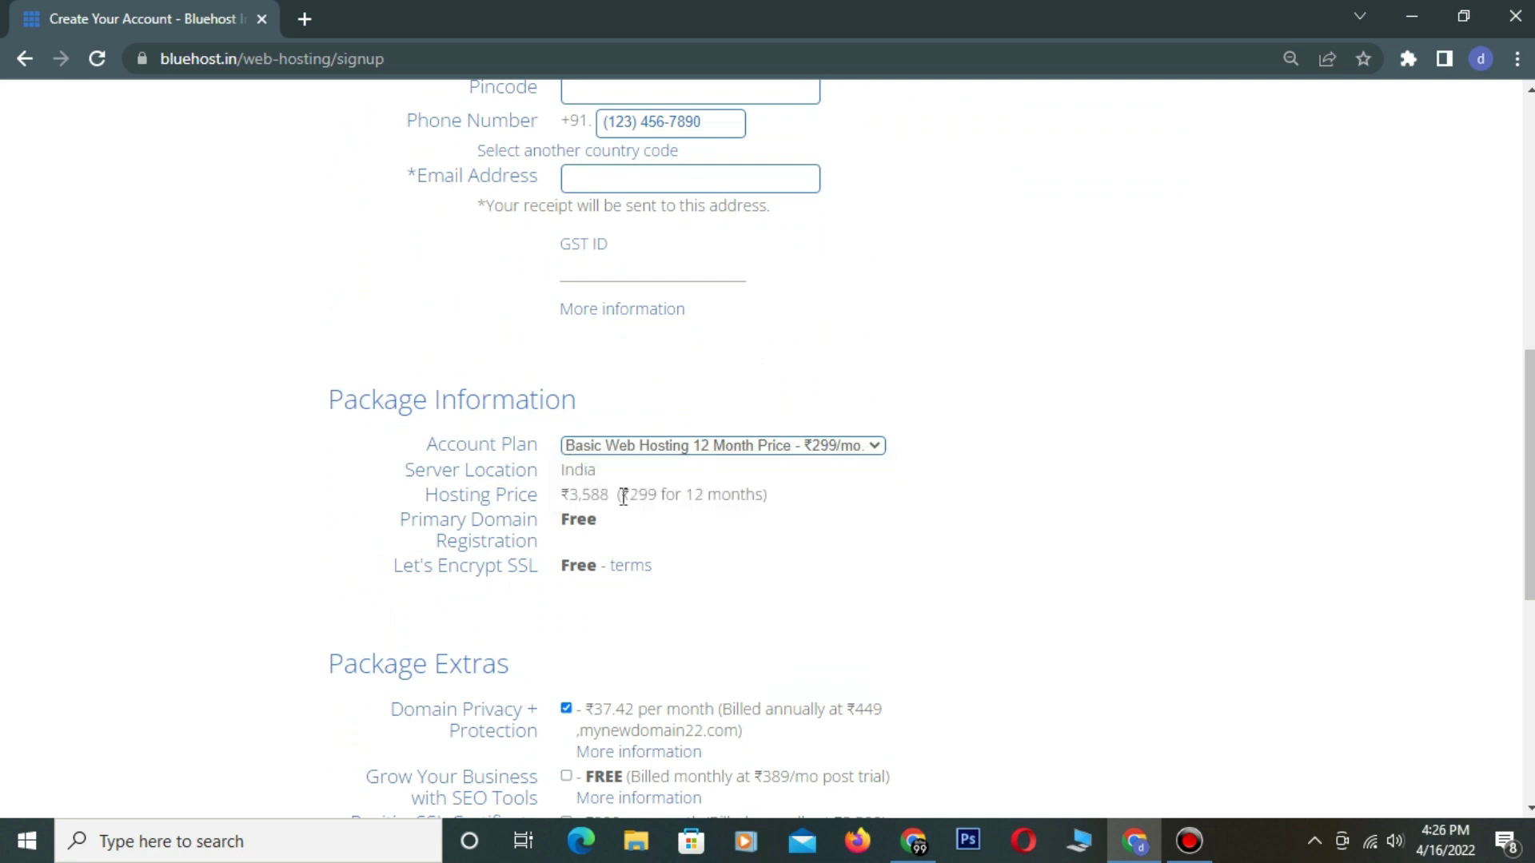
{"action": "left_click_drag", "start_coordinate": [557, 494], "coordinate": [671, 502]}
- Turn off Domain Privacy + Protection in the package extras and check the order total
{"action": "scroll", "coordinate": [671, 502], "scroll_direction": "down", "scroll_amount": 4}
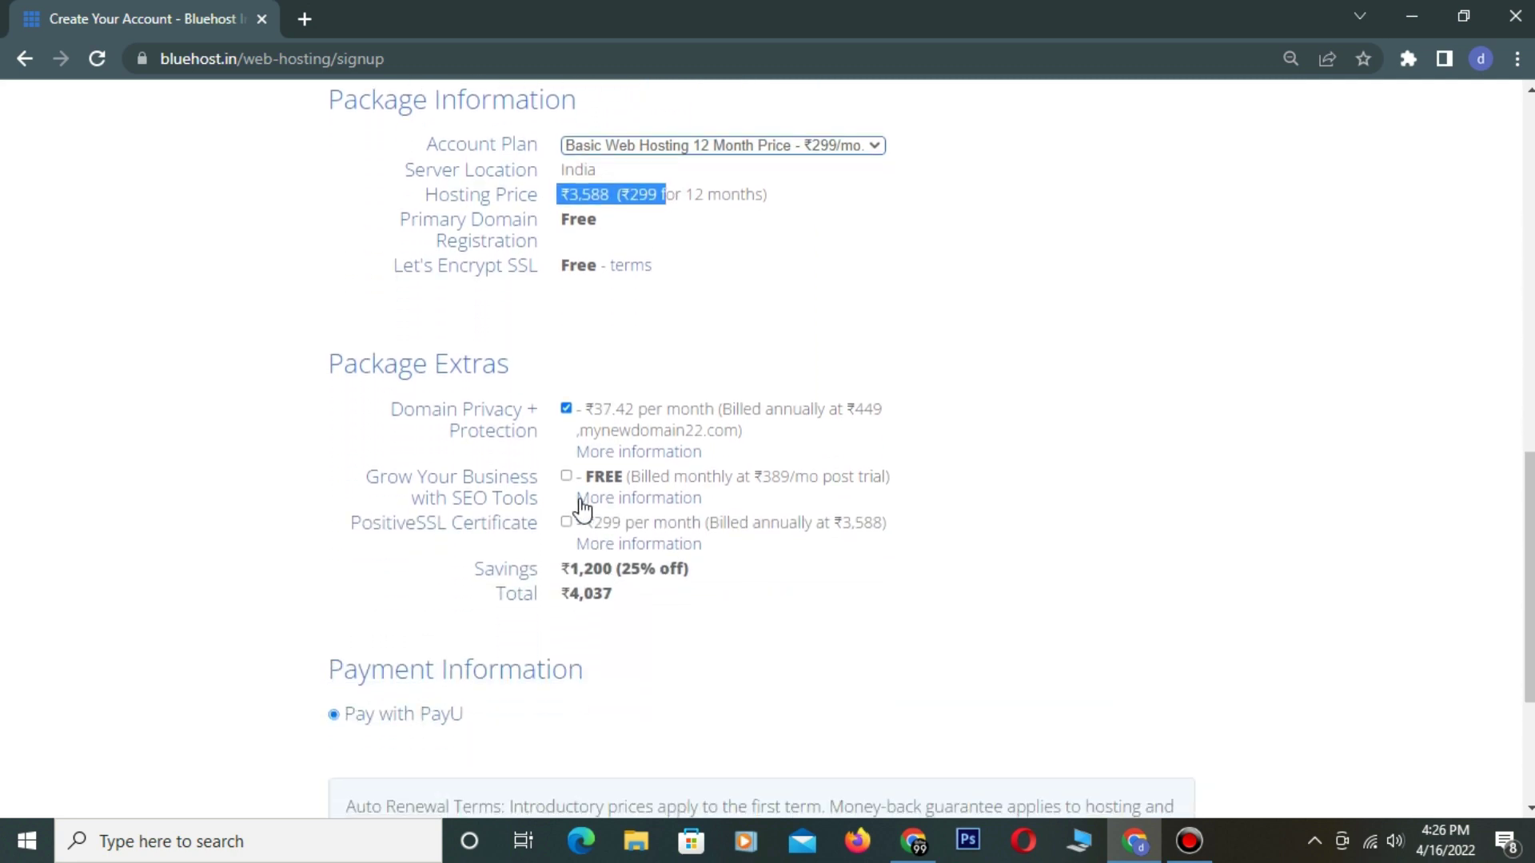
{"action": "left_click", "coordinate": [566, 408]}
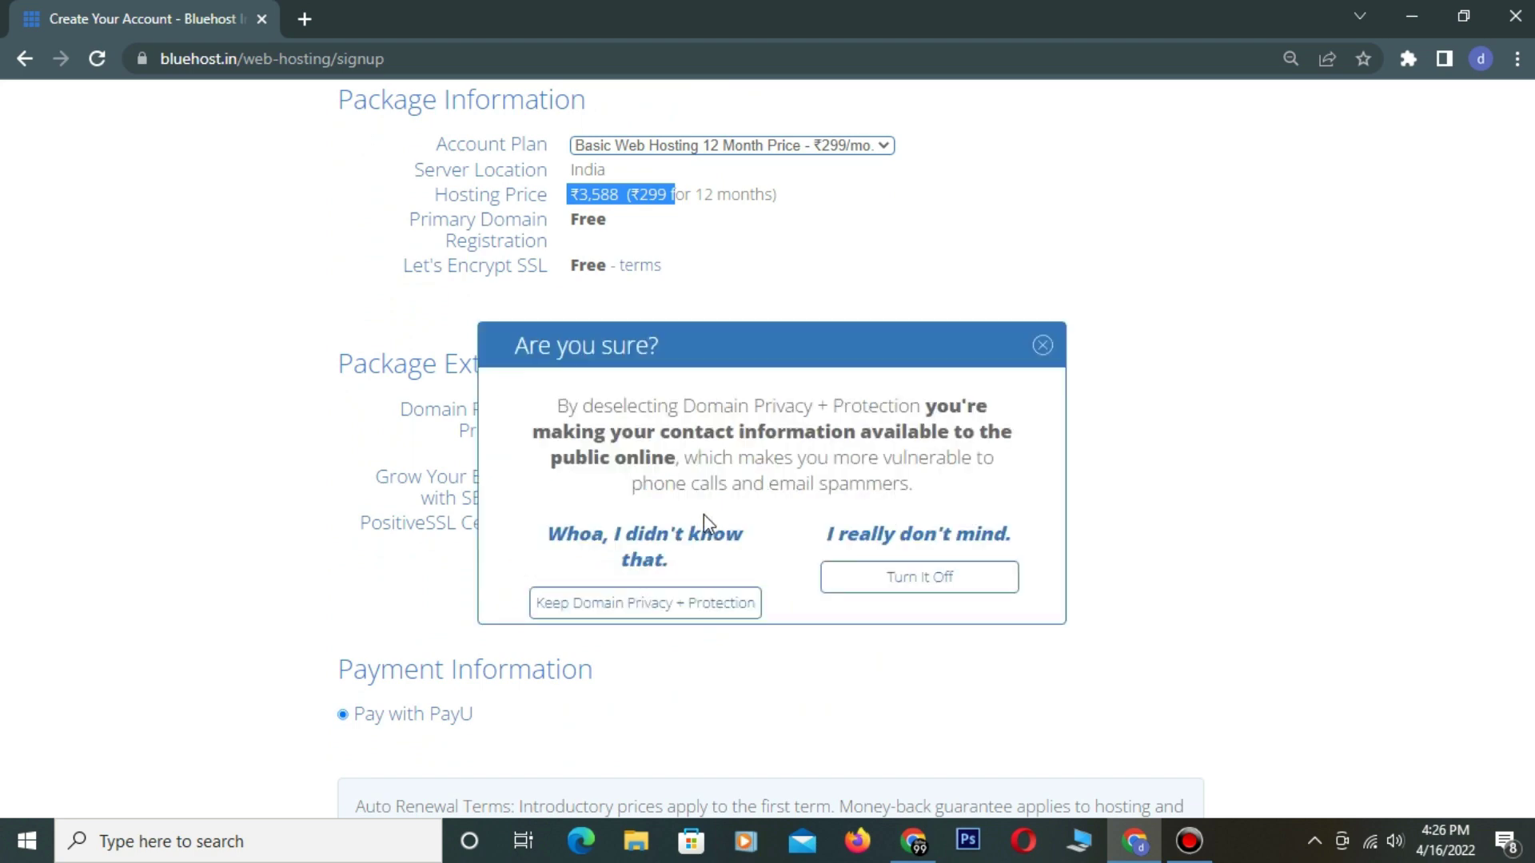
{"action": "left_click", "coordinate": [883, 589]}
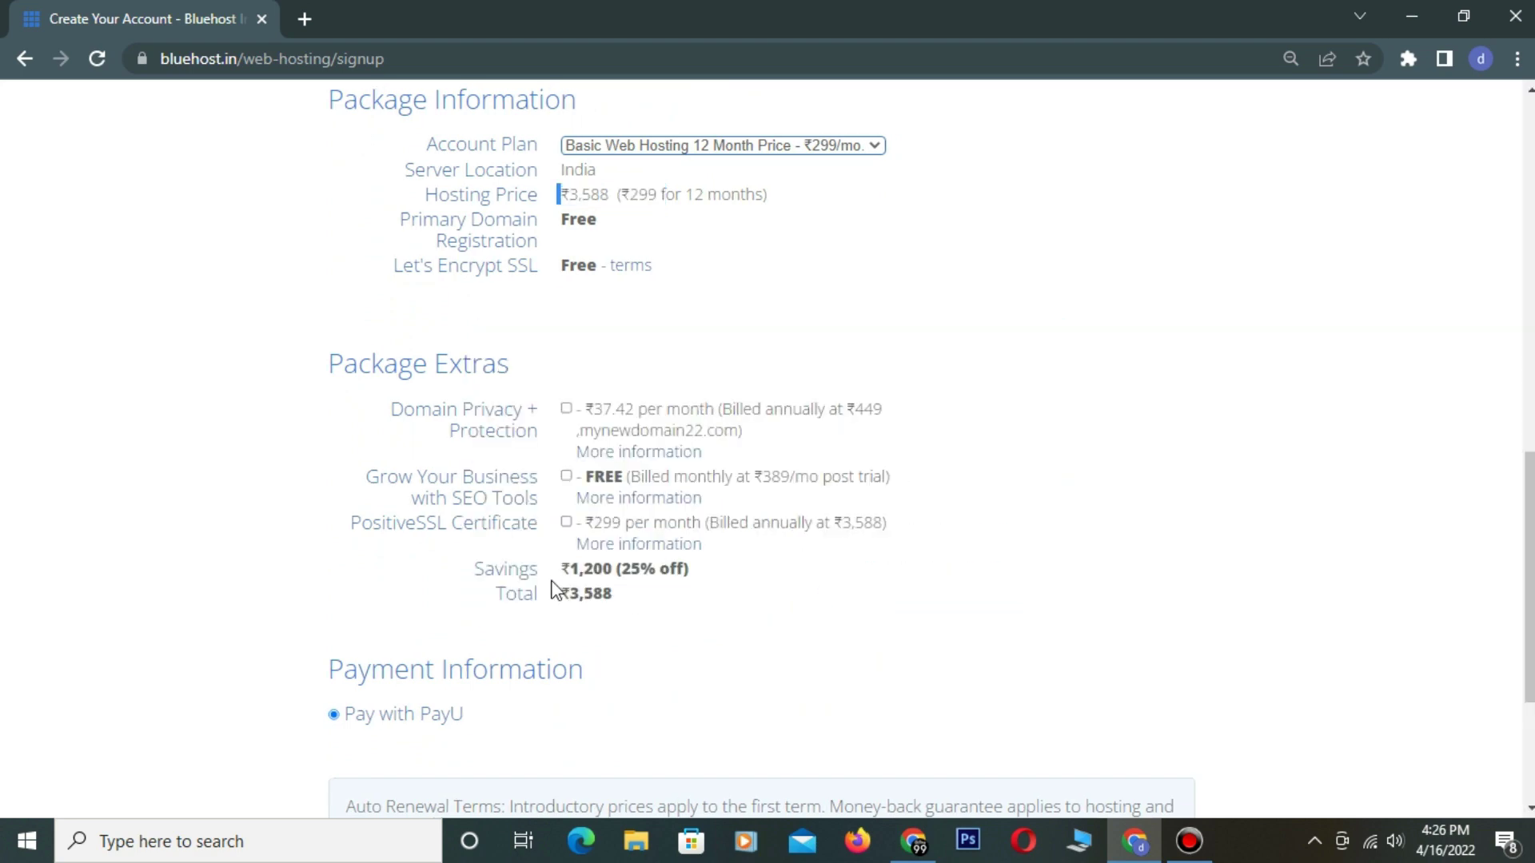
{"action": "left_click_drag", "start_coordinate": [619, 593], "coordinate": [569, 593]}
{"action": "scroll", "coordinate": [569, 588], "scroll_direction": "down", "scroll_amount": 4}
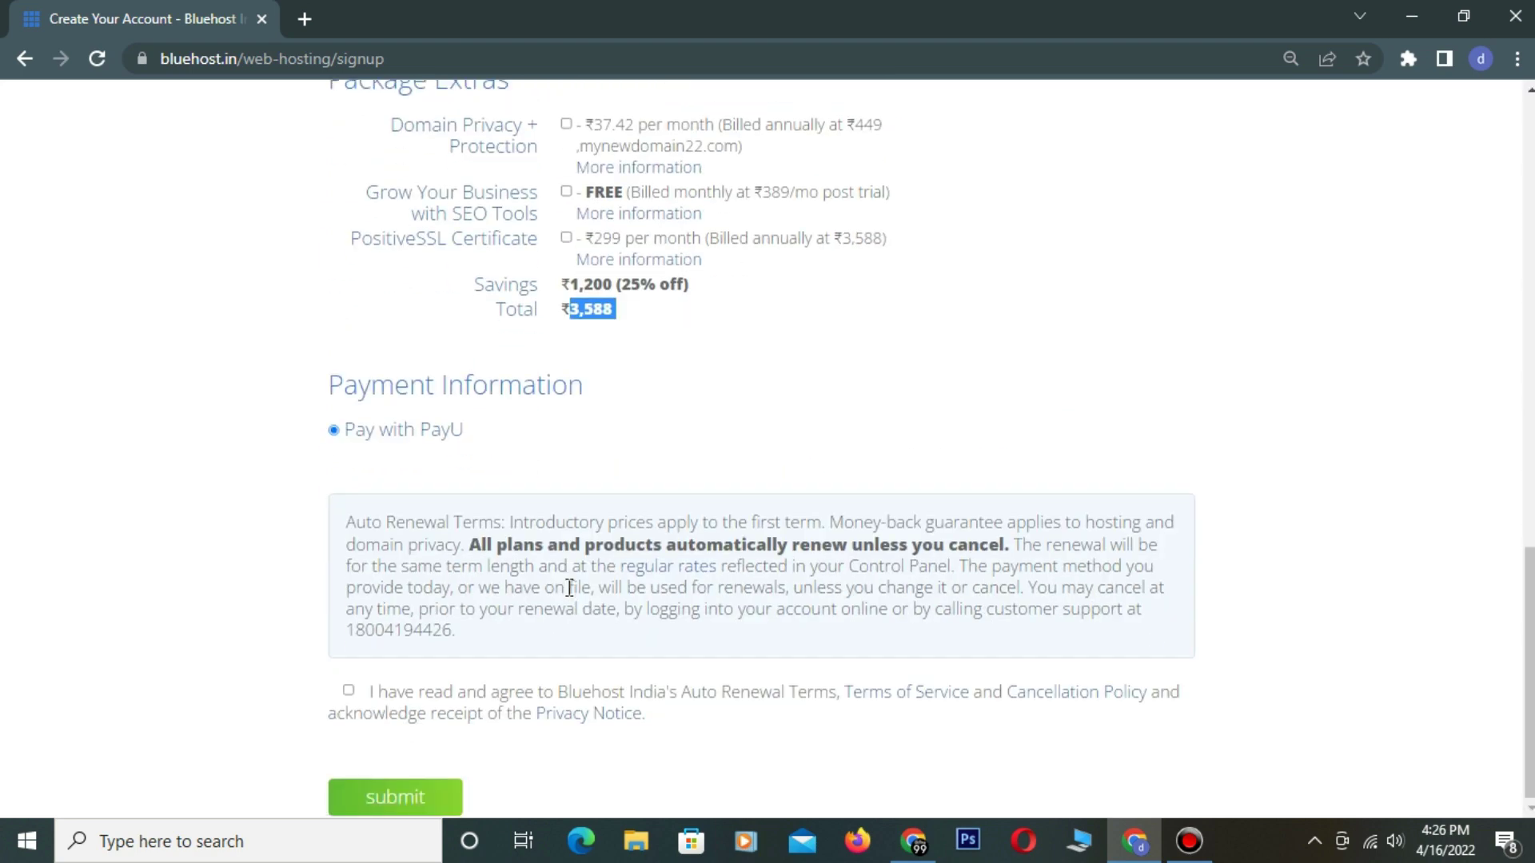
- Set the account plan to Basic Web Hosting 36 Month at ₹179/mo
{"action": "scroll", "coordinate": [671, 589], "scroll_direction": "up", "scroll_amount": 10}
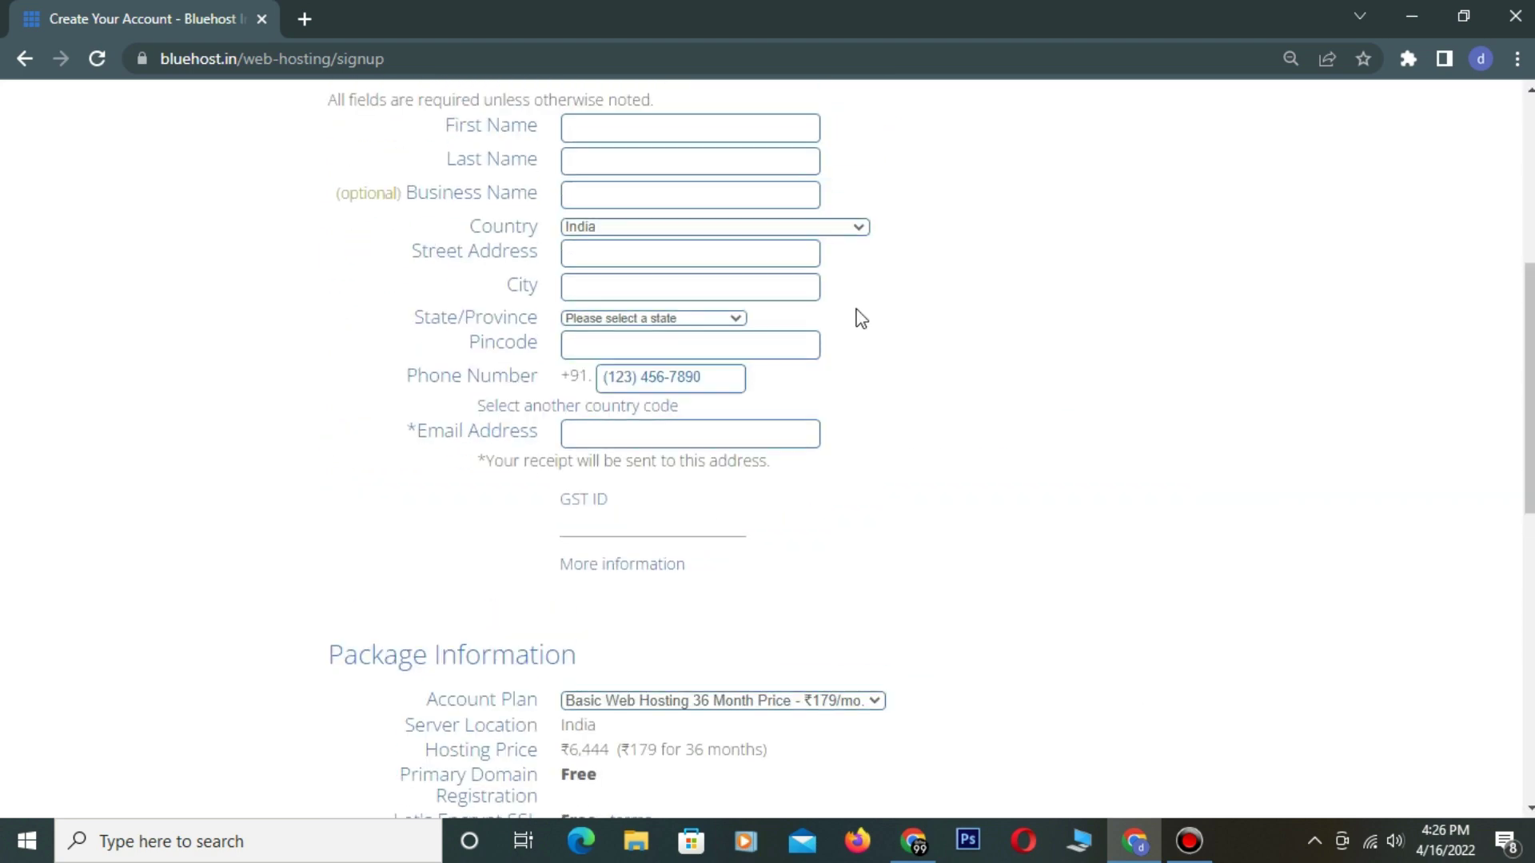
{"action": "left_click", "coordinate": [722, 697]}
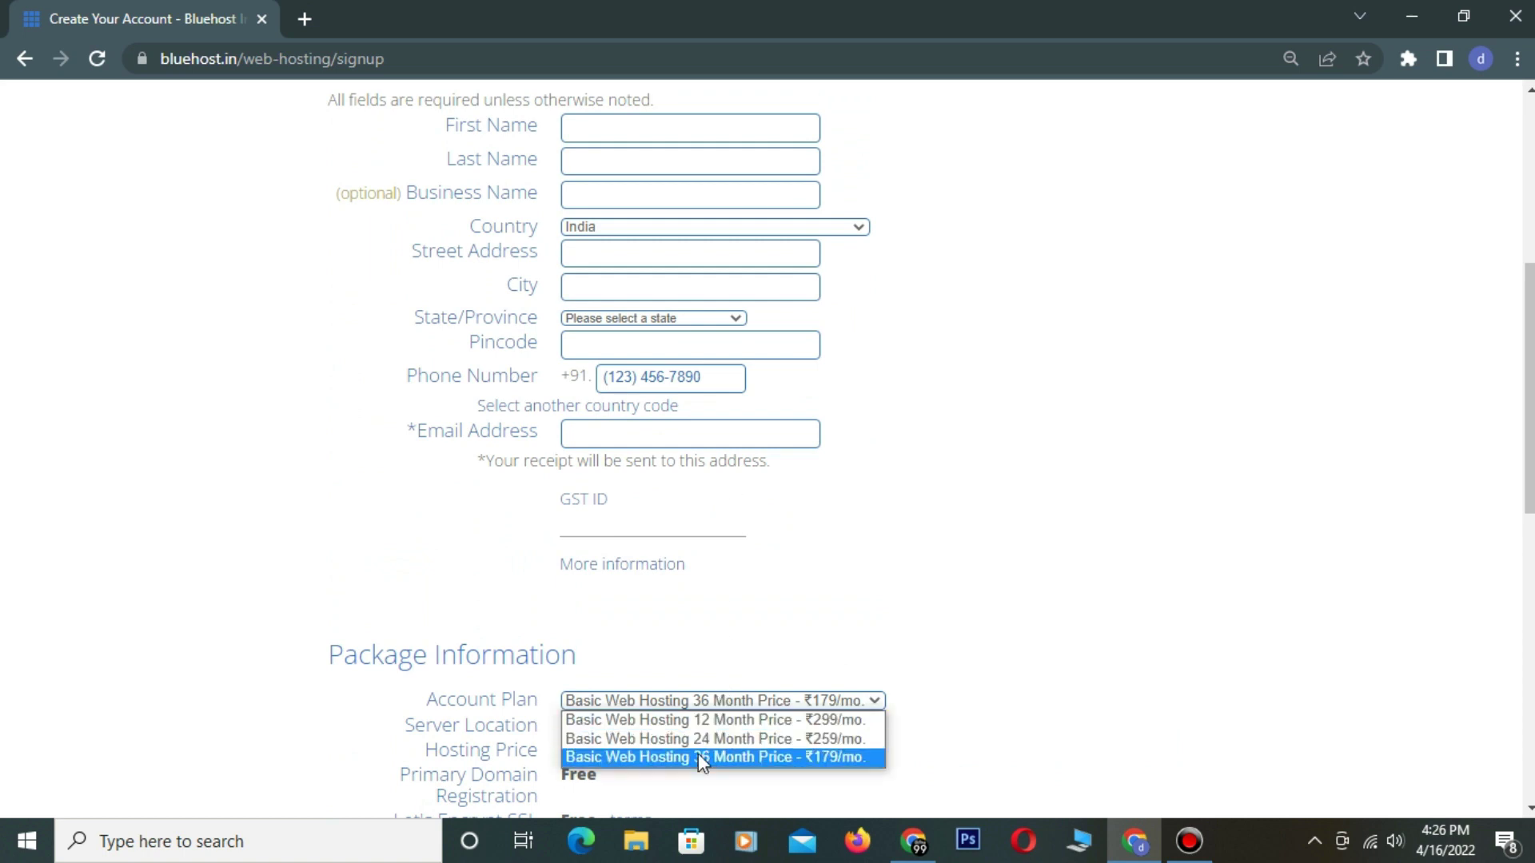
{"action": "left_click", "coordinate": [699, 755]}
- Review the 36-month hosting price, package extras, total, payment section and account information on the signup form
{"action": "scroll", "coordinate": [794, 654], "scroll_direction": "down", "scroll_amount": 3}
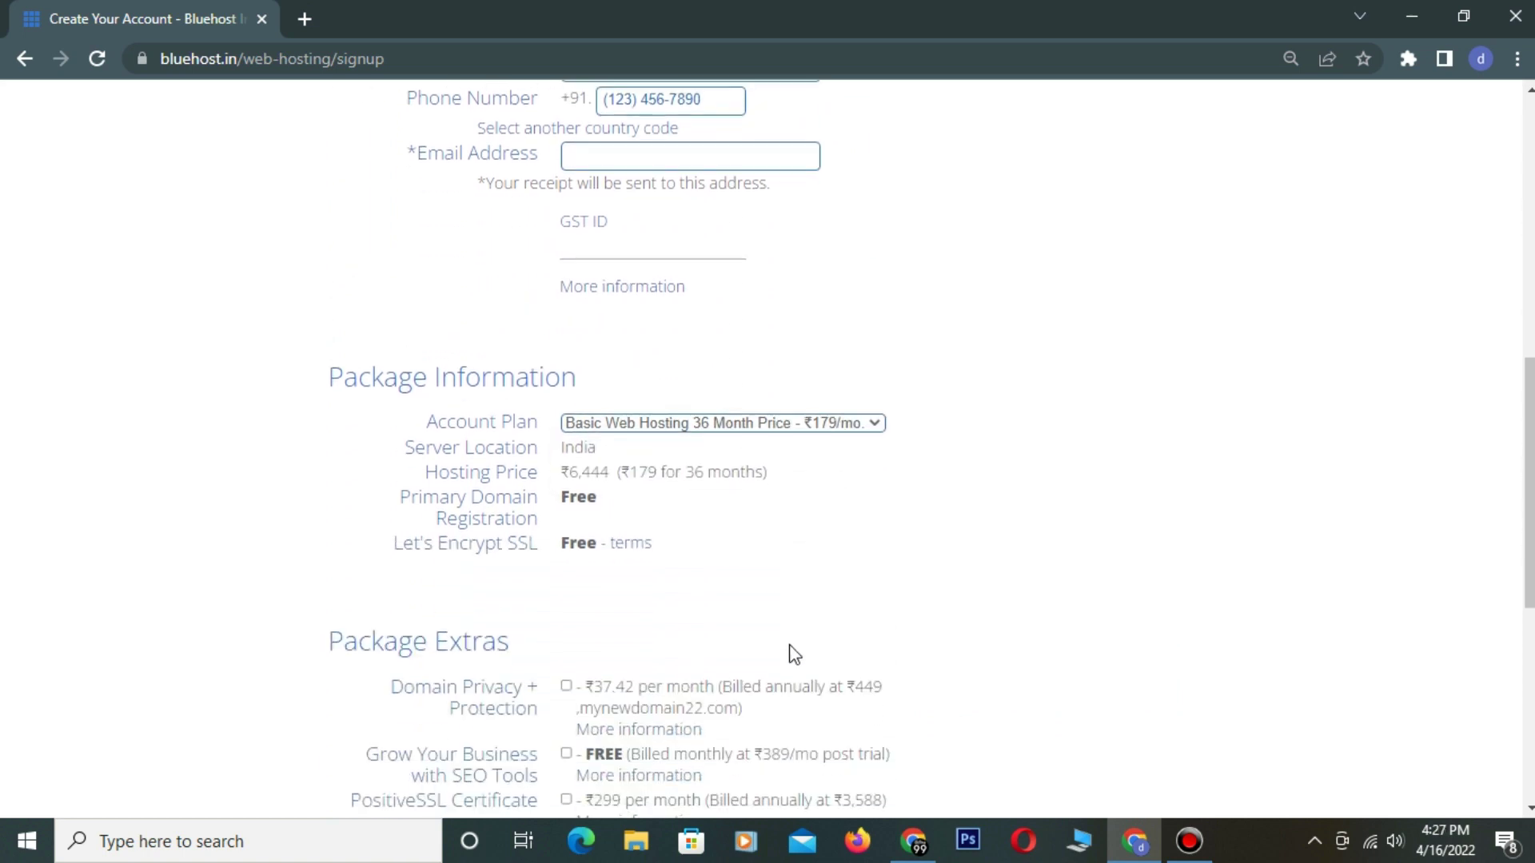
{"action": "left_click_drag", "start_coordinate": [571, 474], "coordinate": [612, 473]}
{"action": "scroll", "coordinate": [691, 509], "scroll_direction": "down", "scroll_amount": 3}
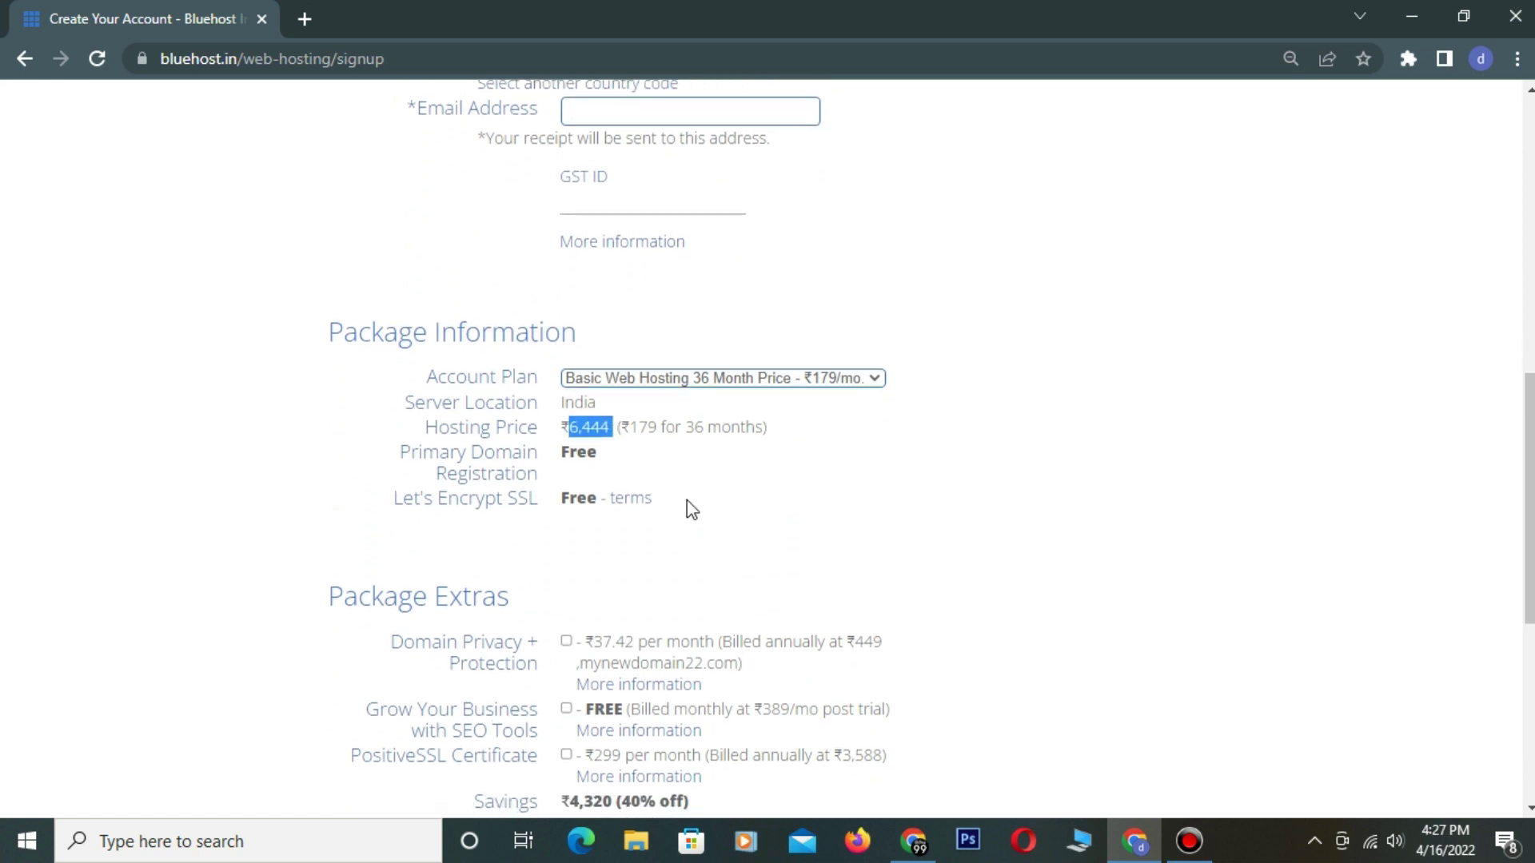
{"action": "scroll", "coordinate": [691, 510], "scroll_direction": "down", "scroll_amount": 3}
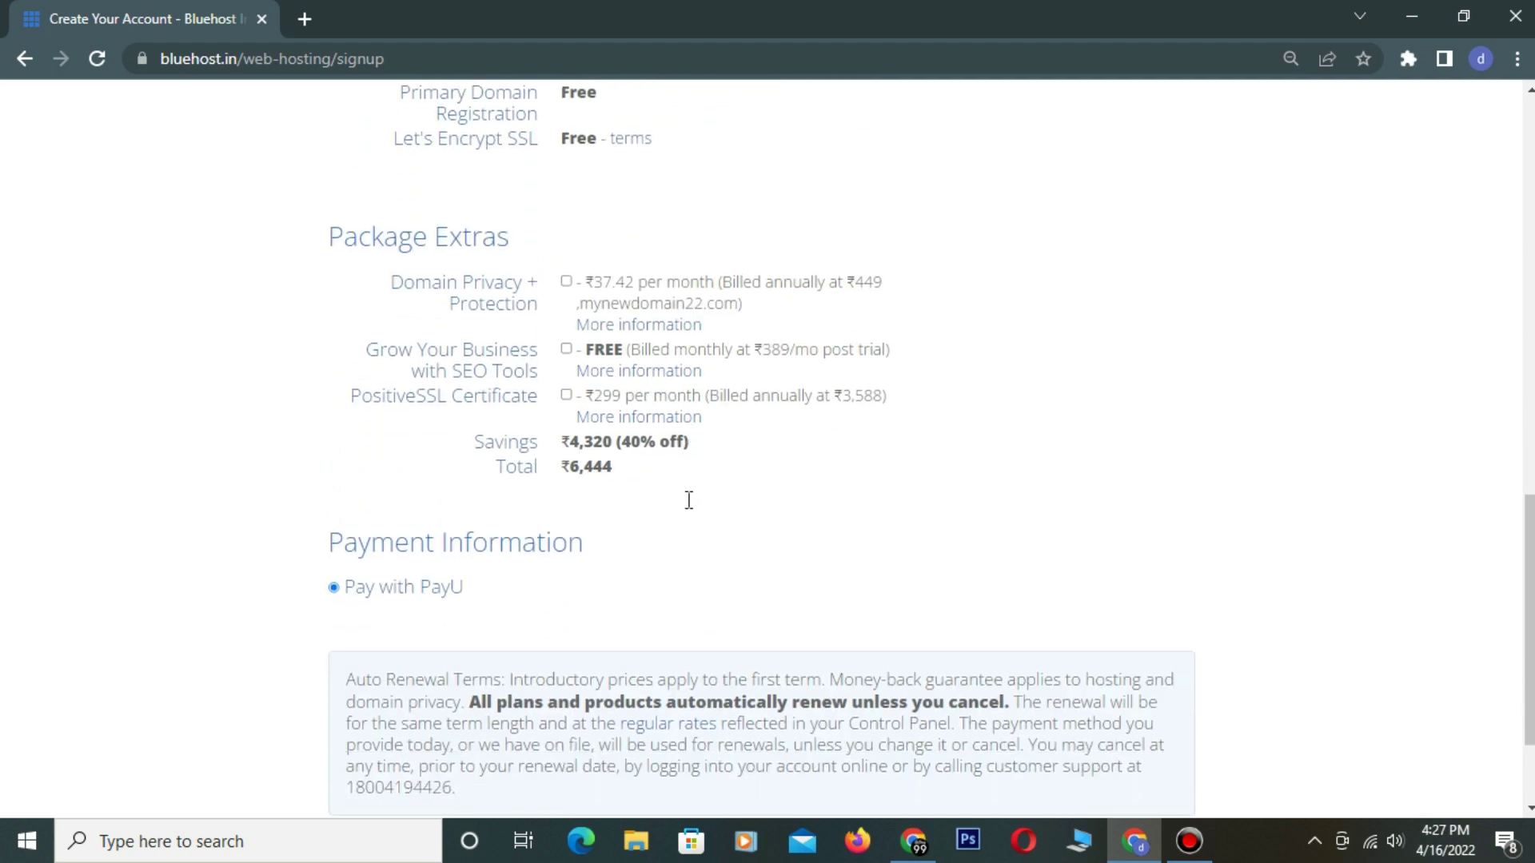
{"action": "scroll", "coordinate": [692, 509], "scroll_direction": "up", "scroll_amount": 8}
{"action": "scroll", "coordinate": [691, 509], "scroll_direction": "up", "scroll_amount": 7}
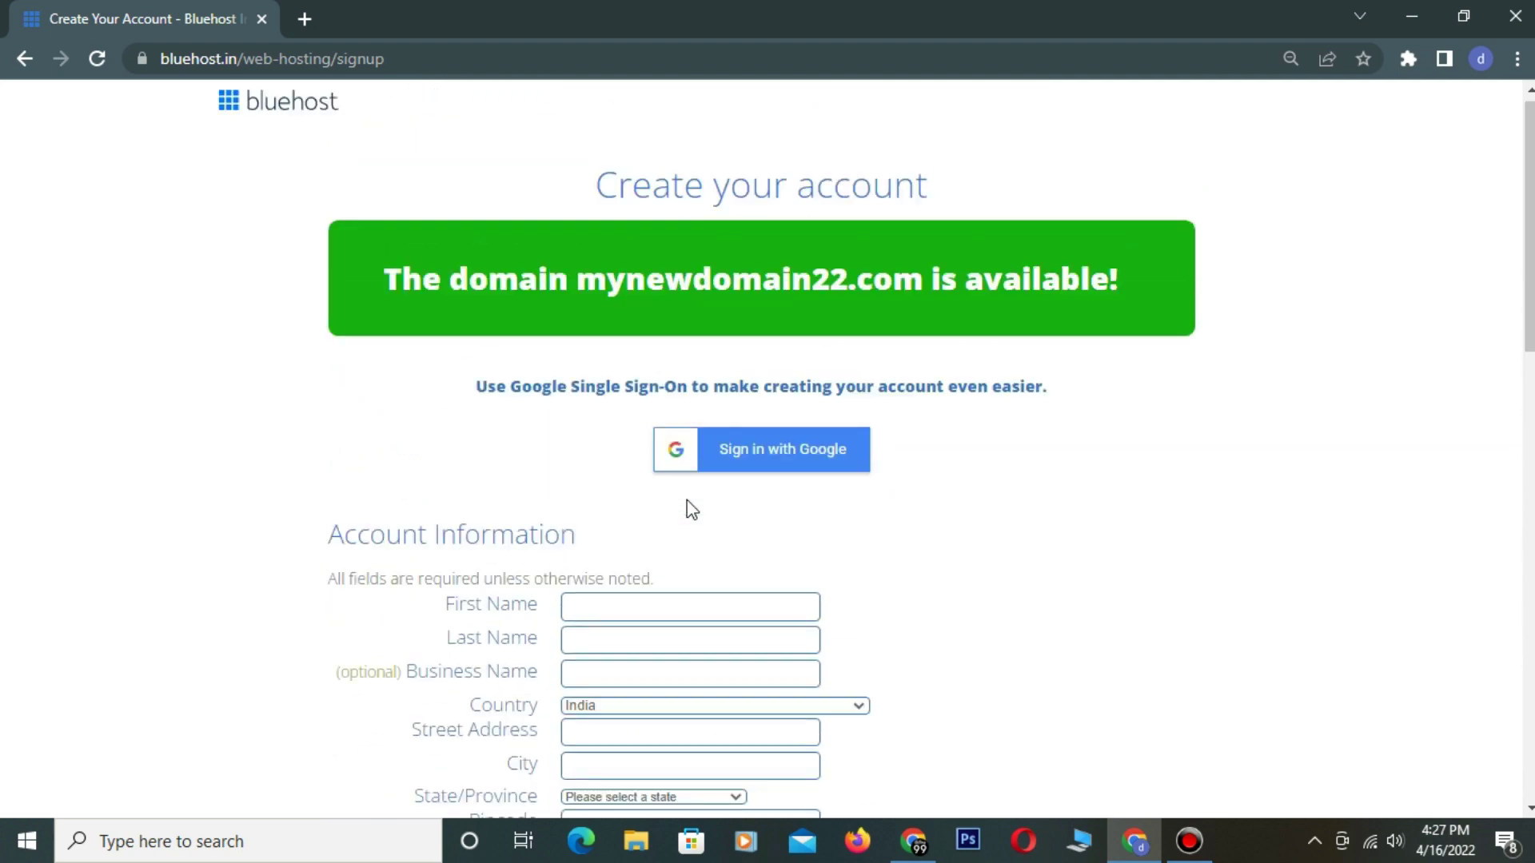
{"action": "scroll", "coordinate": [691, 509], "scroll_direction": "down", "scroll_amount": 5}
{"action": "scroll", "coordinate": [688, 501], "scroll_direction": "down", "scroll_amount": 11}
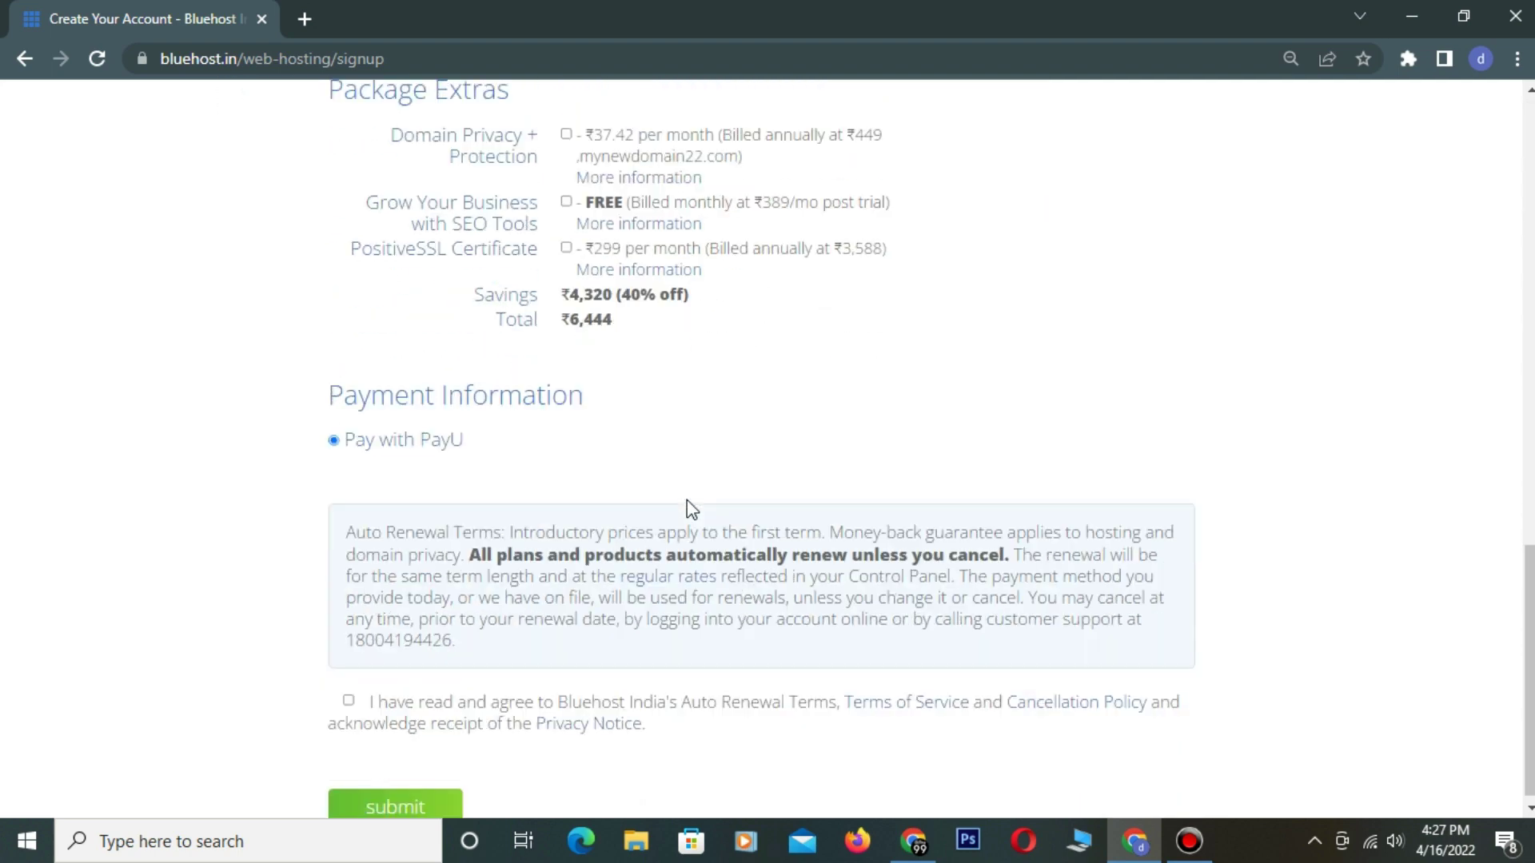
{"action": "scroll", "coordinate": [687, 501], "scroll_direction": "up", "scroll_amount": 5}
{"action": "scroll", "coordinate": [688, 501], "scroll_direction": "up", "scroll_amount": 8}
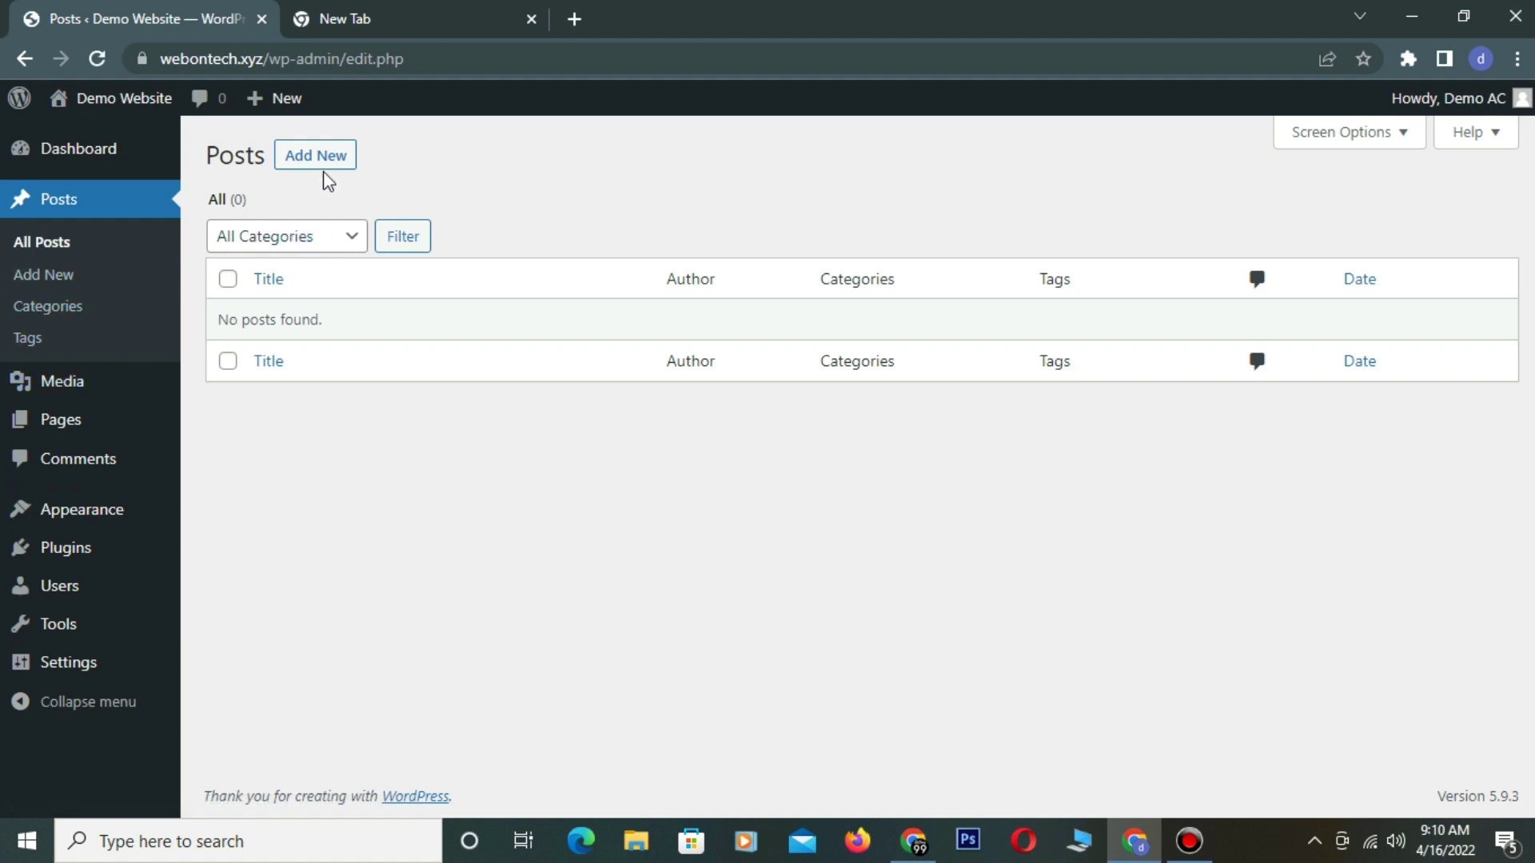
- Open the Add Plugins page in the demo website's WordPress dashboard and look over the featured plugins
{"action": "left_click", "coordinate": [123, 398]}
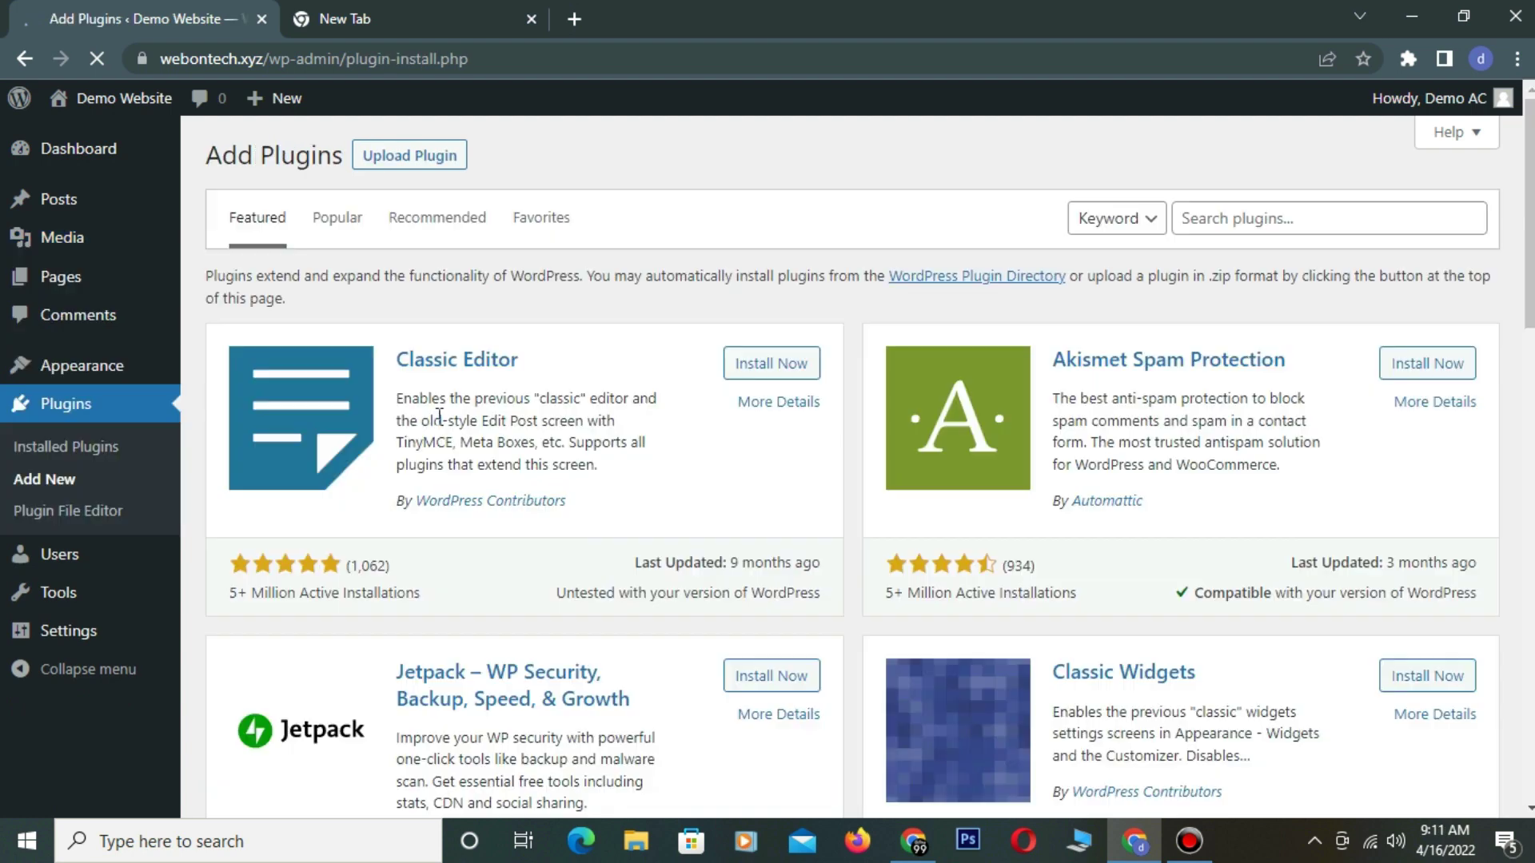
{"action": "scroll", "coordinate": [430, 417], "scroll_direction": "down", "scroll_amount": 2}
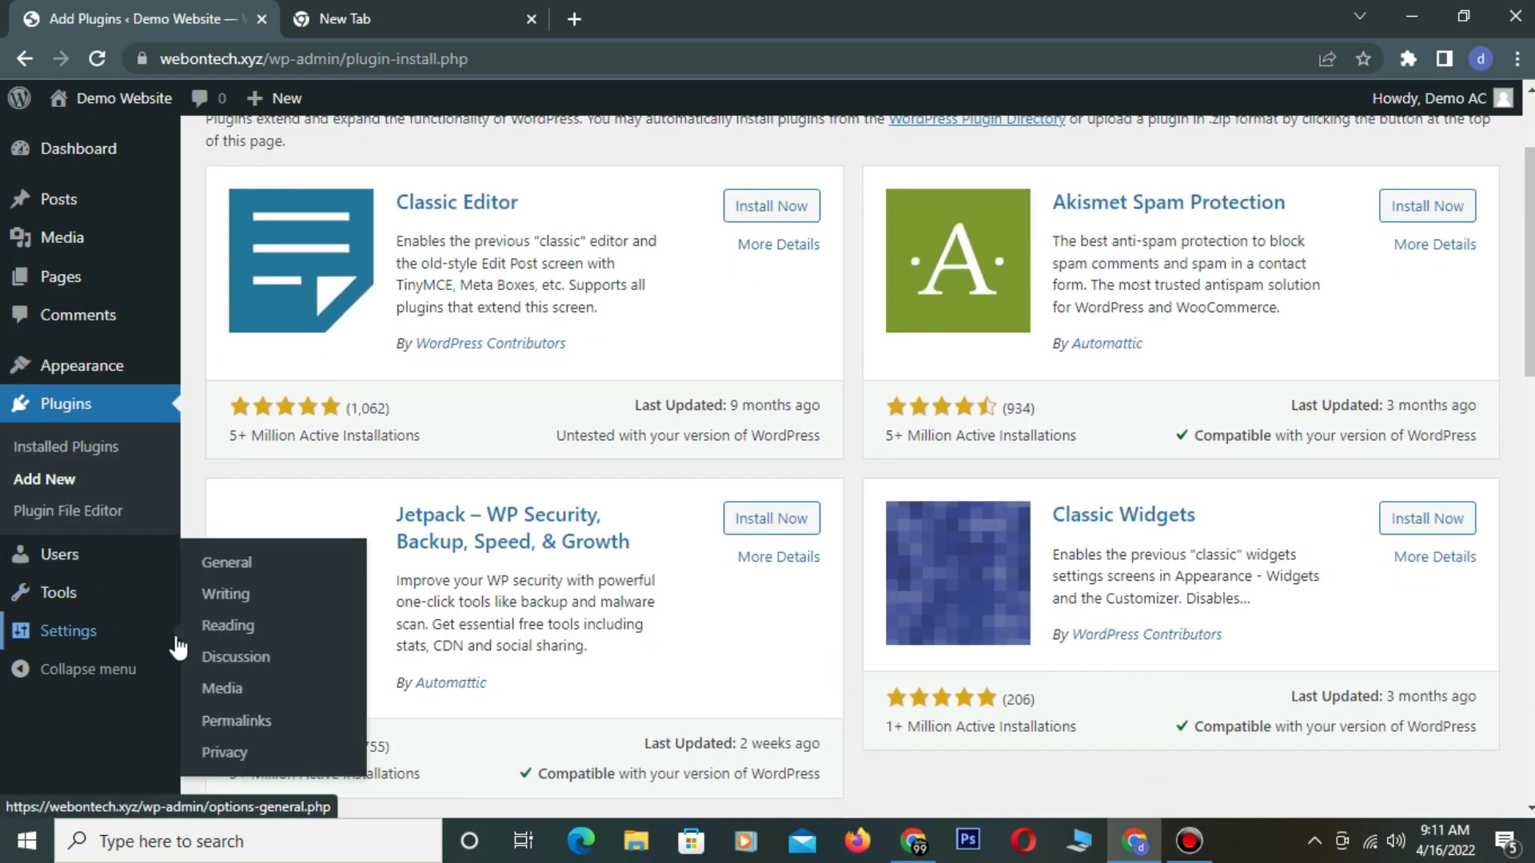
{"action": "scroll", "coordinate": [48, 612], "scroll_direction": "up", "scroll_amount": 2}
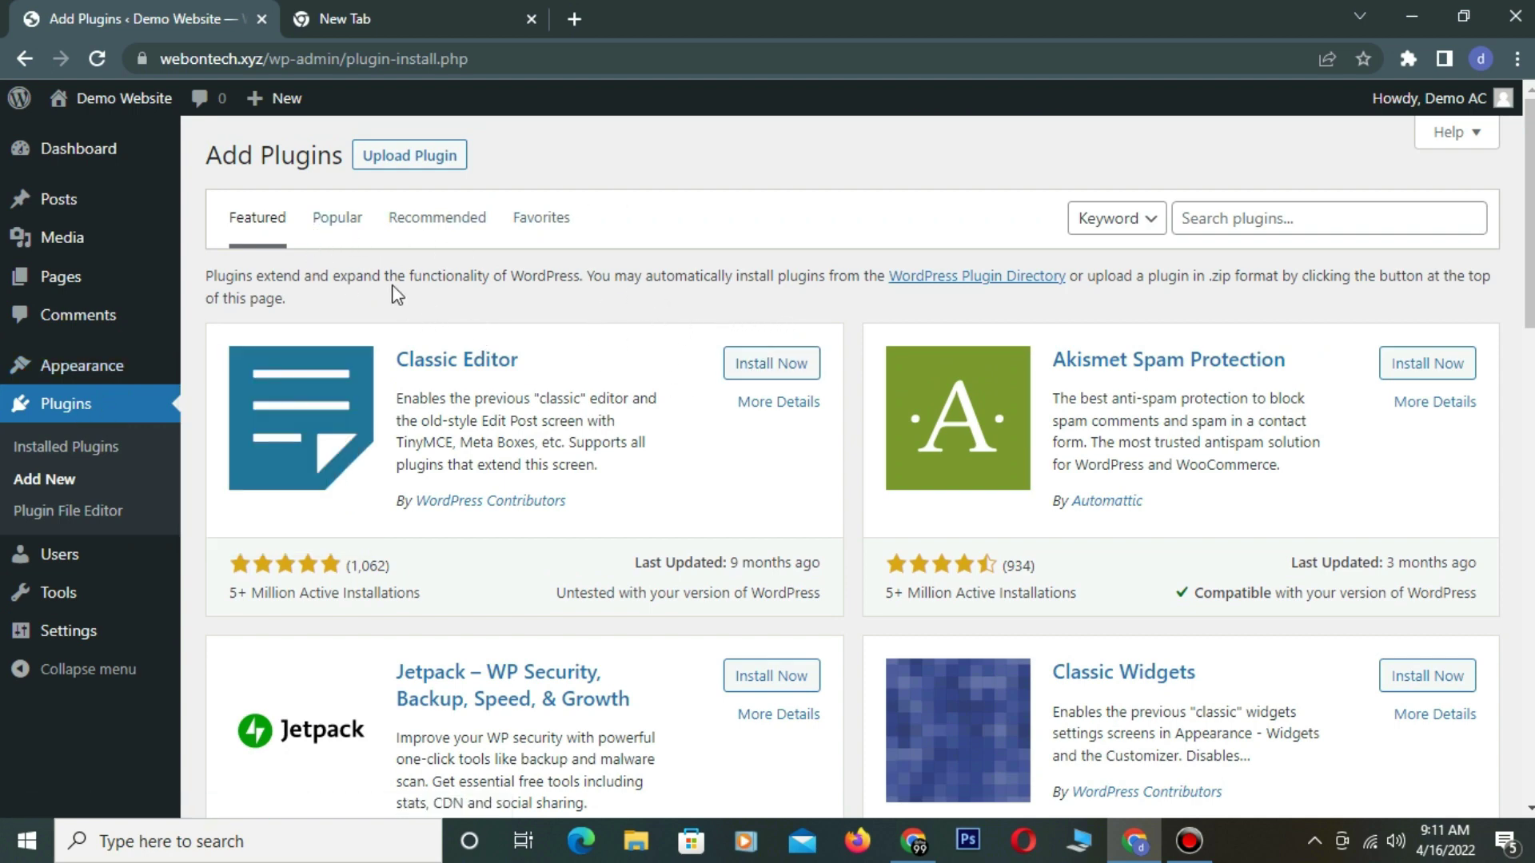
- Install and activate the Classic Editor plugin, and open the list of installed plugins
{"action": "left_click", "coordinate": [767, 366]}
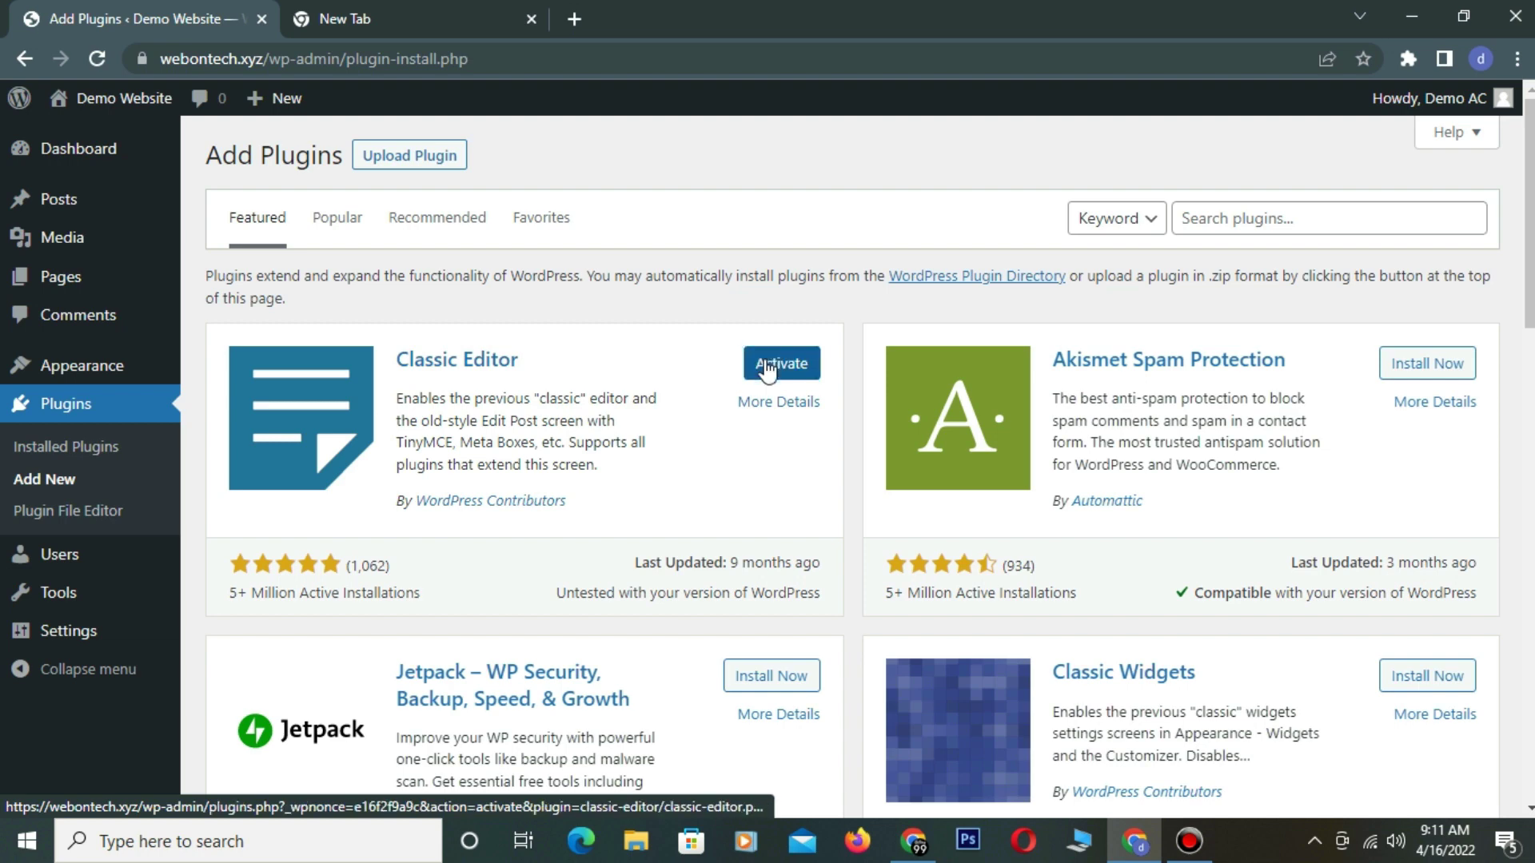
{"action": "left_click", "coordinate": [767, 367]}
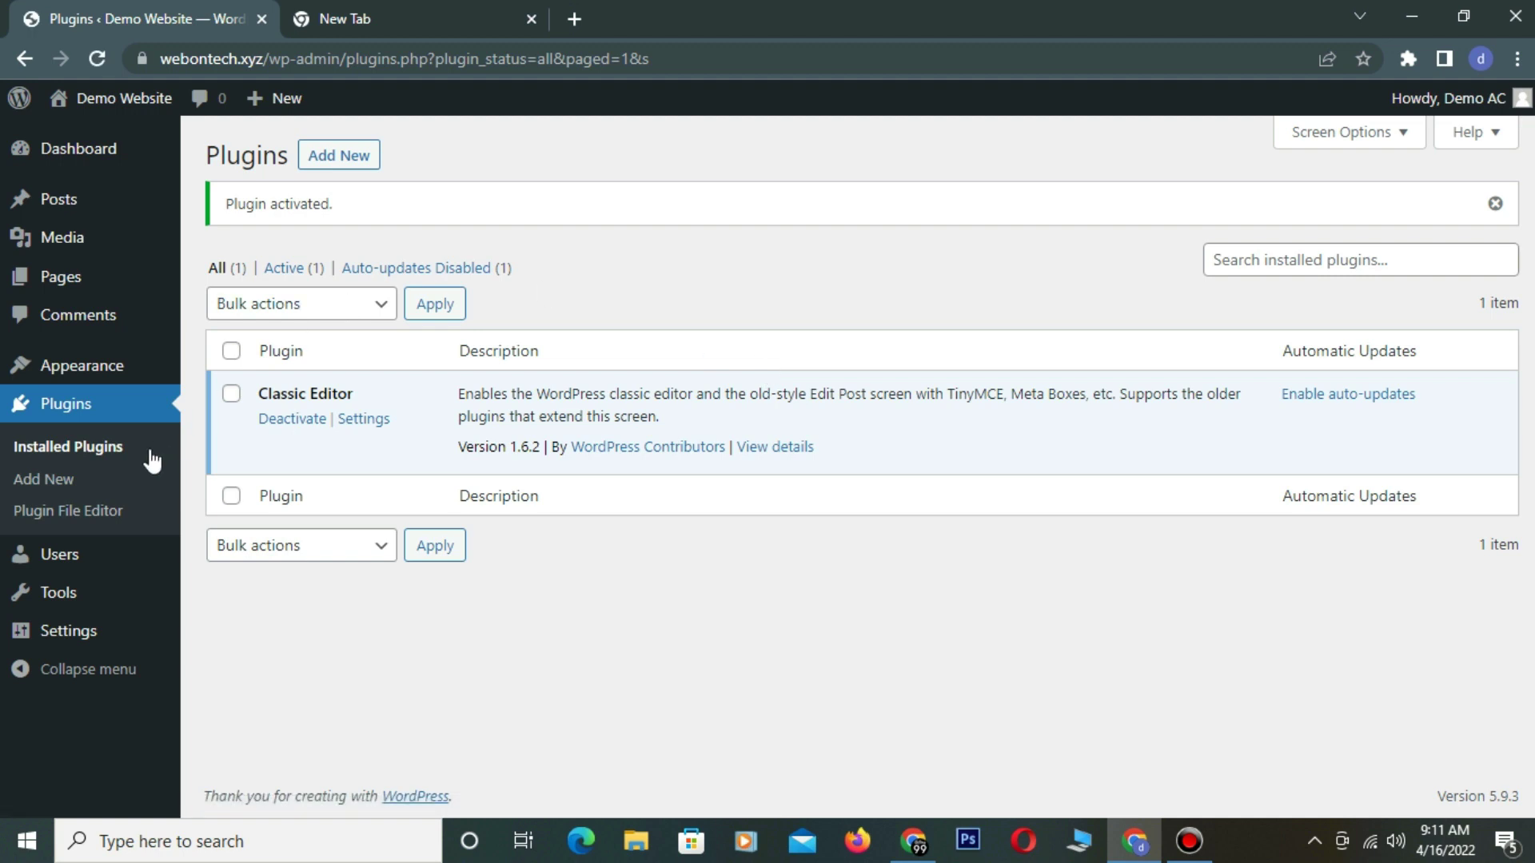
{"action": "left_click", "coordinate": [126, 449]}
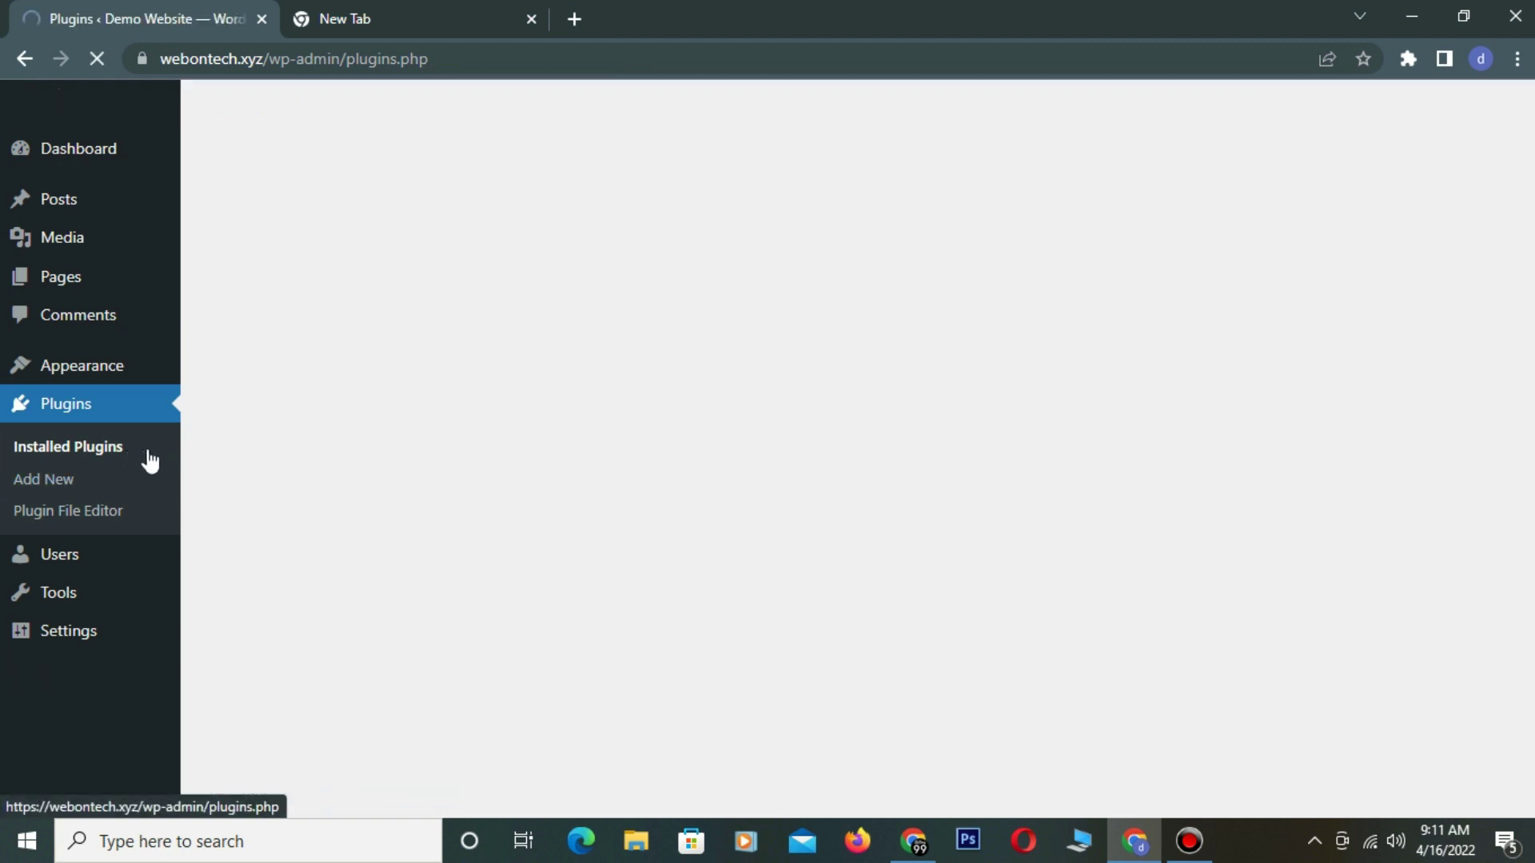
- Search the plugin directory for "yoast", and install and activate the Yoast SEO plugin
{"action": "left_click", "coordinate": [105, 488]}
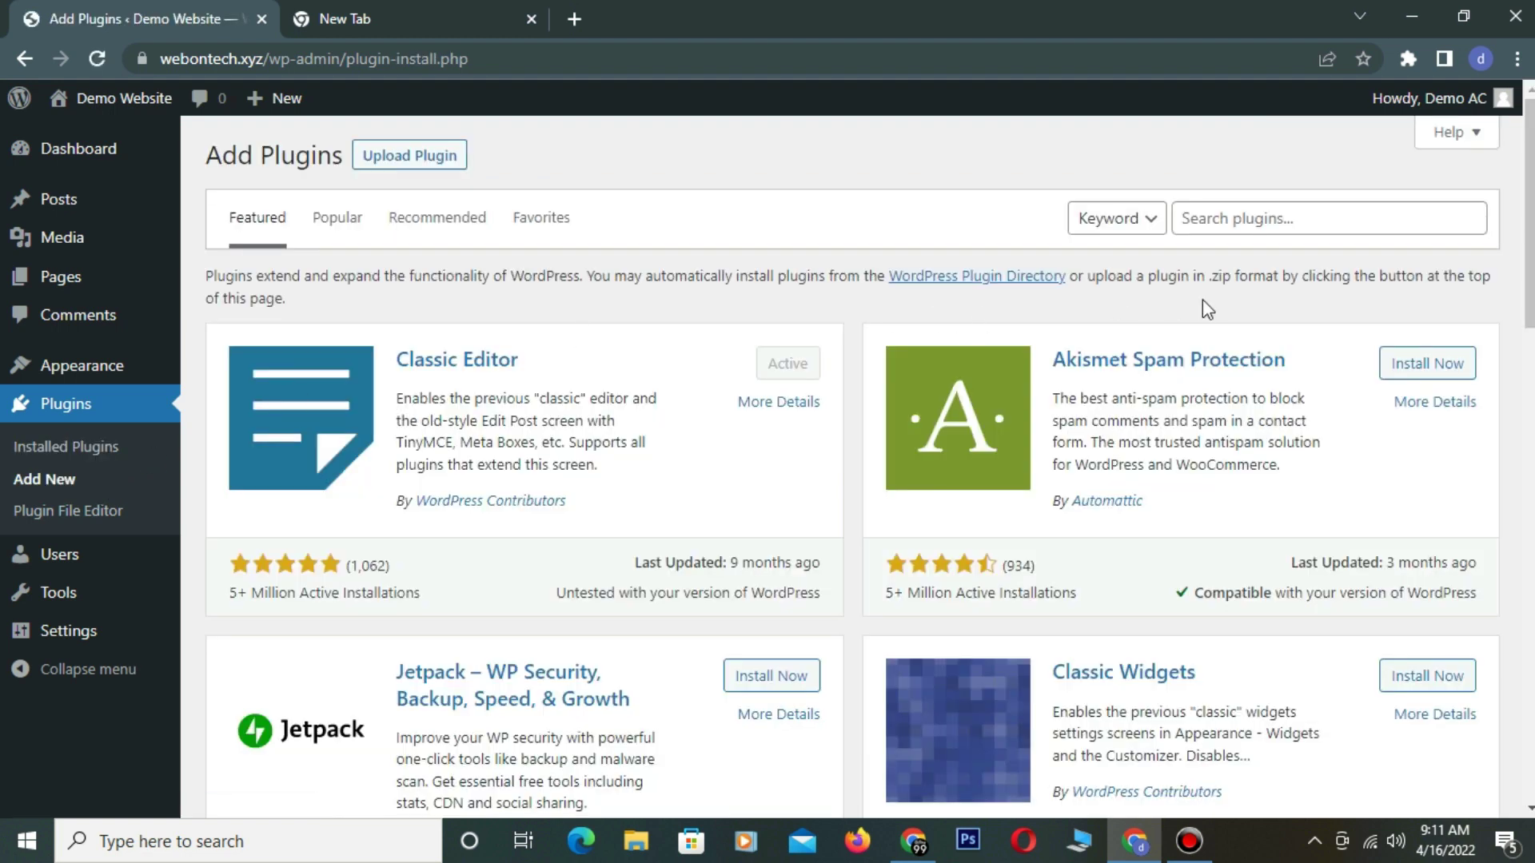
{"action": "left_click", "coordinate": [1236, 224]}
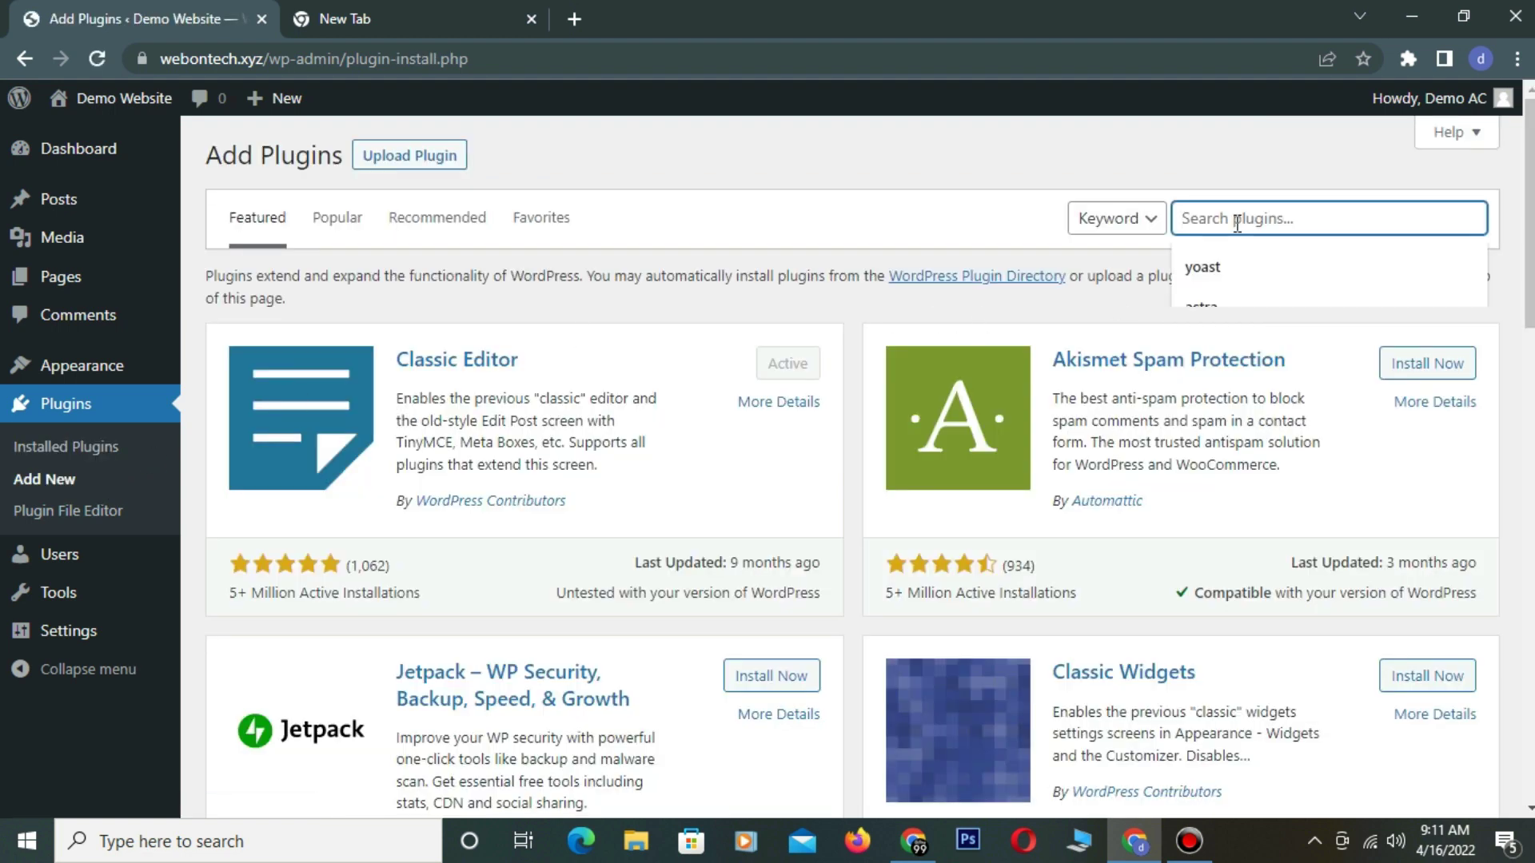
{"action": "type", "text": "yoast"}
{"action": "key", "text": "Return"}
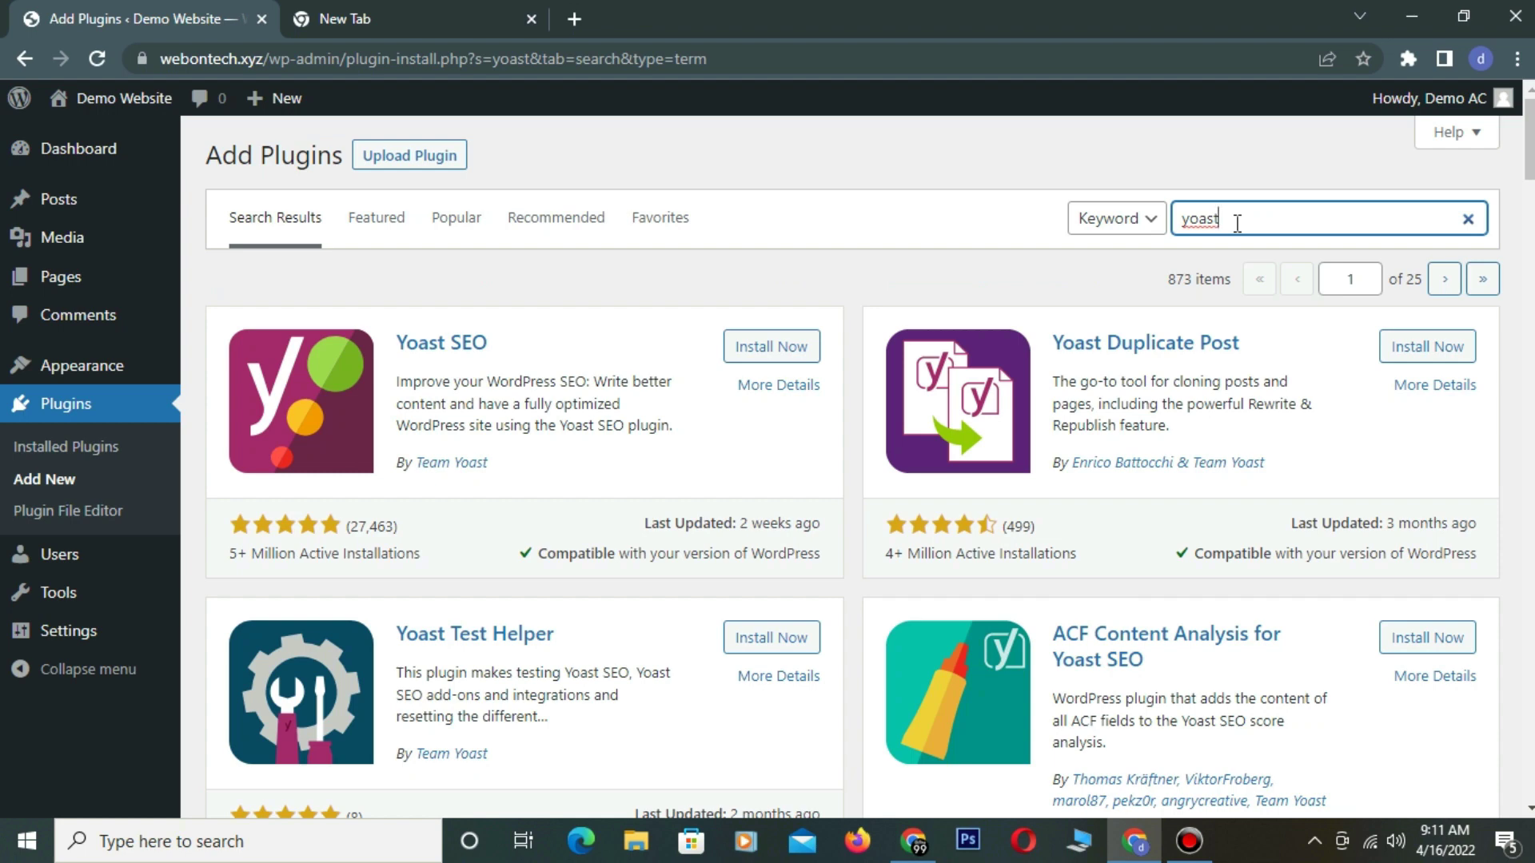
{"action": "left_click", "coordinate": [814, 346]}
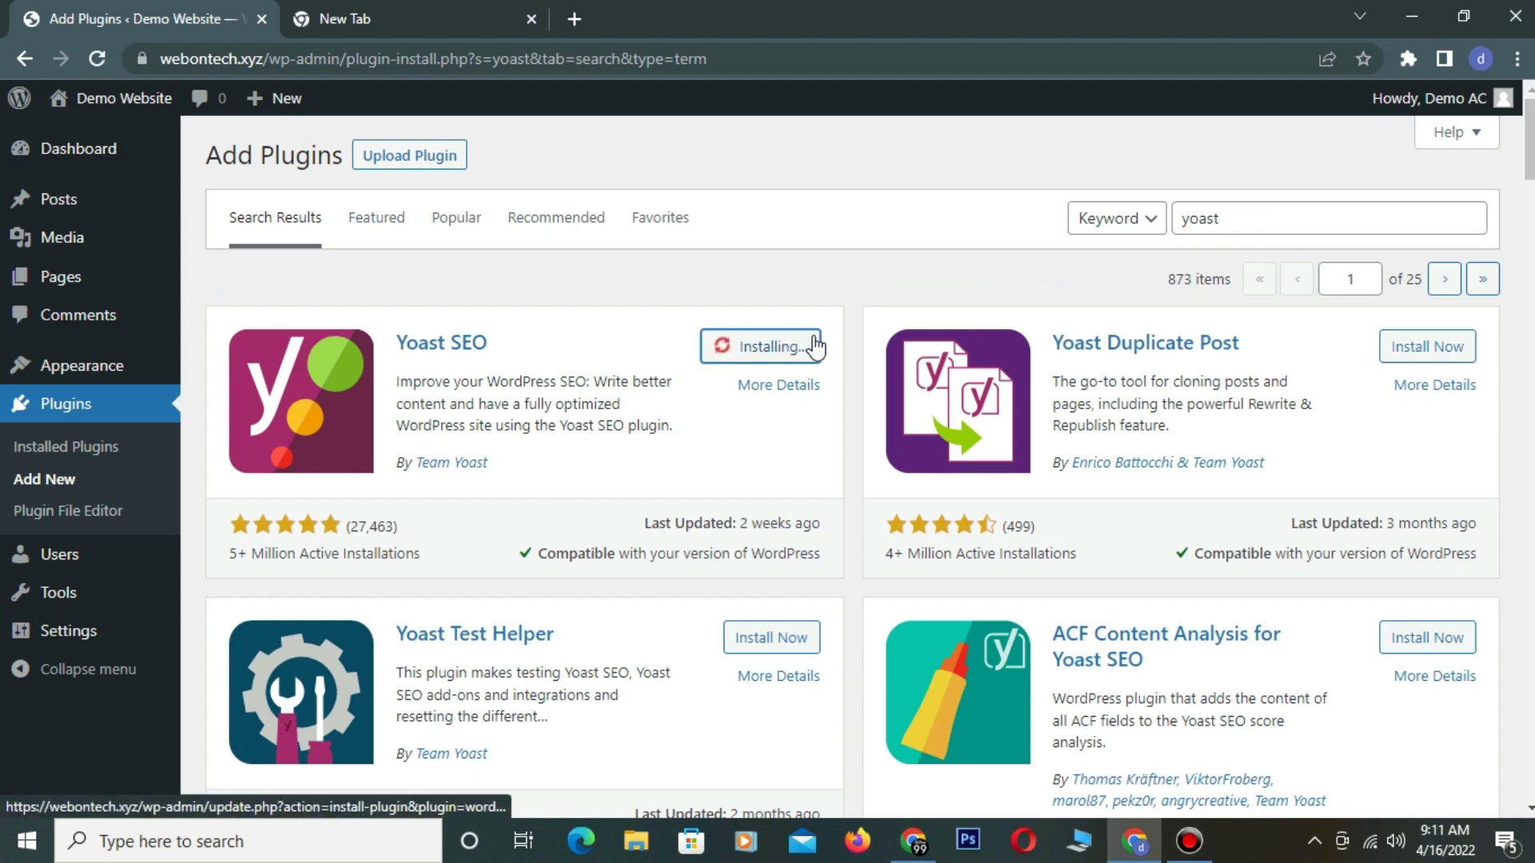
{"action": "left_click", "coordinate": [788, 348]}
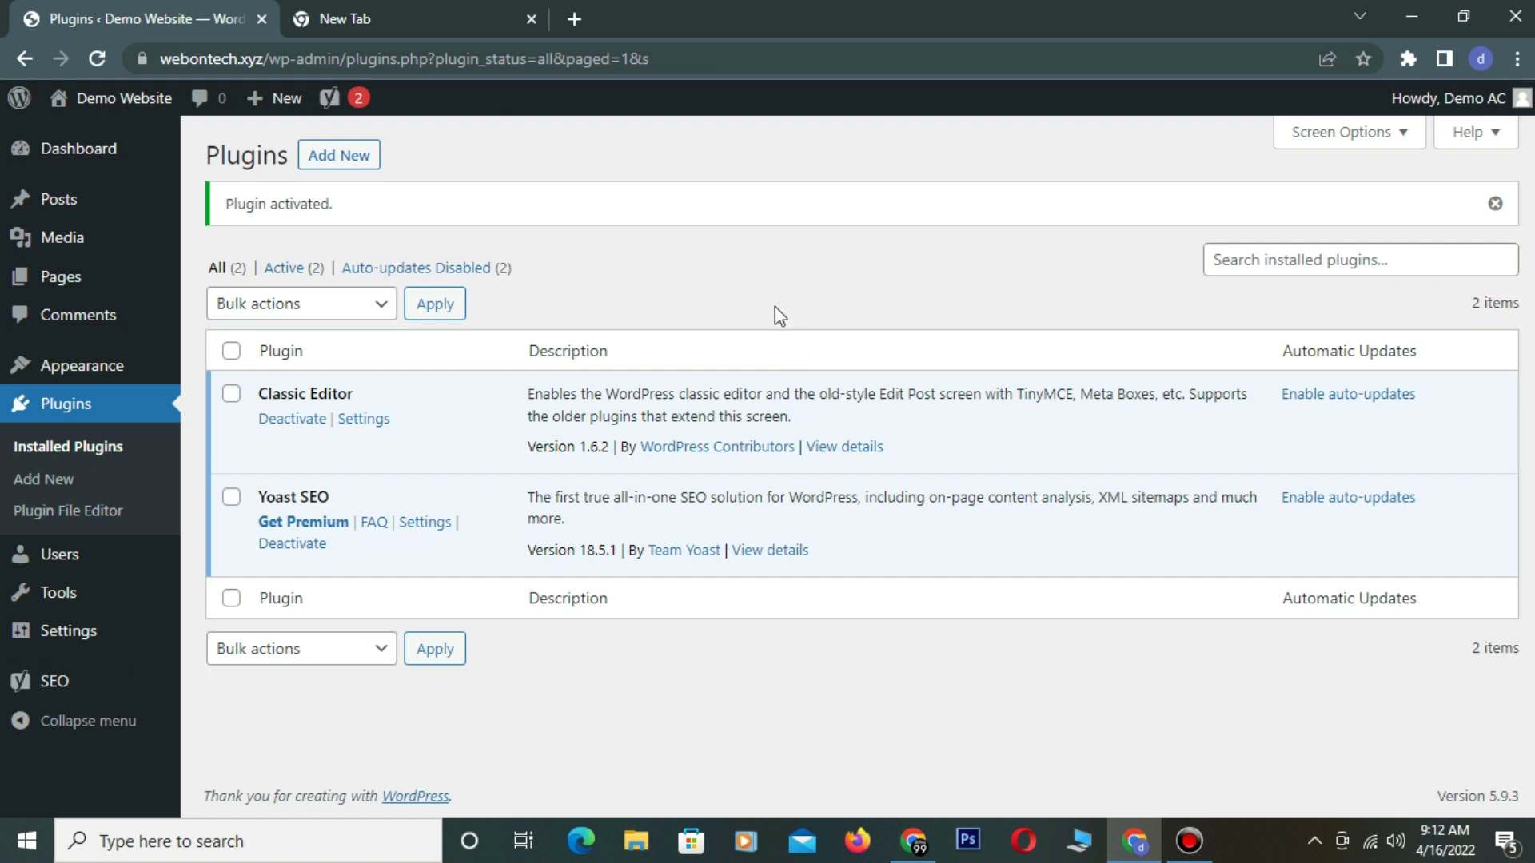
- Search the theme directory for "astra", and install and activate the Astra theme
{"action": "mouse_move", "coordinate": [132, 365]}
{"action": "left_click", "coordinate": [223, 376]}
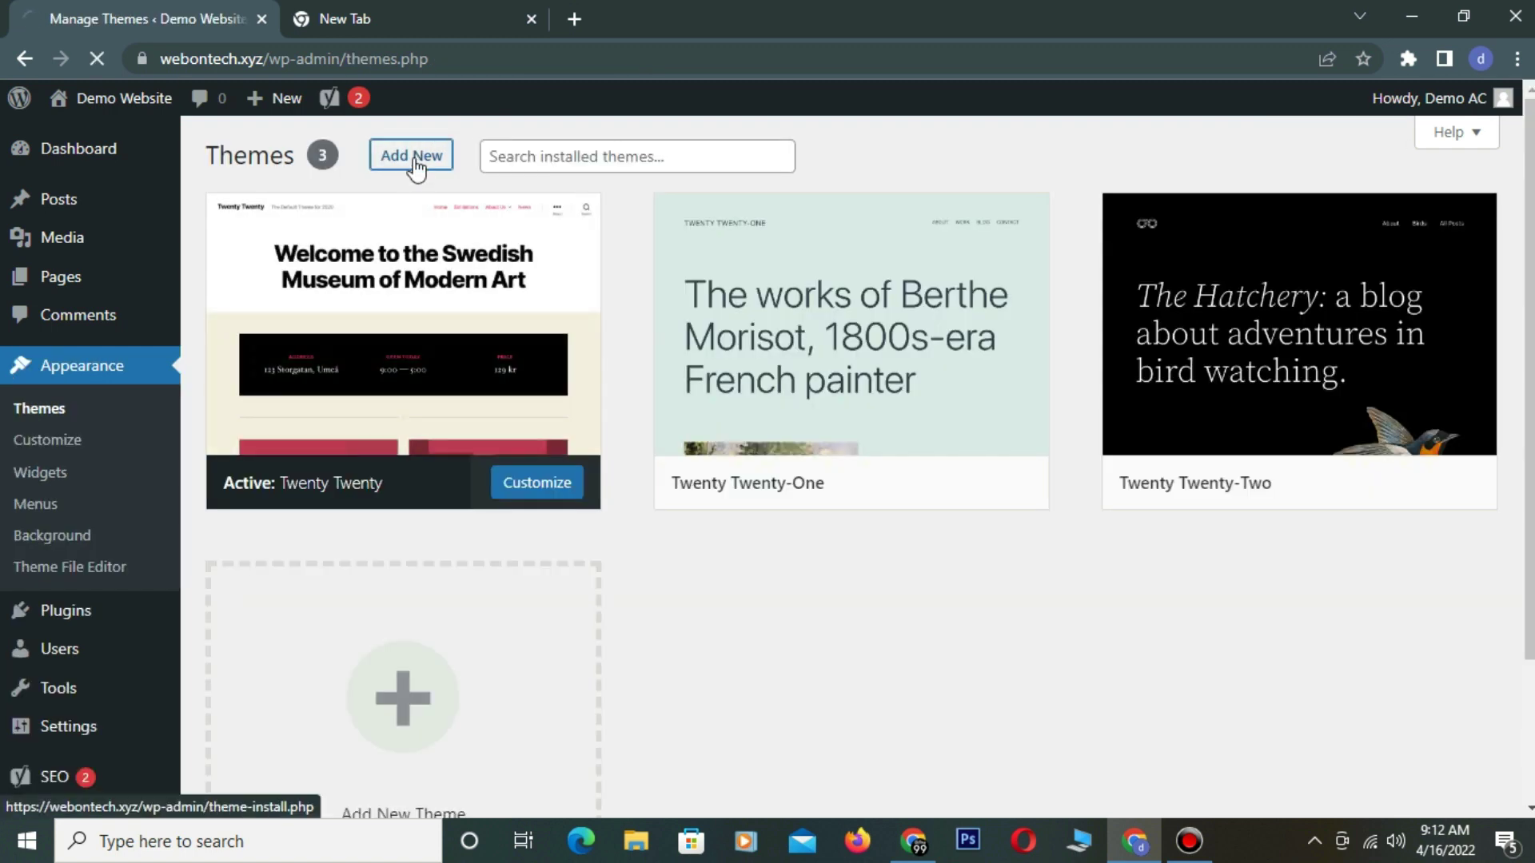
{"action": "left_click", "coordinate": [412, 156]}
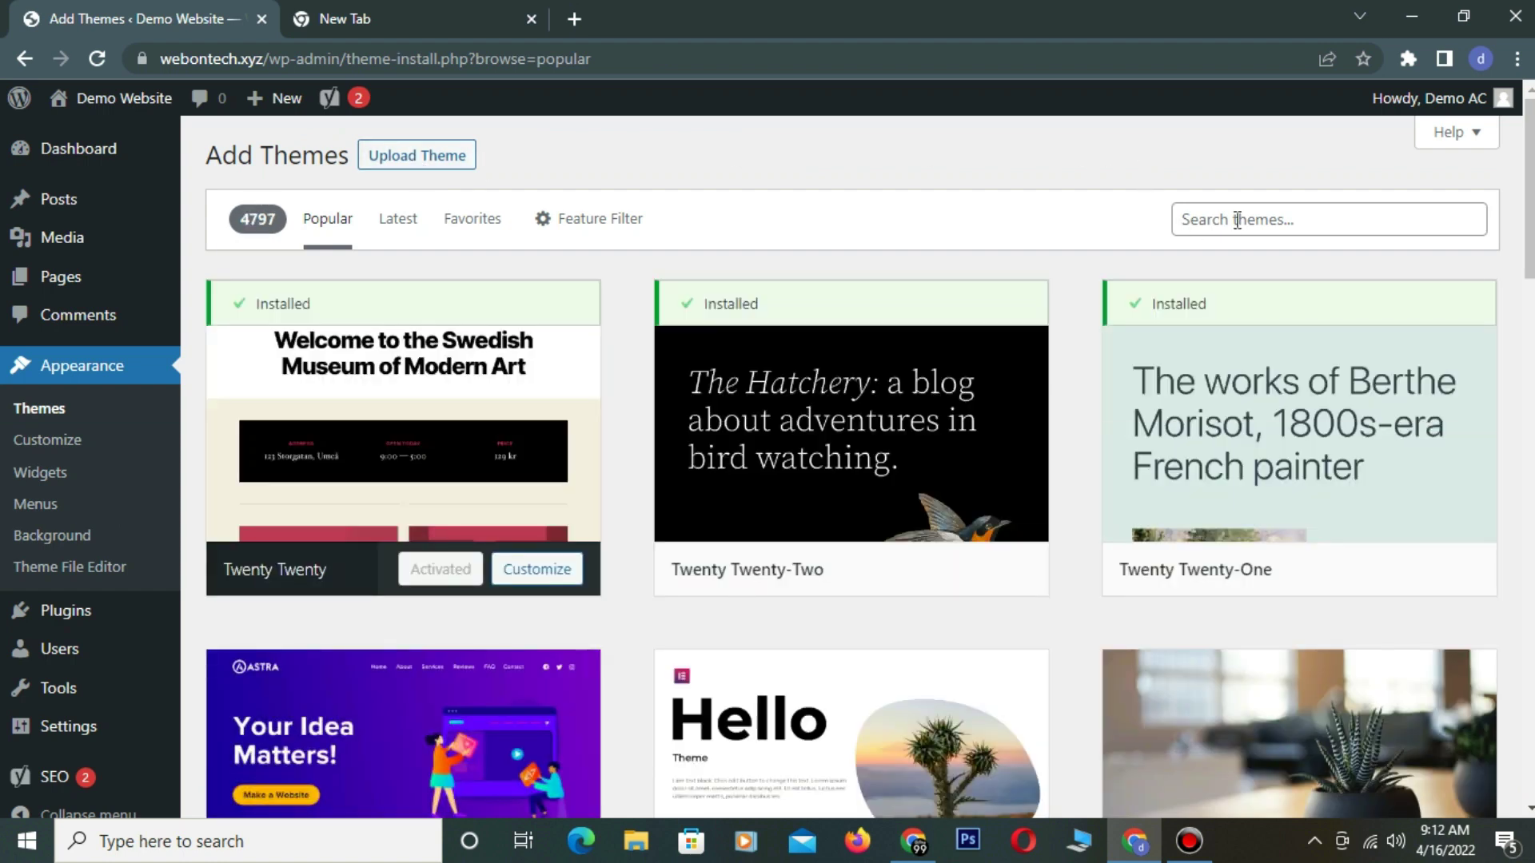
{"action": "left_click", "coordinate": [1293, 226]}
{"action": "type", "text": "astra"}
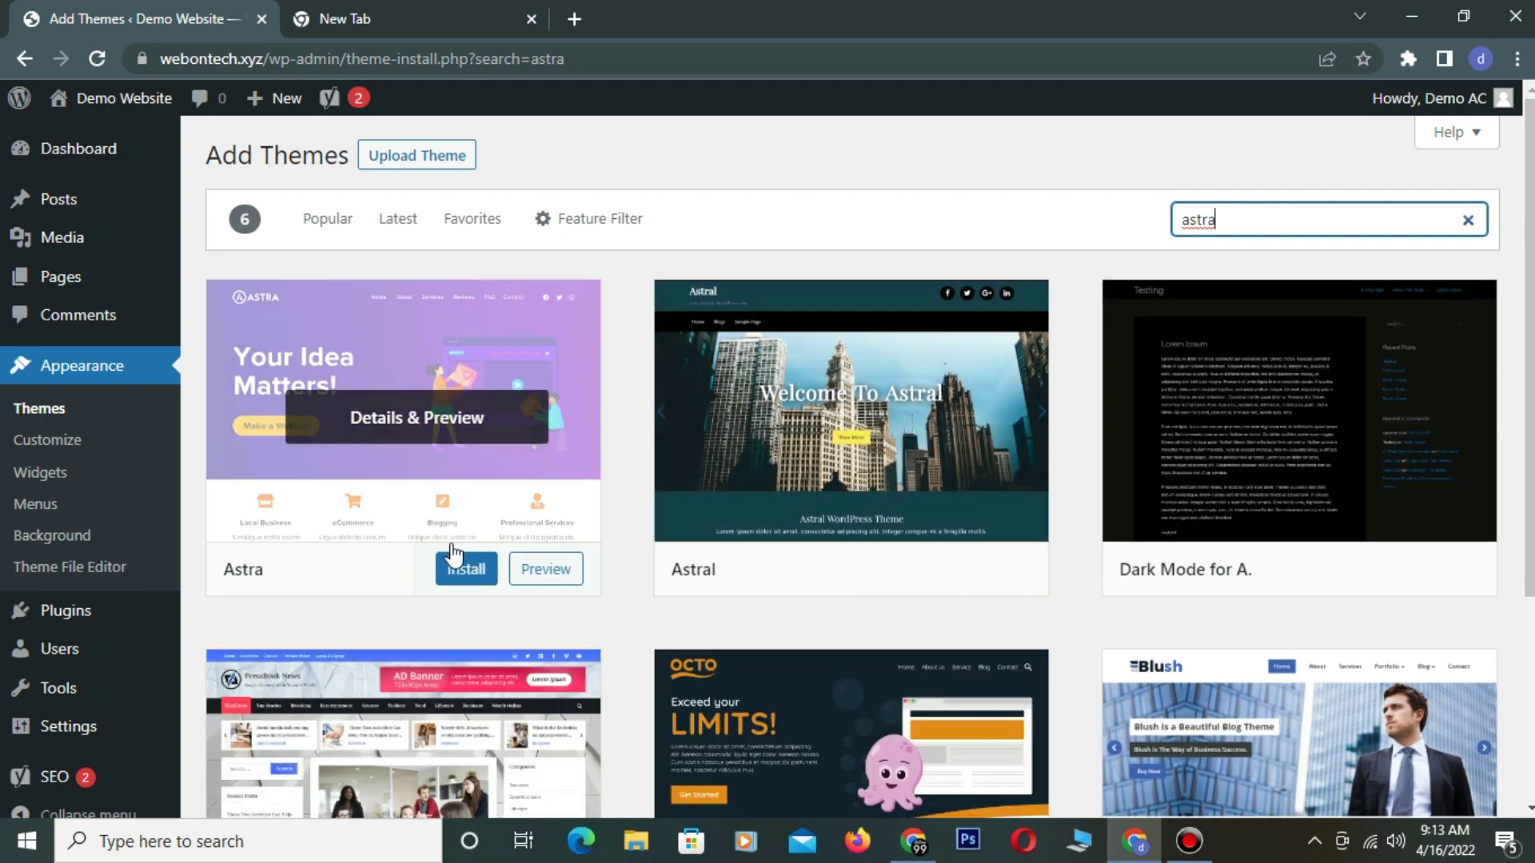
{"action": "left_click", "coordinate": [457, 566]}
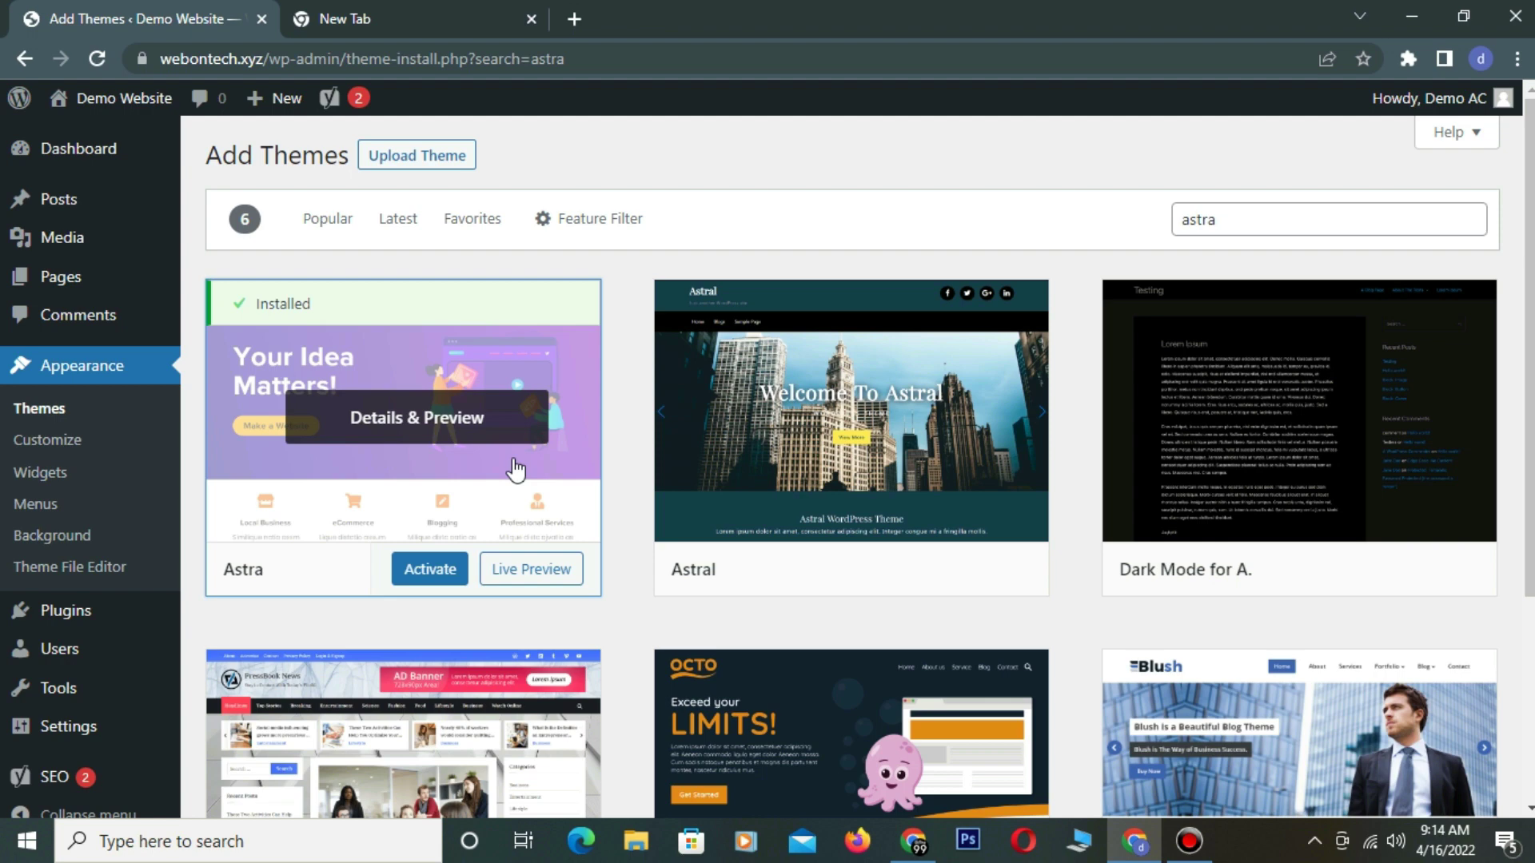
{"action": "left_click", "coordinate": [432, 566]}
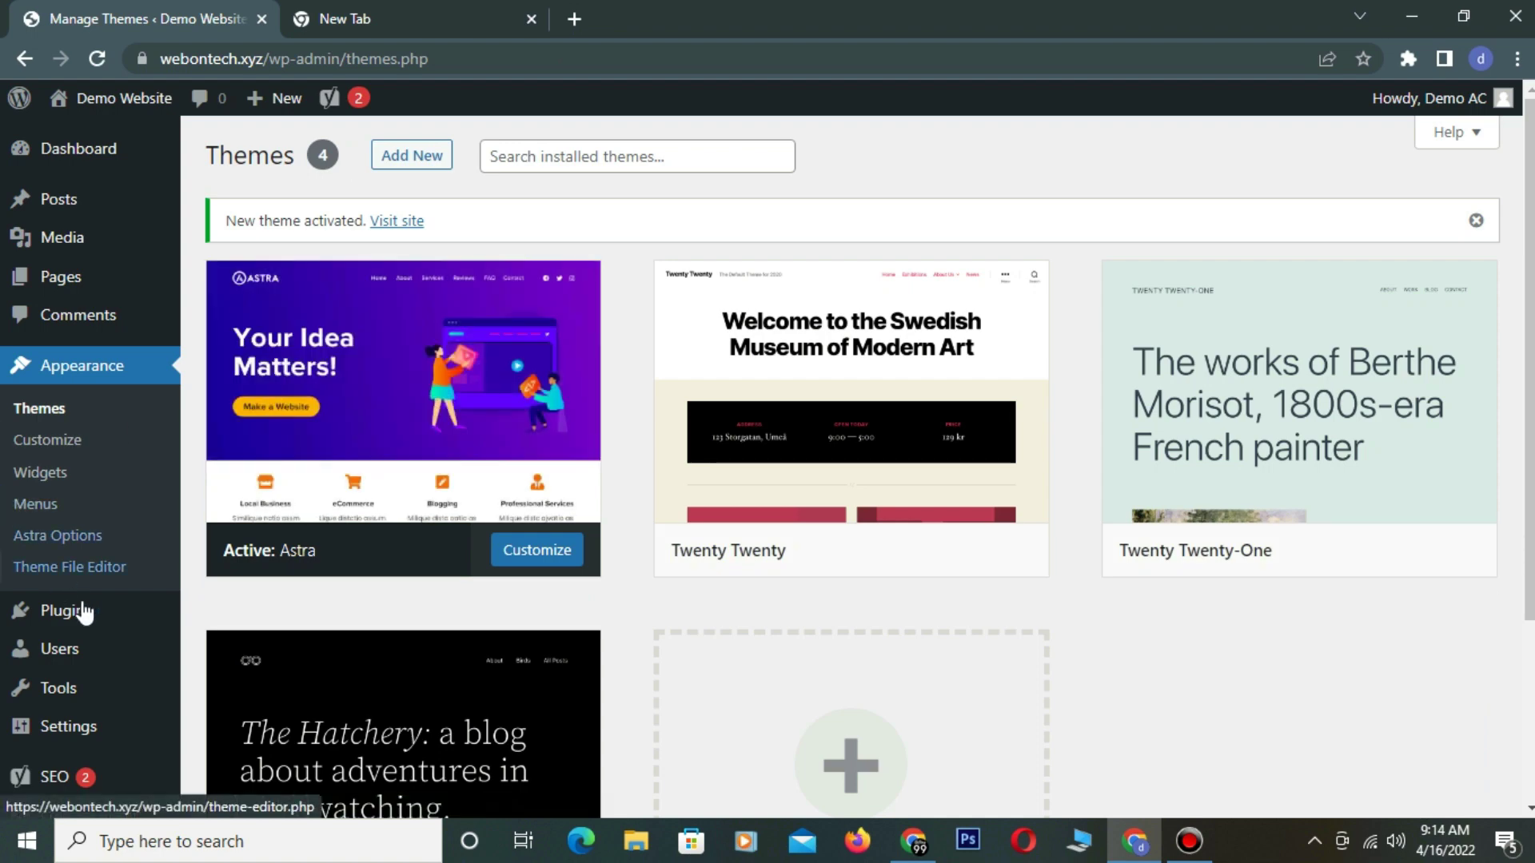
- Search the plugin directory for "astra", and install and activate the Starter Templates plugin by Brainstorm Force
{"action": "mouse_move", "coordinate": [93, 628]}
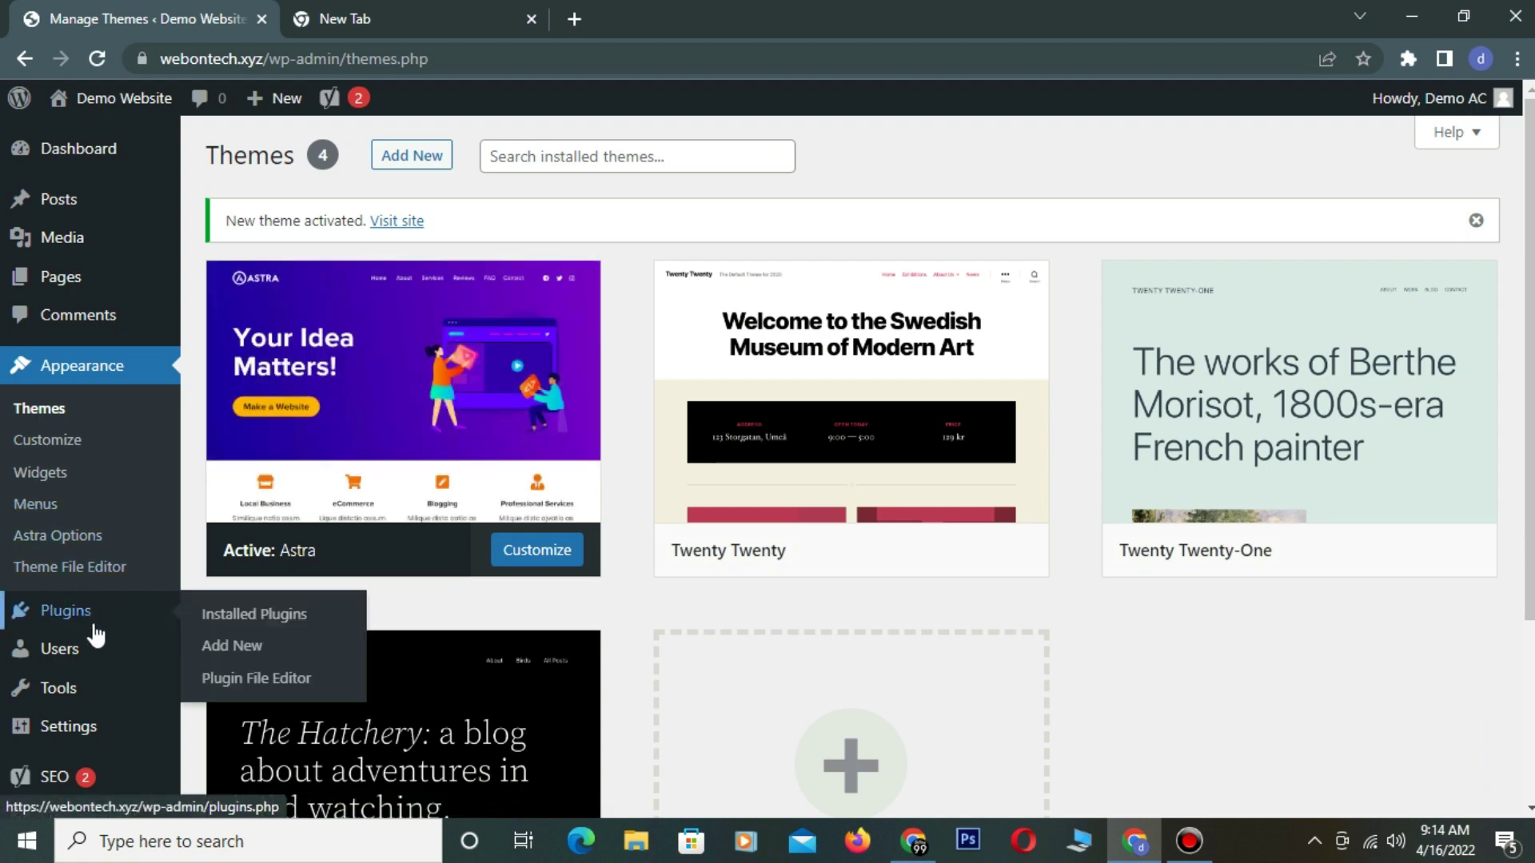
{"action": "left_click", "coordinate": [241, 642]}
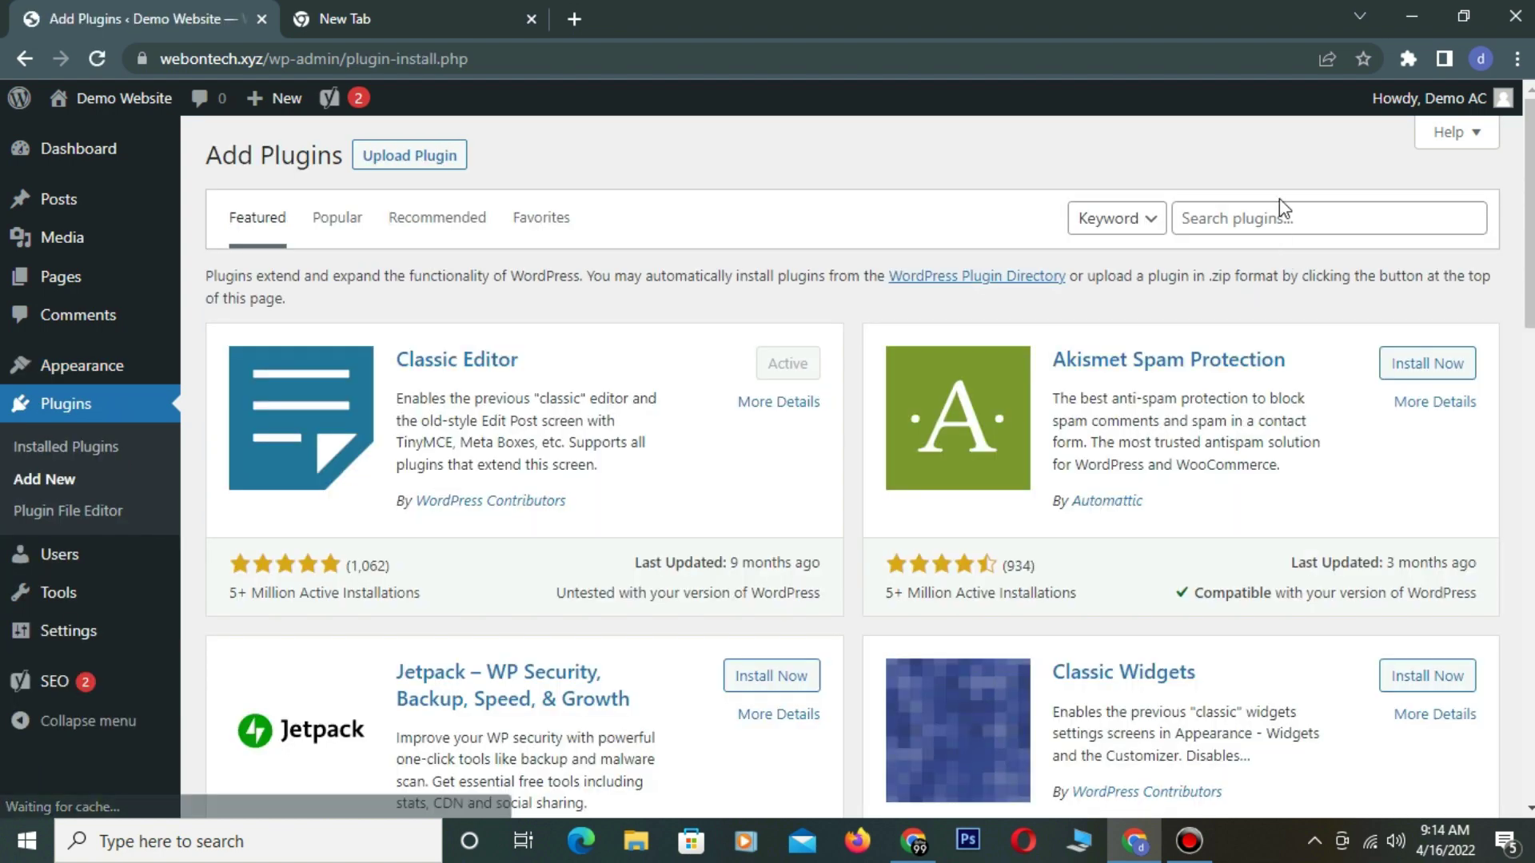
{"action": "left_click", "coordinate": [1266, 216]}
{"action": "type", "text": "astra"}
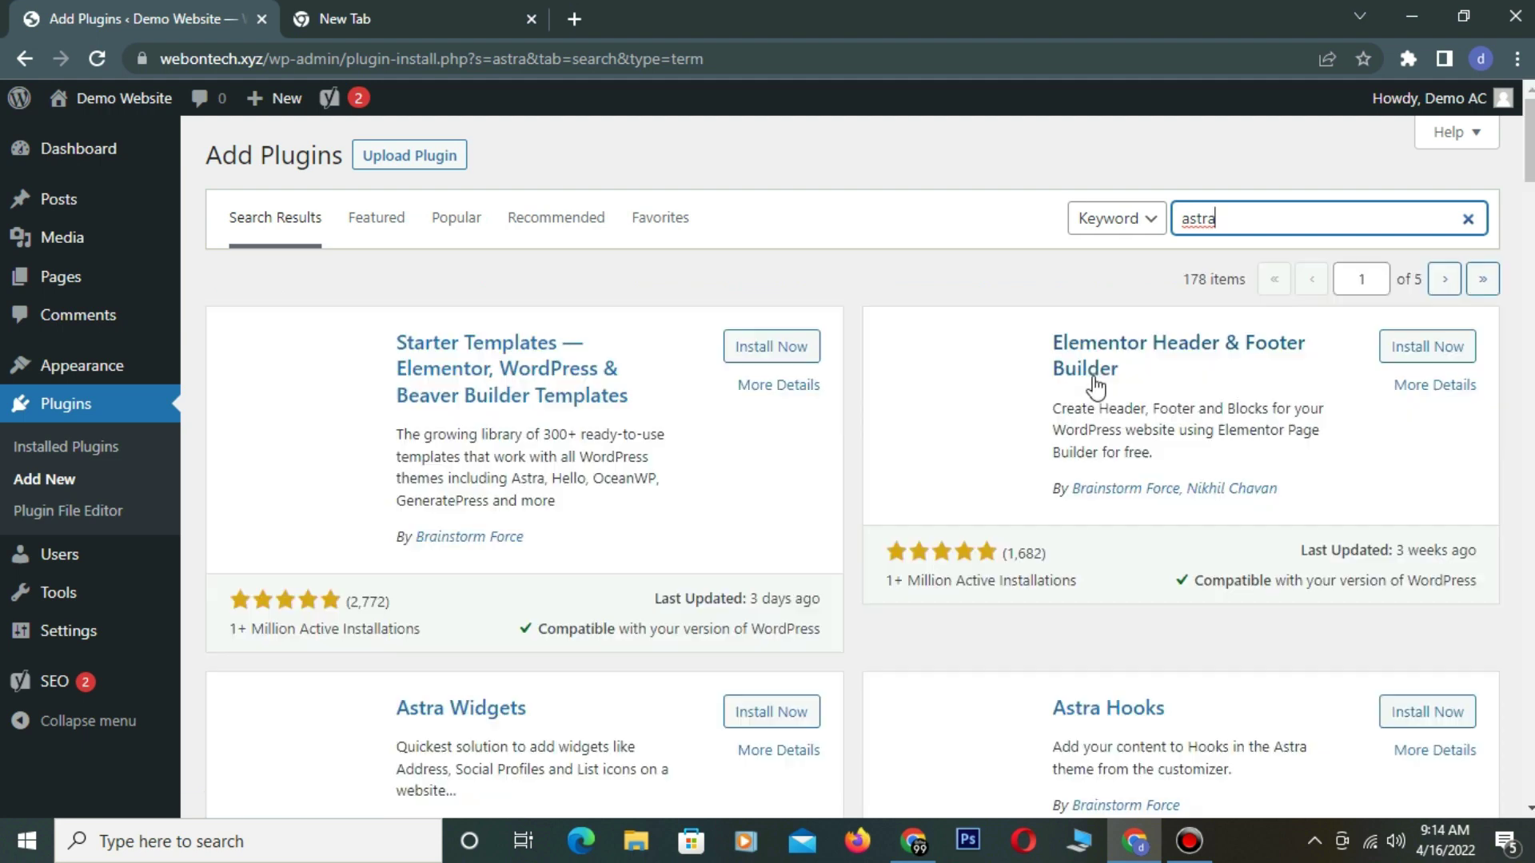
{"action": "left_click", "coordinate": [789, 363]}
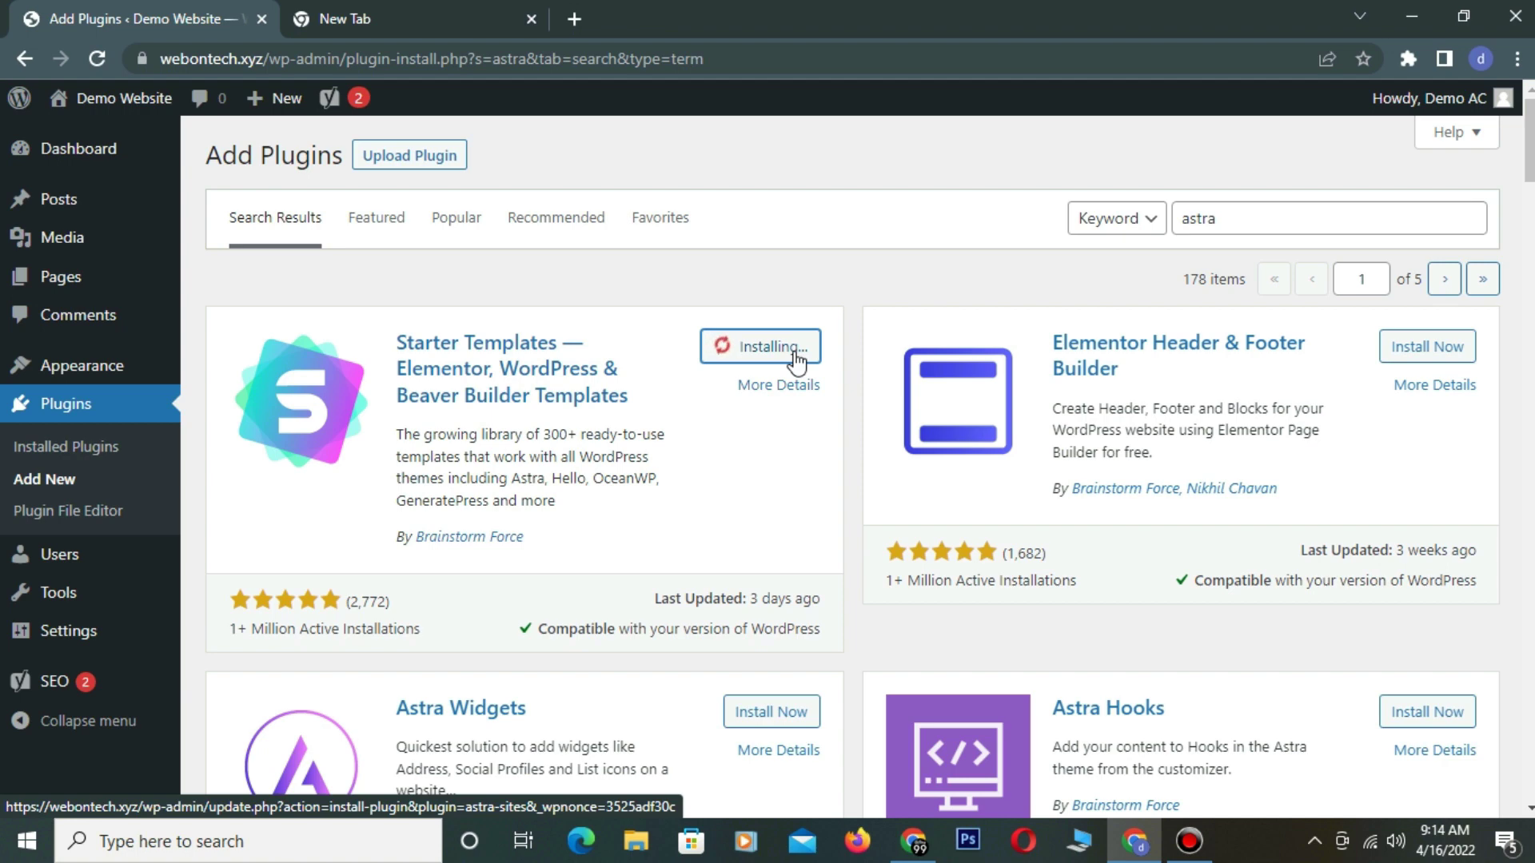
{"action": "left_click", "coordinate": [762, 352]}
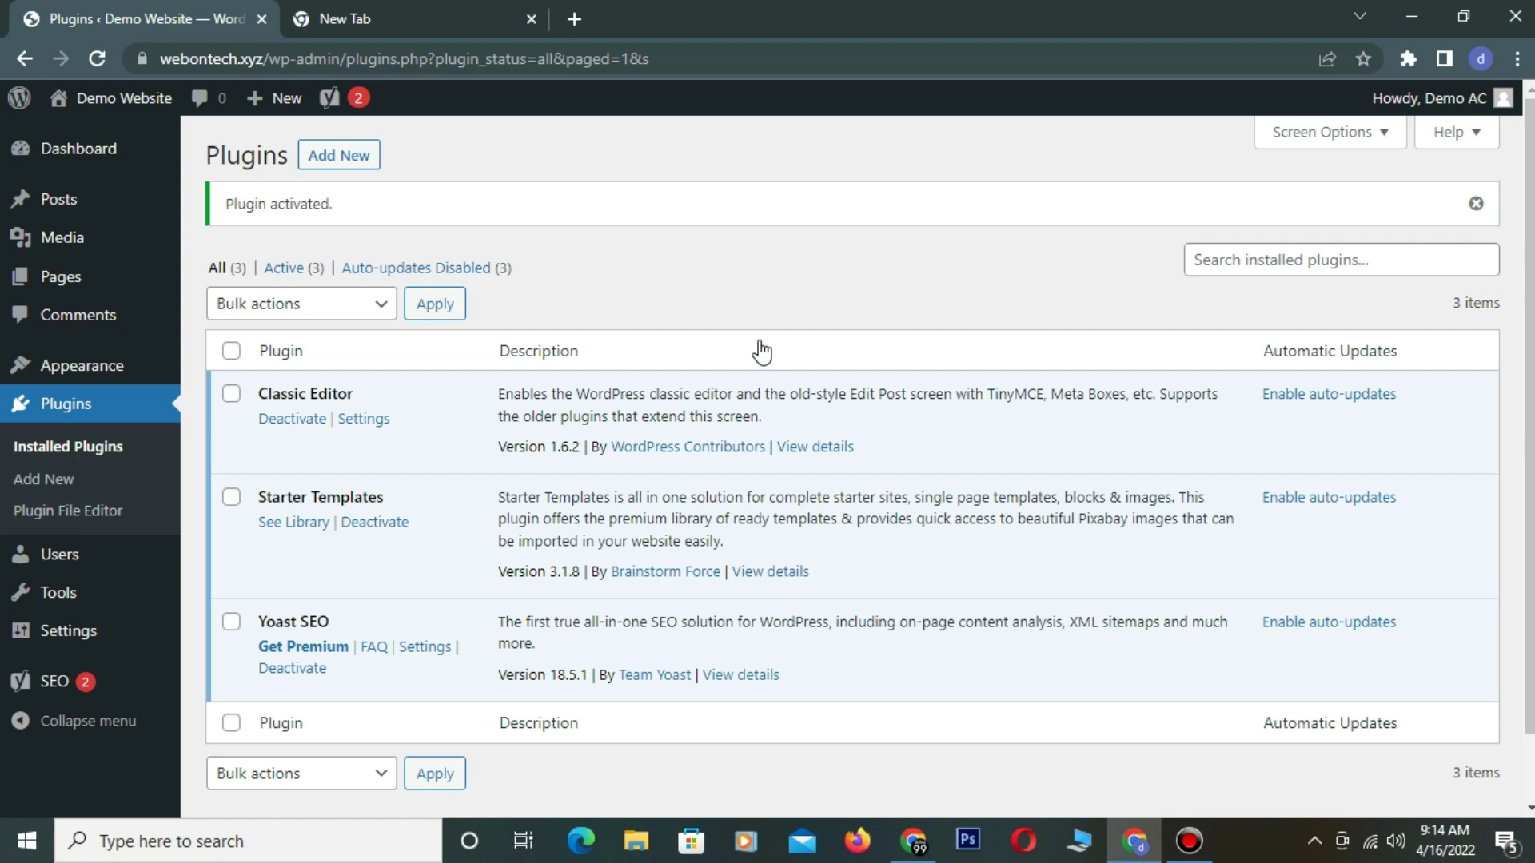
- Open the Starter Templates library, start building the website and choose Elementor as the page builder
{"action": "left_click", "coordinate": [294, 526]}
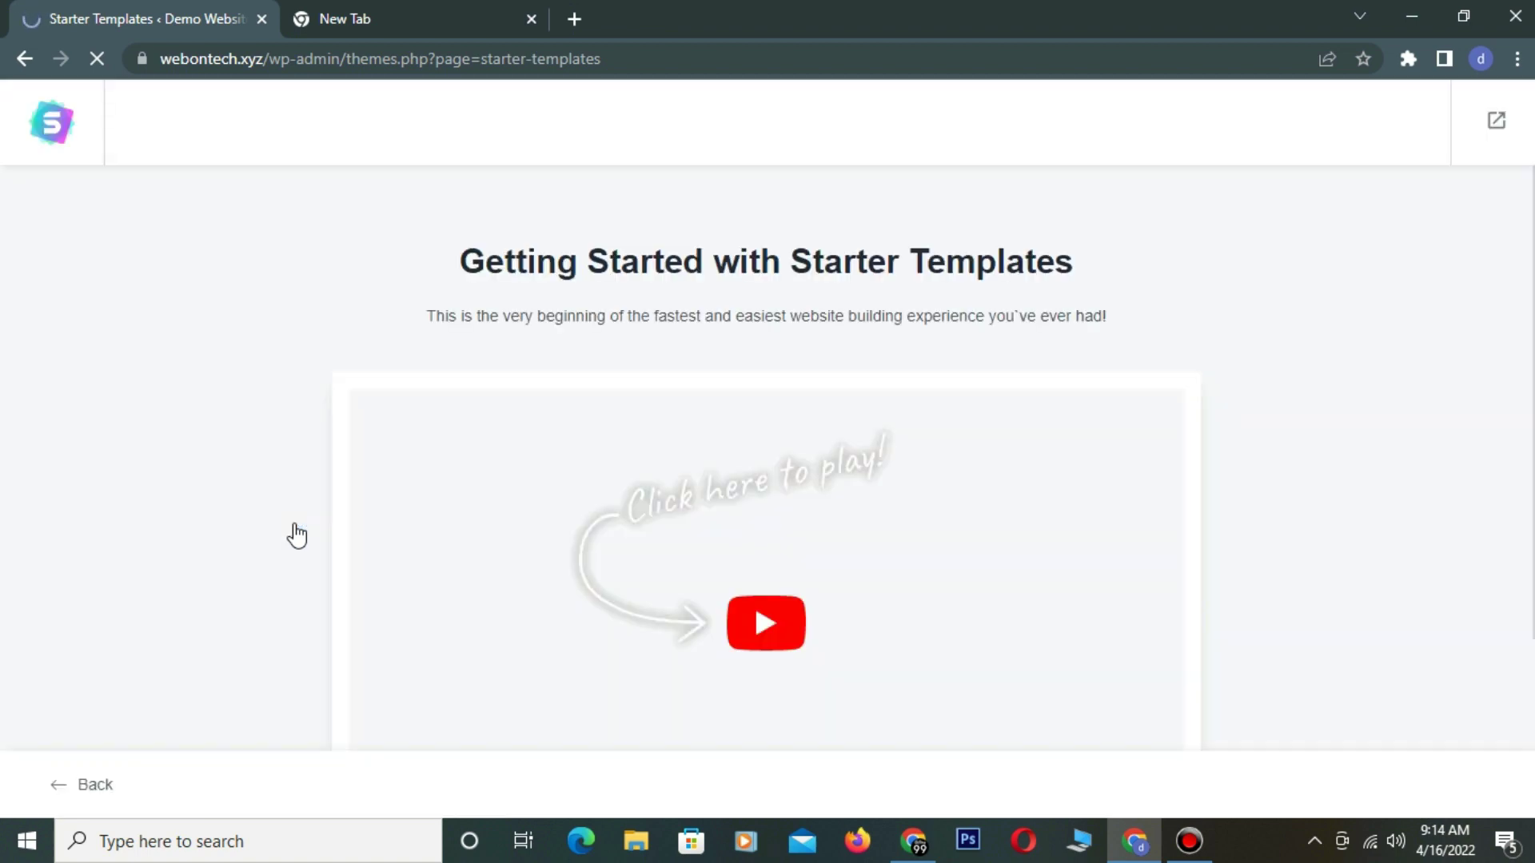
{"action": "scroll", "coordinate": [925, 477], "scroll_direction": "down", "scroll_amount": 3}
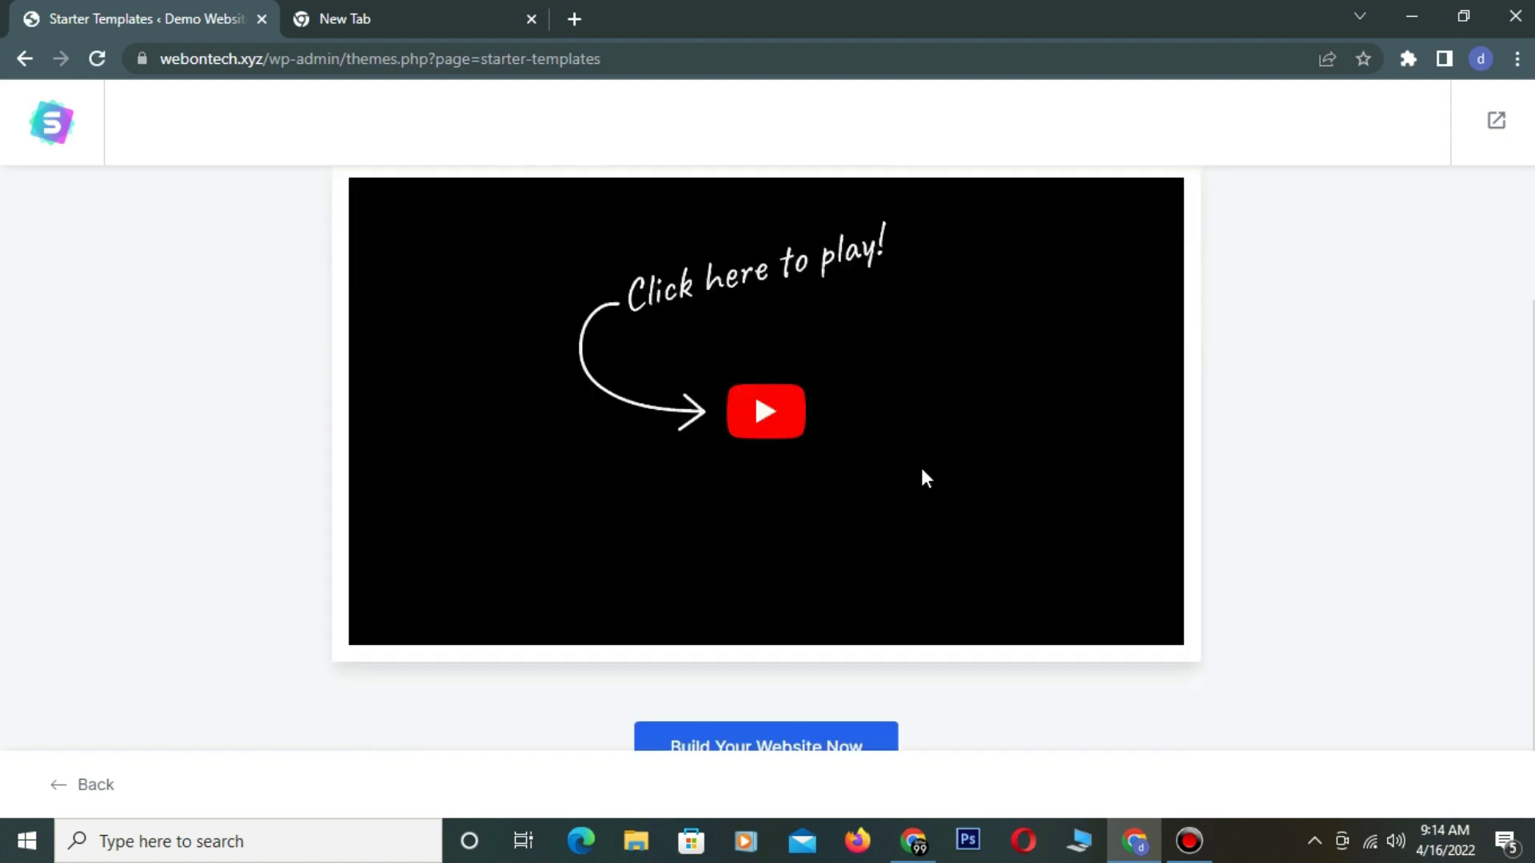
{"action": "scroll", "coordinate": [919, 478], "scroll_direction": "down", "scroll_amount": 1}
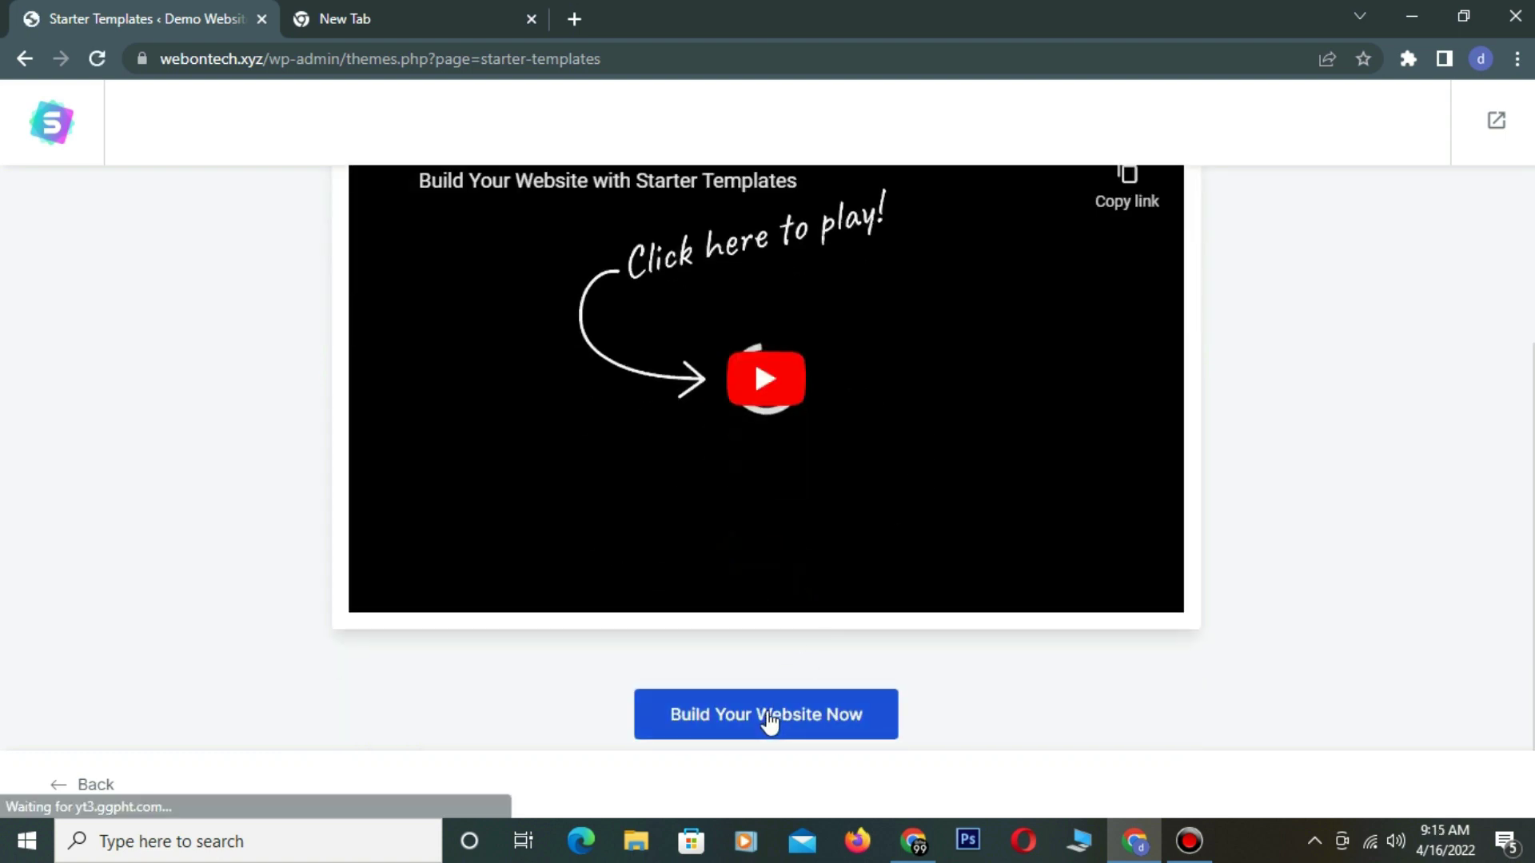
{"action": "scroll", "coordinate": [769, 722], "scroll_direction": "up", "scroll_amount": 3}
{"action": "scroll", "coordinate": [769, 724], "scroll_direction": "down", "scroll_amount": 1}
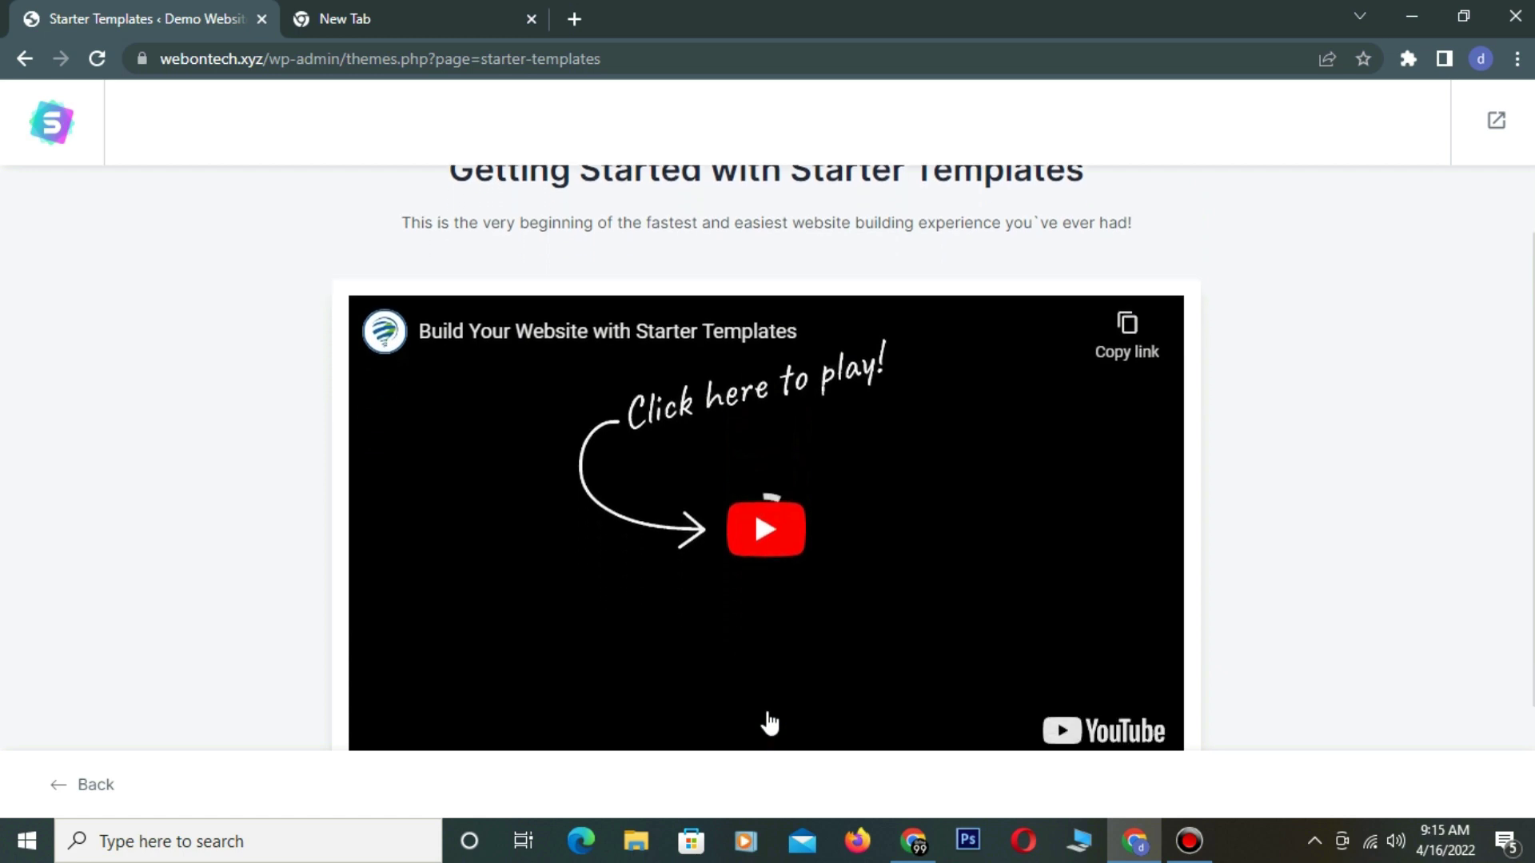
{"action": "scroll", "coordinate": [769, 723], "scroll_direction": "down", "scroll_amount": 2}
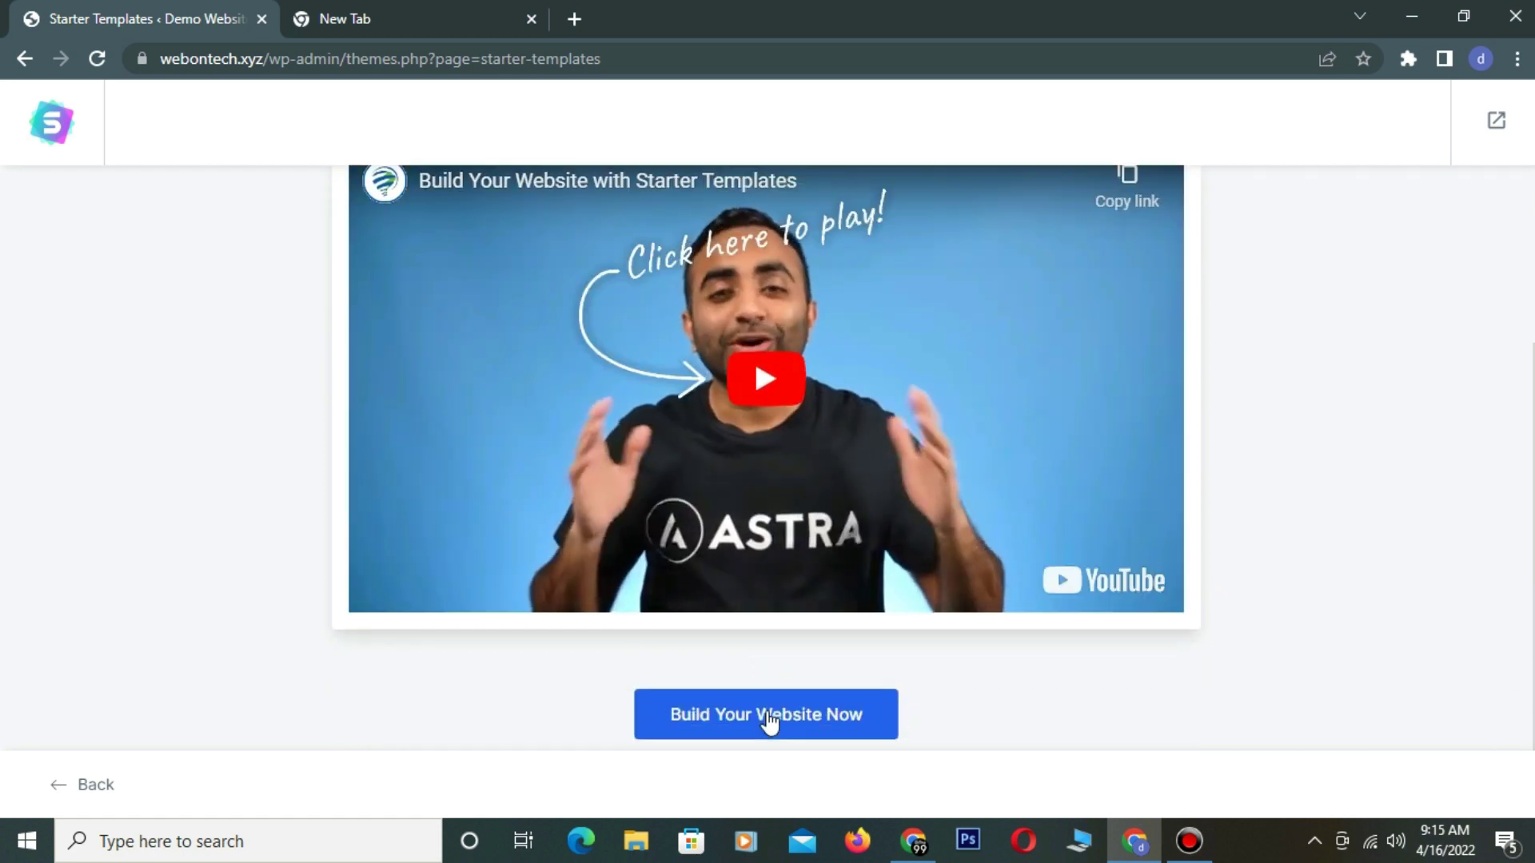
{"action": "left_click", "coordinate": [767, 718]}
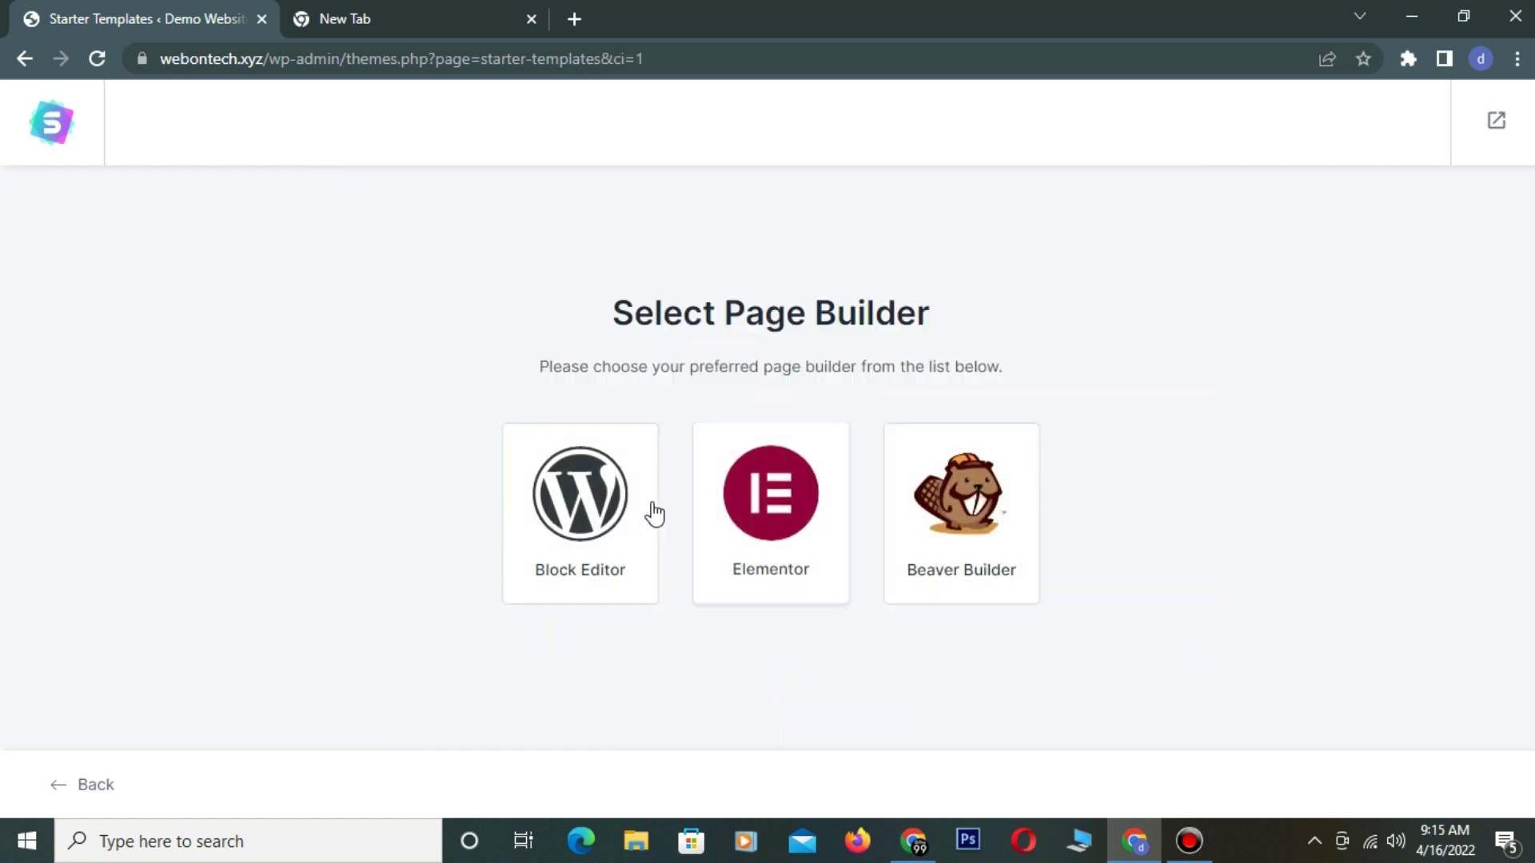
{"action": "left_click", "coordinate": [769, 512]}
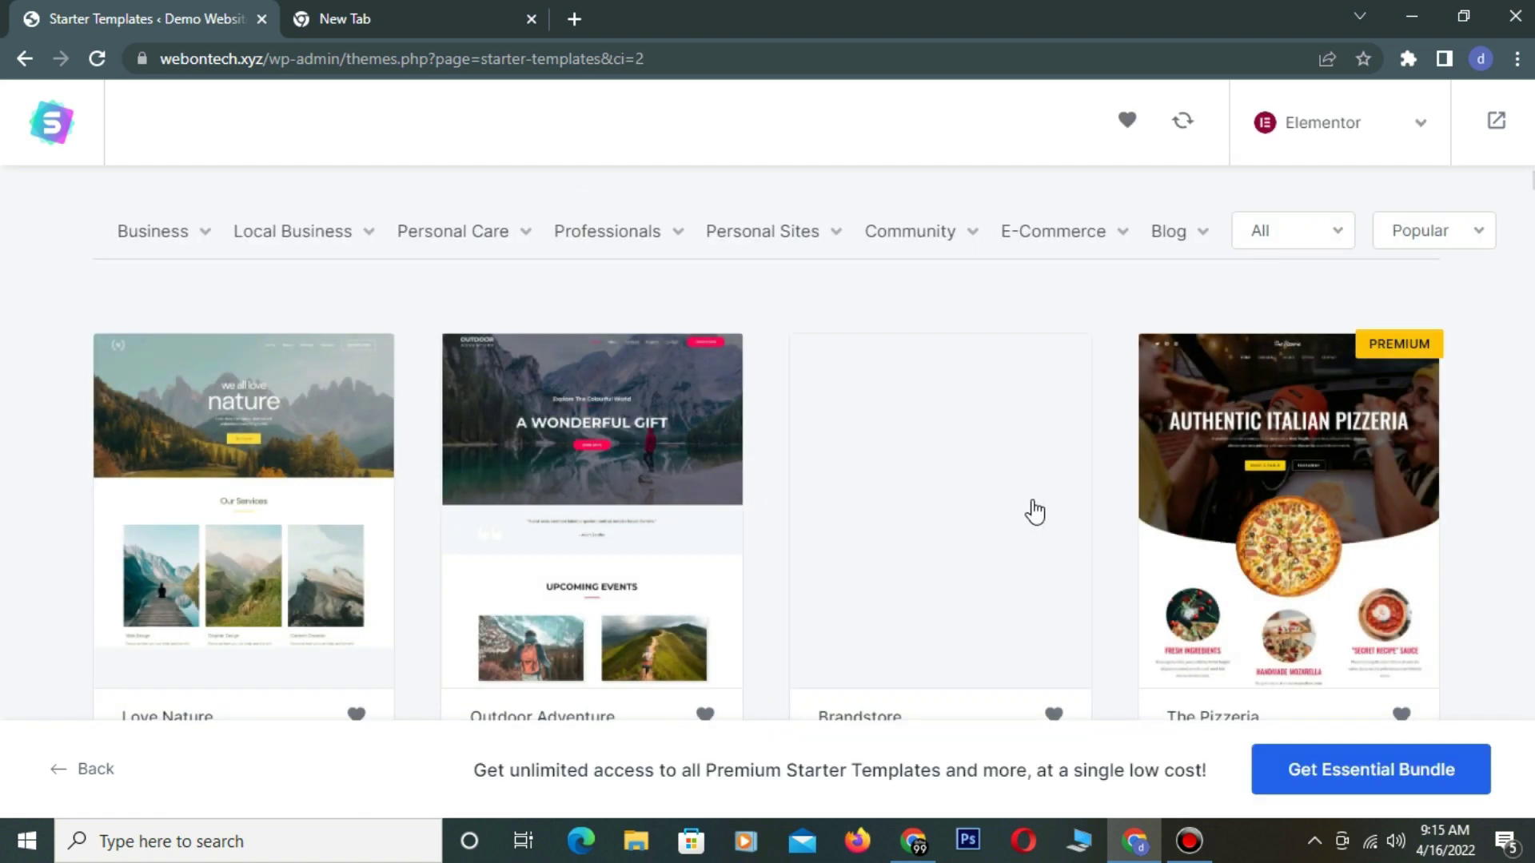
- Browse the Elementor starter templates, select the Professional Services template and look through its page preview
{"action": "scroll", "coordinate": [879, 424], "scroll_direction": "down", "scroll_amount": 3}
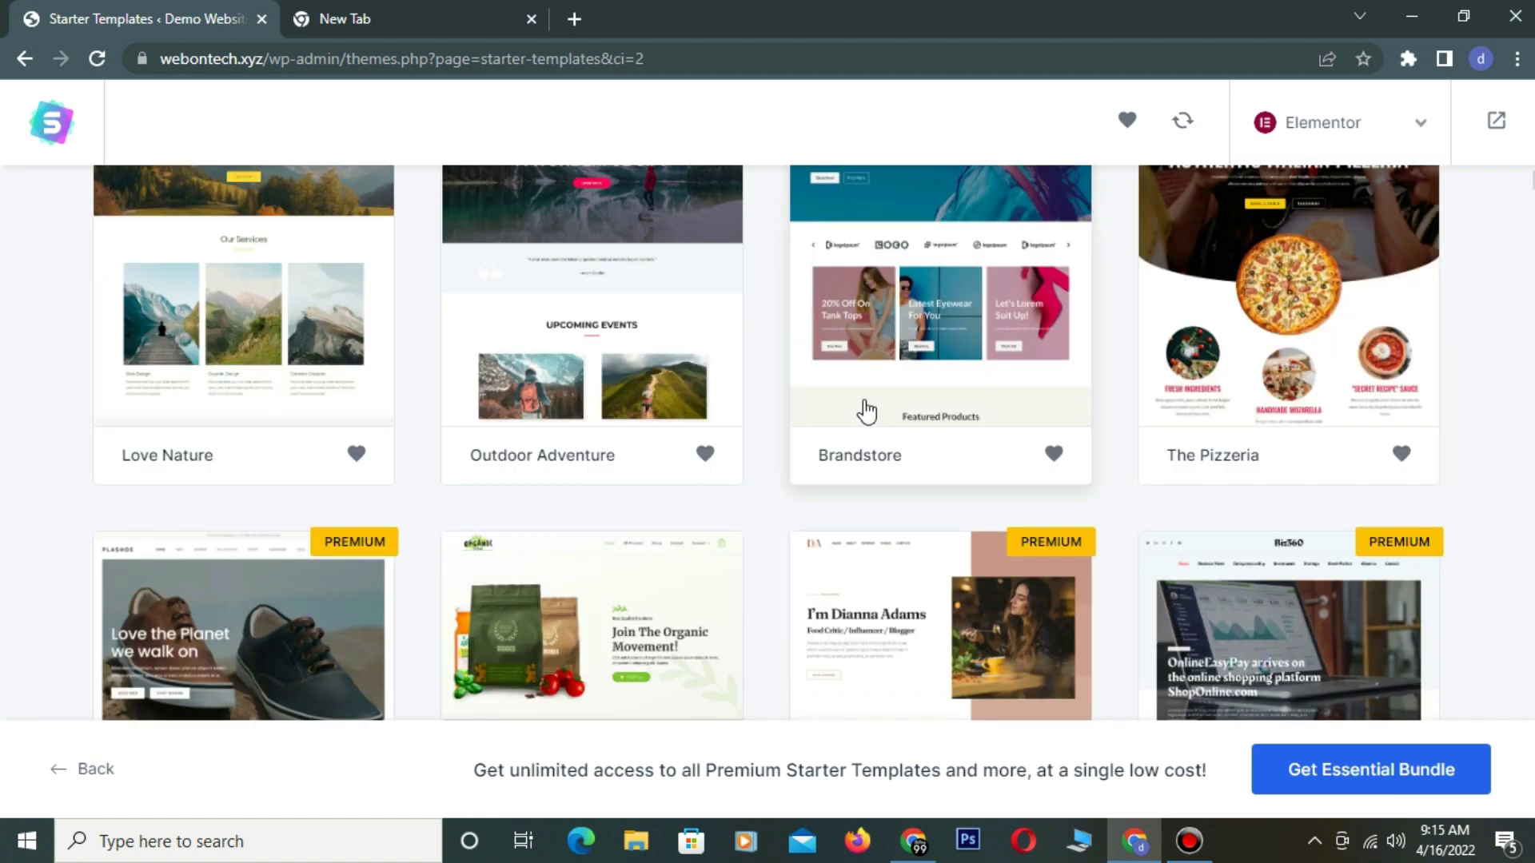
{"action": "scroll", "coordinate": [806, 479], "scroll_direction": "down", "scroll_amount": 3}
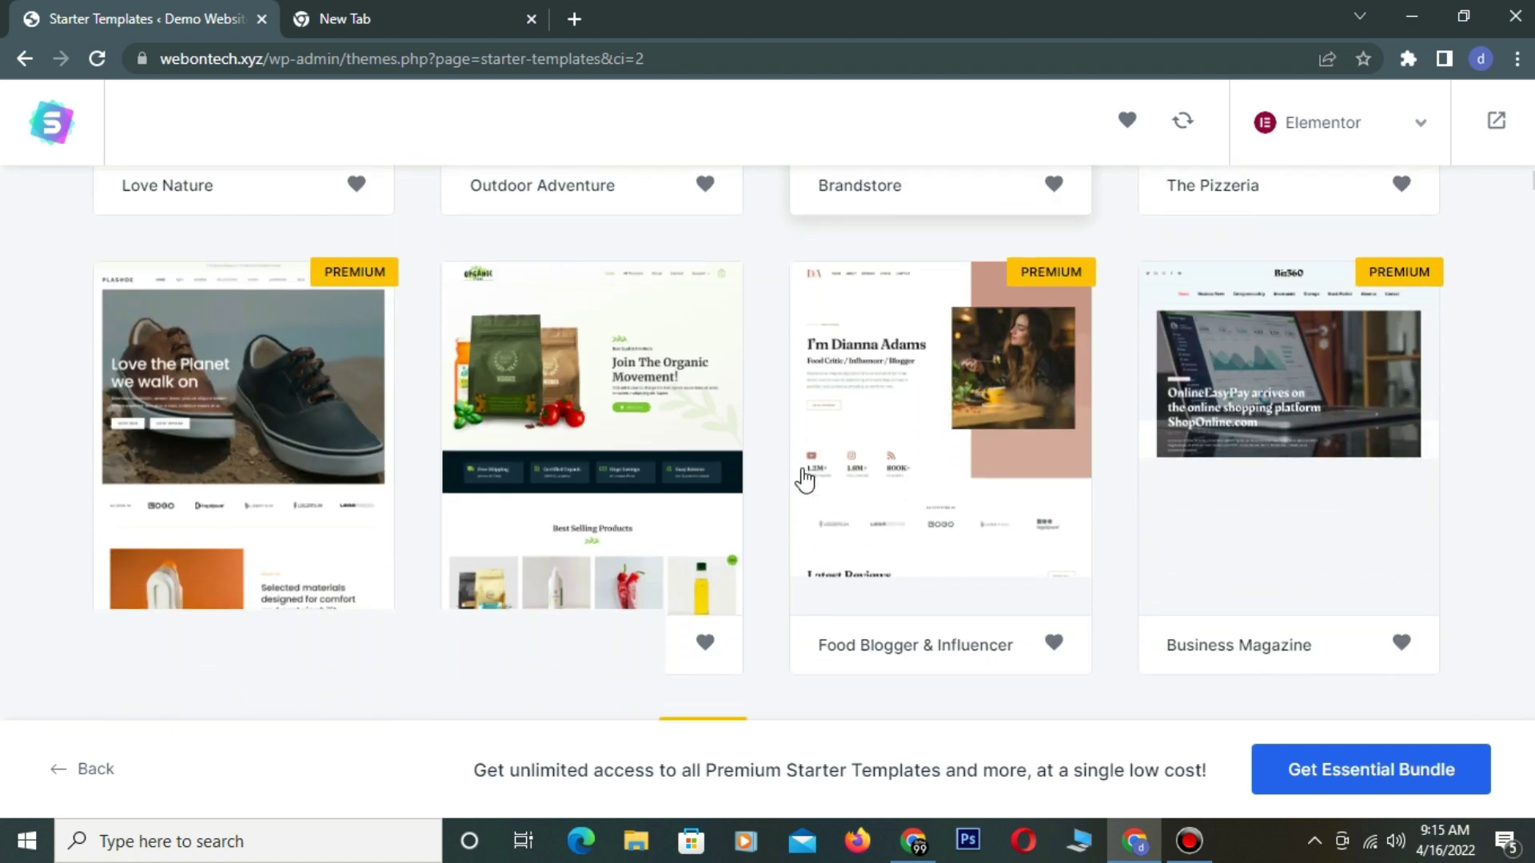
{"action": "scroll", "coordinate": [805, 480], "scroll_direction": "down", "scroll_amount": 2}
{"action": "scroll", "coordinate": [804, 480], "scroll_direction": "down", "scroll_amount": 5}
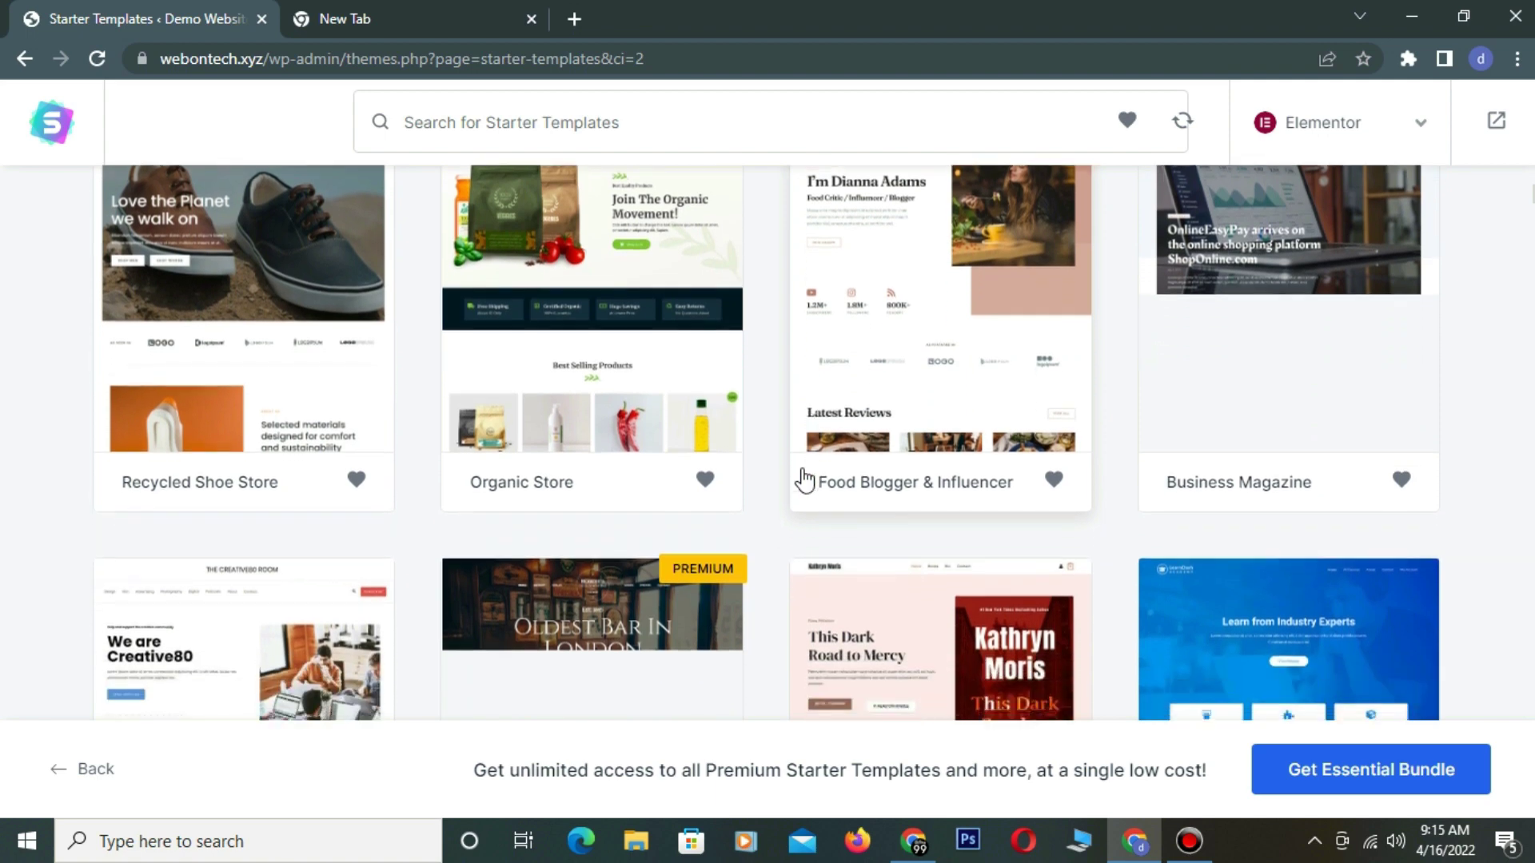
{"action": "scroll", "coordinate": [804, 480], "scroll_direction": "down", "scroll_amount": 1}
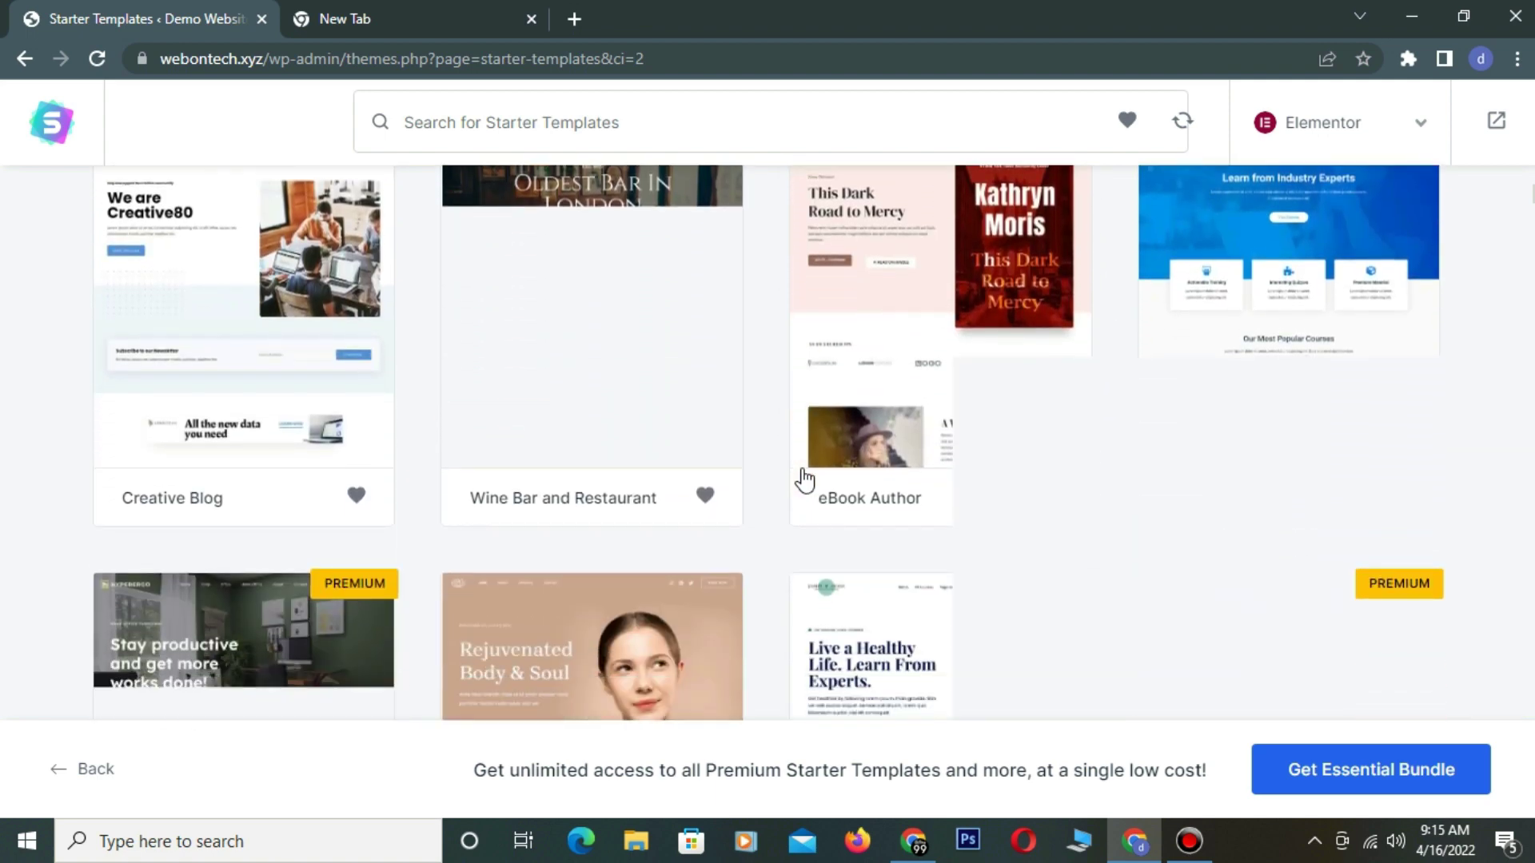
{"action": "scroll", "coordinate": [802, 476], "scroll_direction": "down", "scroll_amount": 5}
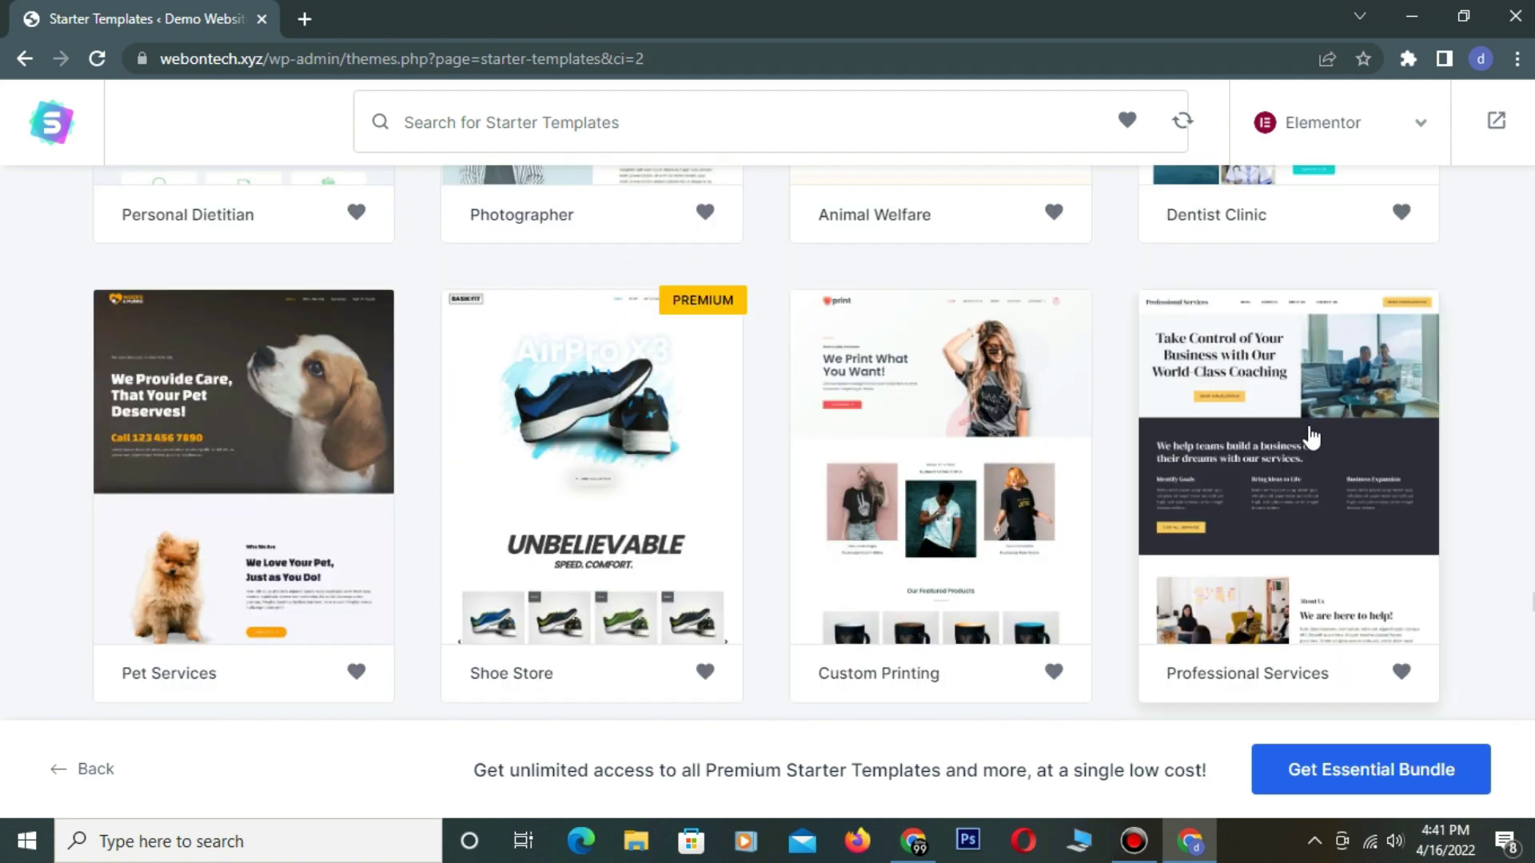
{"action": "left_click", "coordinate": [1311, 437]}
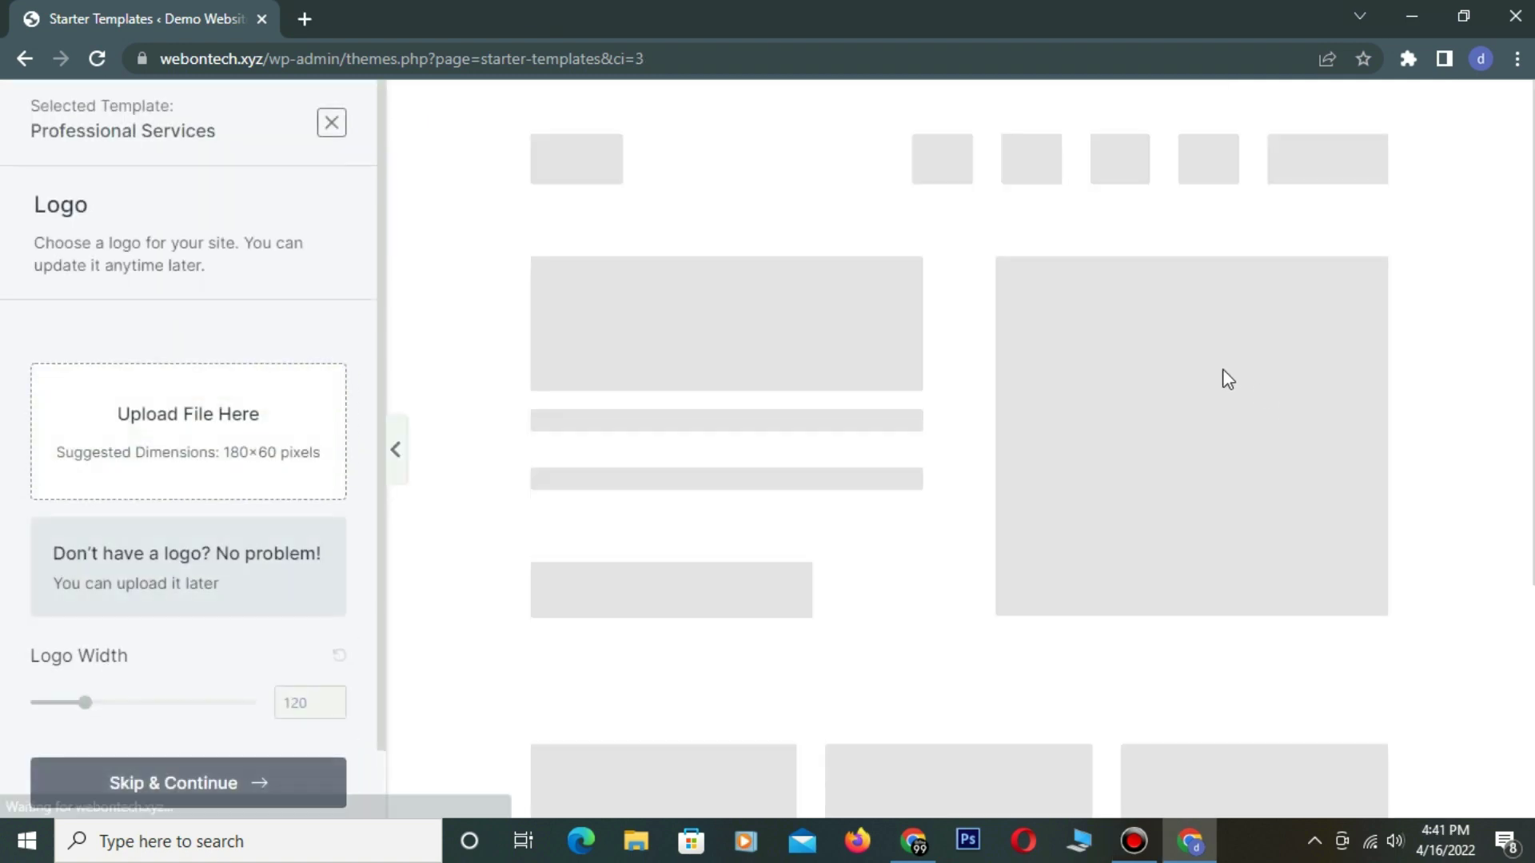
{"action": "scroll", "coordinate": [692, 348], "scroll_direction": "down", "scroll_amount": 4}
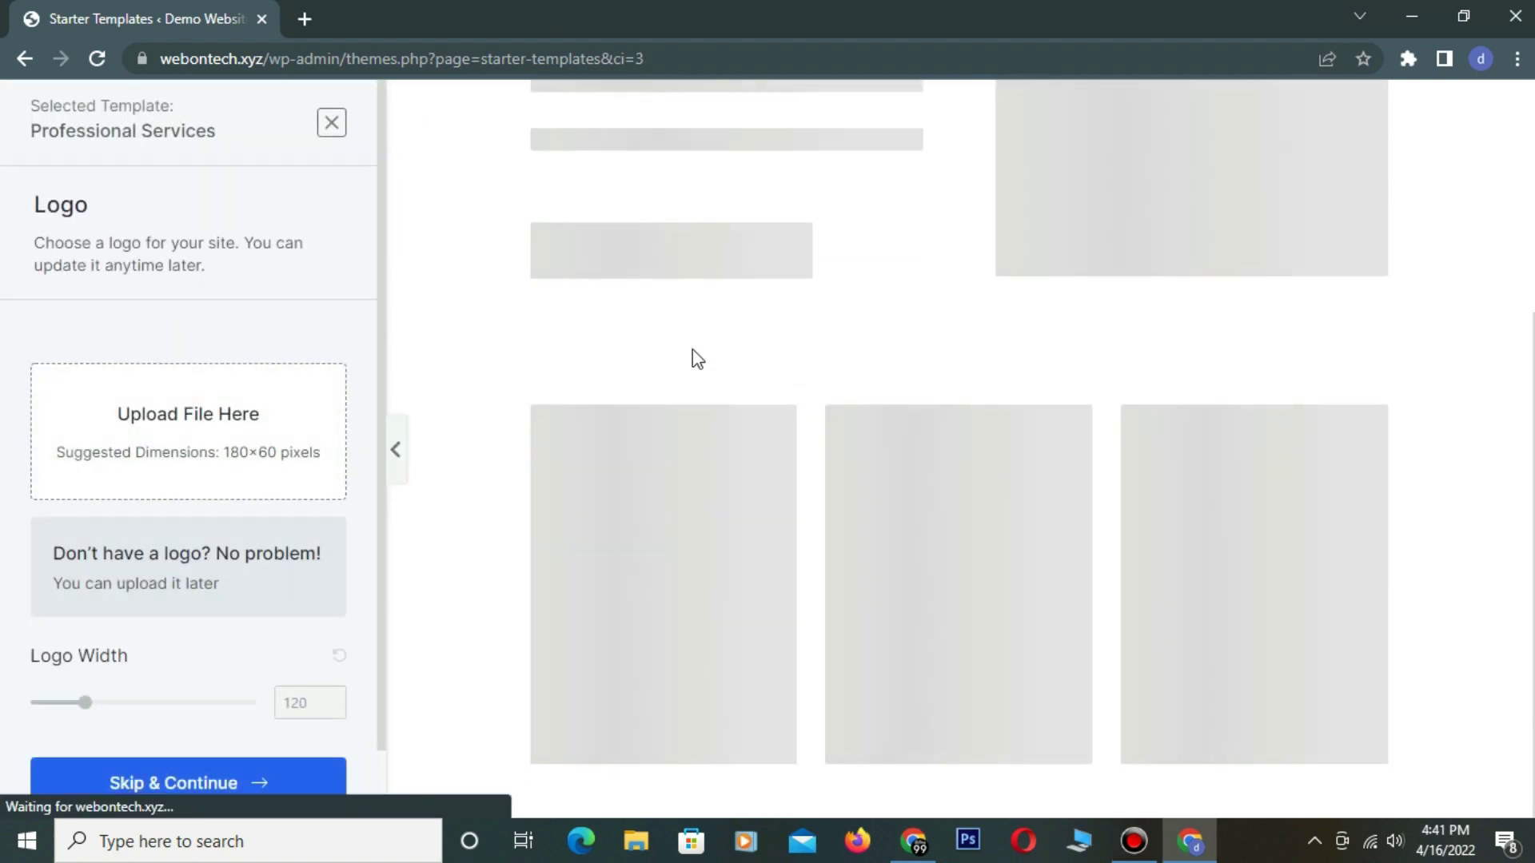
{"action": "scroll", "coordinate": [692, 349], "scroll_direction": "up", "scroll_amount": 4}
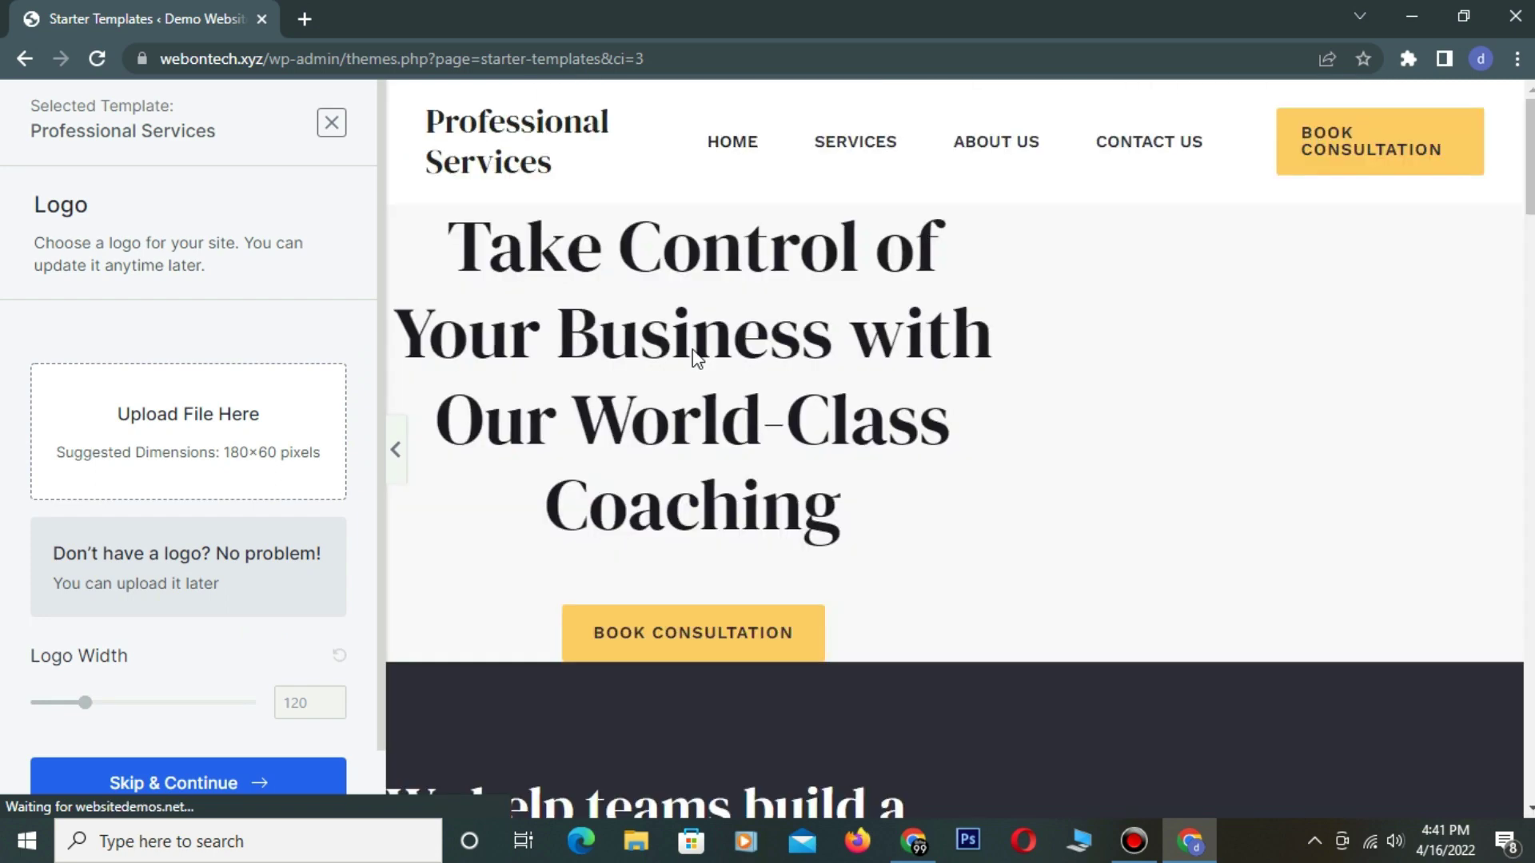
{"action": "scroll", "coordinate": [692, 349], "scroll_direction": "down", "scroll_amount": 3}
{"action": "scroll", "coordinate": [692, 349], "scroll_direction": "down", "scroll_amount": 20}
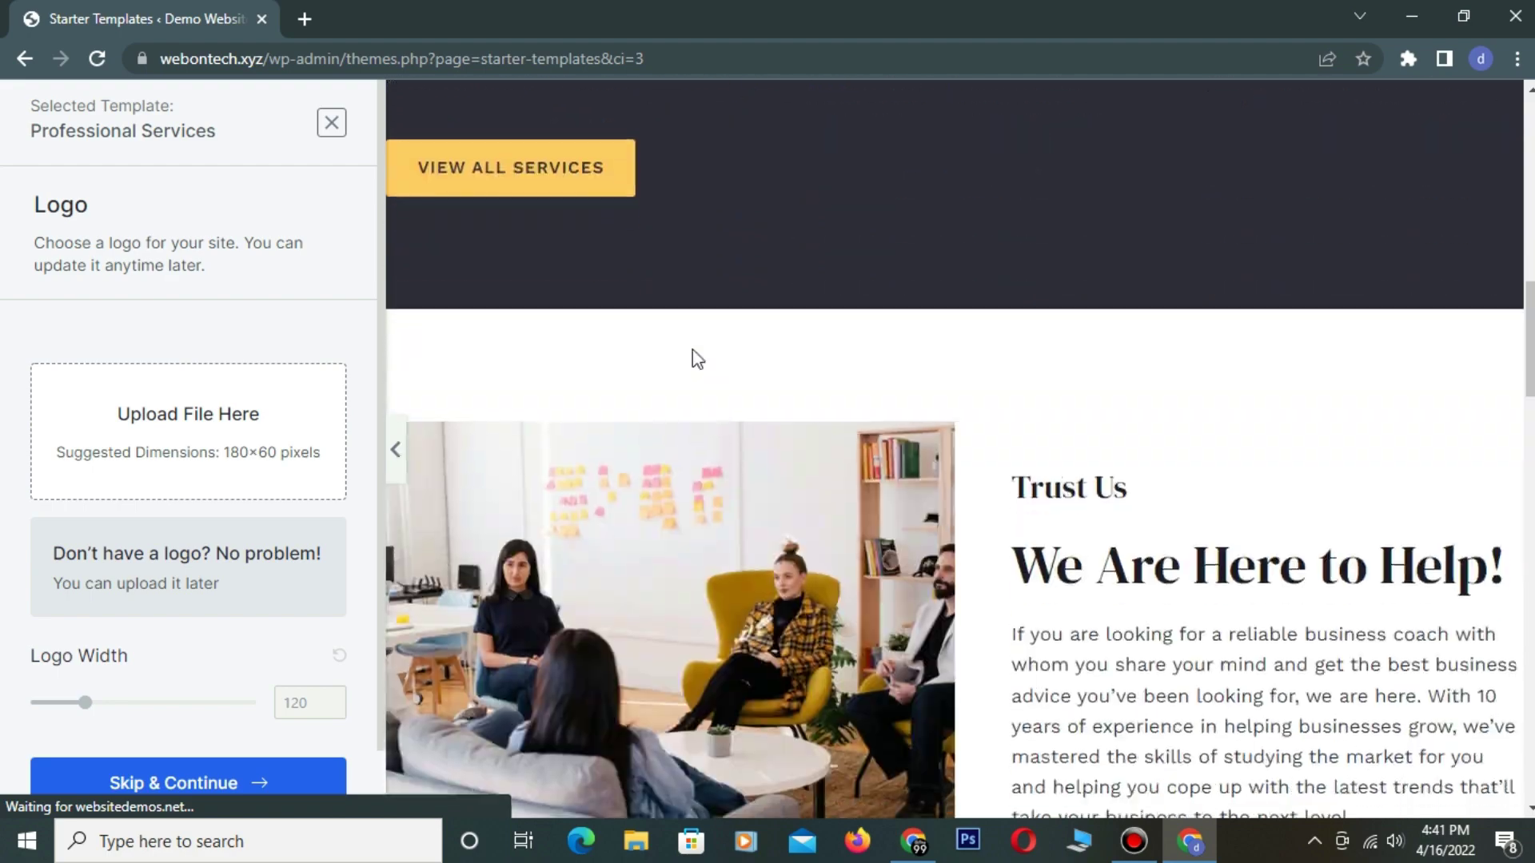
{"action": "scroll", "coordinate": [692, 349], "scroll_direction": "down", "scroll_amount": 15}
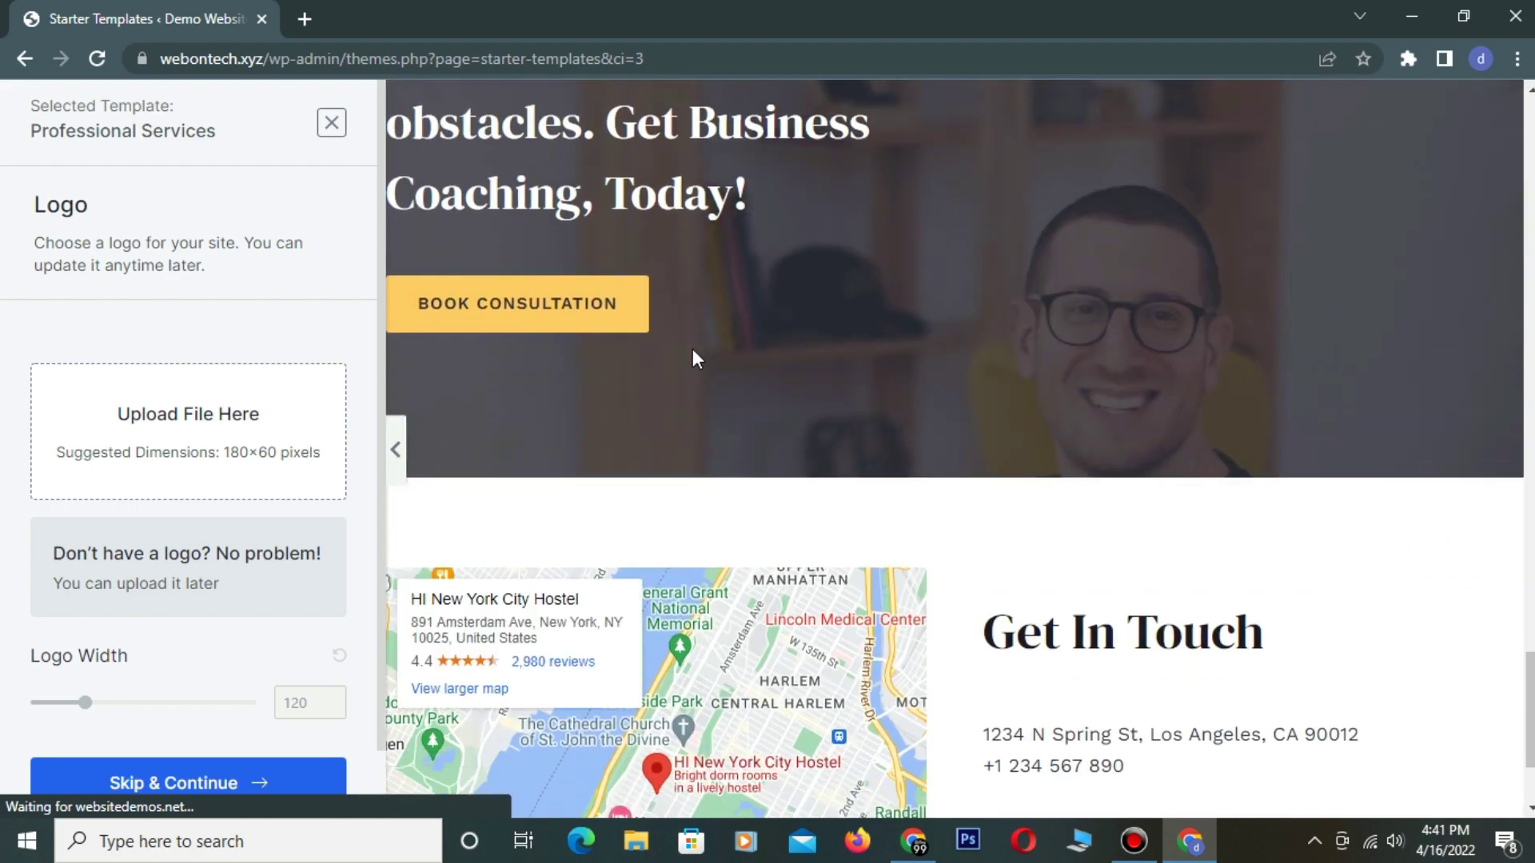
- Skip the logo, keep the template's default colours and fonts, and build the website with all import options enabled
{"action": "scroll", "coordinate": [692, 349], "scroll_direction": "up", "scroll_amount": 20}
{"action": "scroll", "coordinate": [692, 349], "scroll_direction": "up", "scroll_amount": 15}
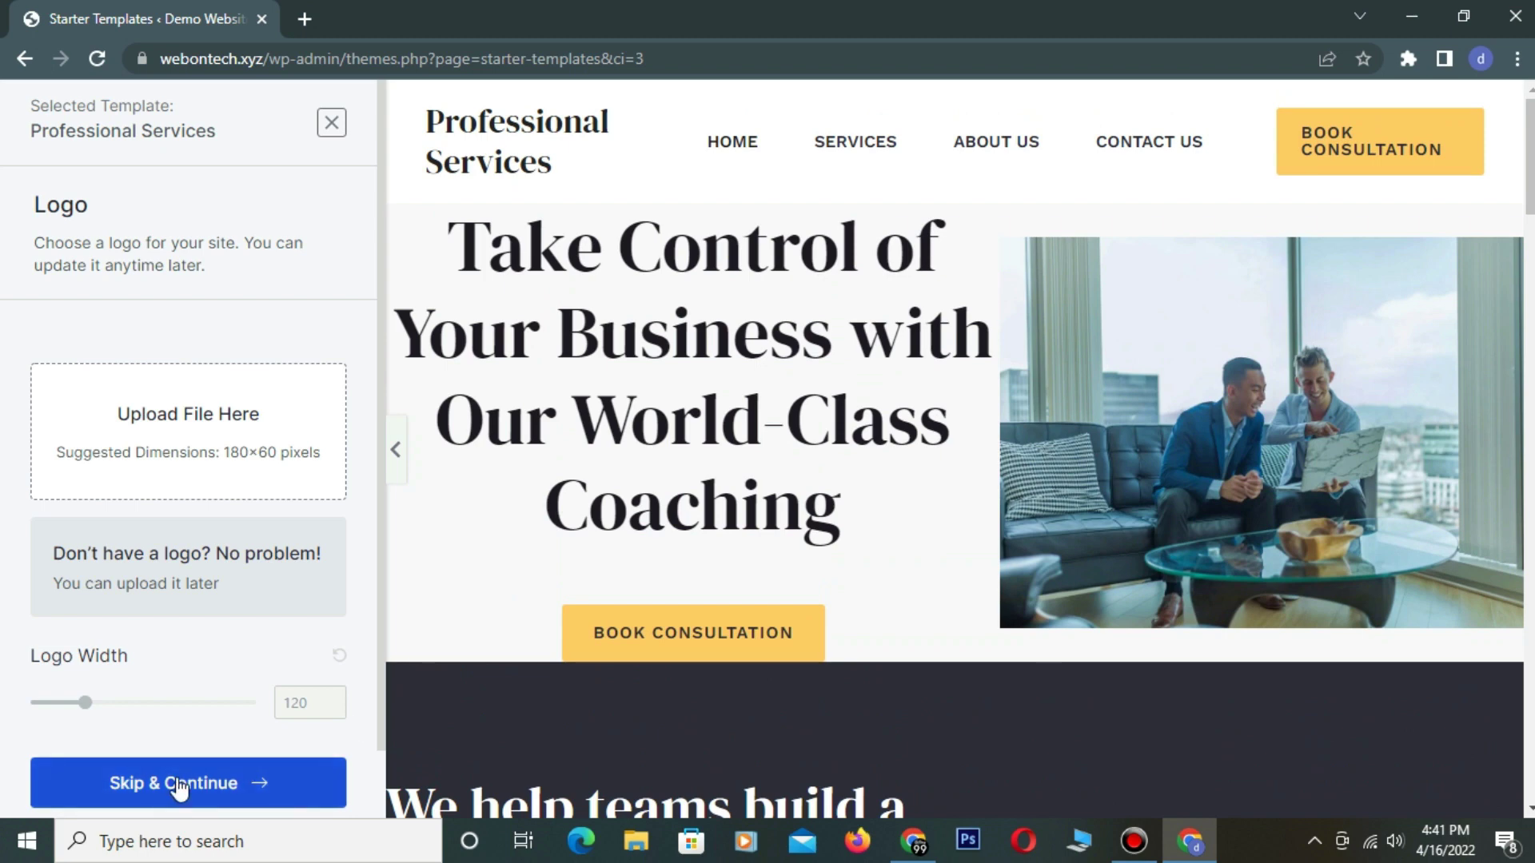
{"action": "left_click", "coordinate": [178, 784]}
{"action": "scroll", "coordinate": [274, 712], "scroll_direction": "down", "scroll_amount": 5}
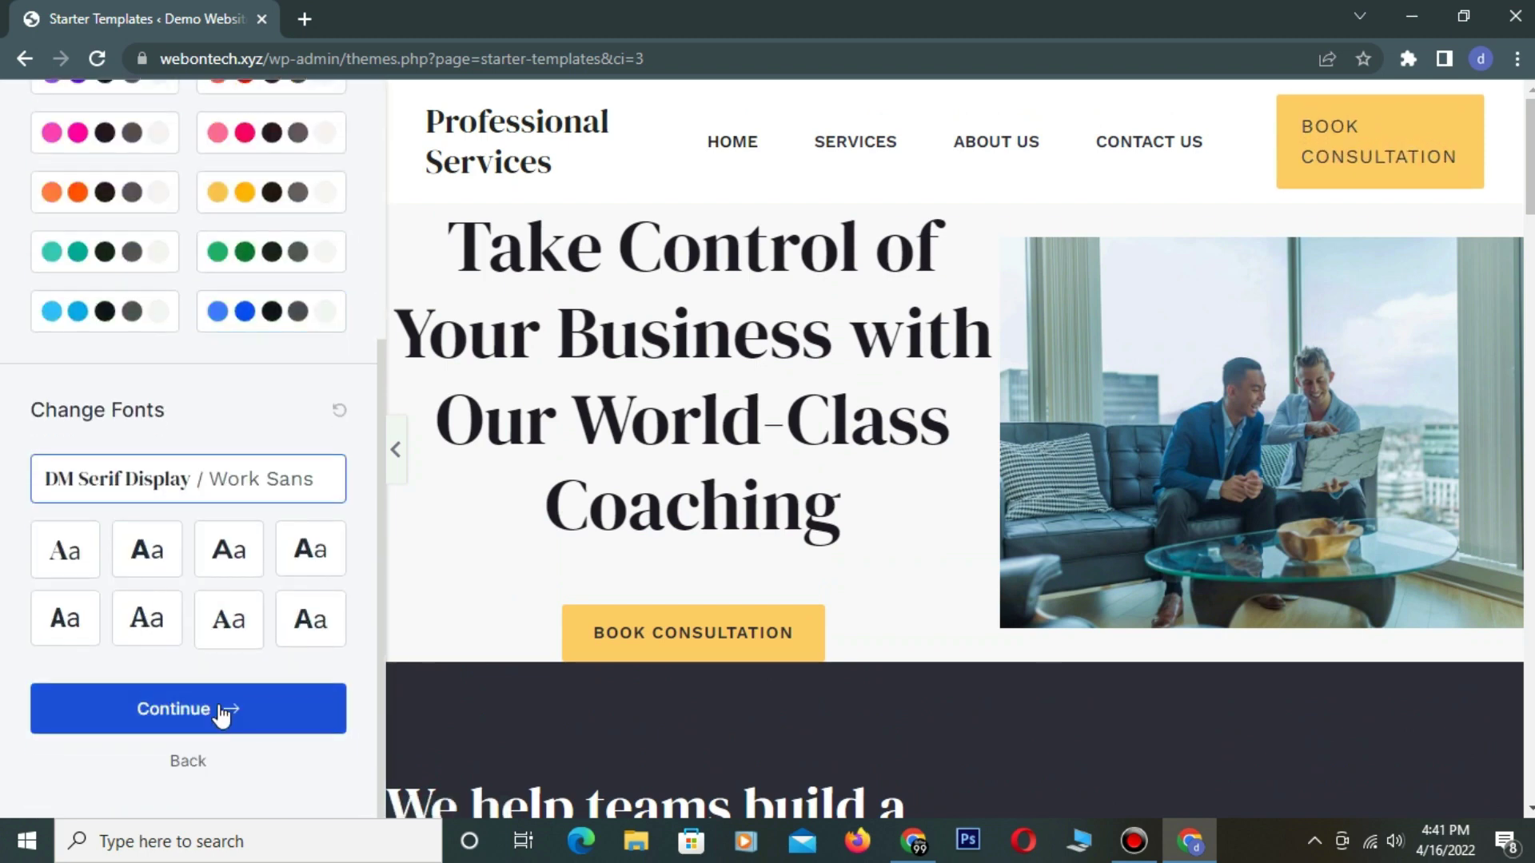
{"action": "left_click", "coordinate": [226, 712]}
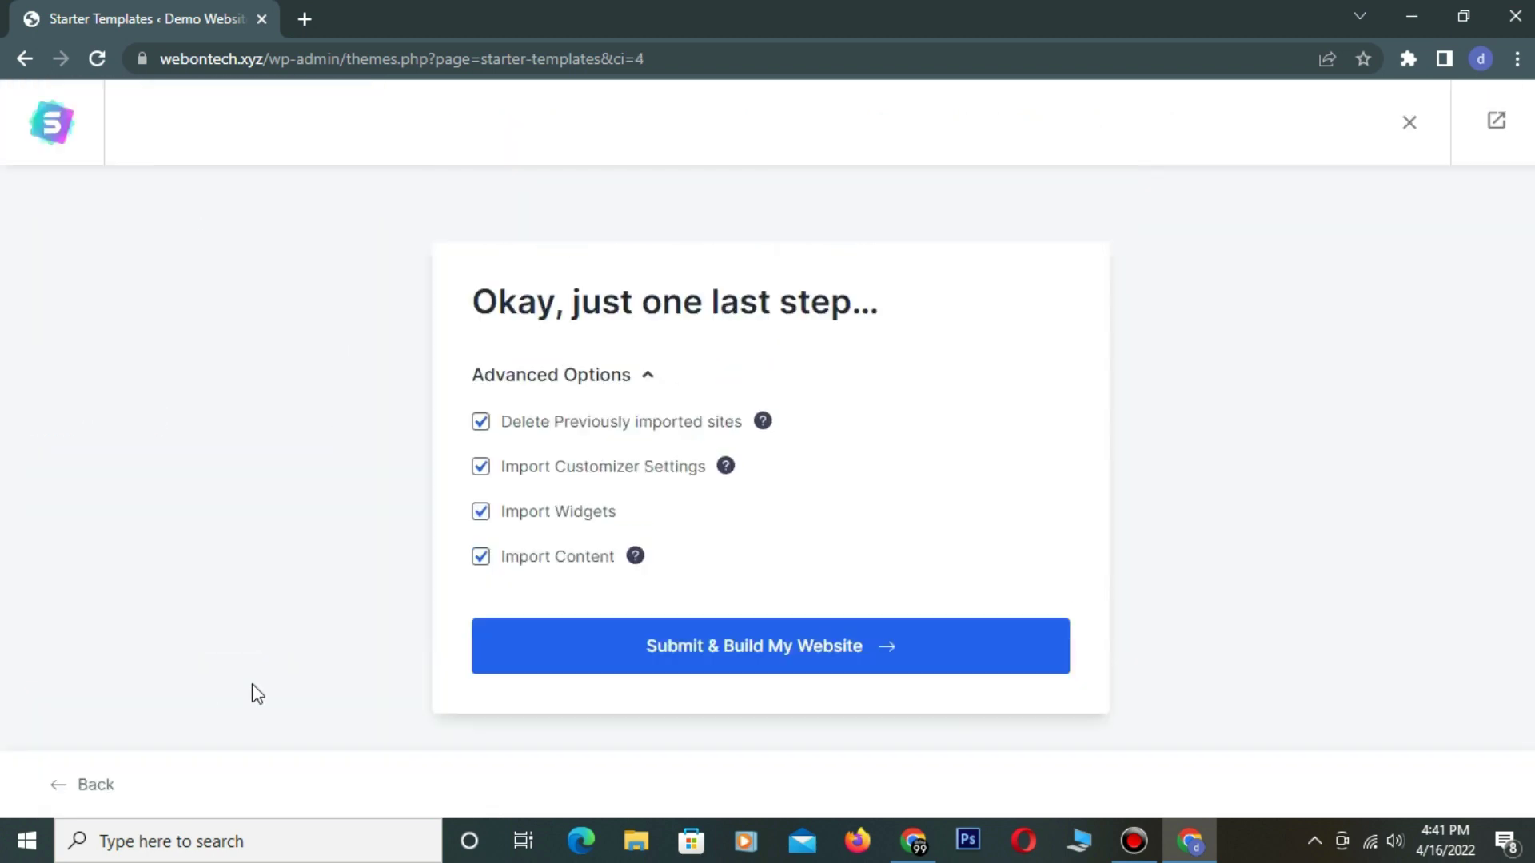
{"action": "left_click", "coordinate": [776, 663]}
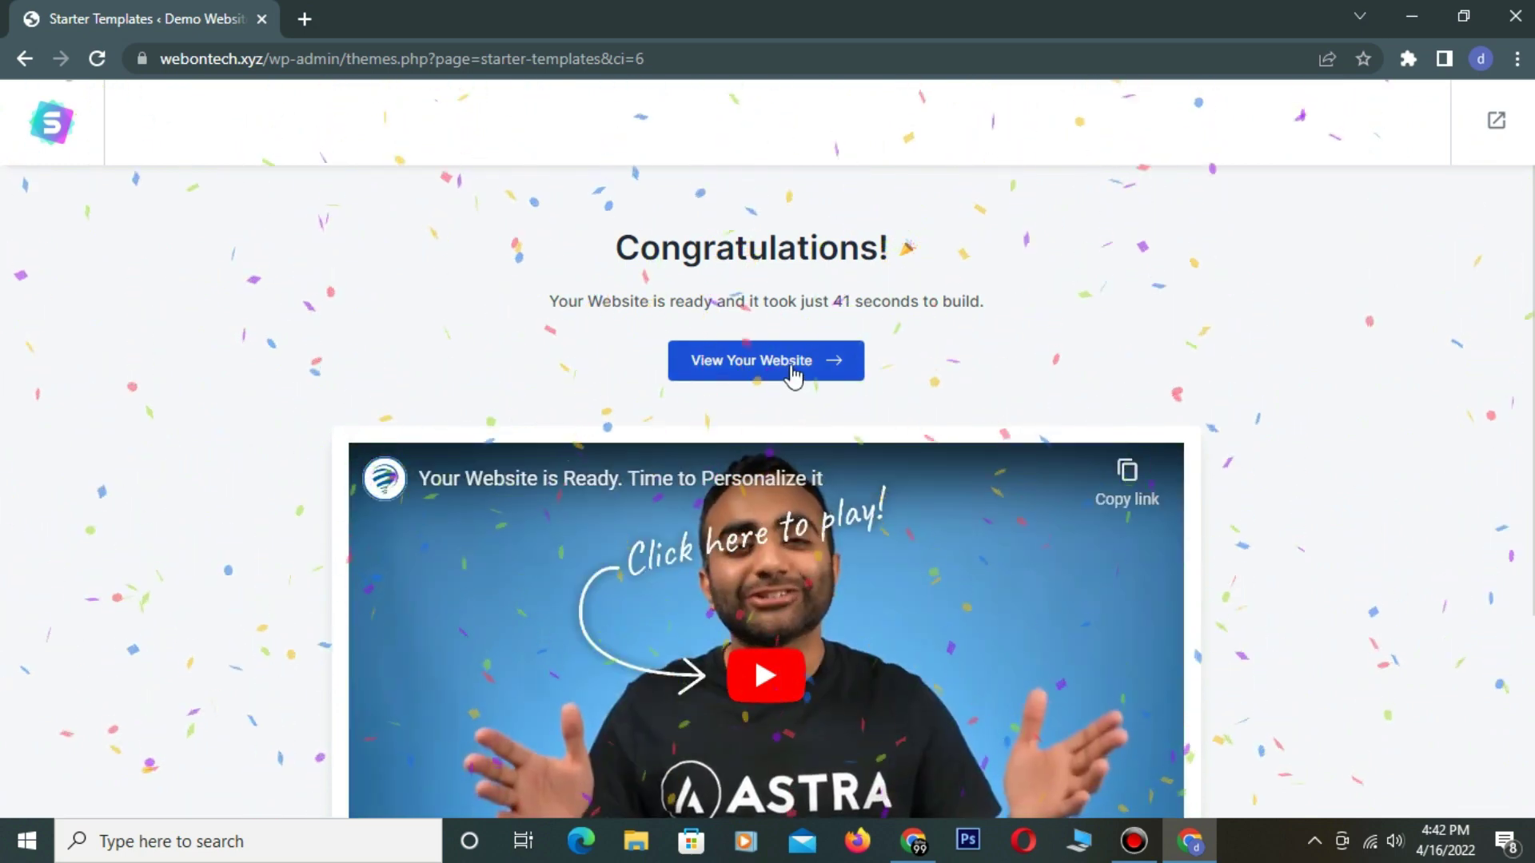
- Open the newly built website and look through its home page from the hero section down to the footer
{"action": "left_click", "coordinate": [794, 375]}
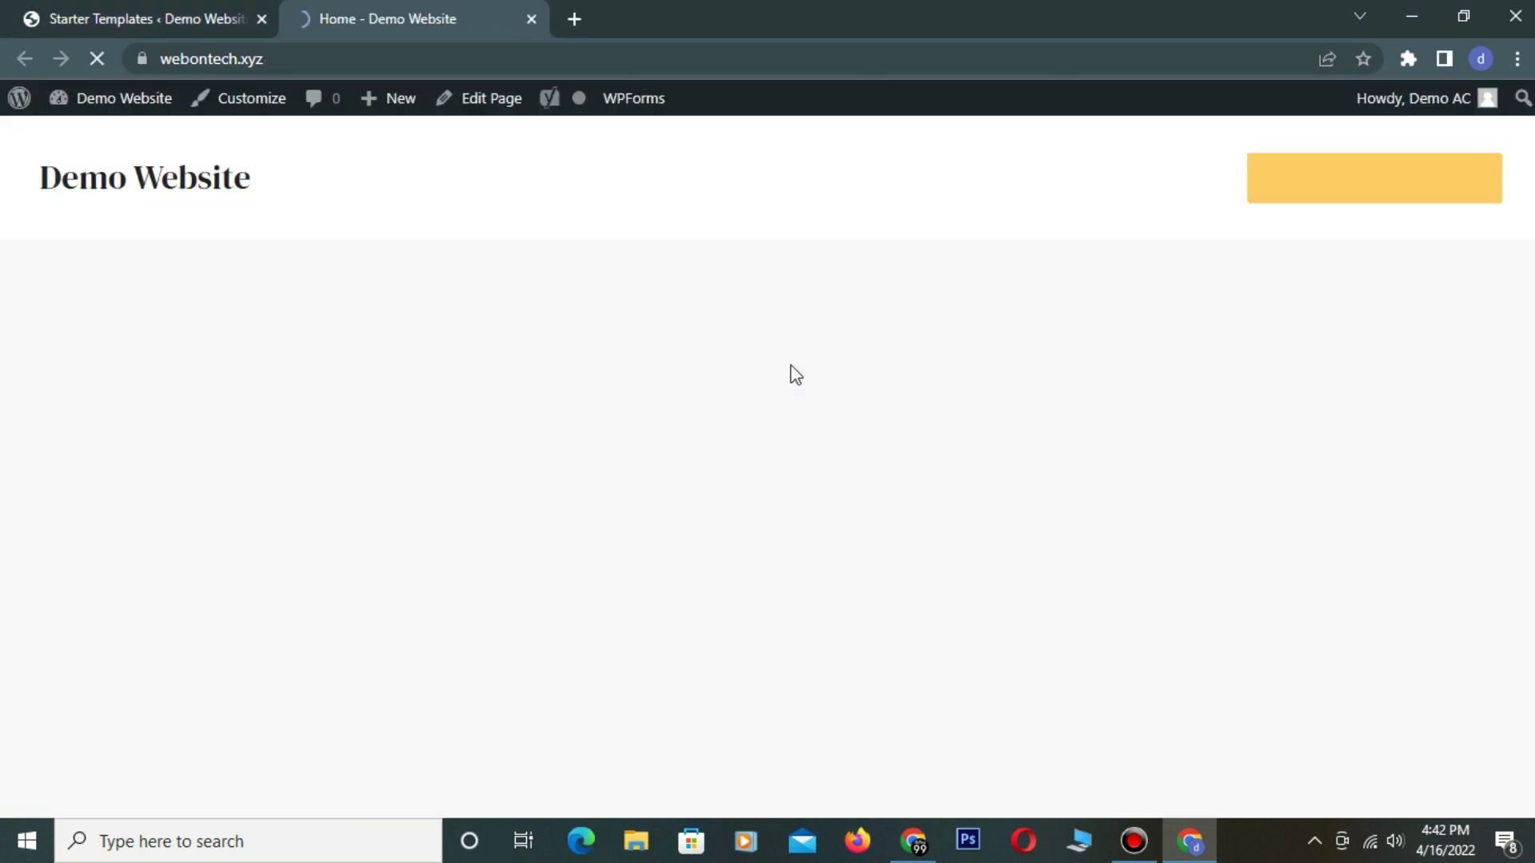
{"action": "scroll", "coordinate": [793, 375], "scroll_direction": "down", "scroll_amount": 15}
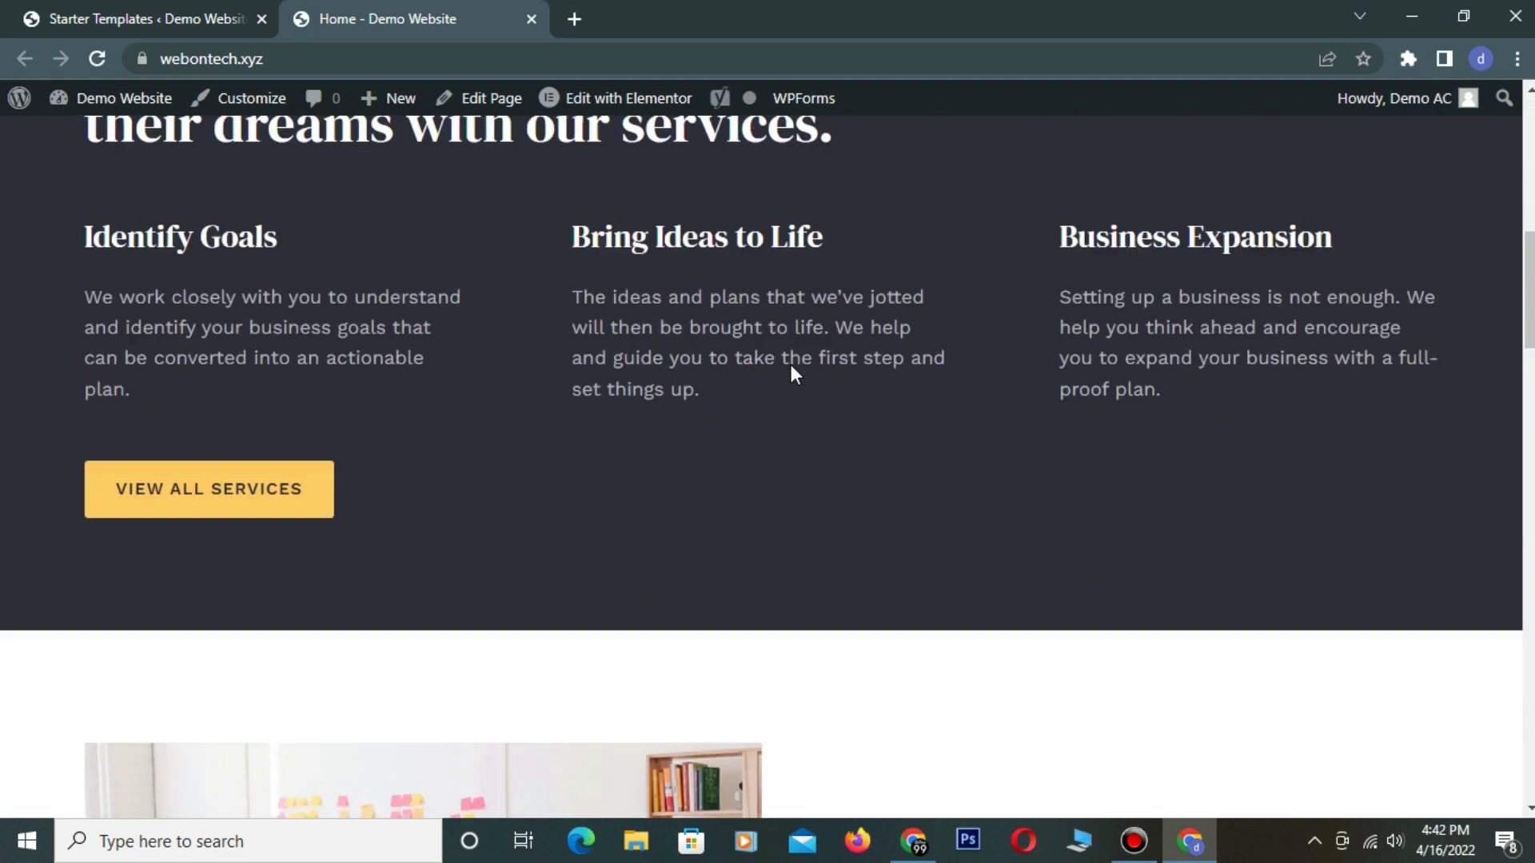
{"action": "scroll", "coordinate": [793, 375], "scroll_direction": "down", "scroll_amount": 15}
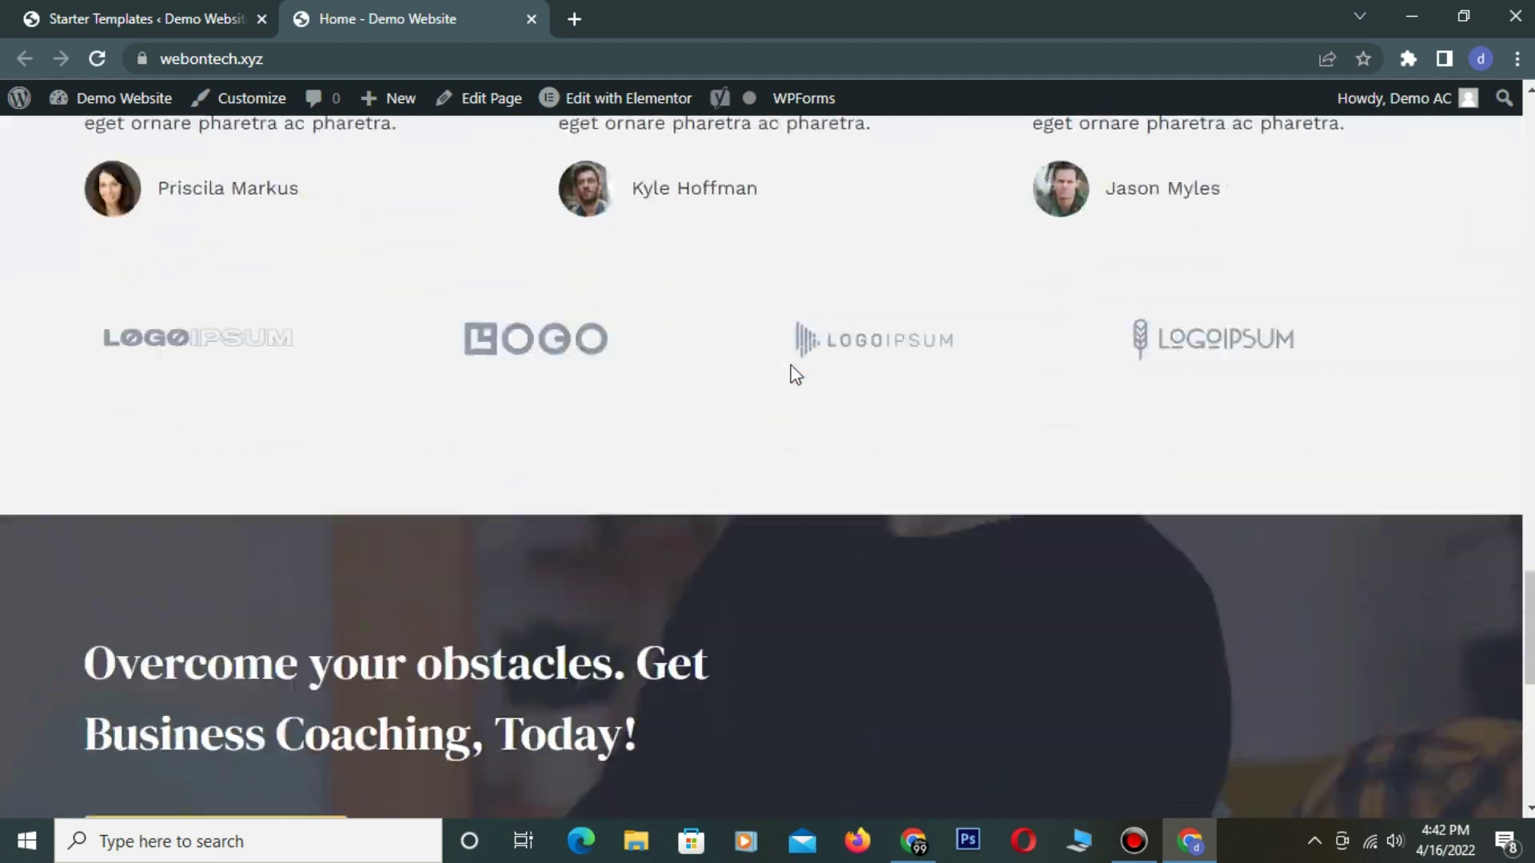
{"action": "scroll", "coordinate": [794, 375], "scroll_direction": "up", "scroll_amount": 20}
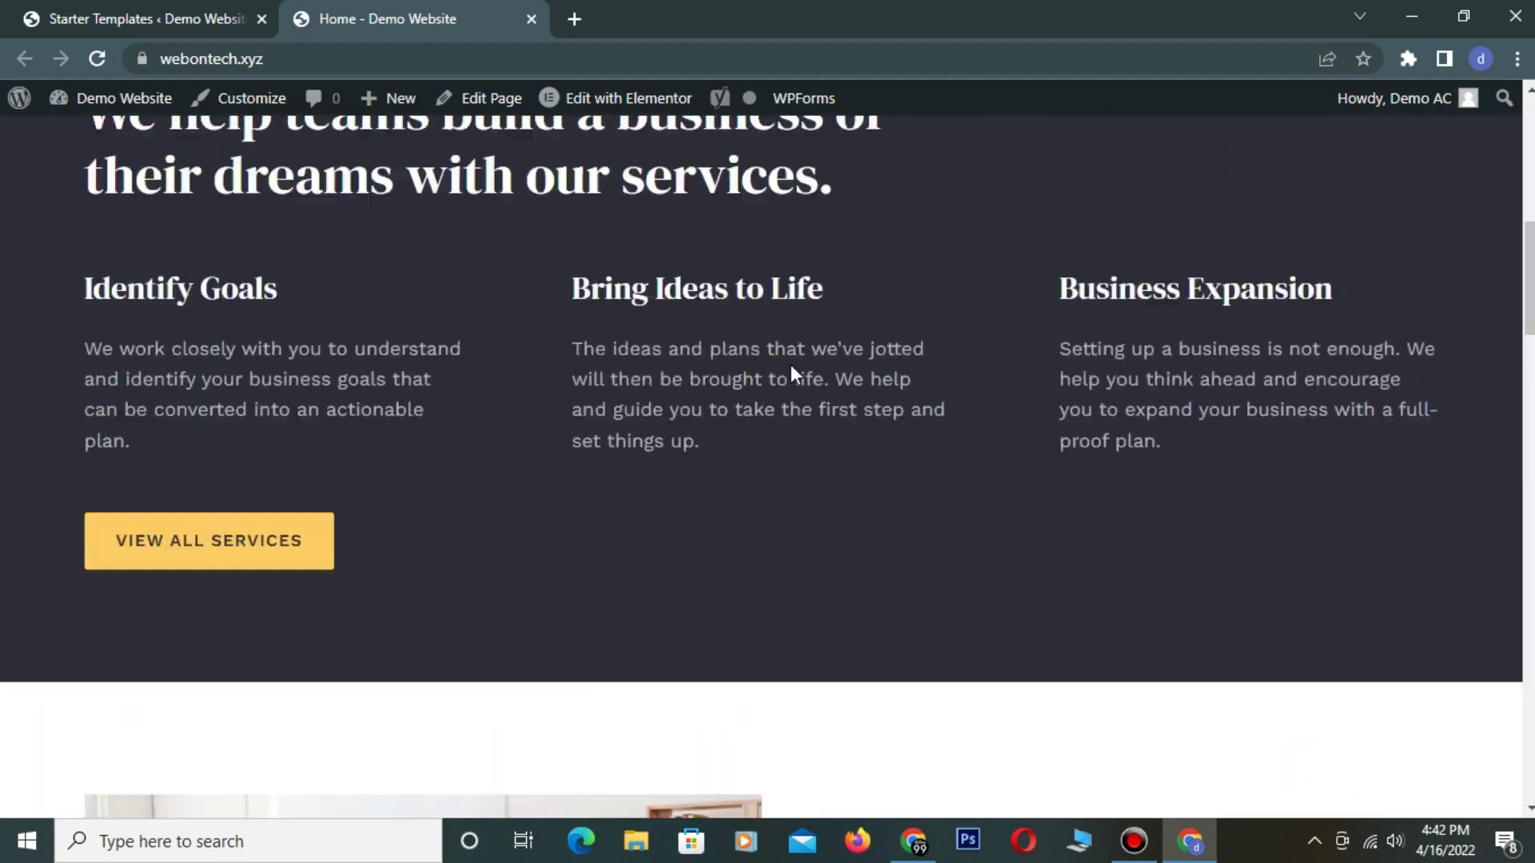
{"action": "scroll", "coordinate": [573, 328], "scroll_direction": "down", "scroll_amount": 13}
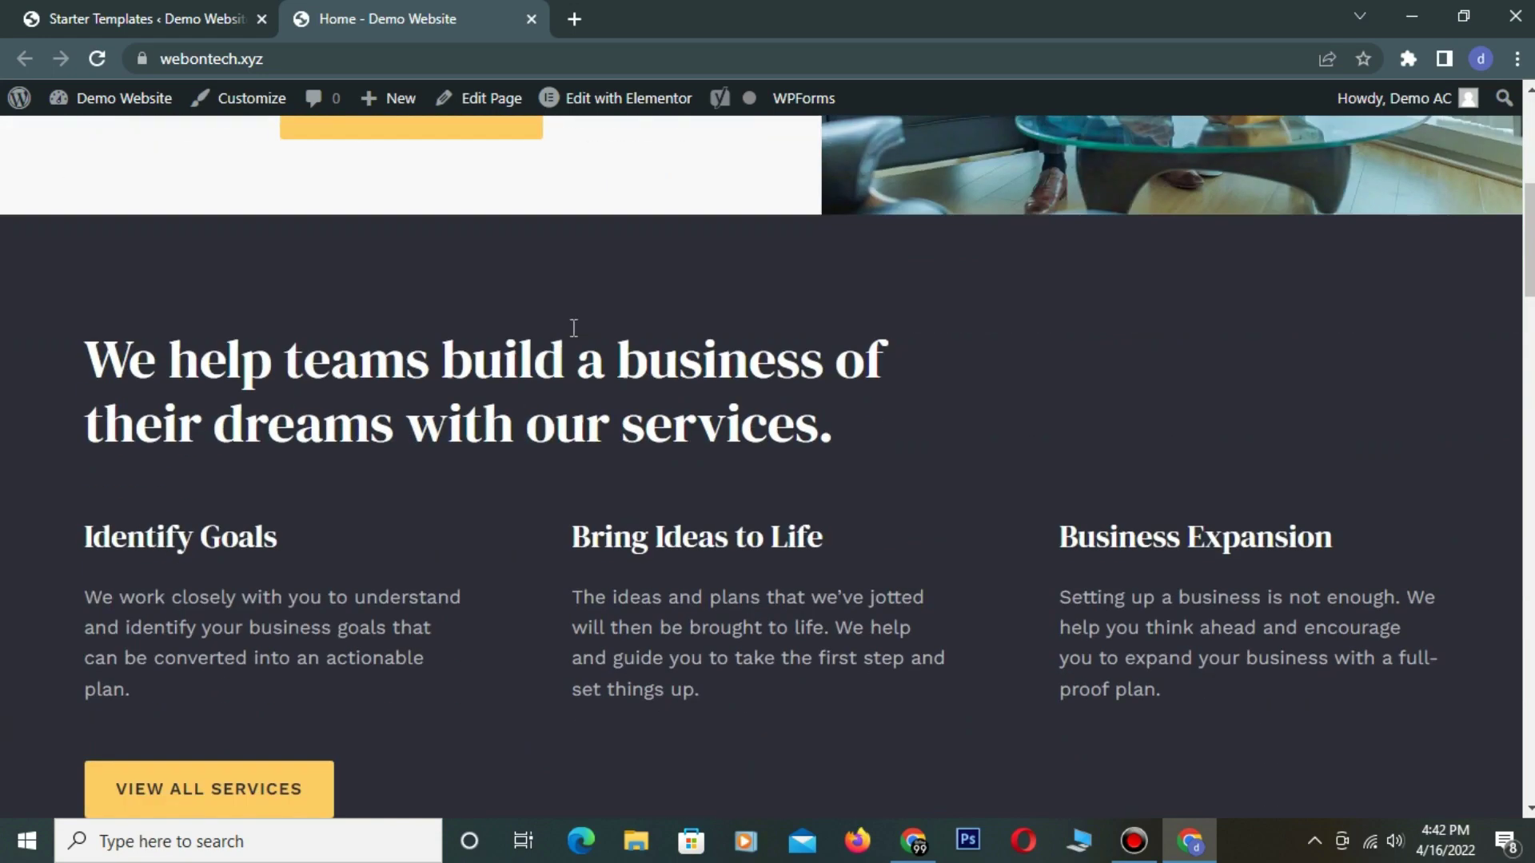
{"action": "scroll", "coordinate": [573, 328], "scroll_direction": "down", "scroll_amount": 13}
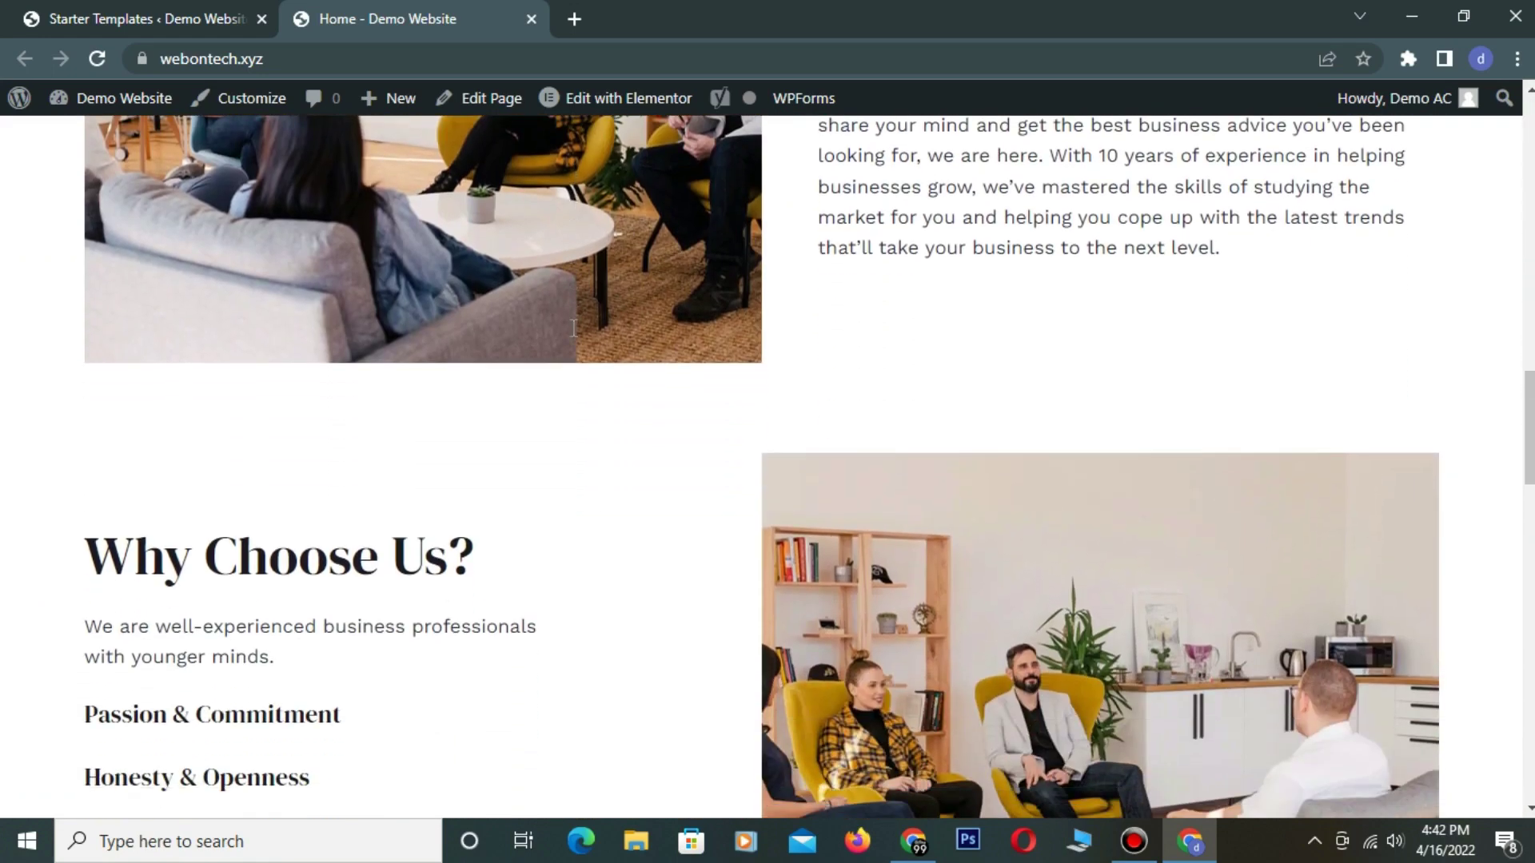
{"action": "scroll", "coordinate": [573, 328], "scroll_direction": "down", "scroll_amount": 6}
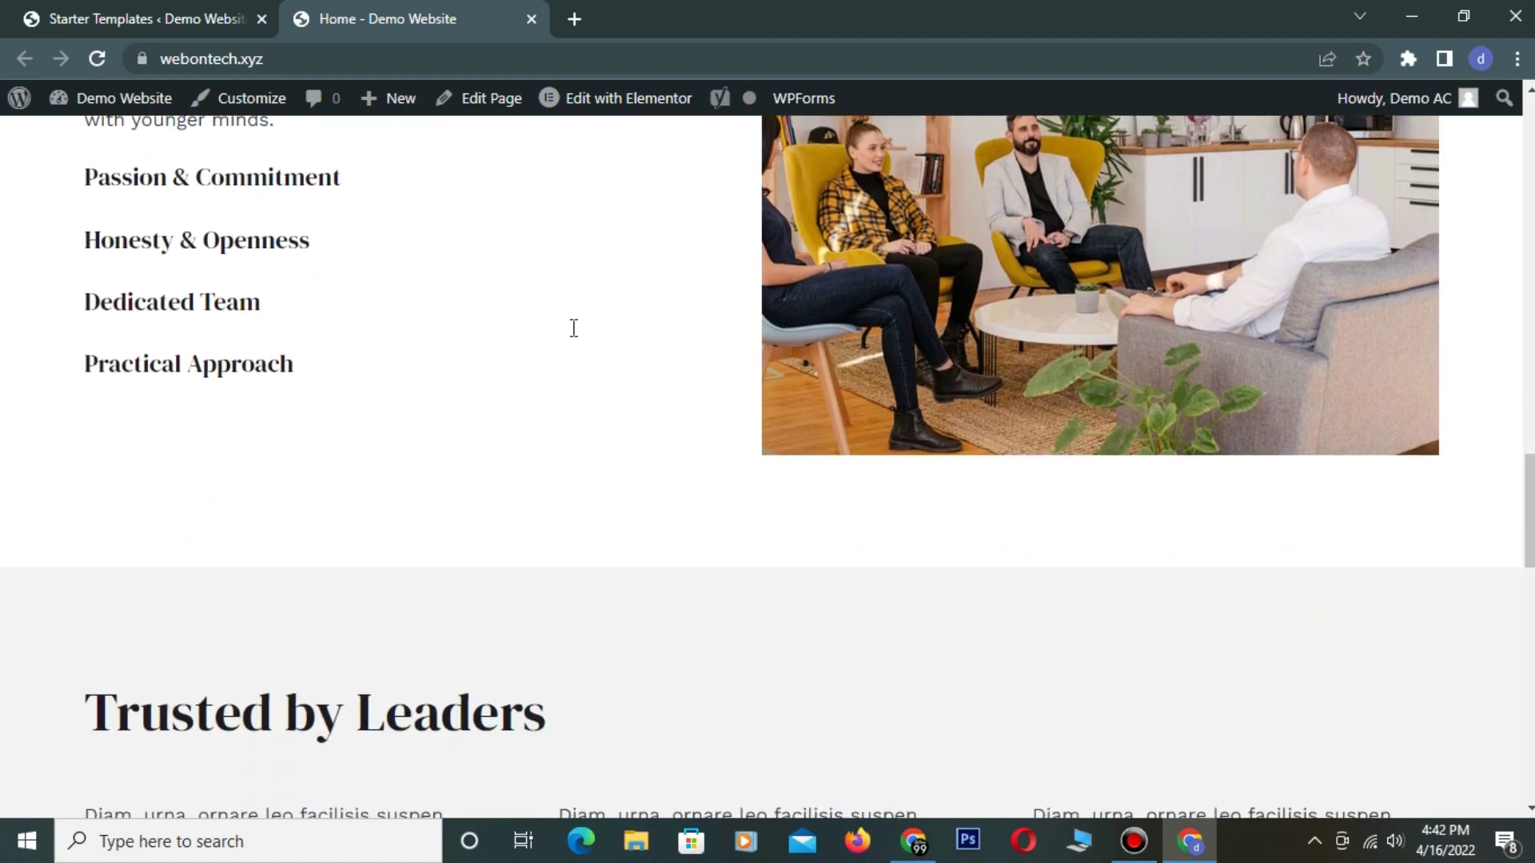
{"action": "scroll", "coordinate": [573, 327], "scroll_direction": "down", "scroll_amount": 10}
{"action": "scroll", "coordinate": [573, 327], "scroll_direction": "up", "scroll_amount": 12}
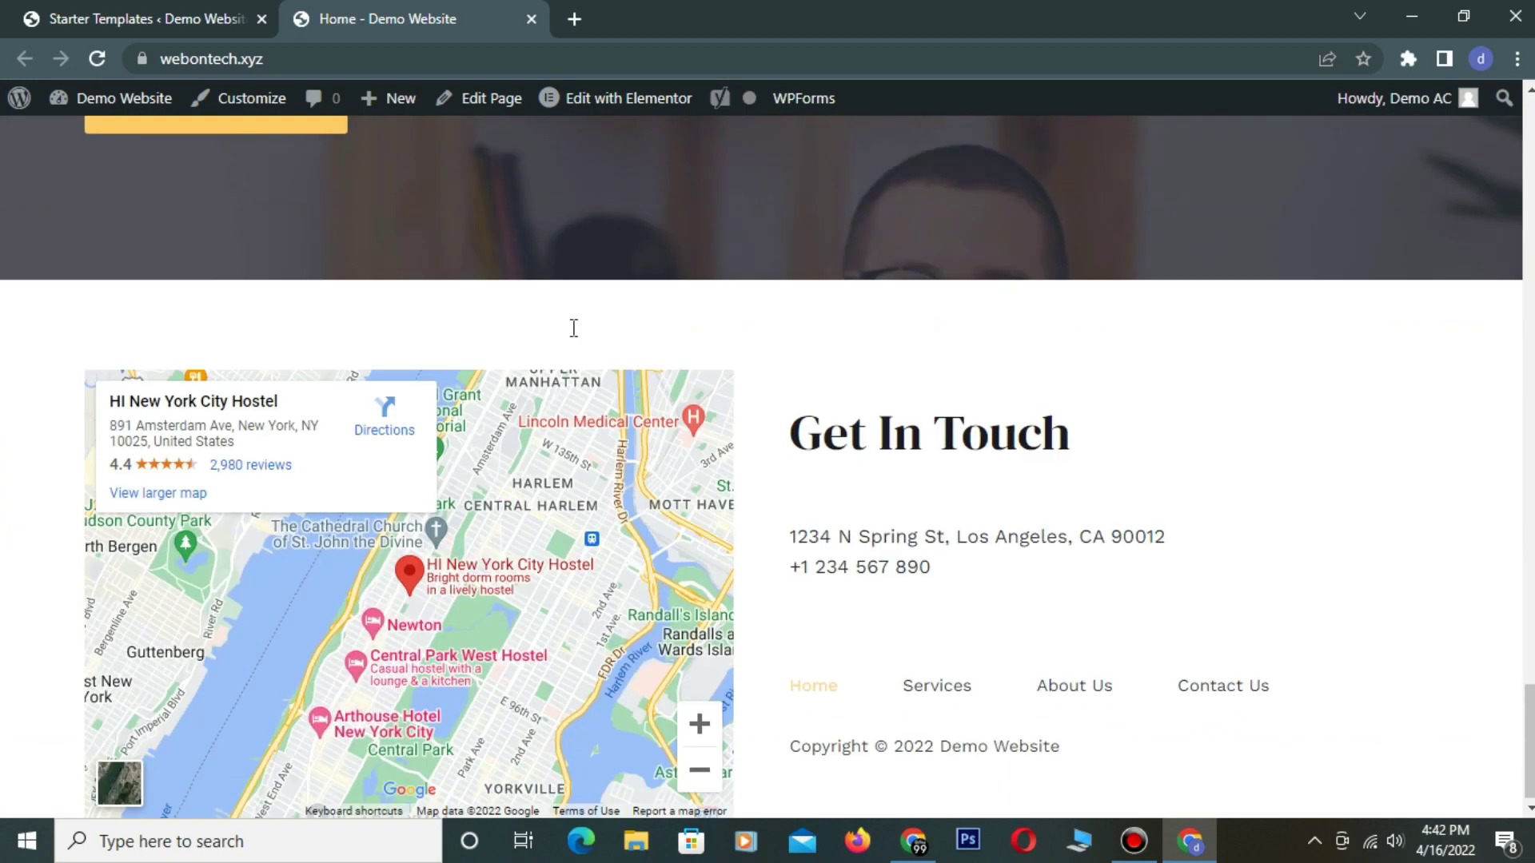
{"action": "scroll", "coordinate": [572, 327], "scroll_direction": "up", "scroll_amount": 20}
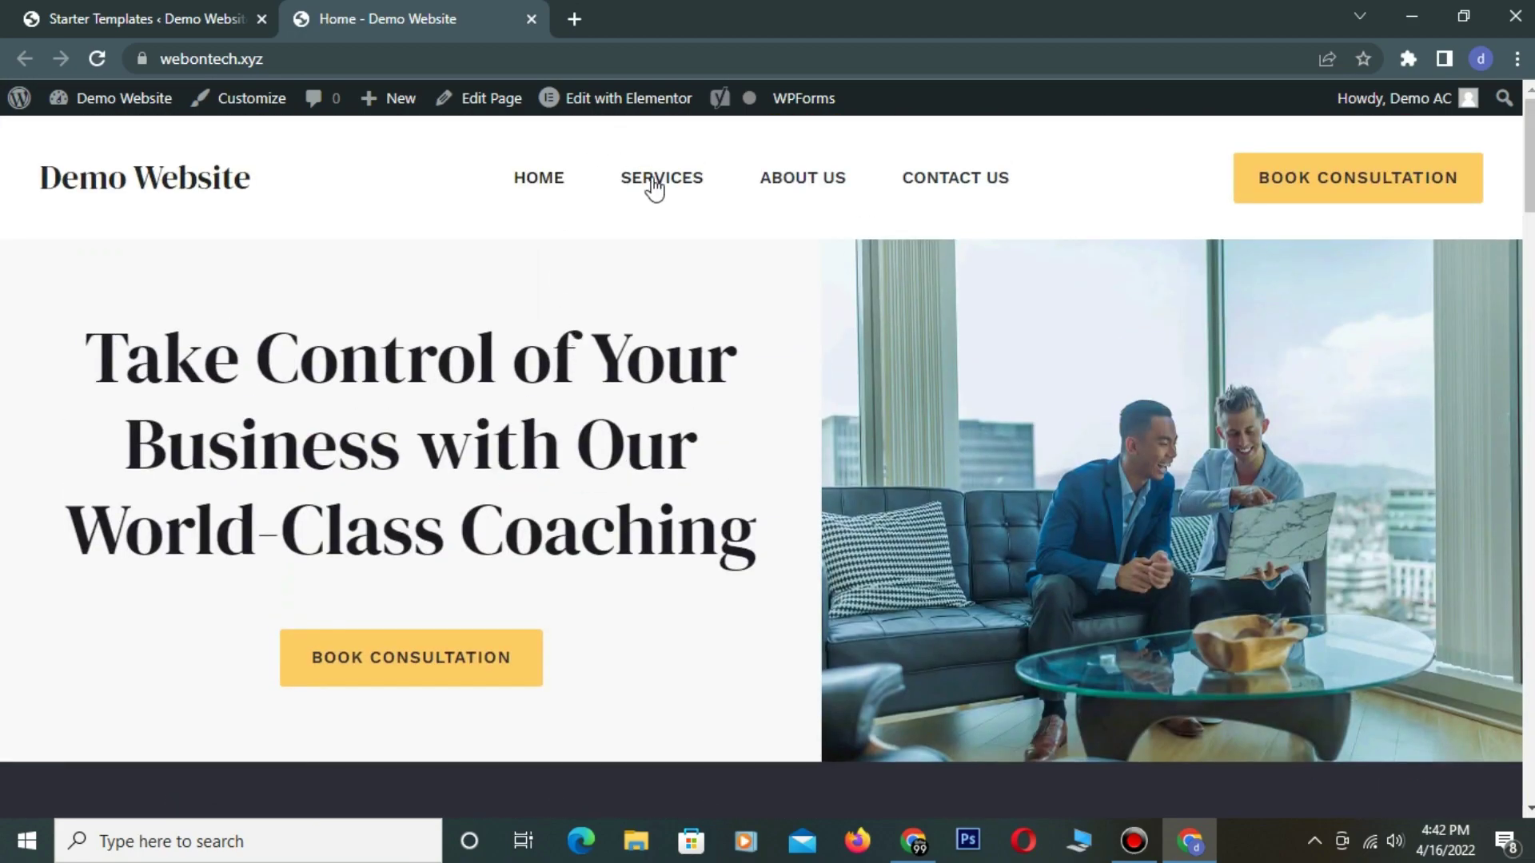
{"action": "scroll", "coordinate": [651, 185], "scroll_direction": "down", "scroll_amount": 4}
{"action": "scroll", "coordinate": [653, 186], "scroll_direction": "down", "scroll_amount": 20}
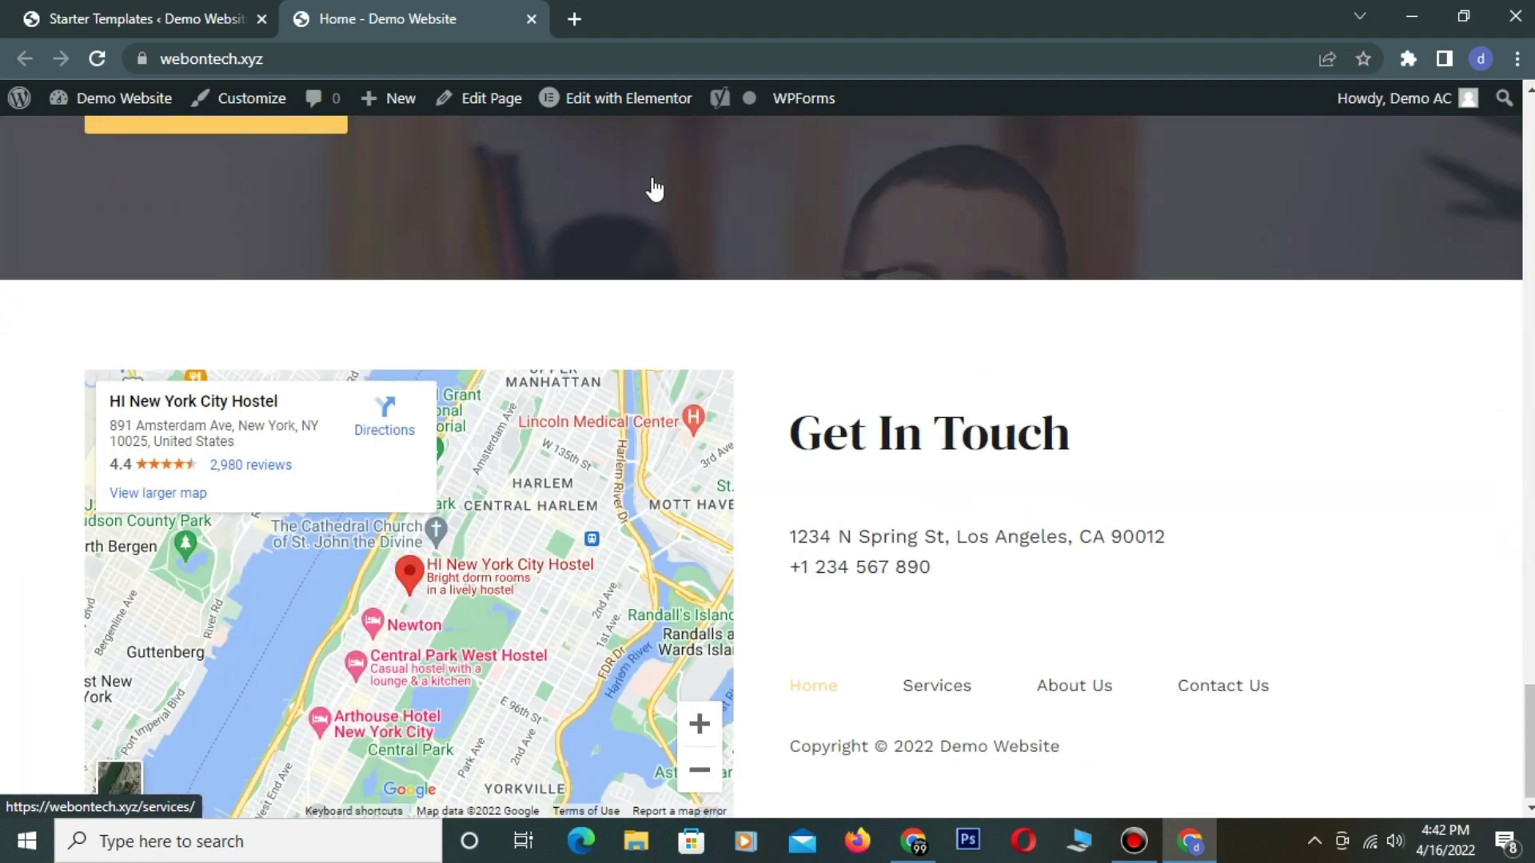
{"action": "scroll", "coordinate": [654, 188], "scroll_direction": "up", "scroll_amount": 20}
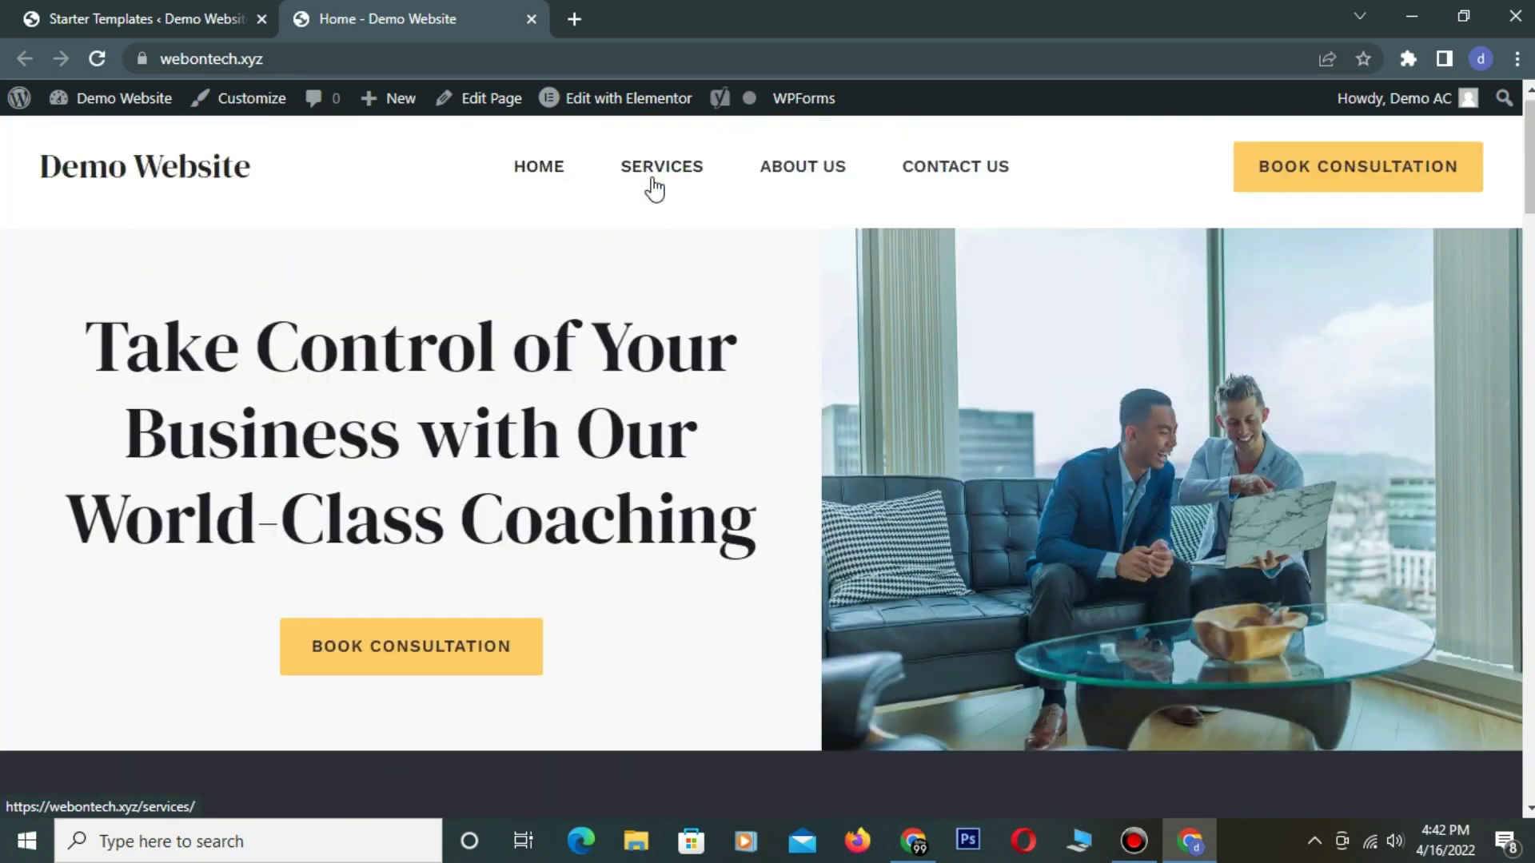
- Inspect the home page with the browser's developer tools, review its narrow mobile layout down to the footer, and close the tools
{"action": "right_click", "coordinate": [658, 290]}
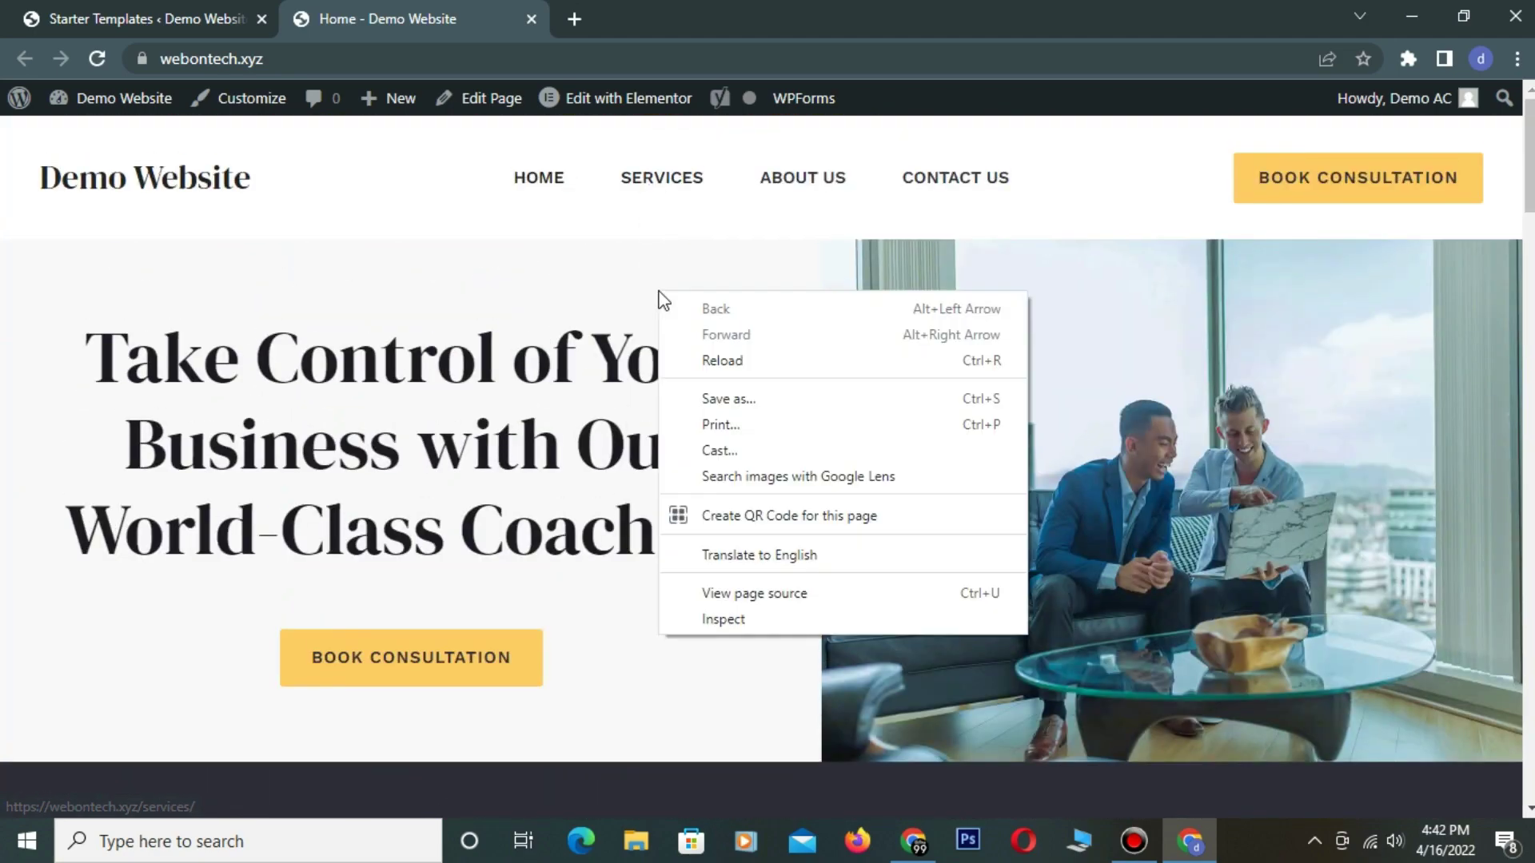
{"action": "left_click", "coordinate": [764, 621]}
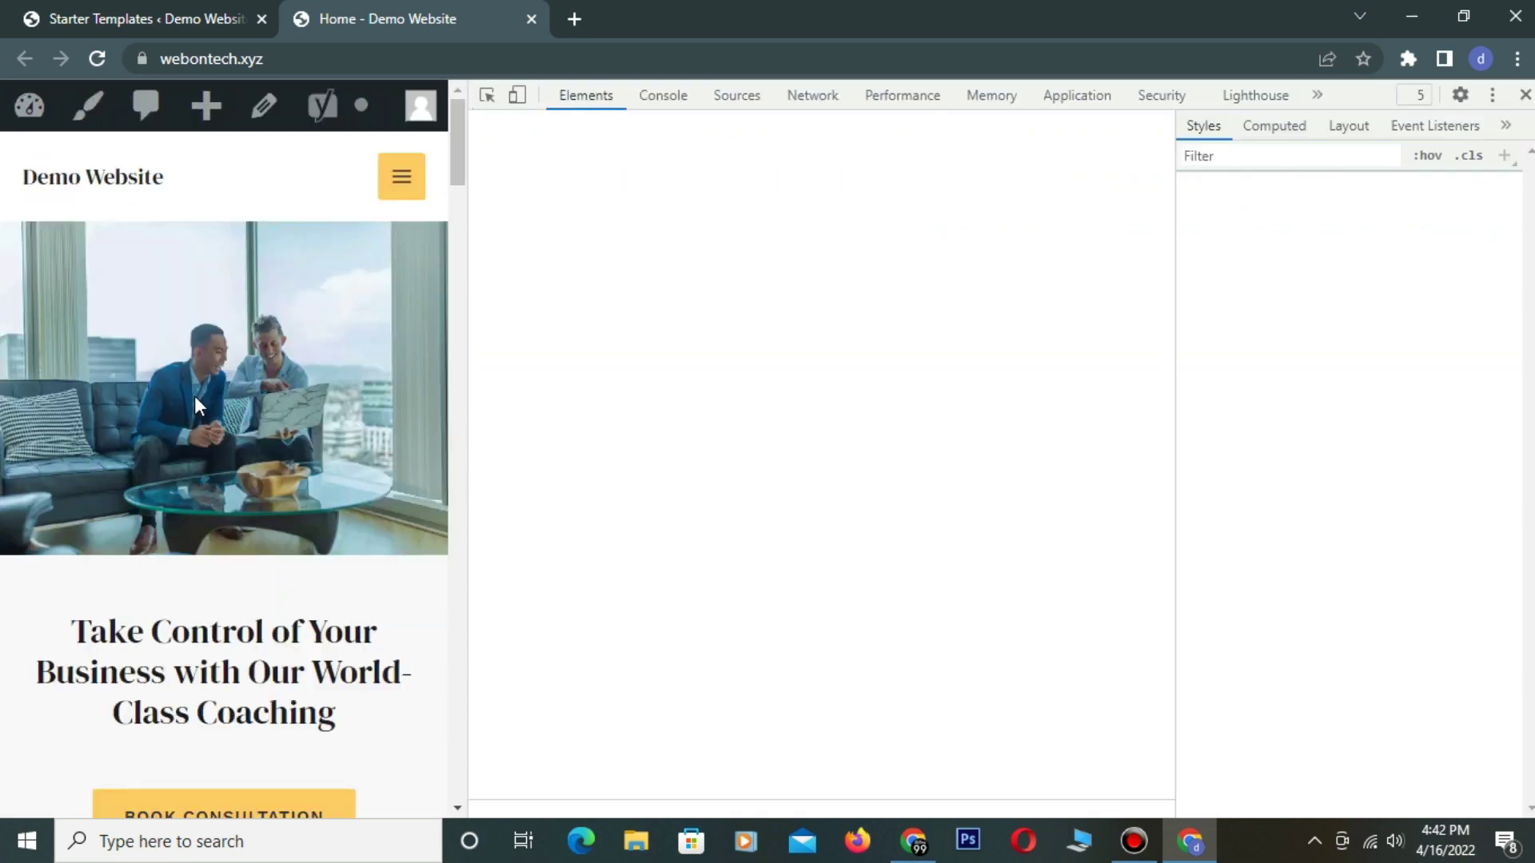
{"action": "scroll", "coordinate": [194, 396], "scroll_direction": "down", "scroll_amount": 20}
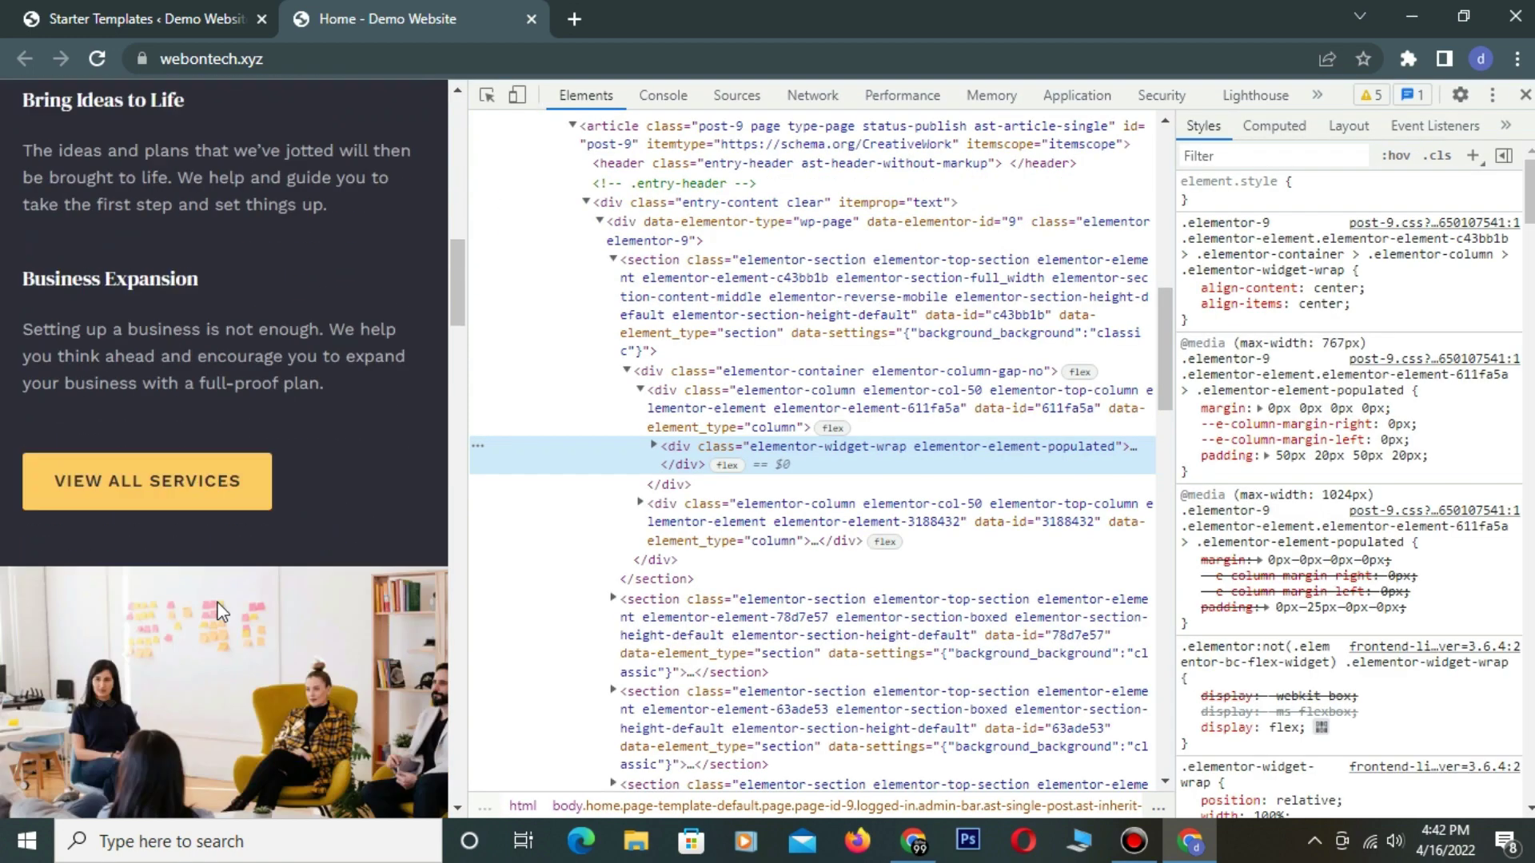
{"action": "scroll", "coordinate": [217, 602], "scroll_direction": "down", "scroll_amount": 15}
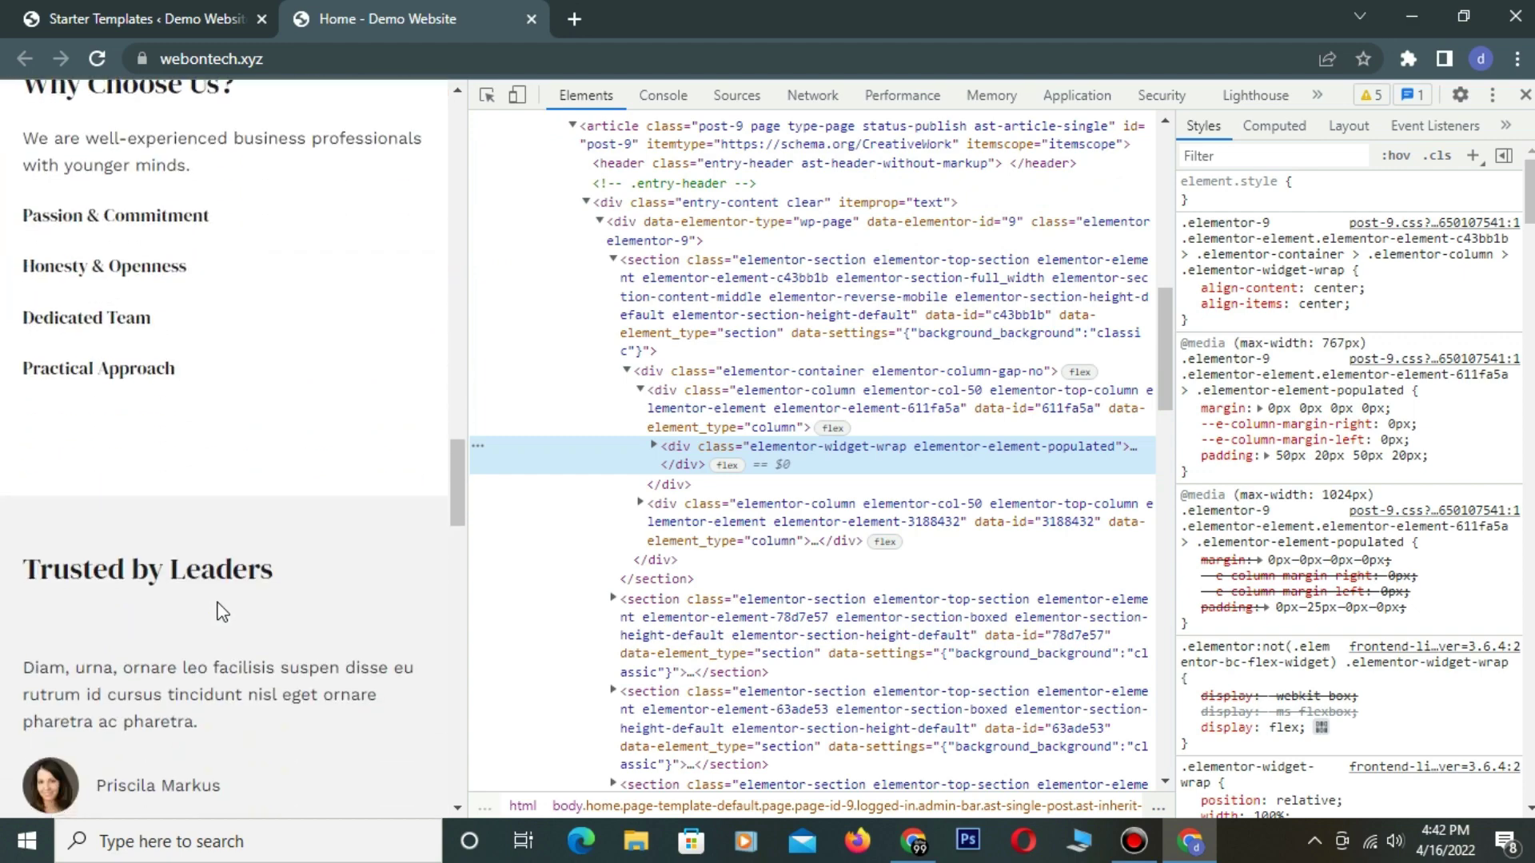
{"action": "scroll", "coordinate": [222, 611], "scroll_direction": "down", "scroll_amount": 15}
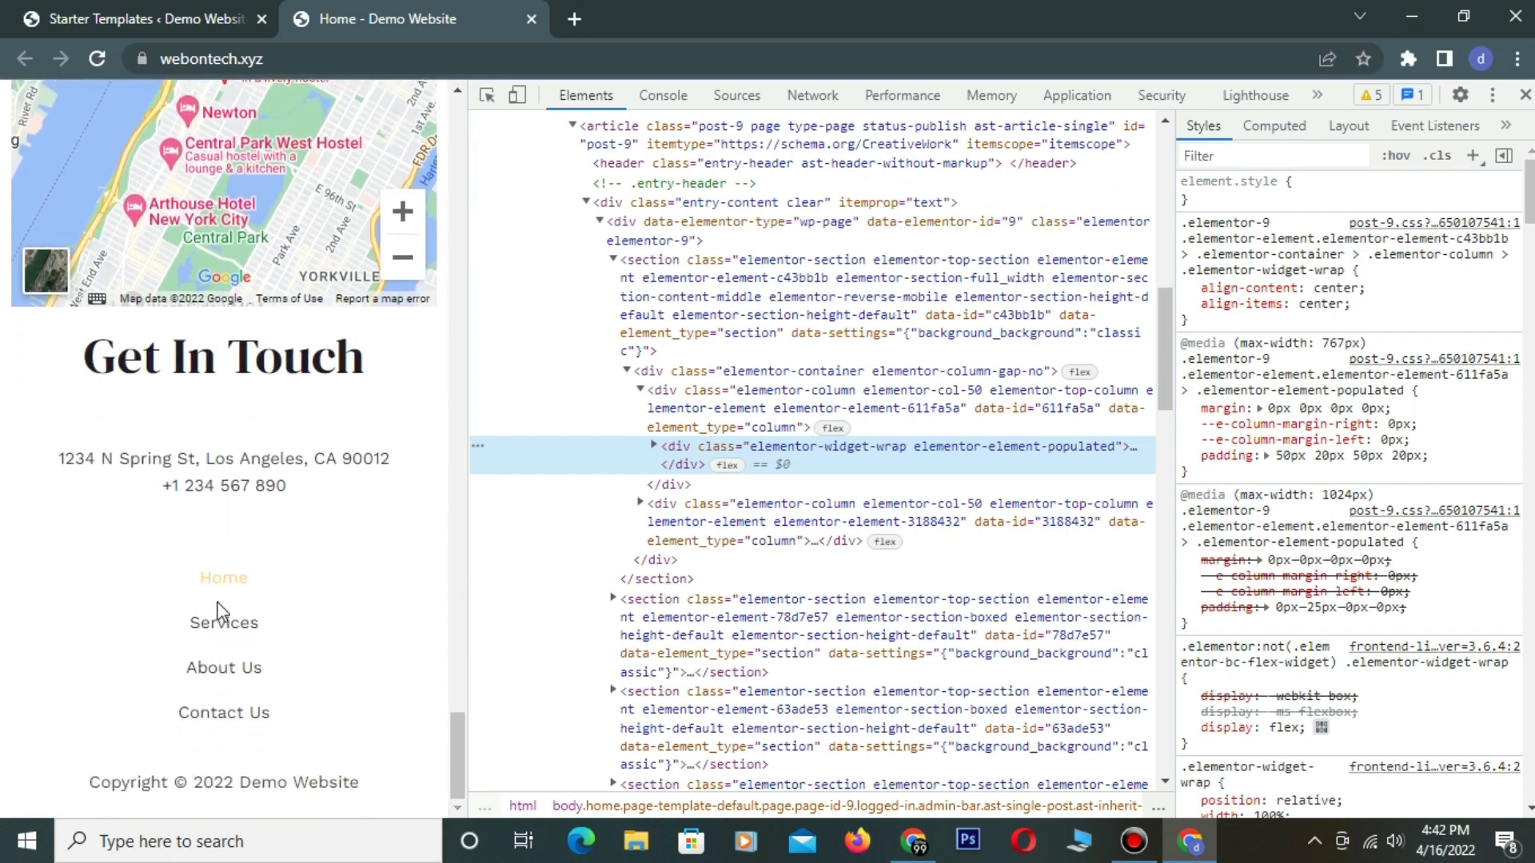
{"action": "scroll", "coordinate": [218, 605], "scroll_direction": "up", "scroll_amount": 2}
{"action": "scroll", "coordinate": [218, 601], "scroll_direction": "up", "scroll_amount": 20}
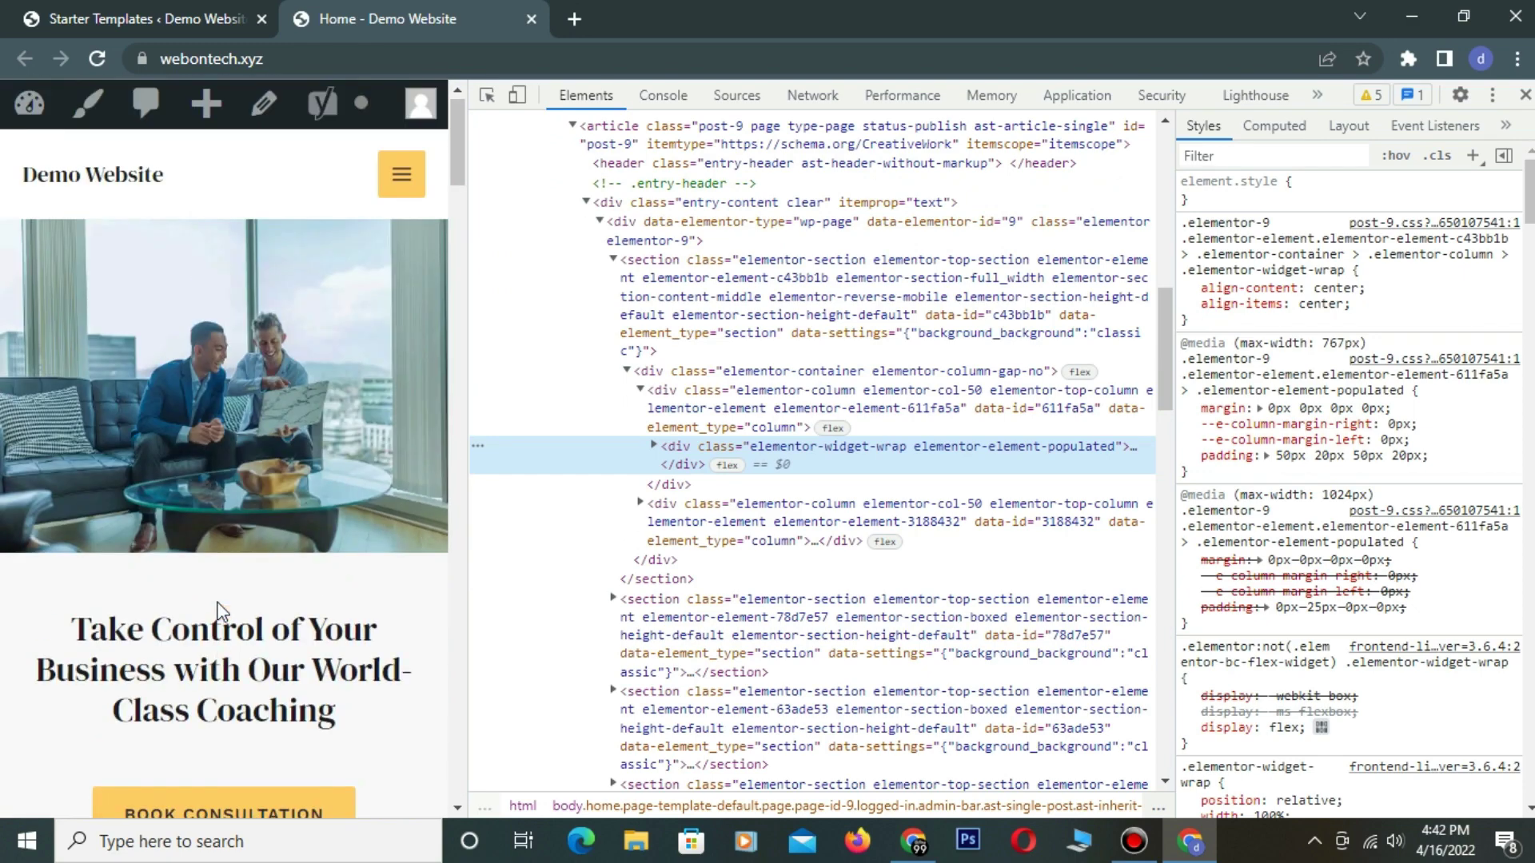
{"action": "left_click", "coordinate": [1525, 94]}
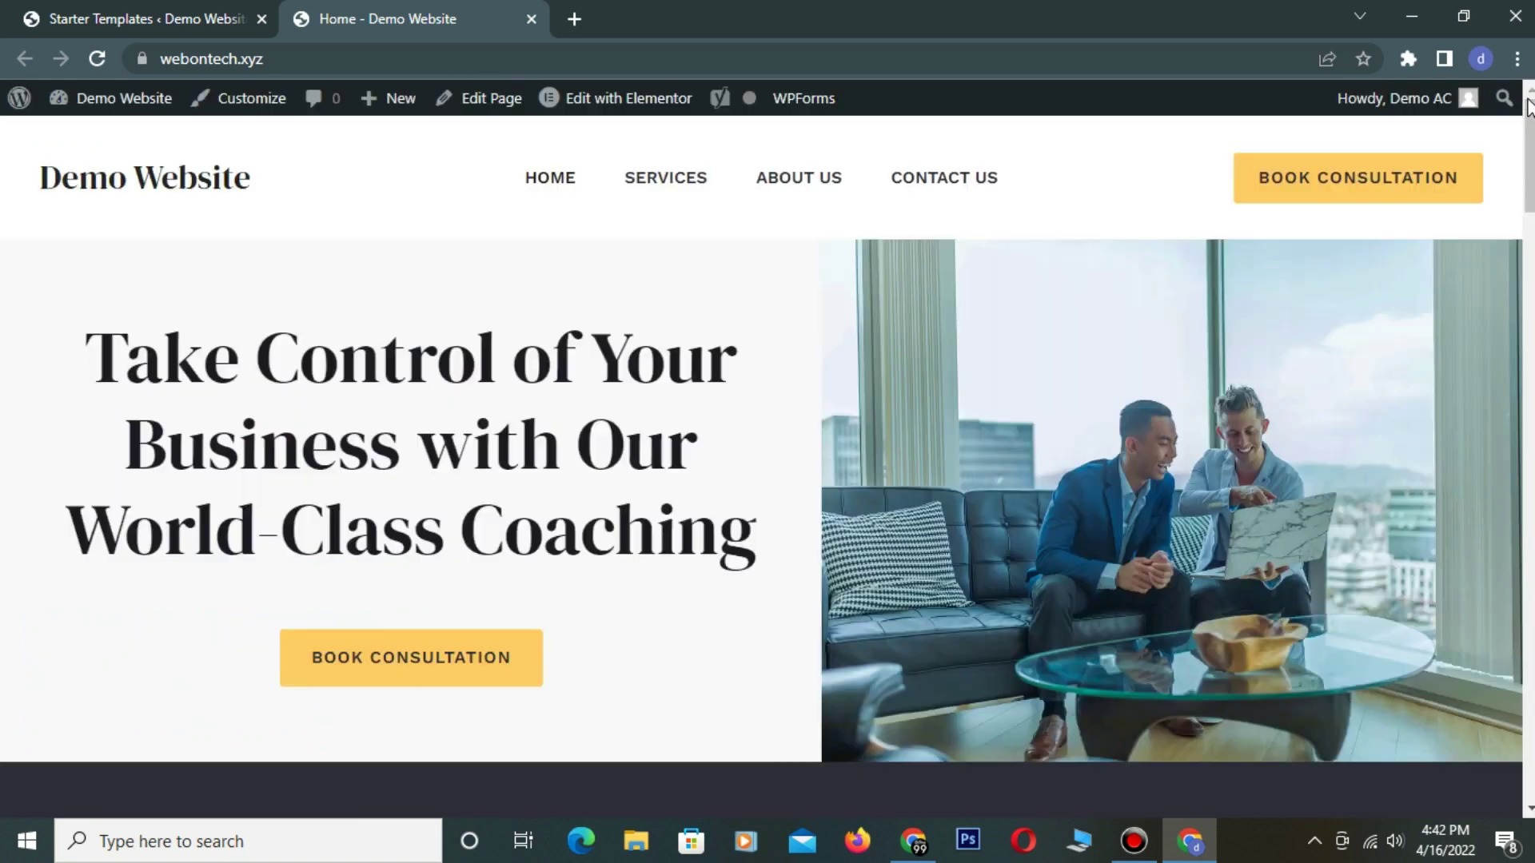
- Open the home page for editing with Elementor and add "..." to the end of the hero heading
{"action": "left_click", "coordinate": [630, 109]}
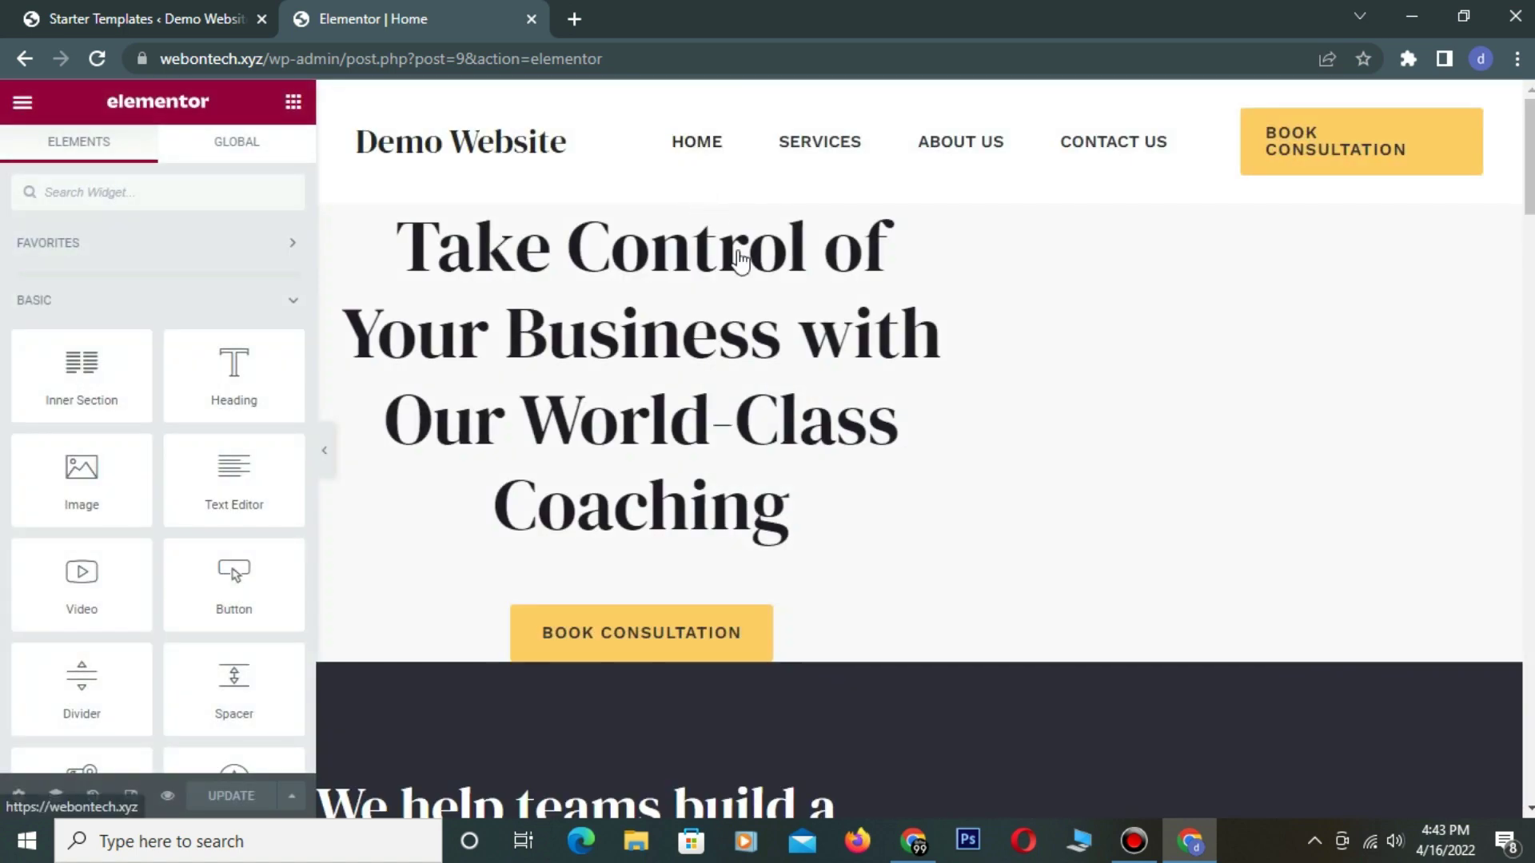
{"action": "left_click", "coordinate": [797, 487]}
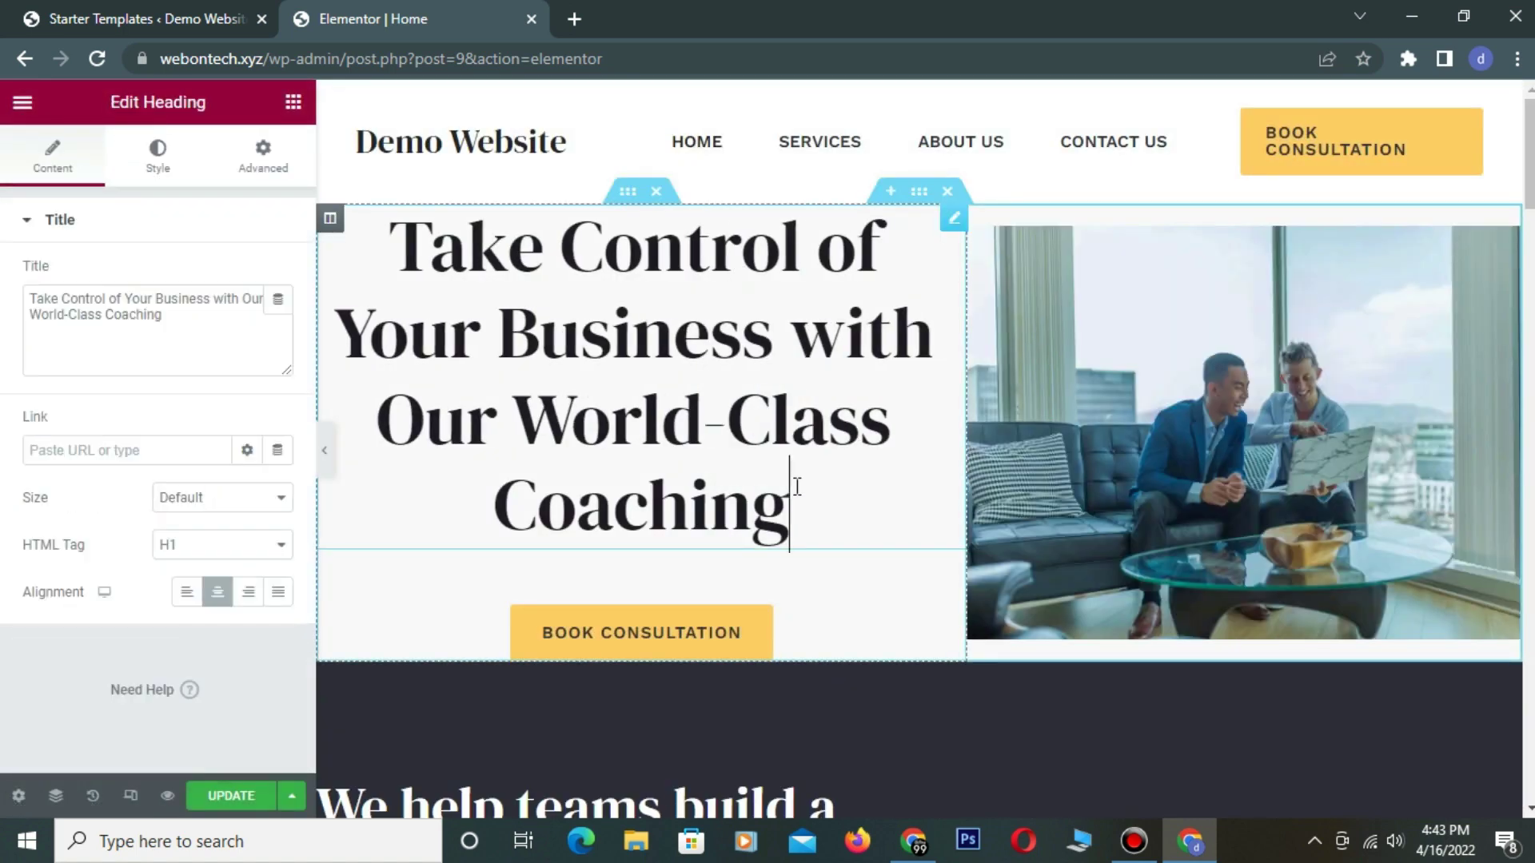
{"action": "type", "text": "..."}
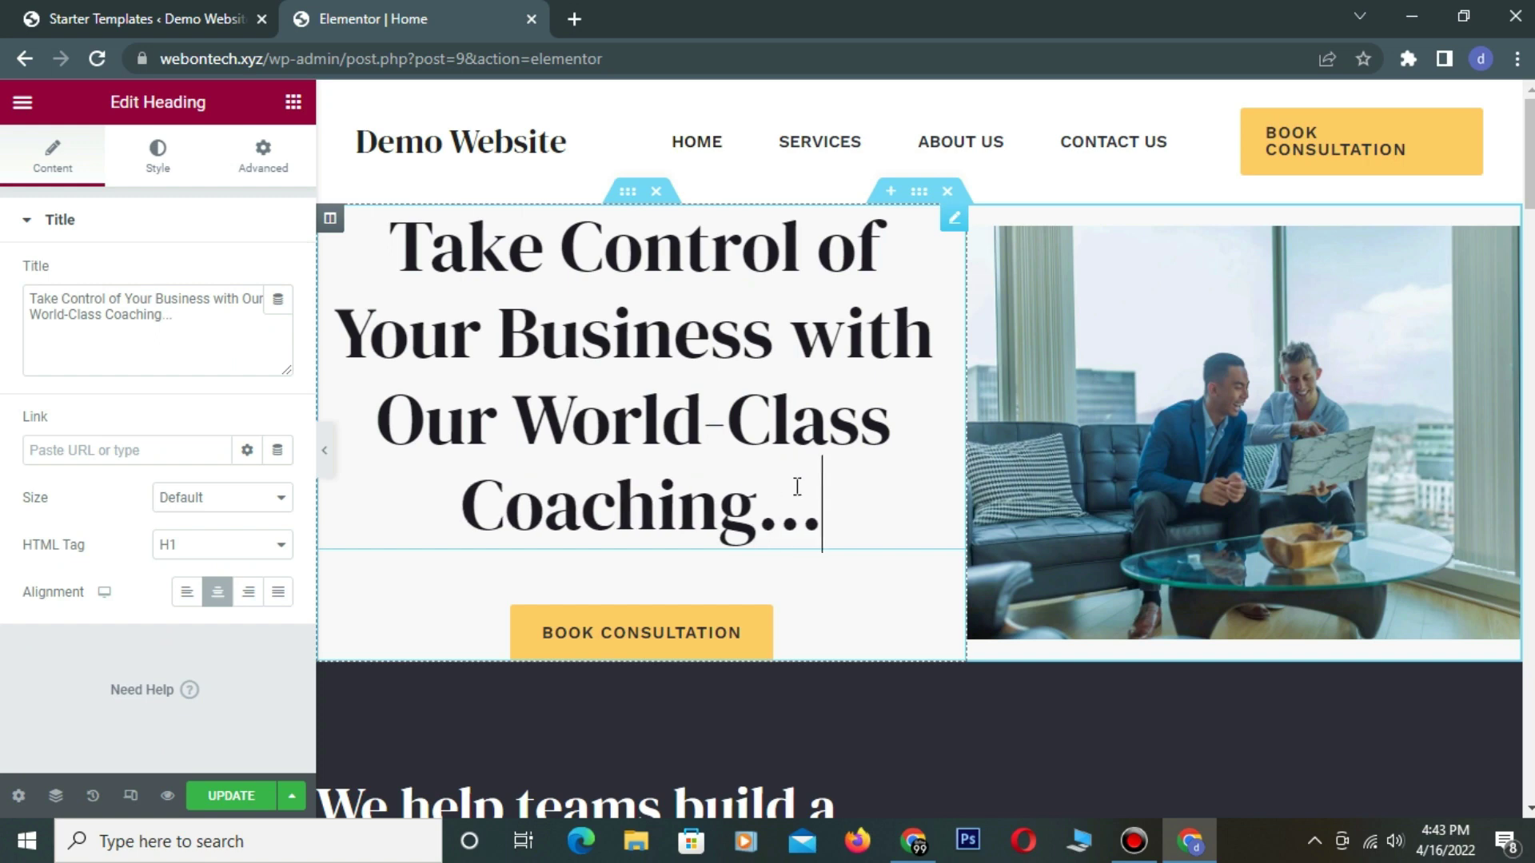
- Replace the hero section's image with home-about-img.jpg from the media library
{"action": "left_click", "coordinate": [1148, 387]}
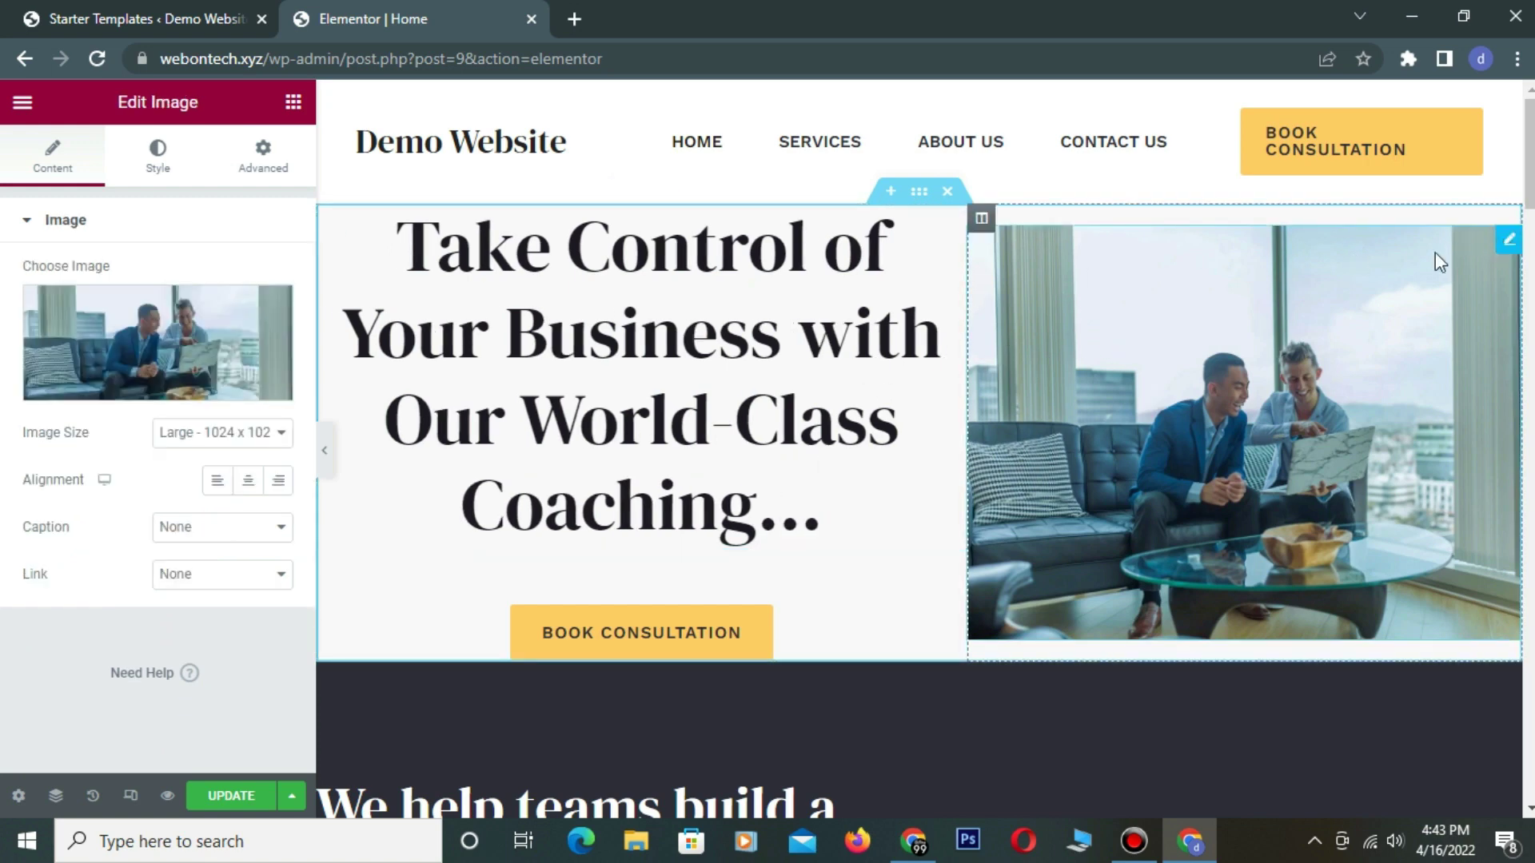
{"action": "left_click", "coordinate": [171, 403]}
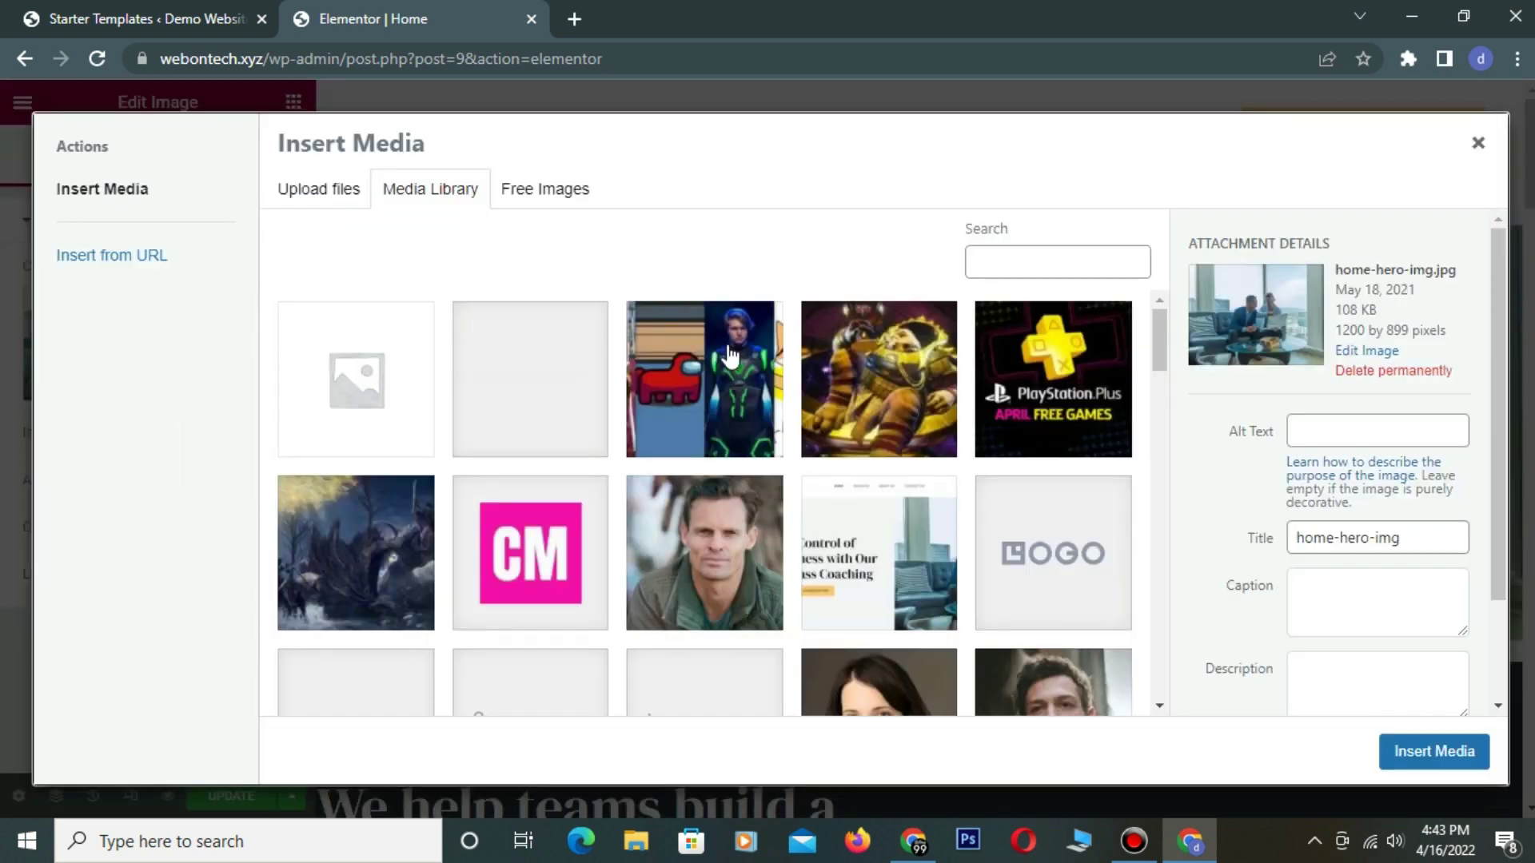
{"action": "scroll", "coordinate": [856, 494], "scroll_direction": "down", "scroll_amount": 5}
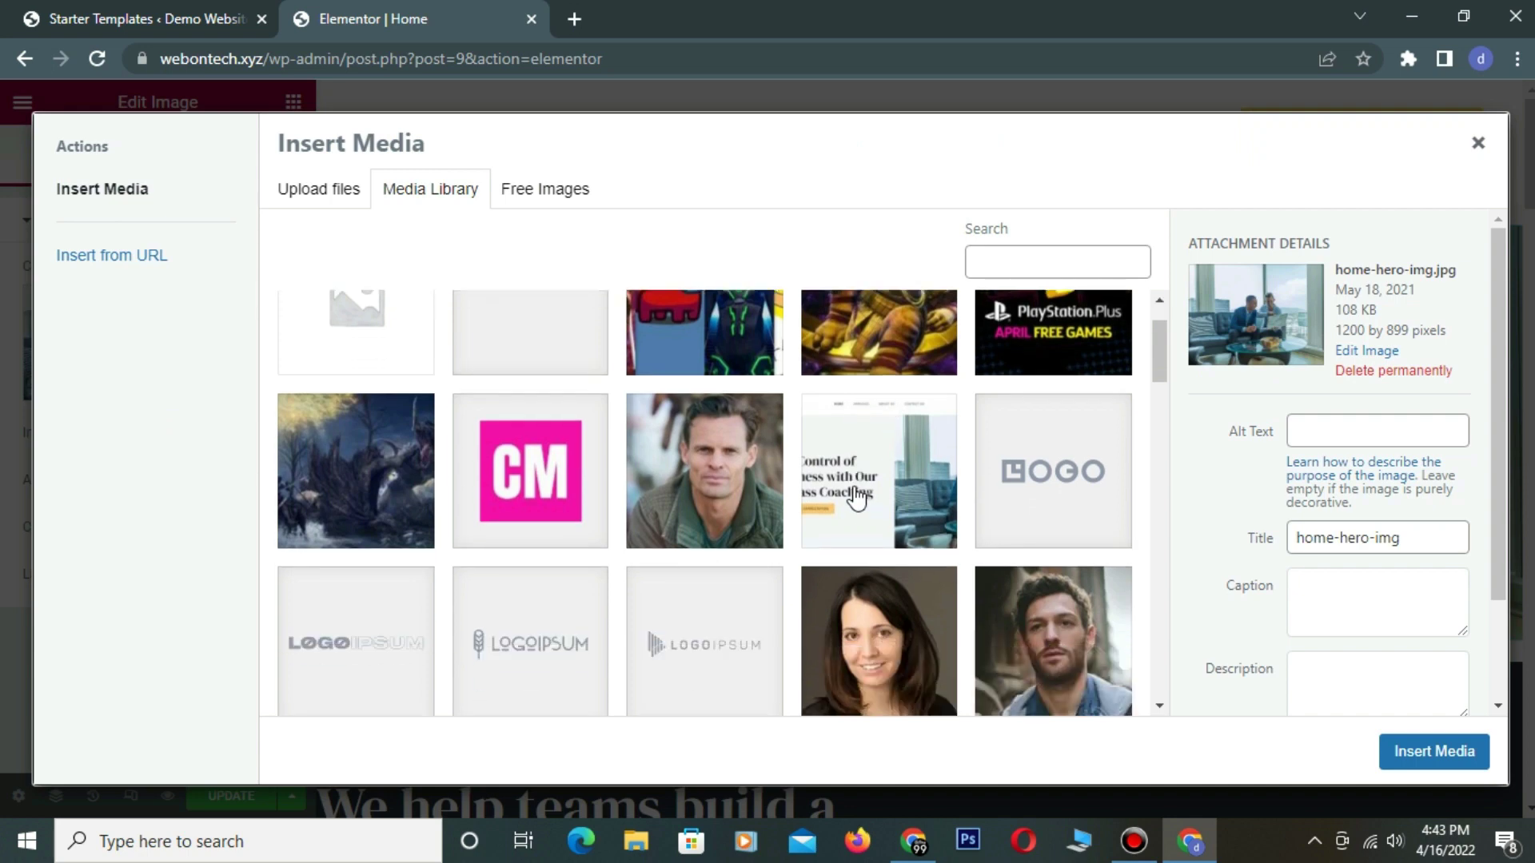
{"action": "scroll", "coordinate": [855, 495], "scroll_direction": "down", "scroll_amount": 3}
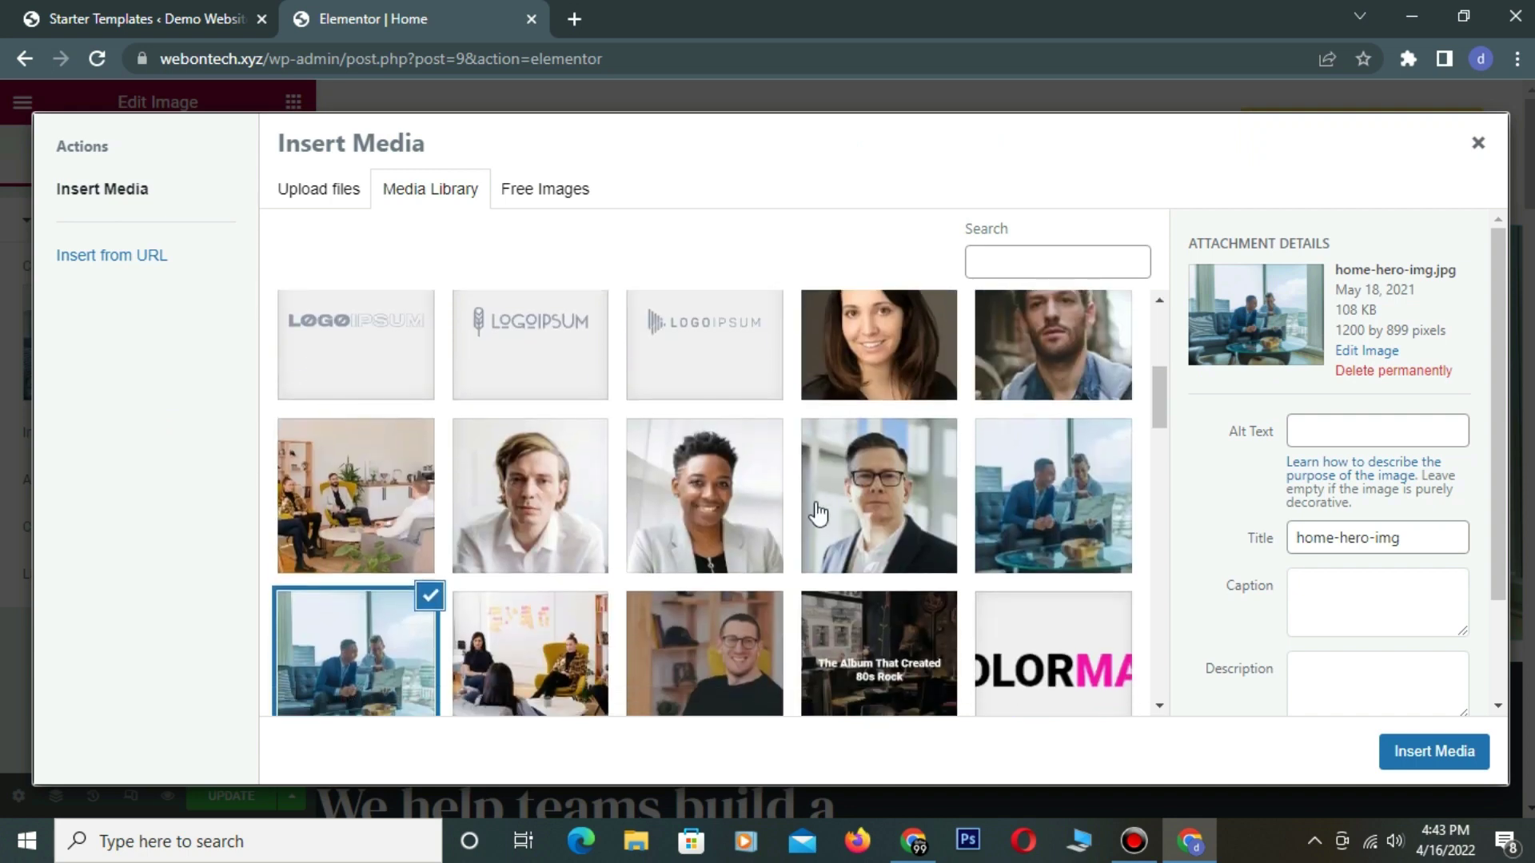
{"action": "left_click", "coordinate": [462, 499]}
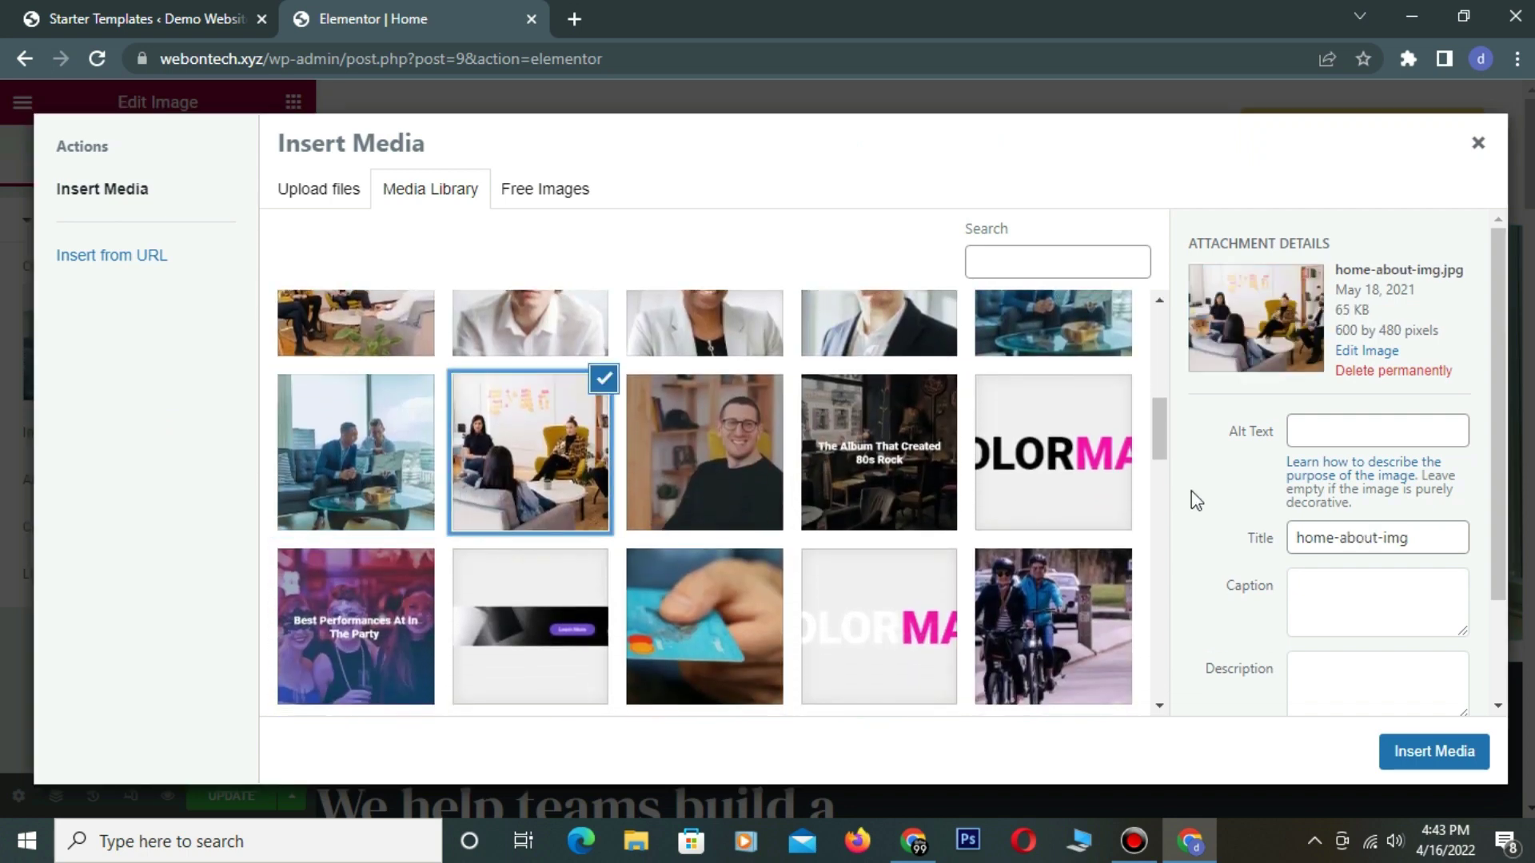
{"action": "left_click", "coordinate": [1421, 753]}
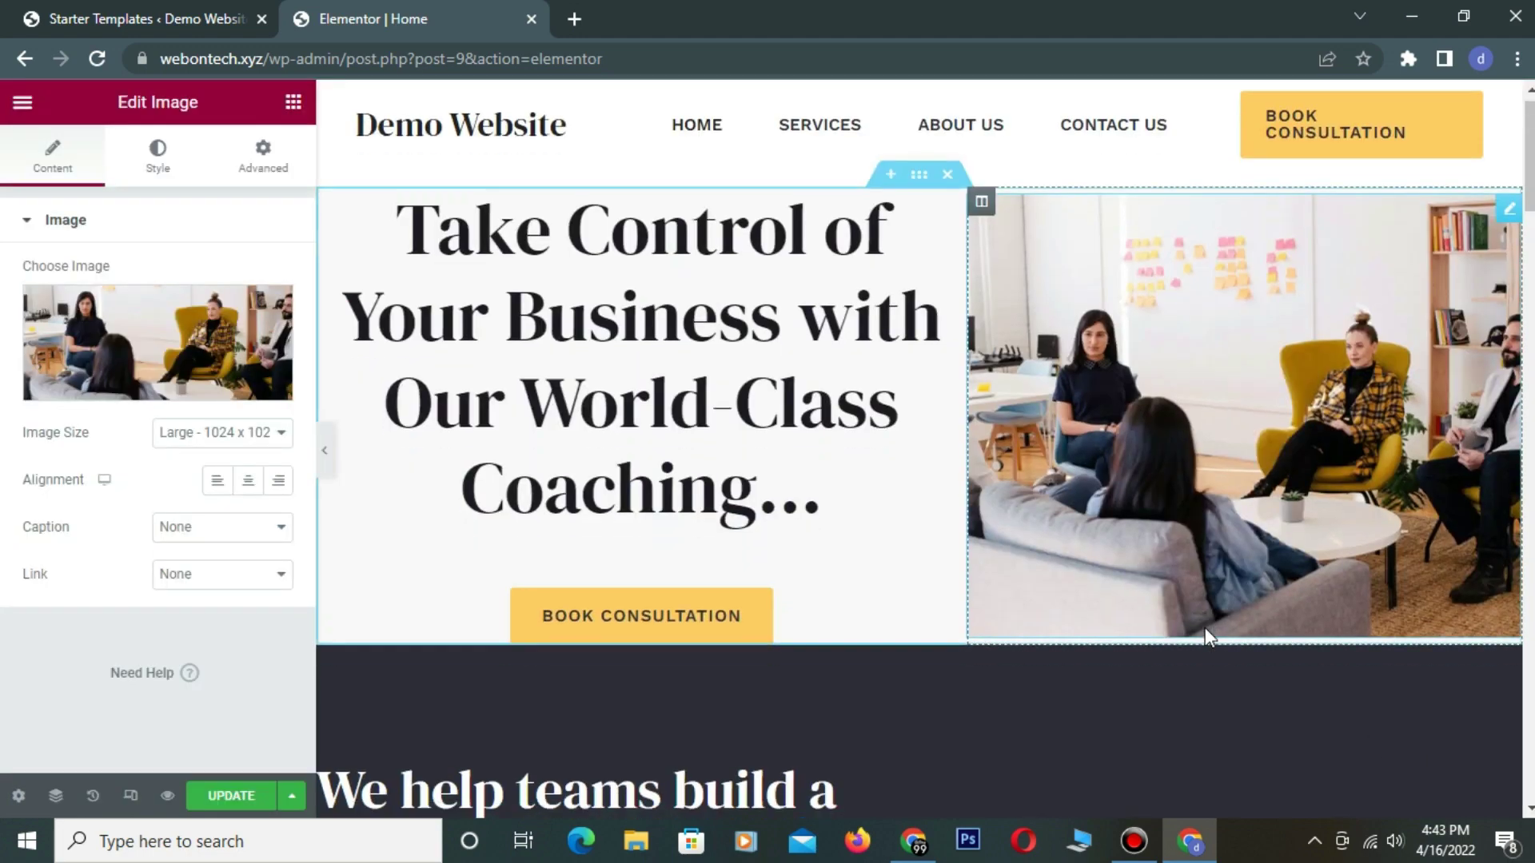
- Look over the edited page and view the style options of the hero heading
{"action": "scroll", "coordinate": [1208, 637], "scroll_direction": "down", "scroll_amount": 15}
{"action": "scroll", "coordinate": [1205, 627], "scroll_direction": "up", "scroll_amount": 15}
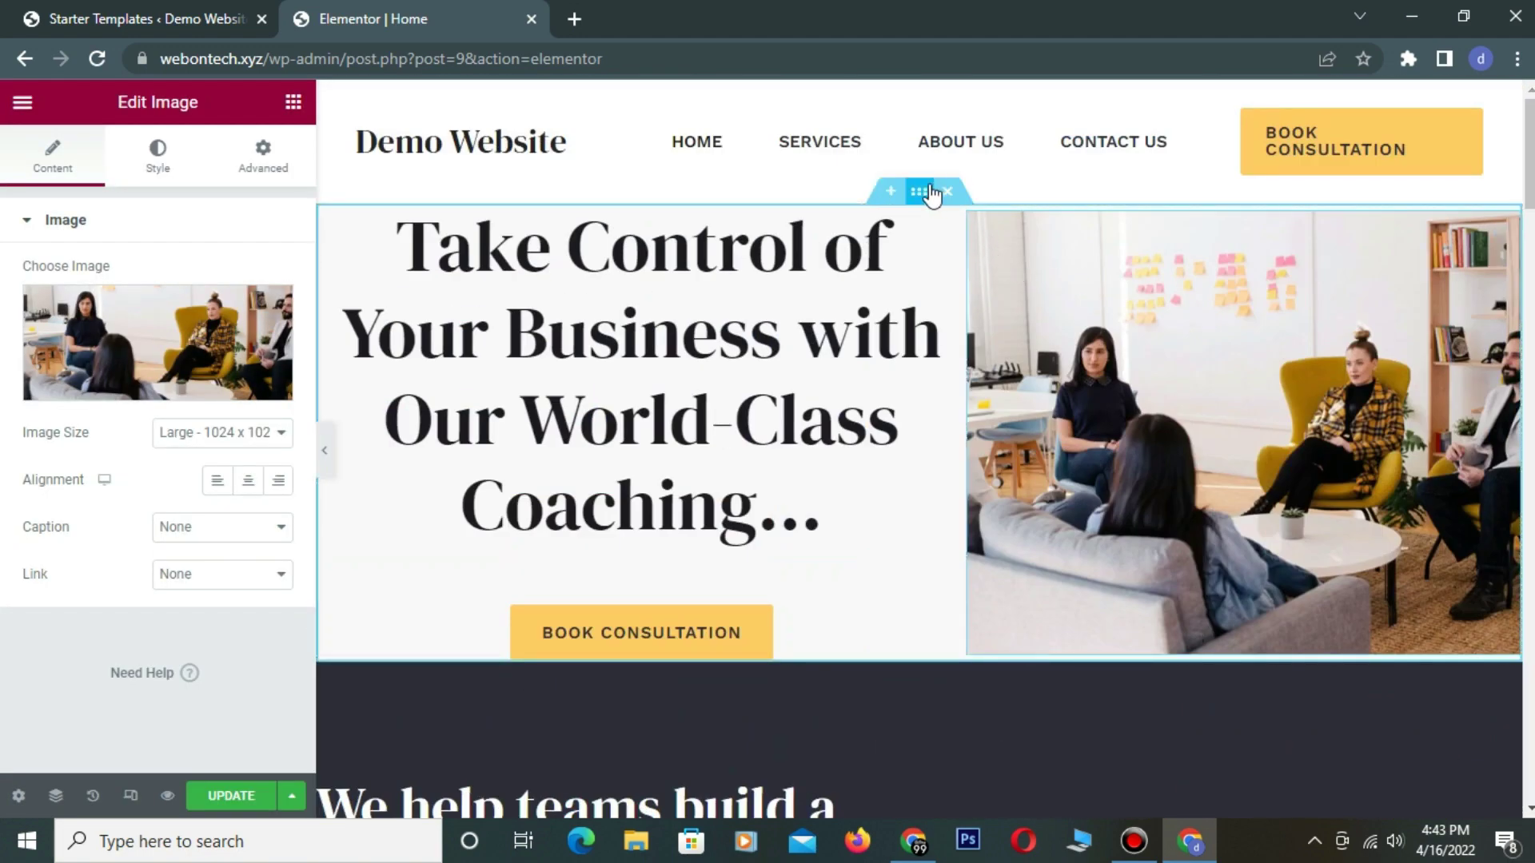
{"action": "left_click", "coordinate": [931, 193]}
{"action": "left_click", "coordinate": [909, 280]}
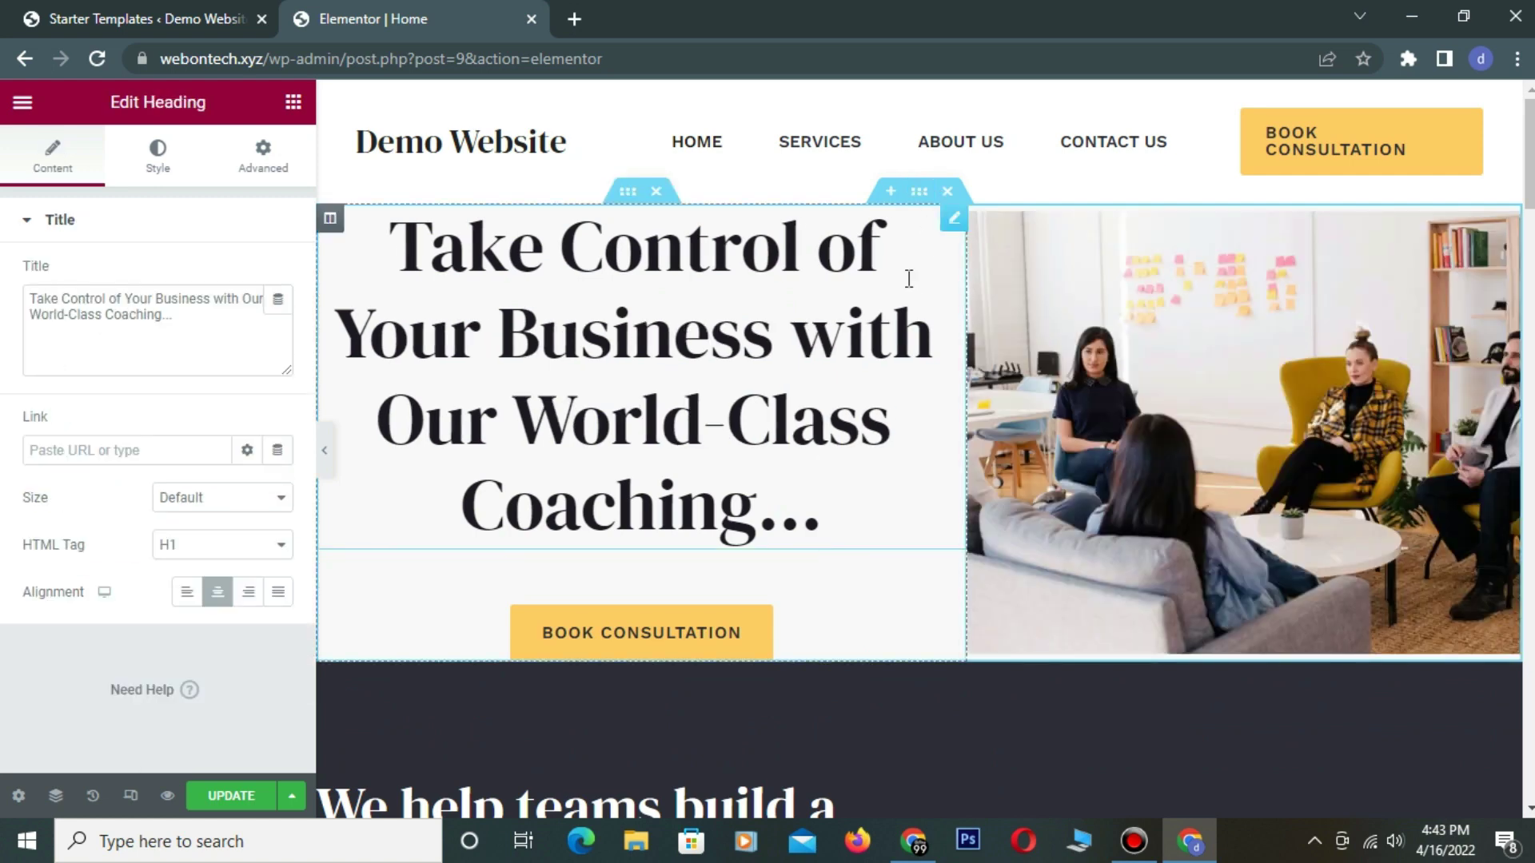
{"action": "left_click", "coordinate": [157, 156]}
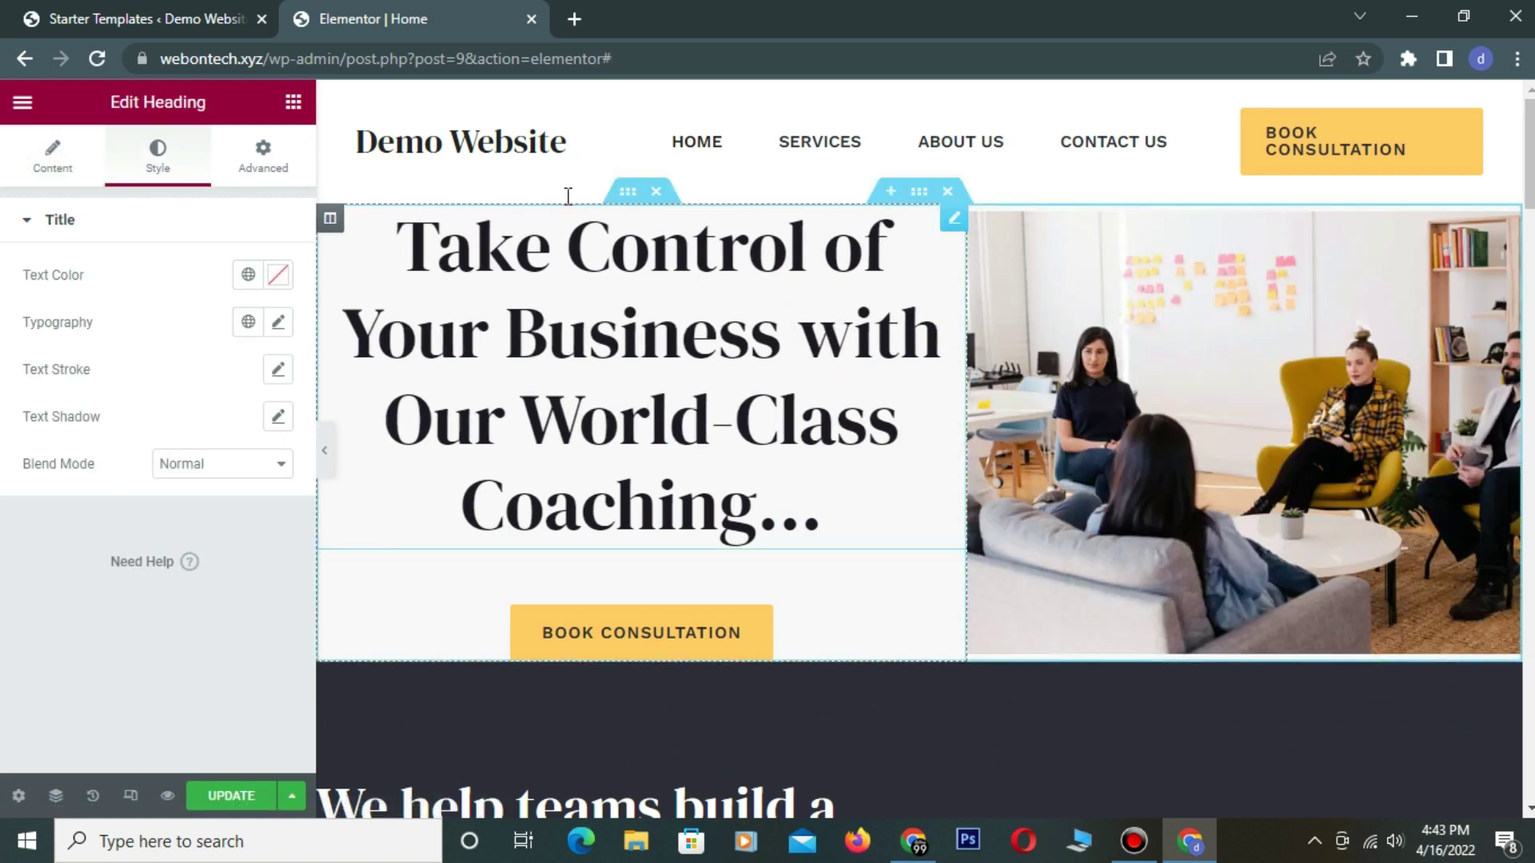
{"action": "scroll", "coordinate": [1252, 216], "scroll_direction": "down", "scroll_amount": 5}
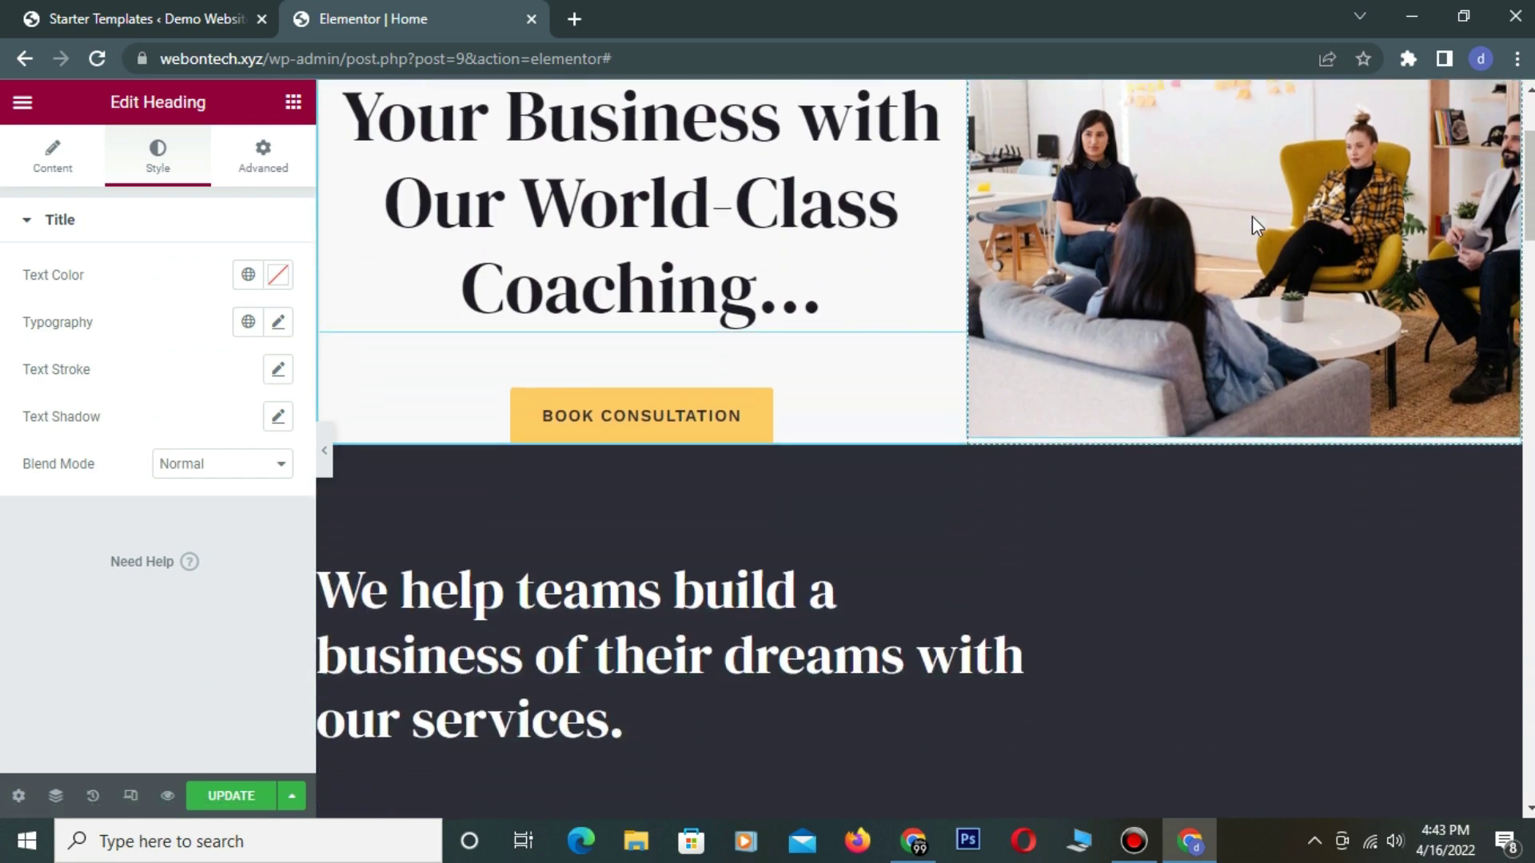
- Examine the content settings of the services section's heading, its "Identify Goals" box, and the View All Services button's text and link
{"action": "left_click", "coordinate": [623, 590]}
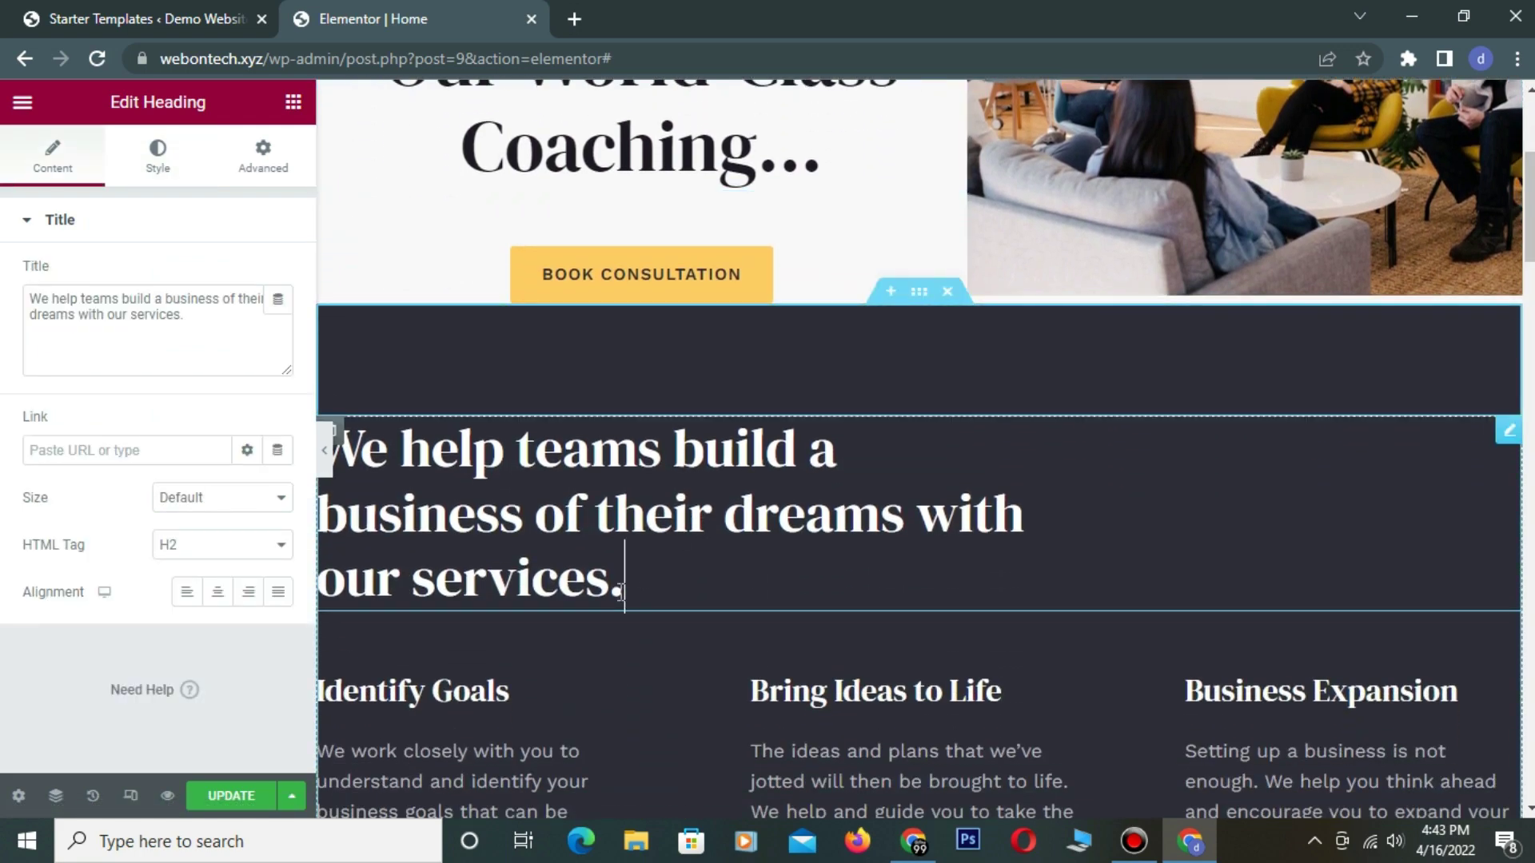
{"action": "scroll", "coordinate": [622, 591], "scroll_direction": "down", "scroll_amount": 5}
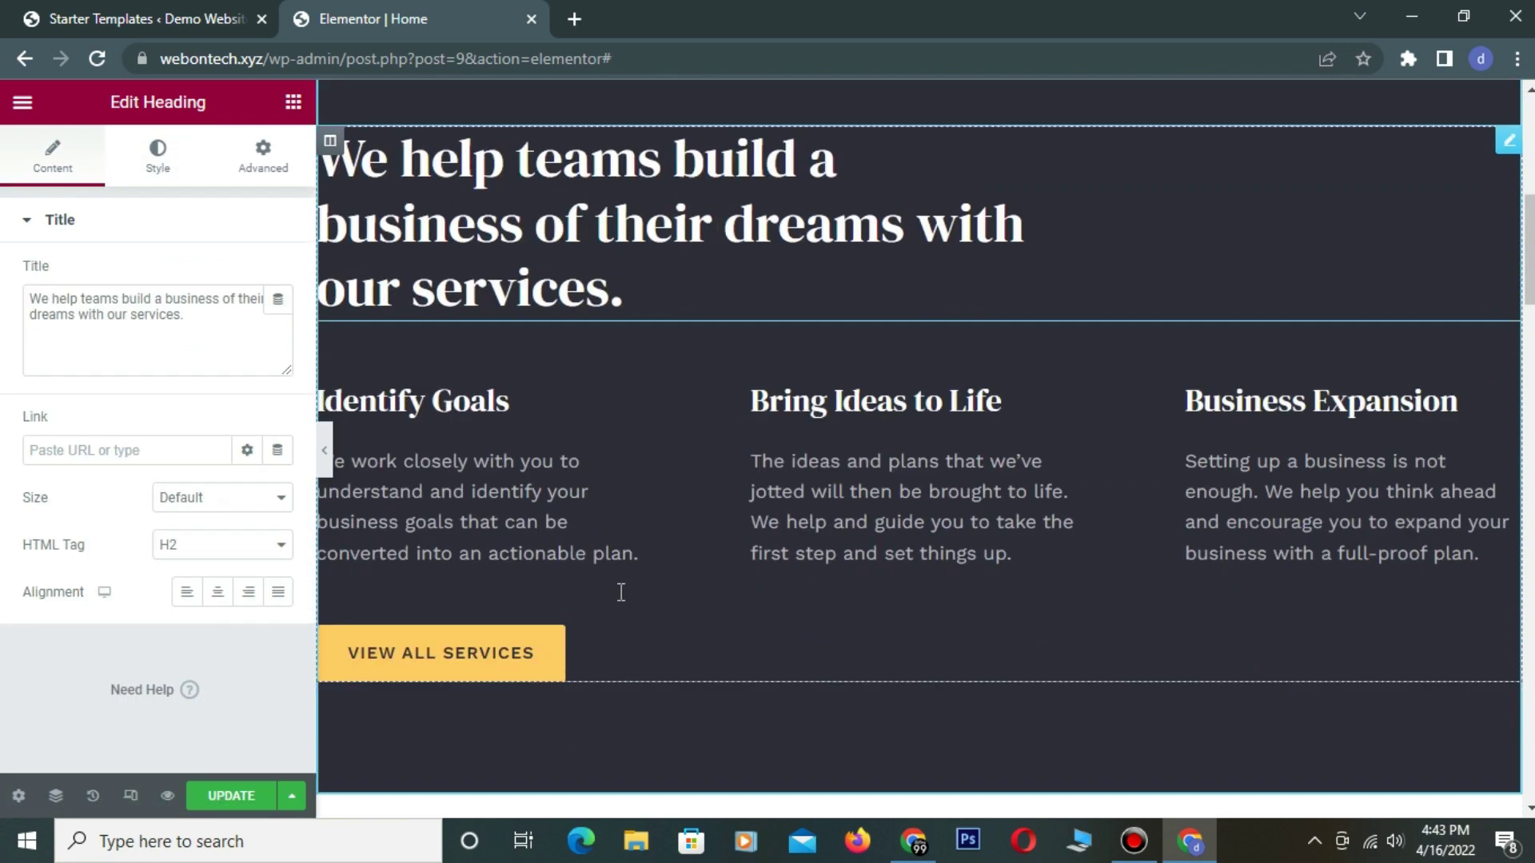
{"action": "left_click", "coordinate": [442, 302]}
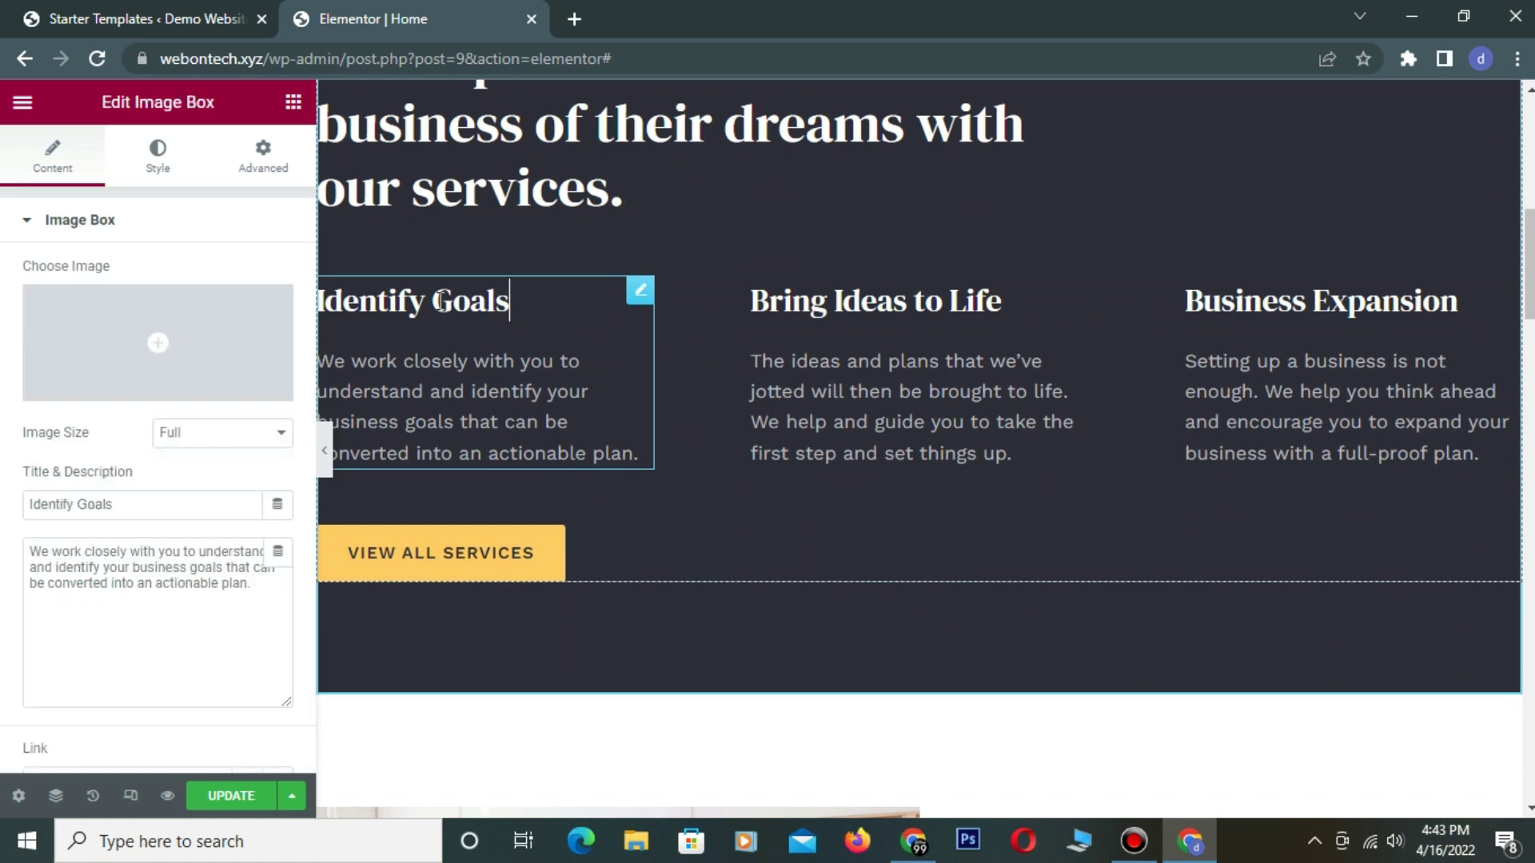
{"action": "triple_click", "coordinate": [439, 301]}
{"action": "left_click", "coordinate": [394, 537]}
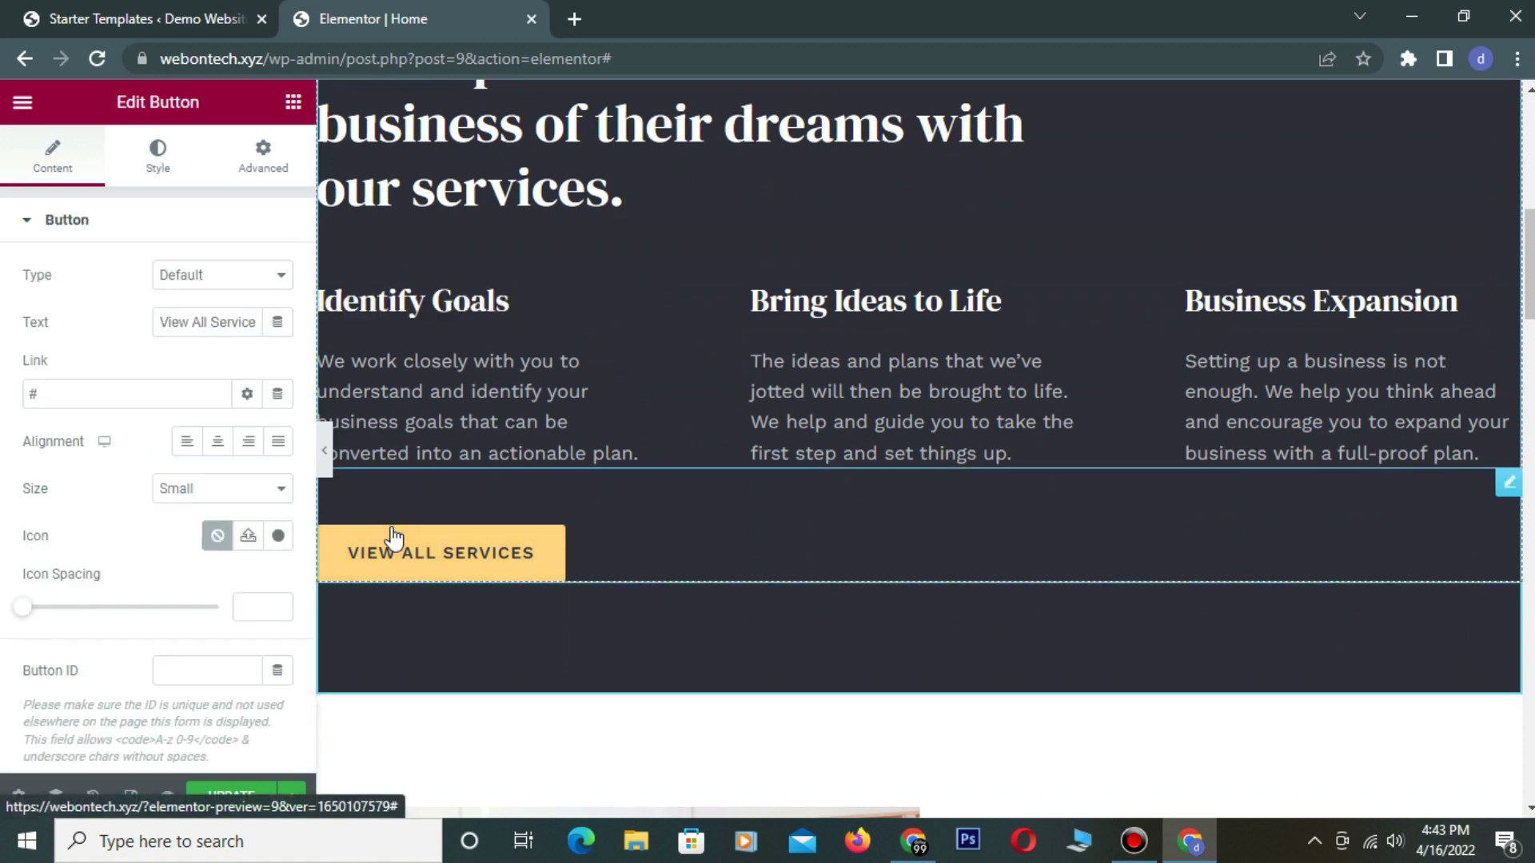
{"action": "left_click", "coordinate": [117, 394]}
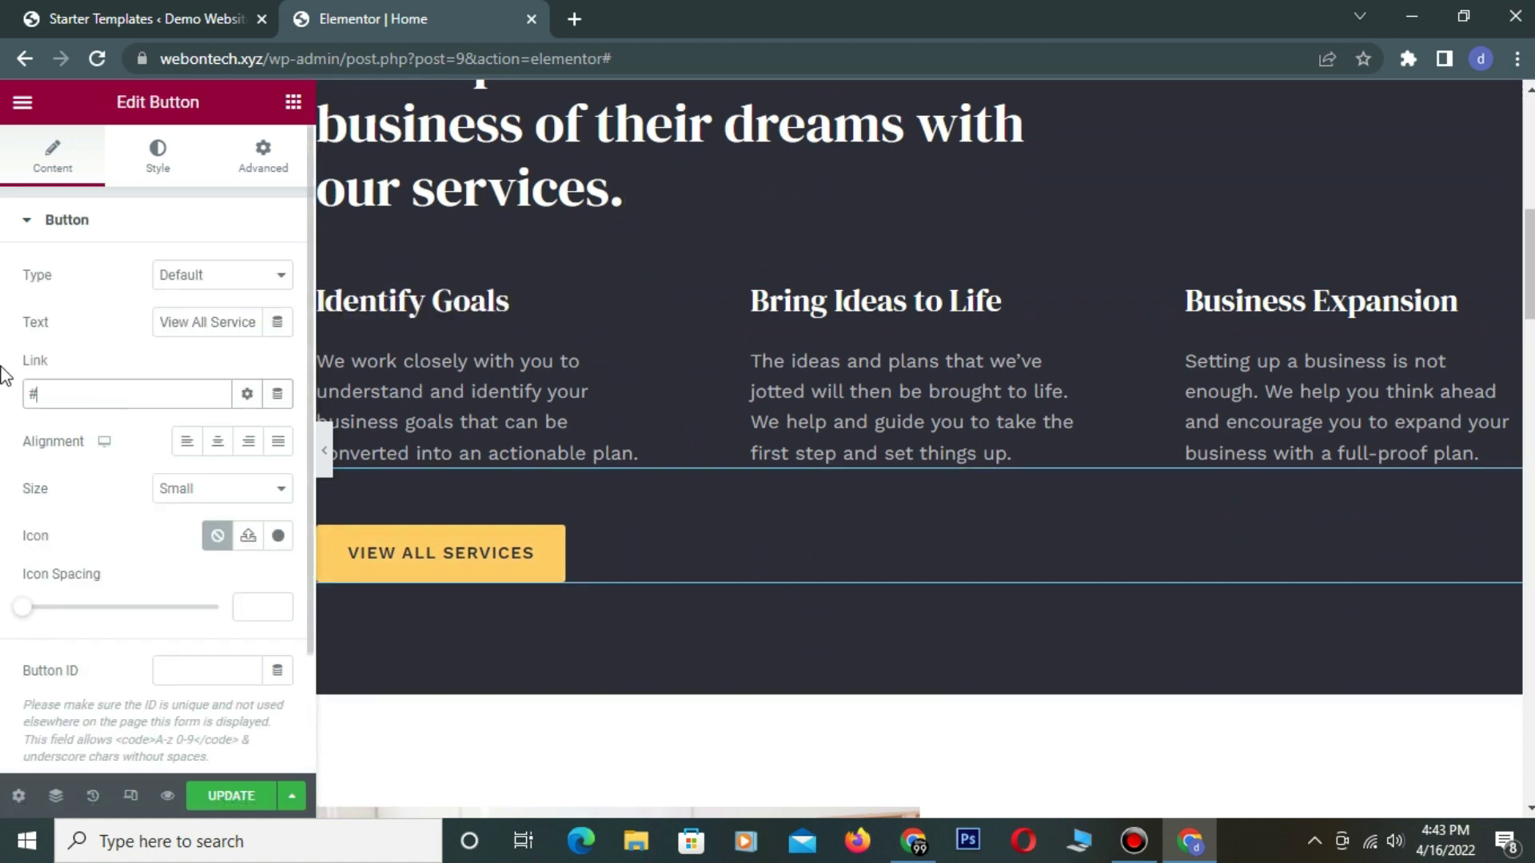
{"action": "double_click", "coordinate": [221, 322]}
{"action": "key", "text": "ctrl+a"}
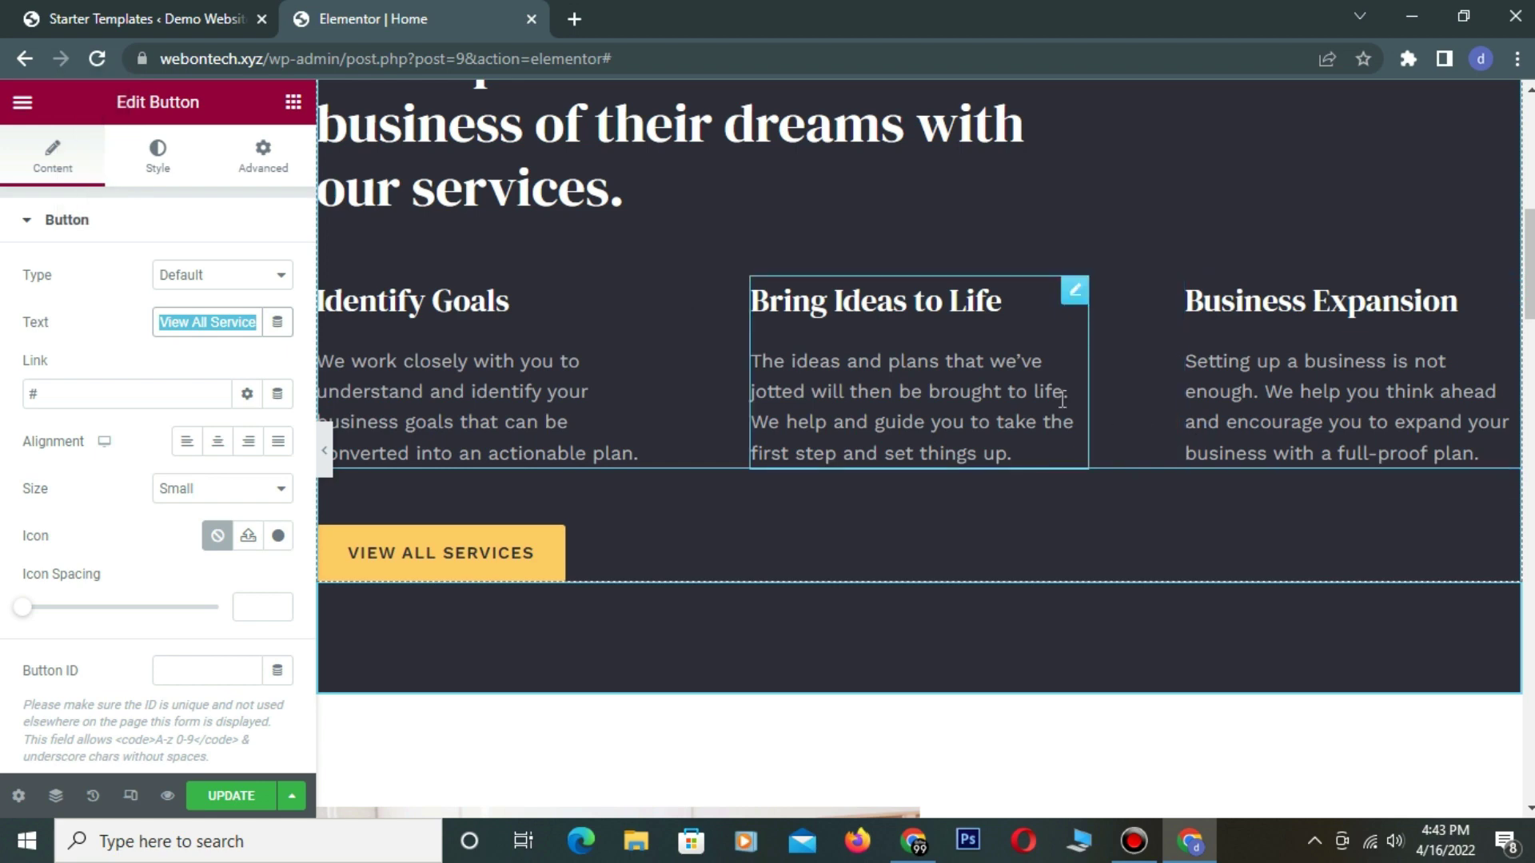
- Examine the "Trust Us" heading and the editable title and description of the "We Are Here to Help!" box
{"action": "scroll", "coordinate": [1062, 399], "scroll_direction": "down", "scroll_amount": 2}
{"action": "scroll", "coordinate": [1062, 399], "scroll_direction": "down", "scroll_amount": 4}
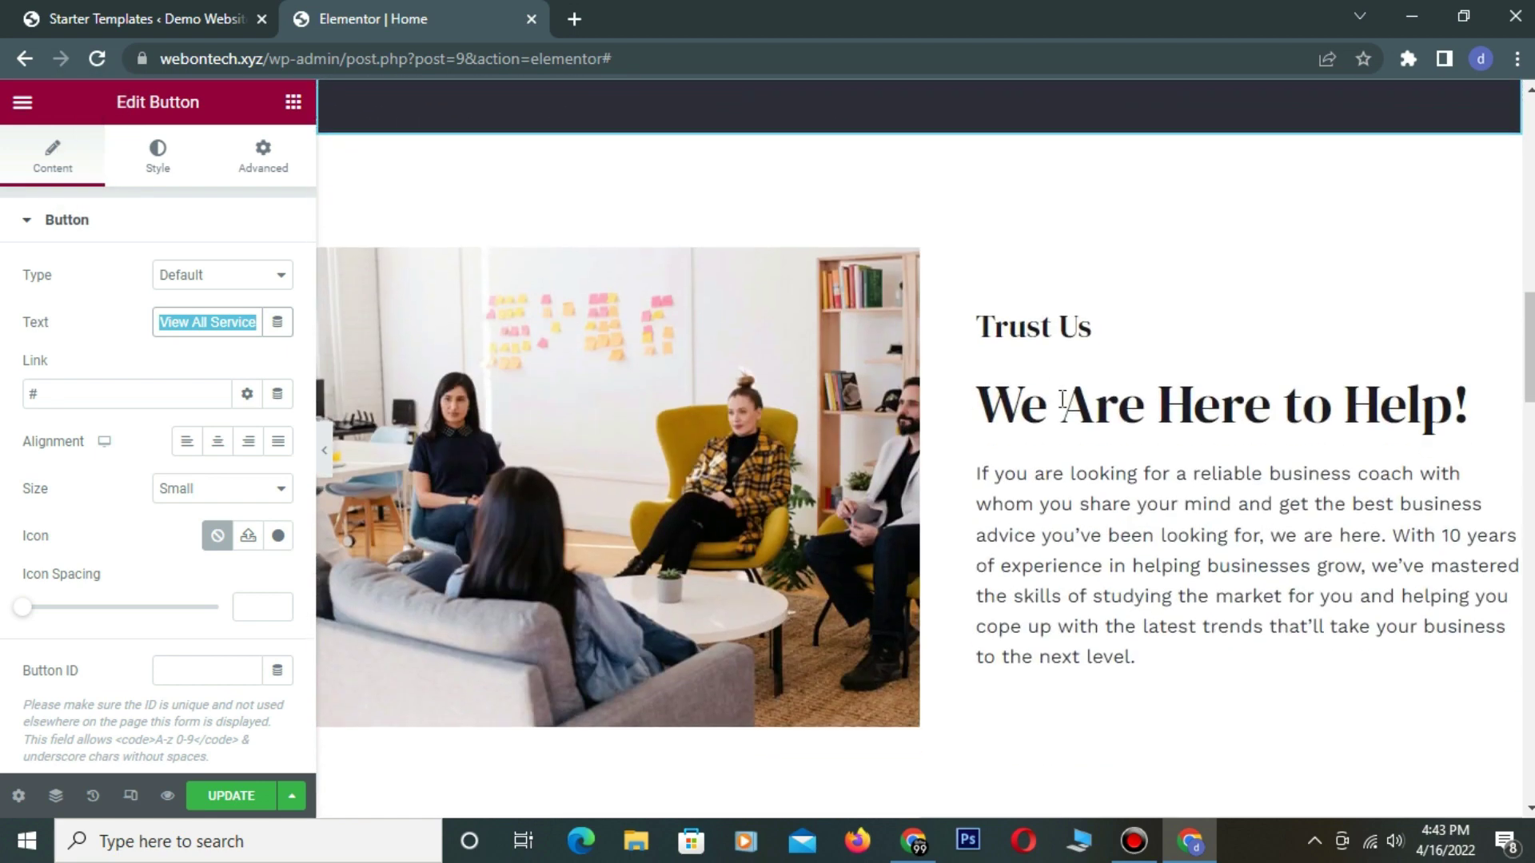
{"action": "left_click", "coordinate": [1100, 333]}
{"action": "triple_click", "coordinate": [1110, 404]}
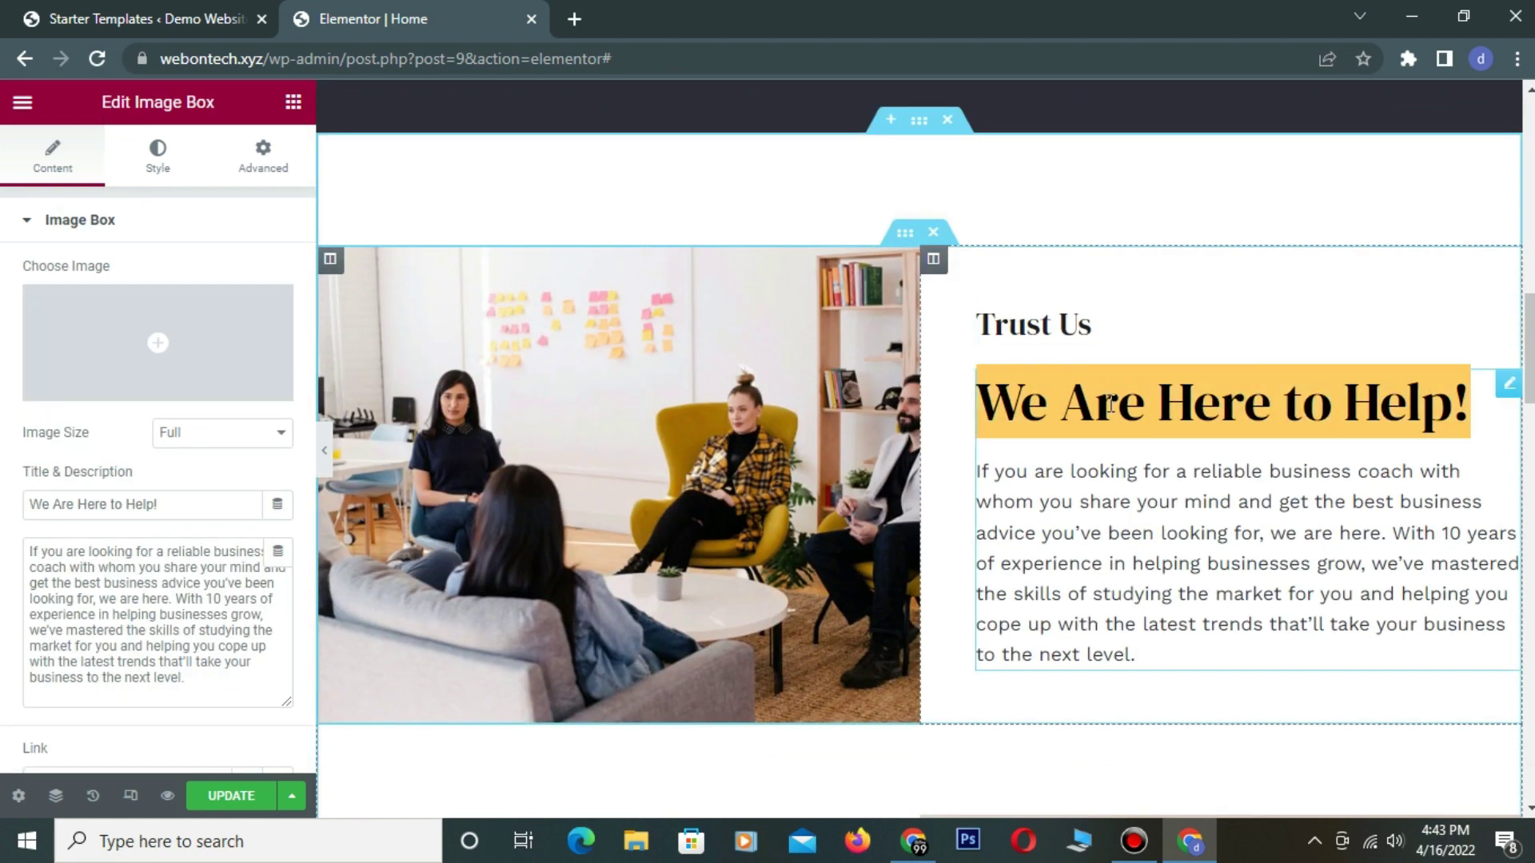
{"action": "triple_click", "coordinate": [1088, 501]}
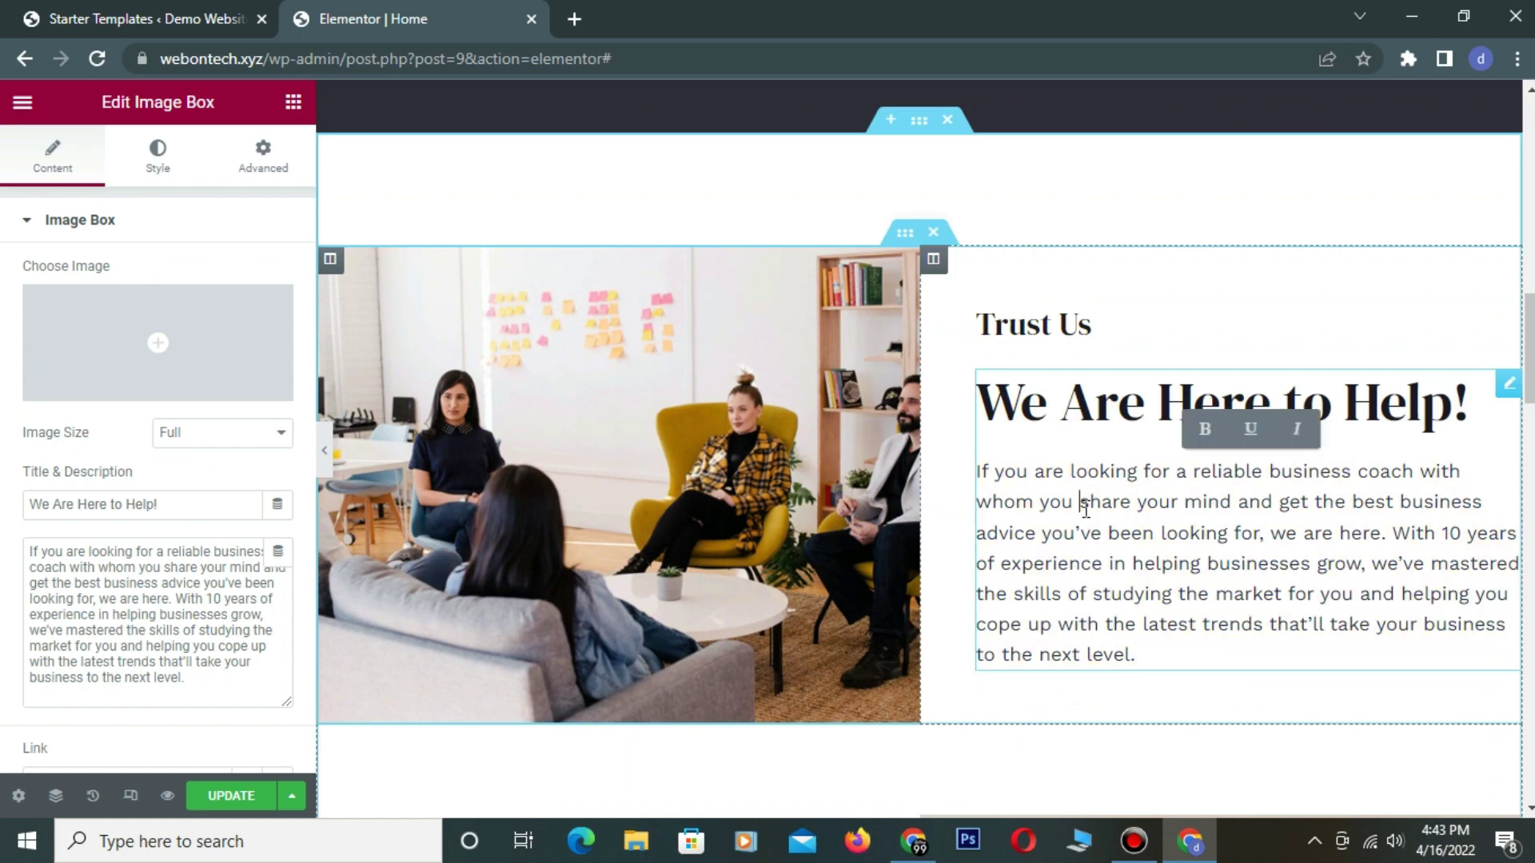
{"action": "double_click", "coordinate": [1087, 504]}
{"action": "triple_click", "coordinate": [1086, 503]}
- Examine the "Why Choose Us?" title and description, the "Passion & Commitment" heading's title and link, and the section's image settings
{"action": "scroll", "coordinate": [1085, 508], "scroll_direction": "down", "scroll_amount": 6}
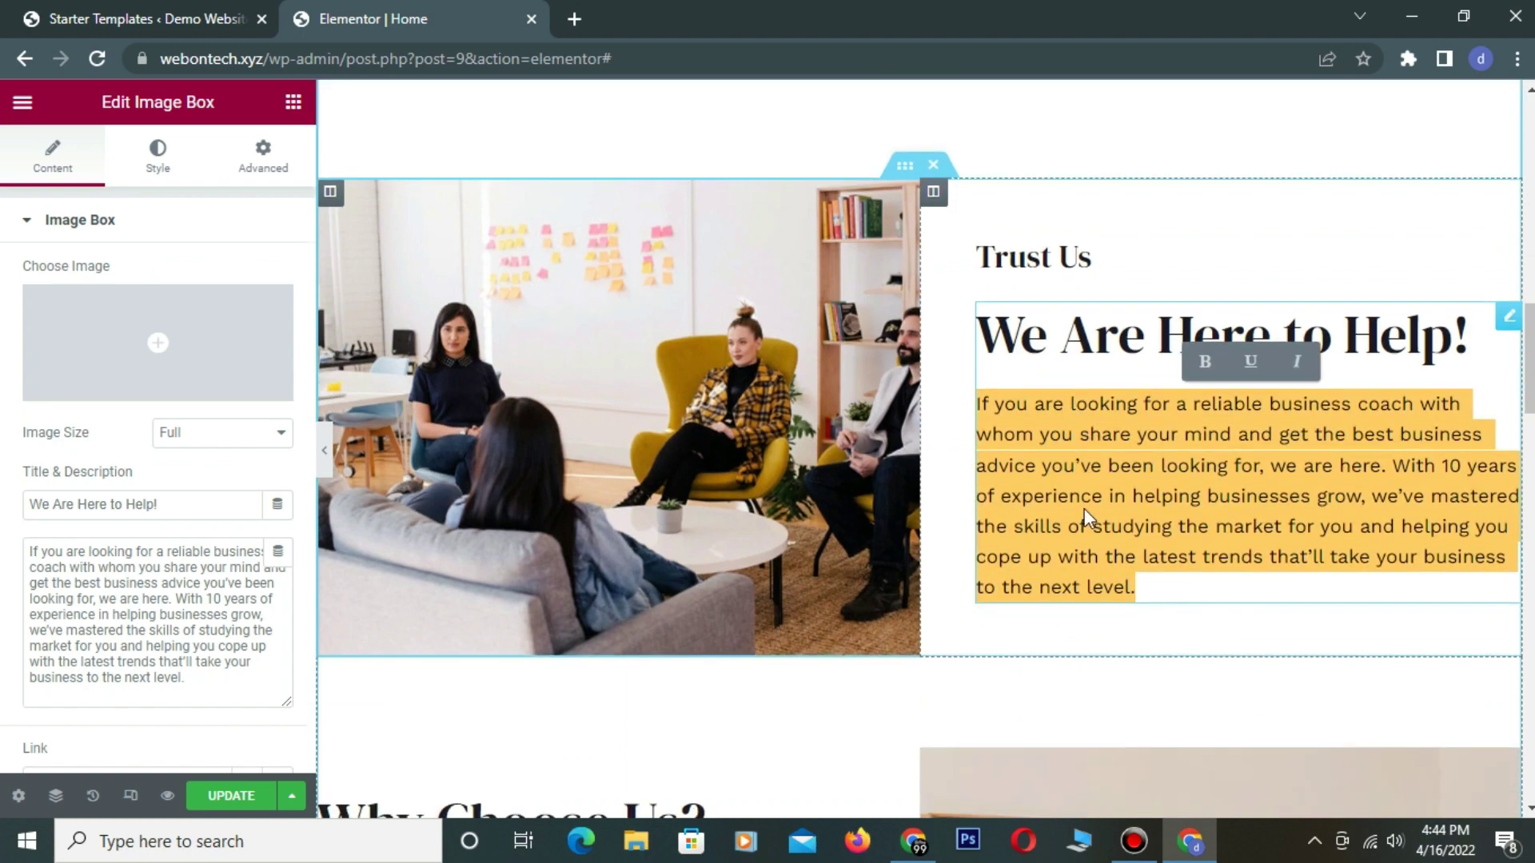
{"action": "left_click", "coordinate": [642, 411]}
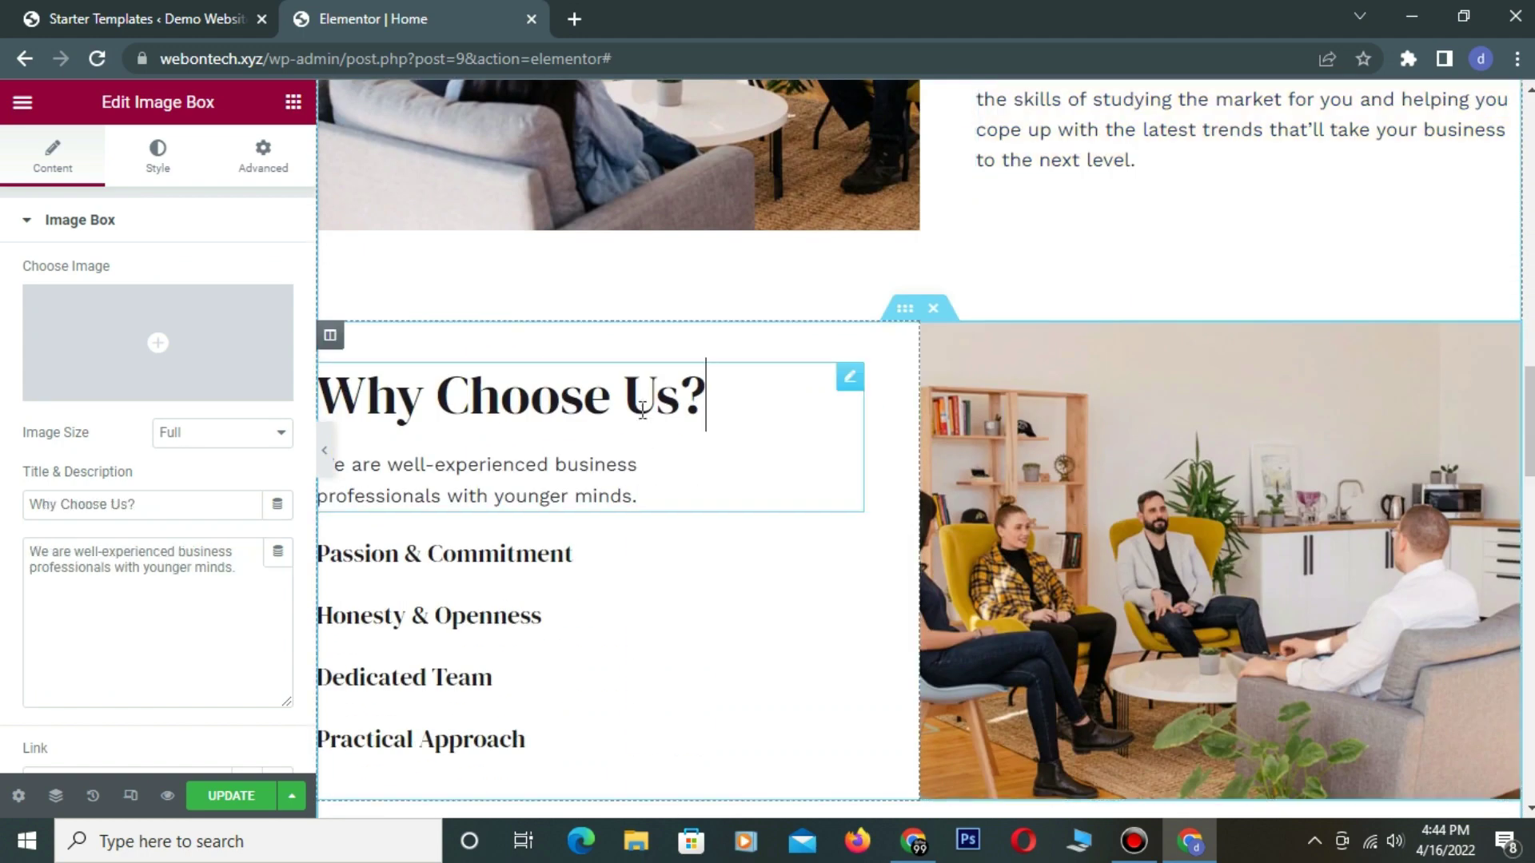
{"action": "triple_click", "coordinate": [642, 411]}
{"action": "triple_click", "coordinate": [591, 493]}
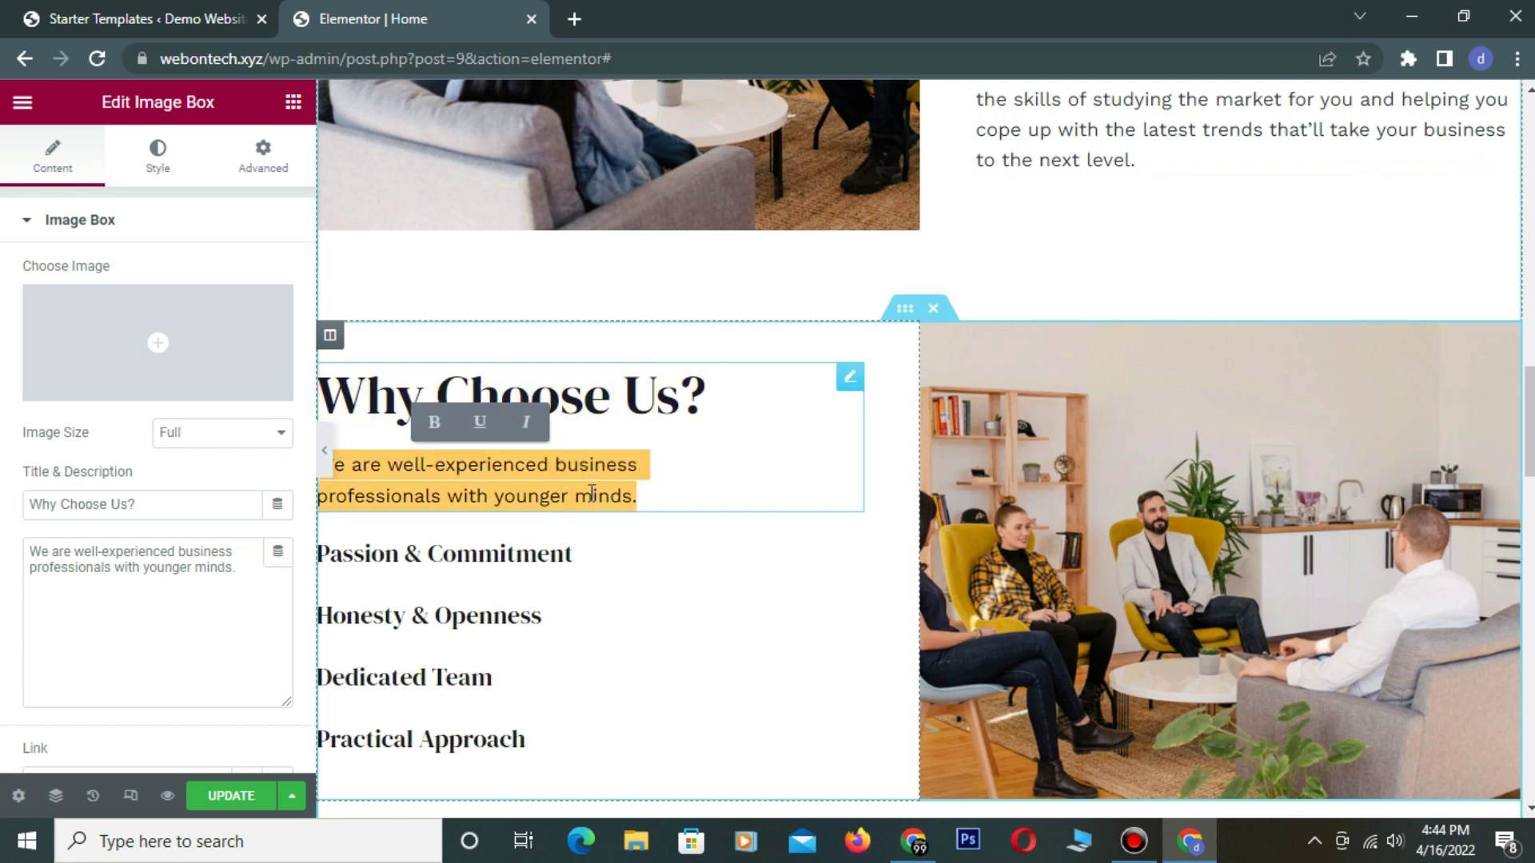
{"action": "left_click", "coordinate": [551, 564]}
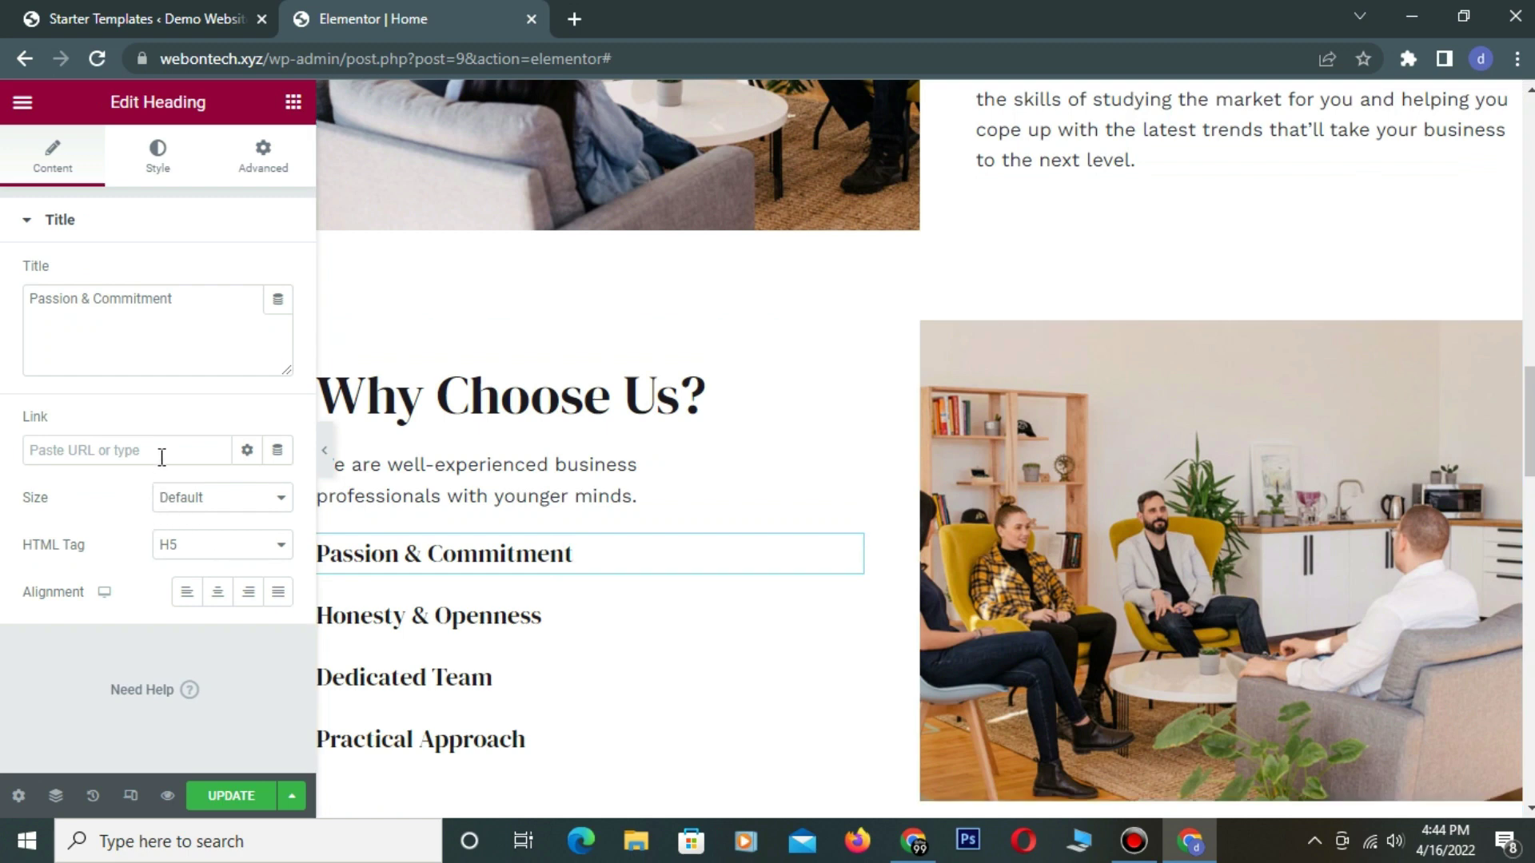
{"action": "left_click", "coordinate": [105, 457]}
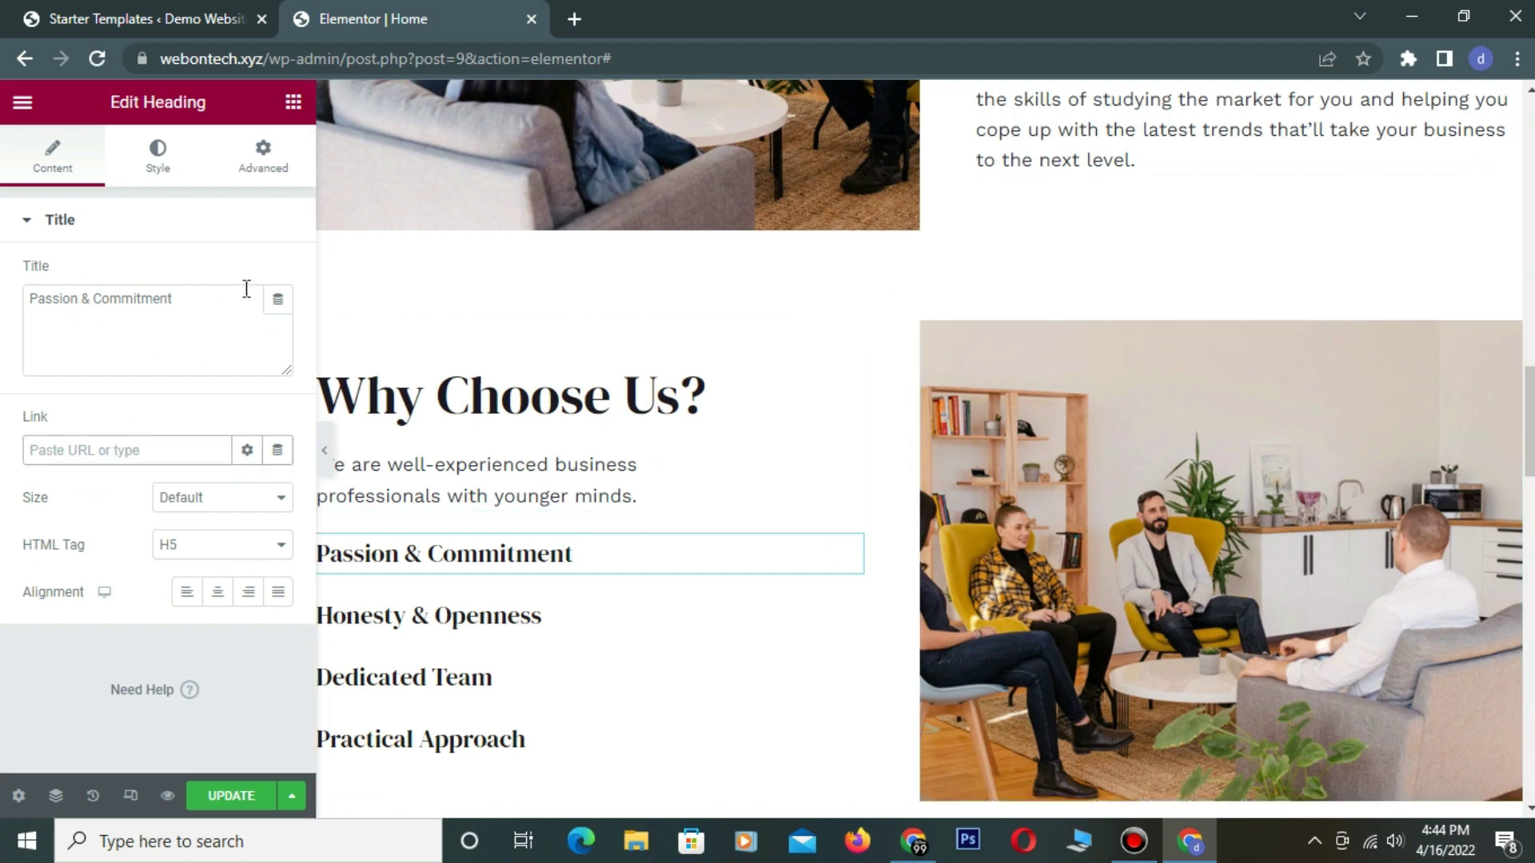
{"action": "left_click_drag", "start_coordinate": [230, 295], "coordinate": [4, 270]}
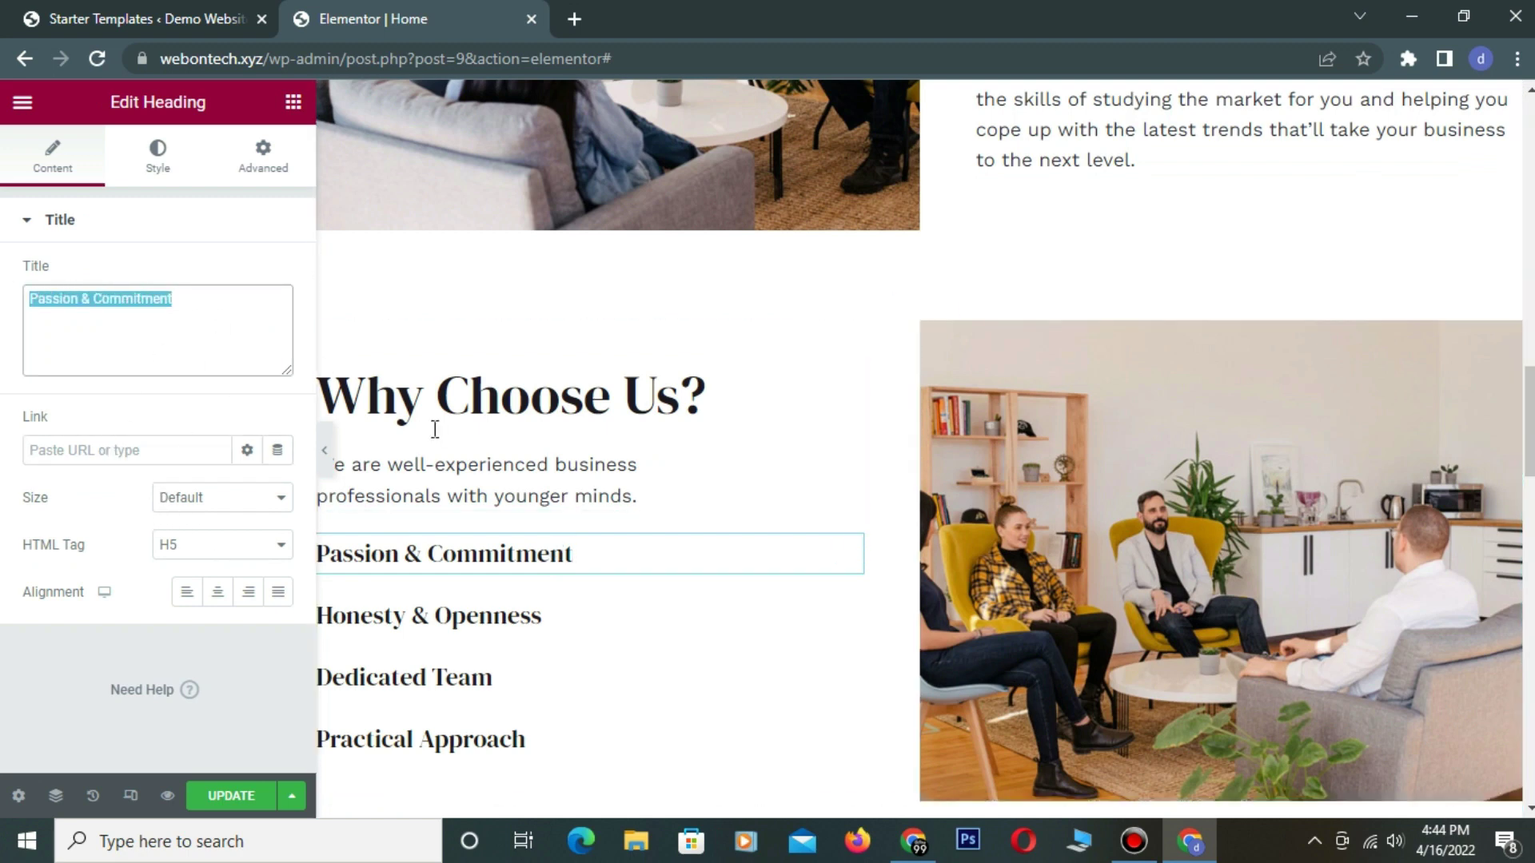
{"action": "left_click", "coordinate": [1200, 495]}
{"action": "scroll", "coordinate": [1201, 500], "scroll_direction": "up", "scroll_amount": 10}
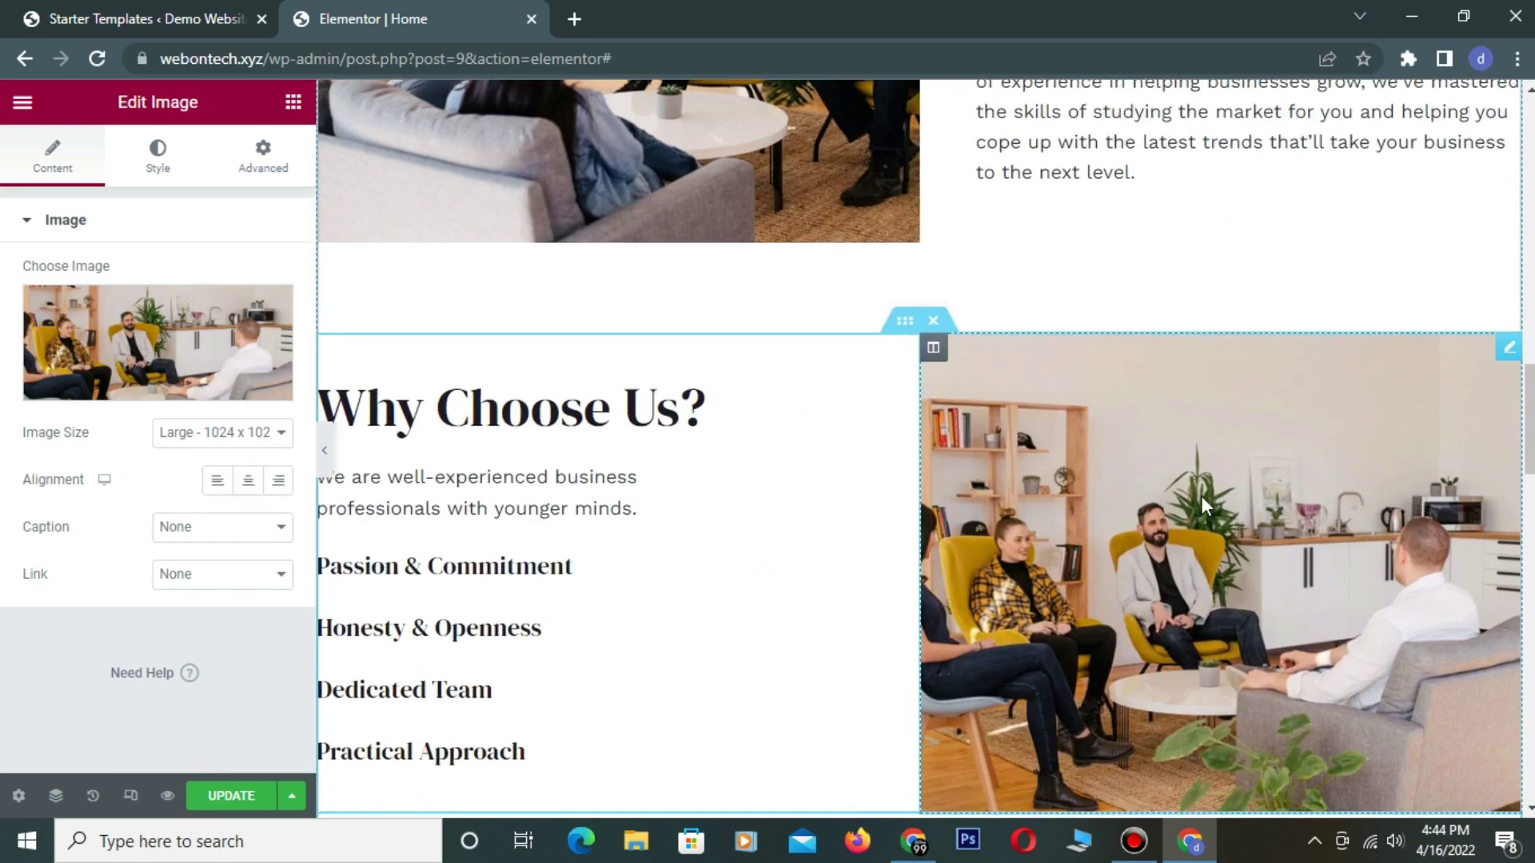
{"action": "scroll", "coordinate": [1206, 506], "scroll_direction": "up", "scroll_amount": 9}
- Add "------" to the end of the "Trusted by Leaders" heading
{"action": "scroll", "coordinate": [1206, 506], "scroll_direction": "down", "scroll_amount": 18}
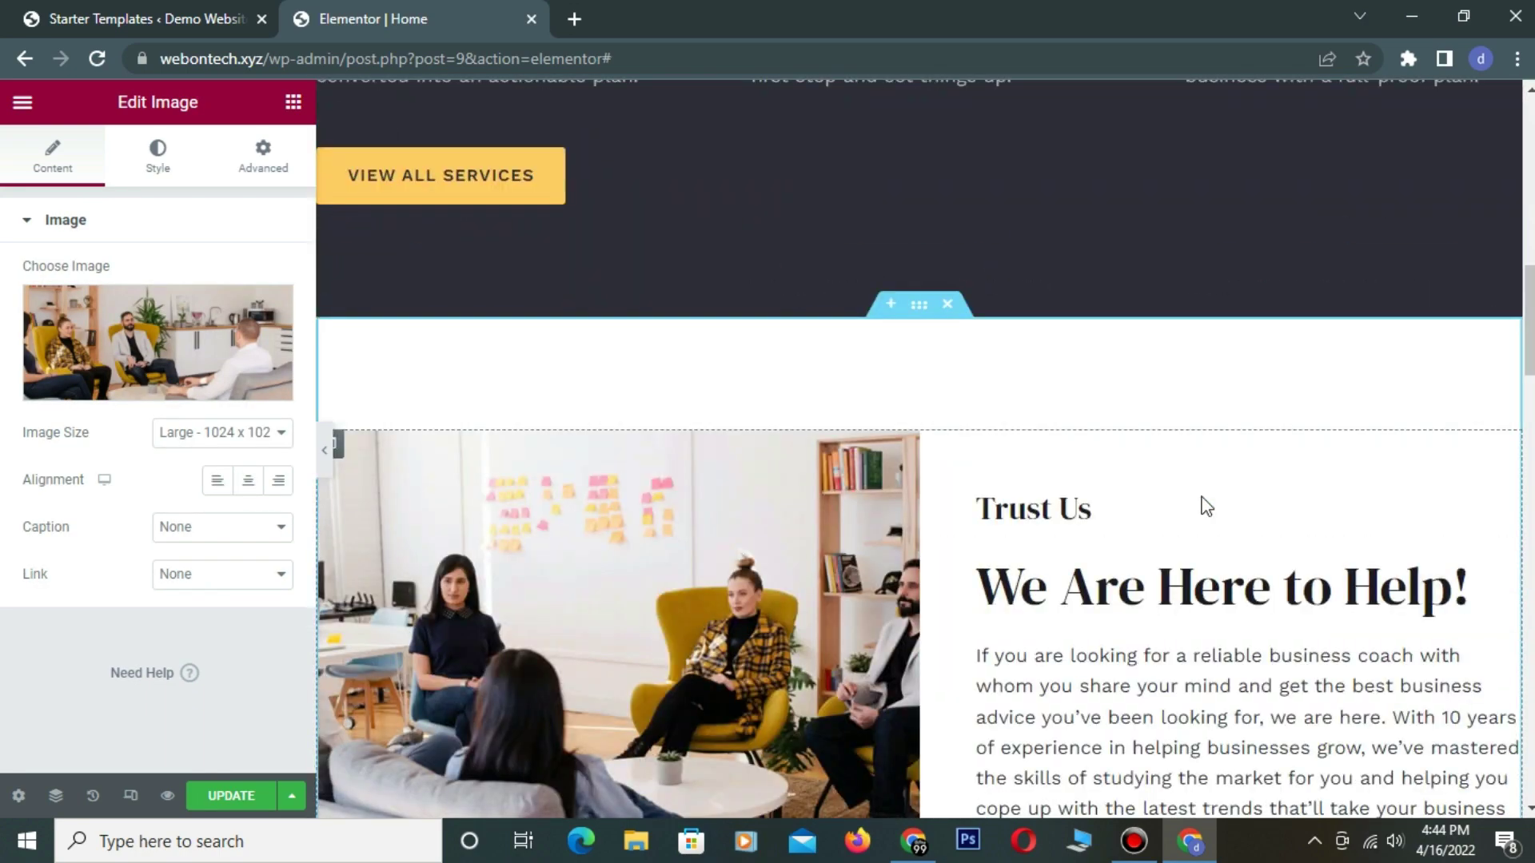
{"action": "scroll", "coordinate": [1199, 506], "scroll_direction": "down", "scroll_amount": 8}
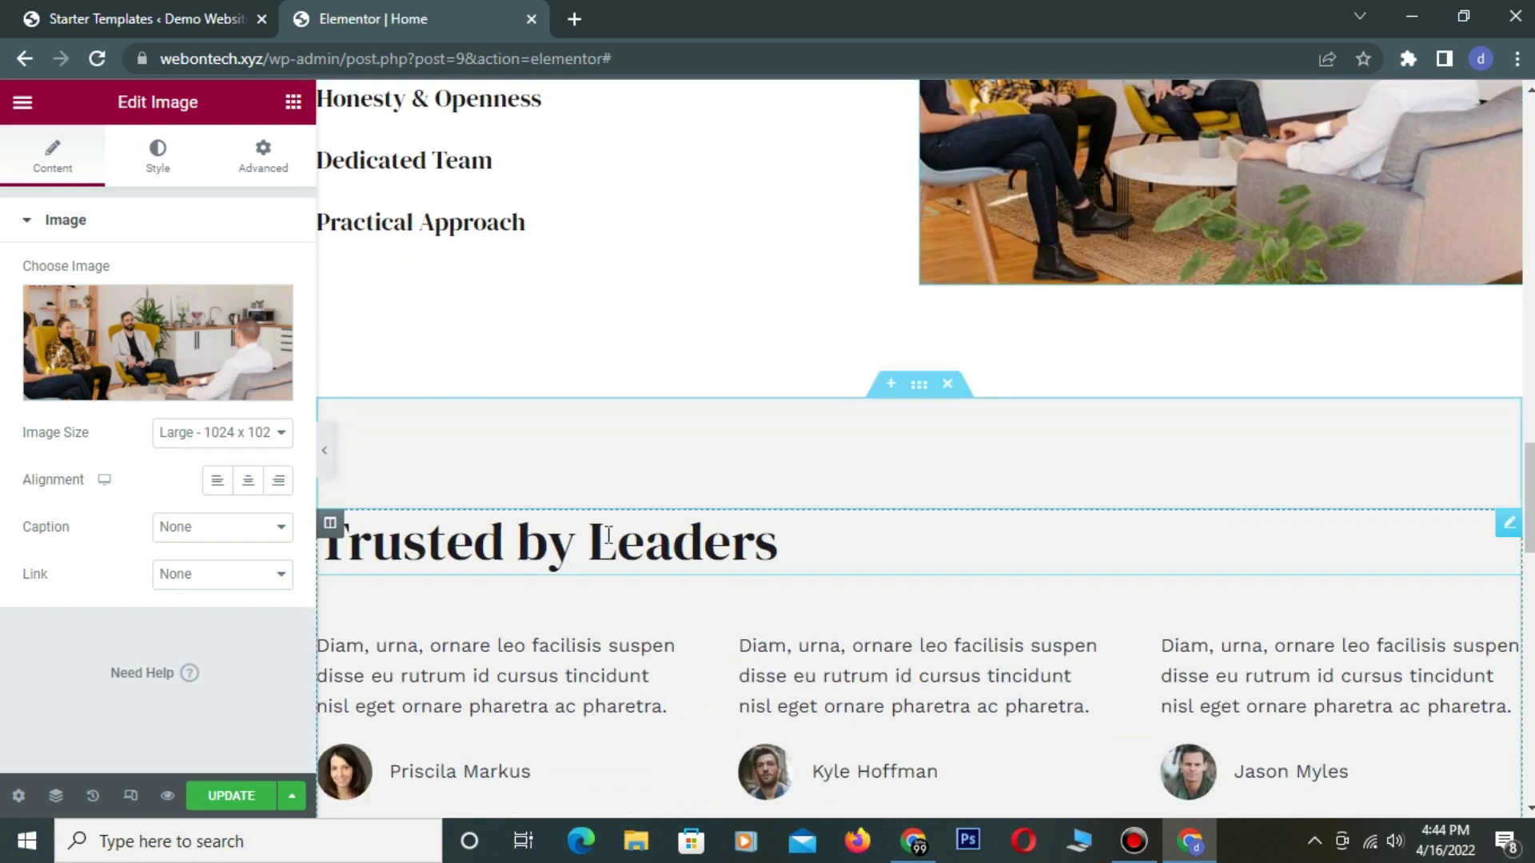
{"action": "left_click", "coordinate": [718, 537]}
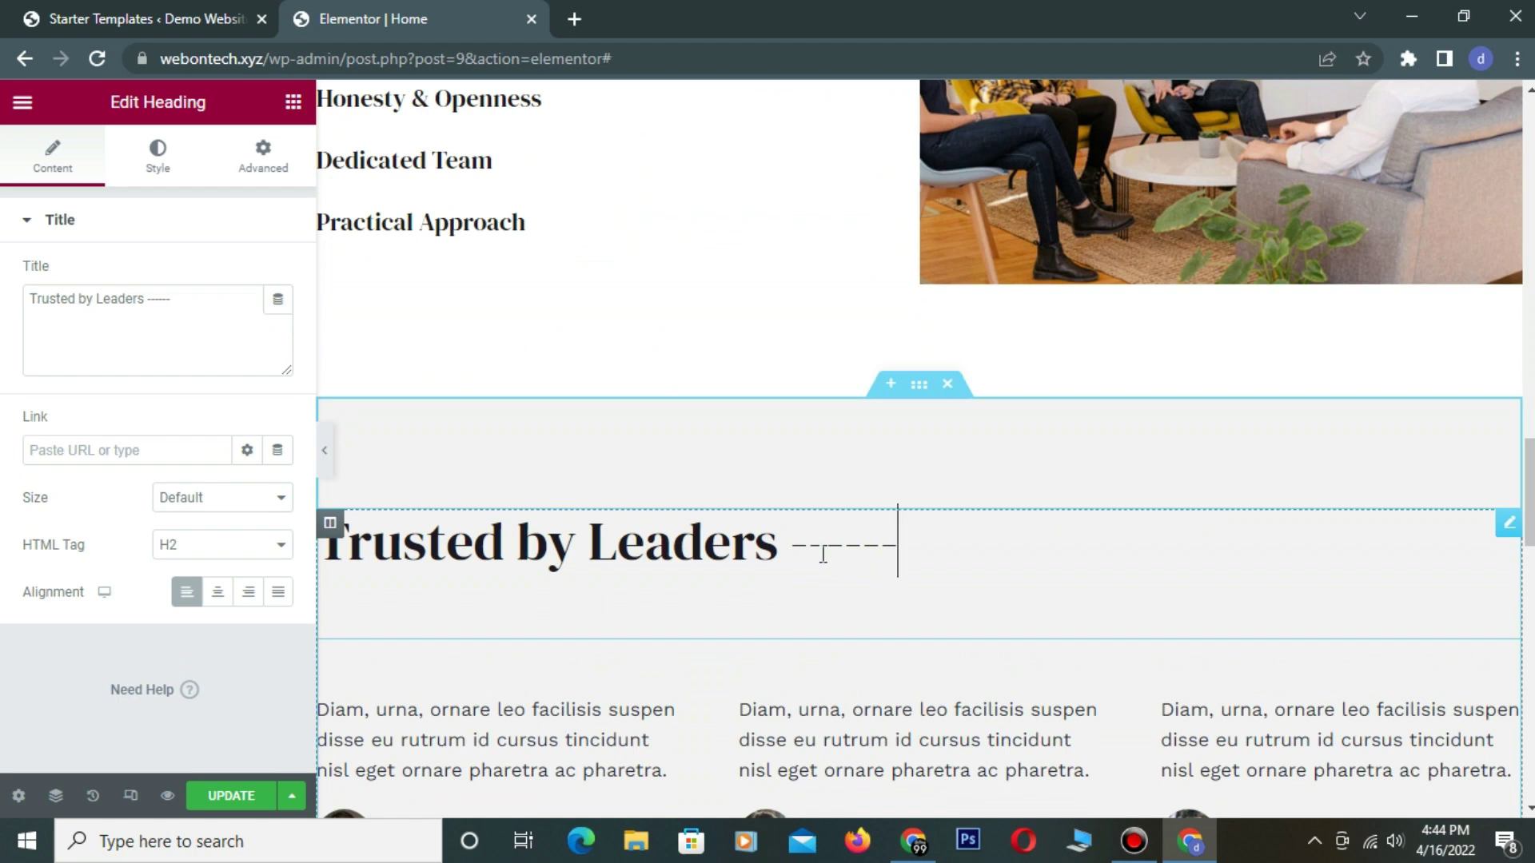
- Examine the content settings of the first two testimonials and the image settings of the client logos below them
{"action": "scroll", "coordinate": [823, 554], "scroll_direction": "down", "scroll_amount": 5}
{"action": "left_click", "coordinate": [589, 397]}
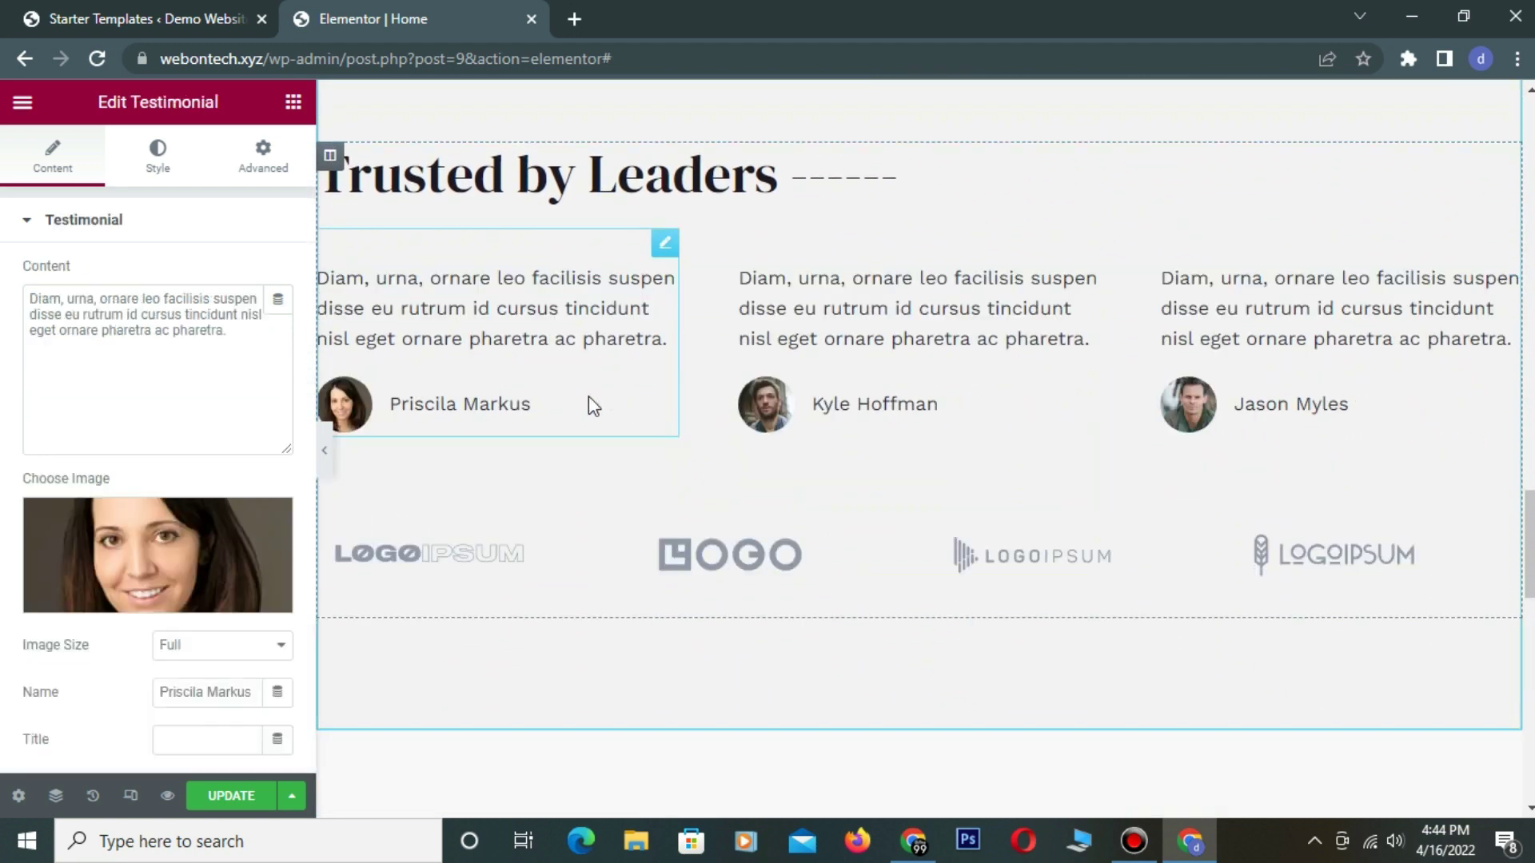
{"action": "left_click", "coordinate": [799, 417]}
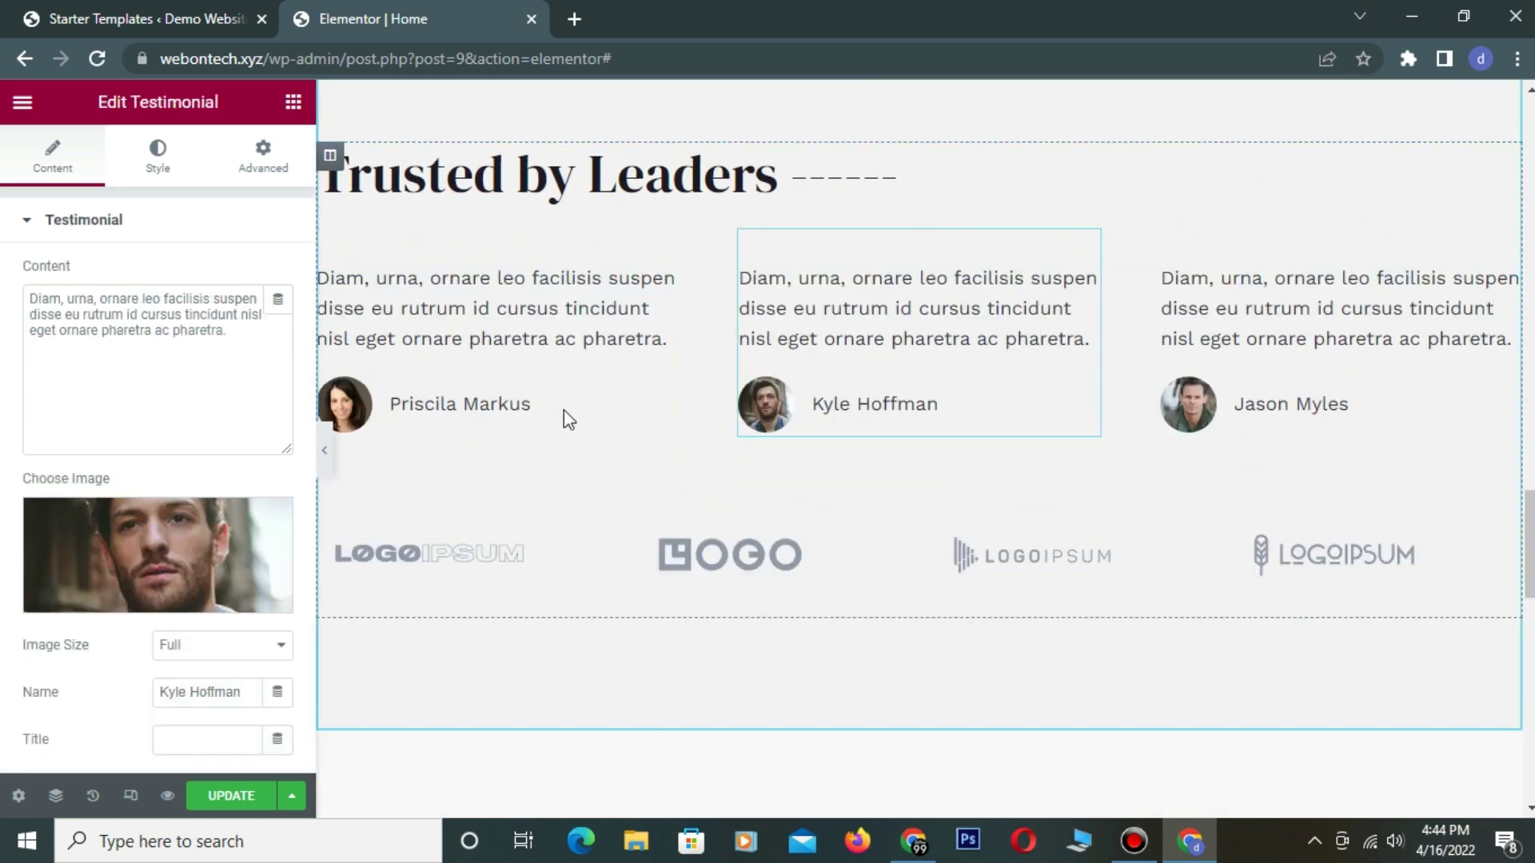
{"action": "triple_click", "coordinate": [94, 300]}
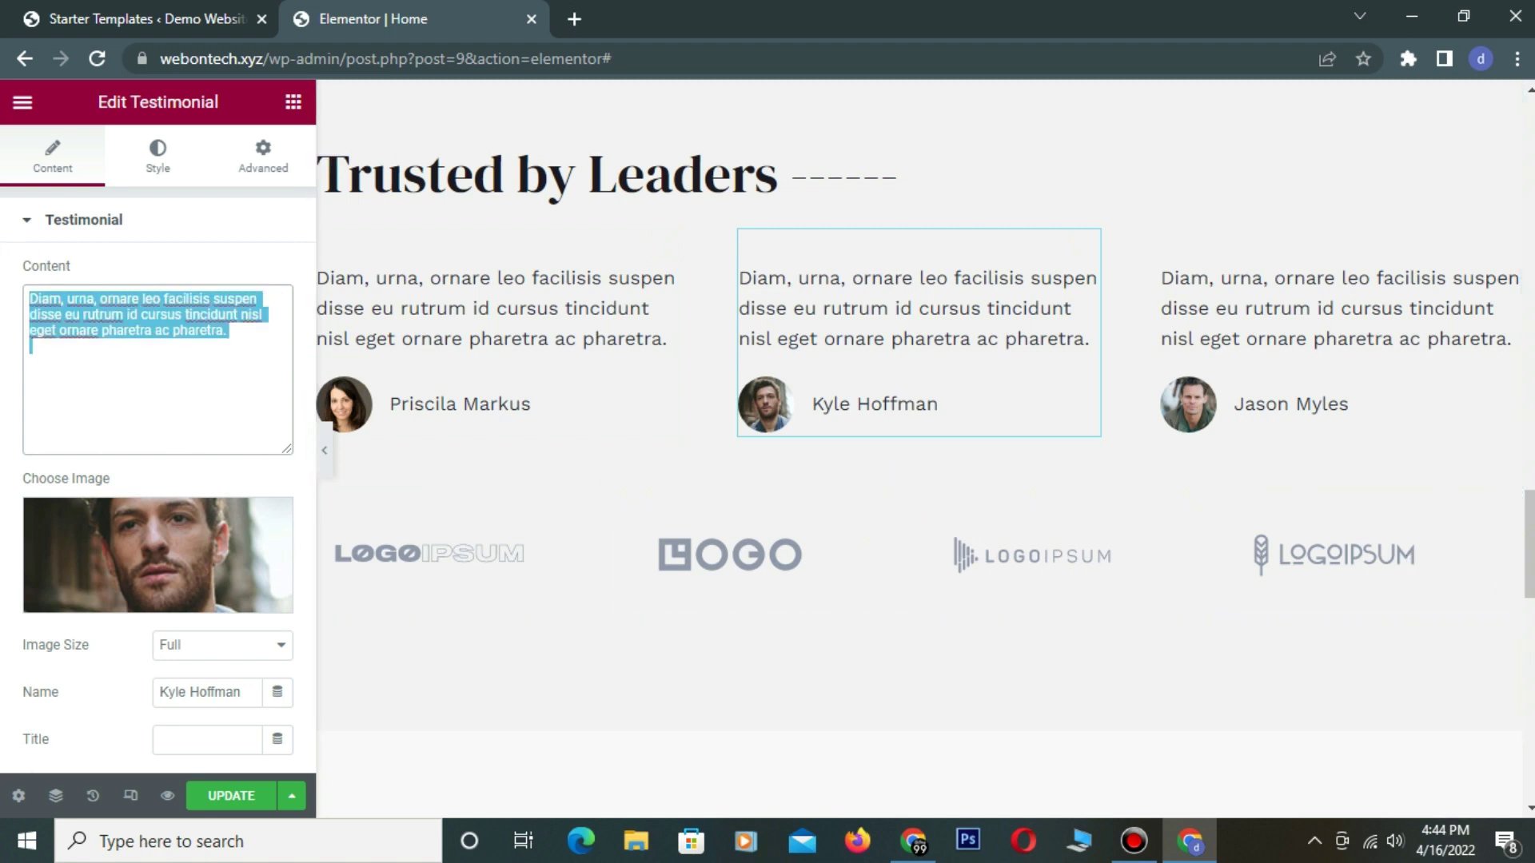
{"action": "left_click", "coordinate": [1263, 610]}
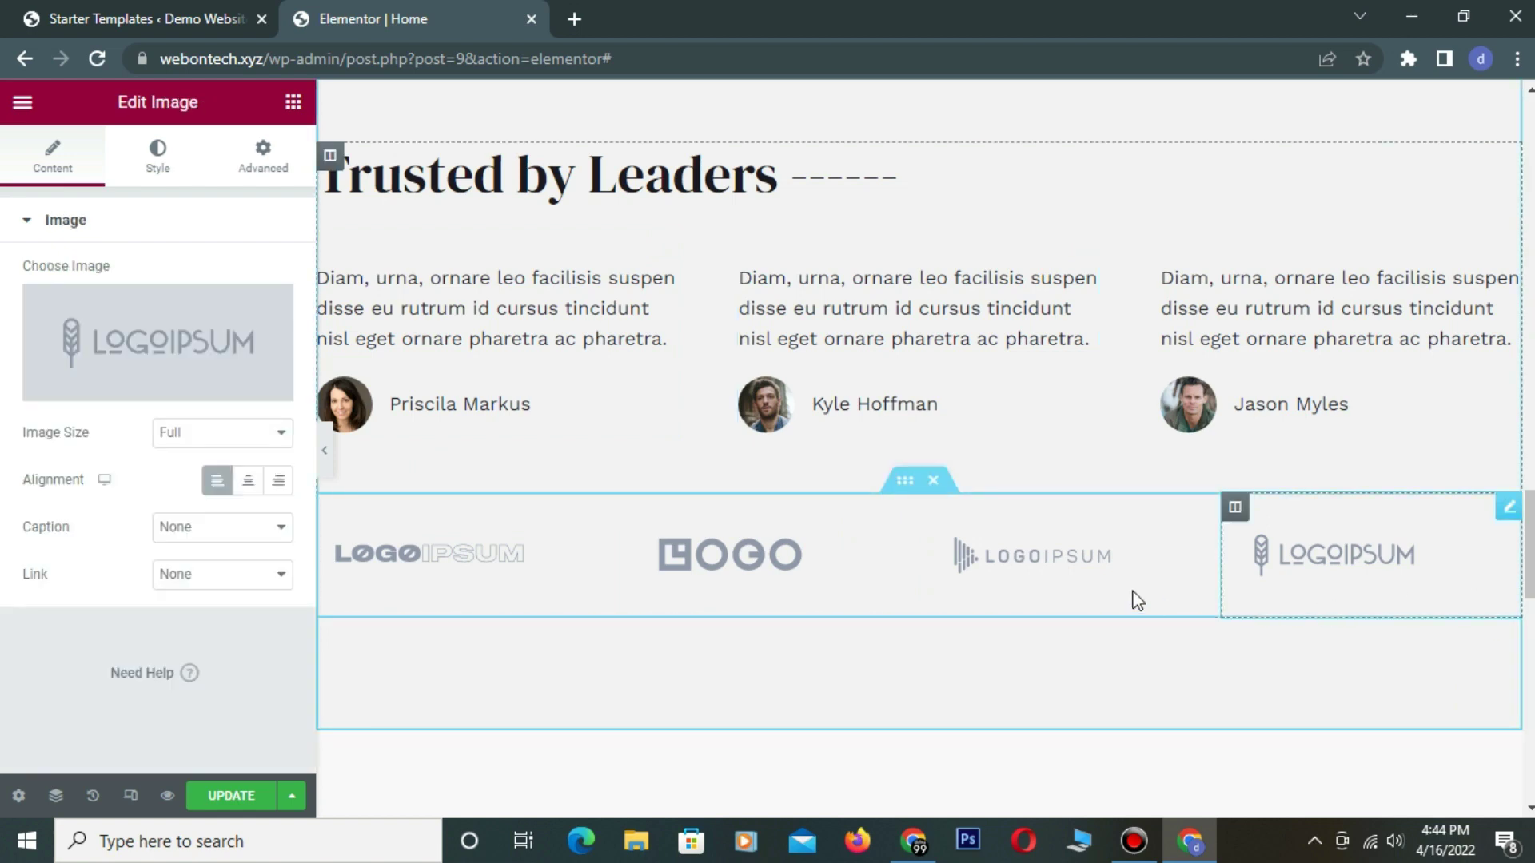
{"action": "left_click", "coordinate": [874, 583]}
- Insert a section with two equal columns below the client logos and place a Text Editor widget in its left column
{"action": "scroll", "coordinate": [876, 585], "scroll_direction": "down", "scroll_amount": 2}
{"action": "scroll", "coordinate": [875, 584], "scroll_direction": "down", "scroll_amount": 3}
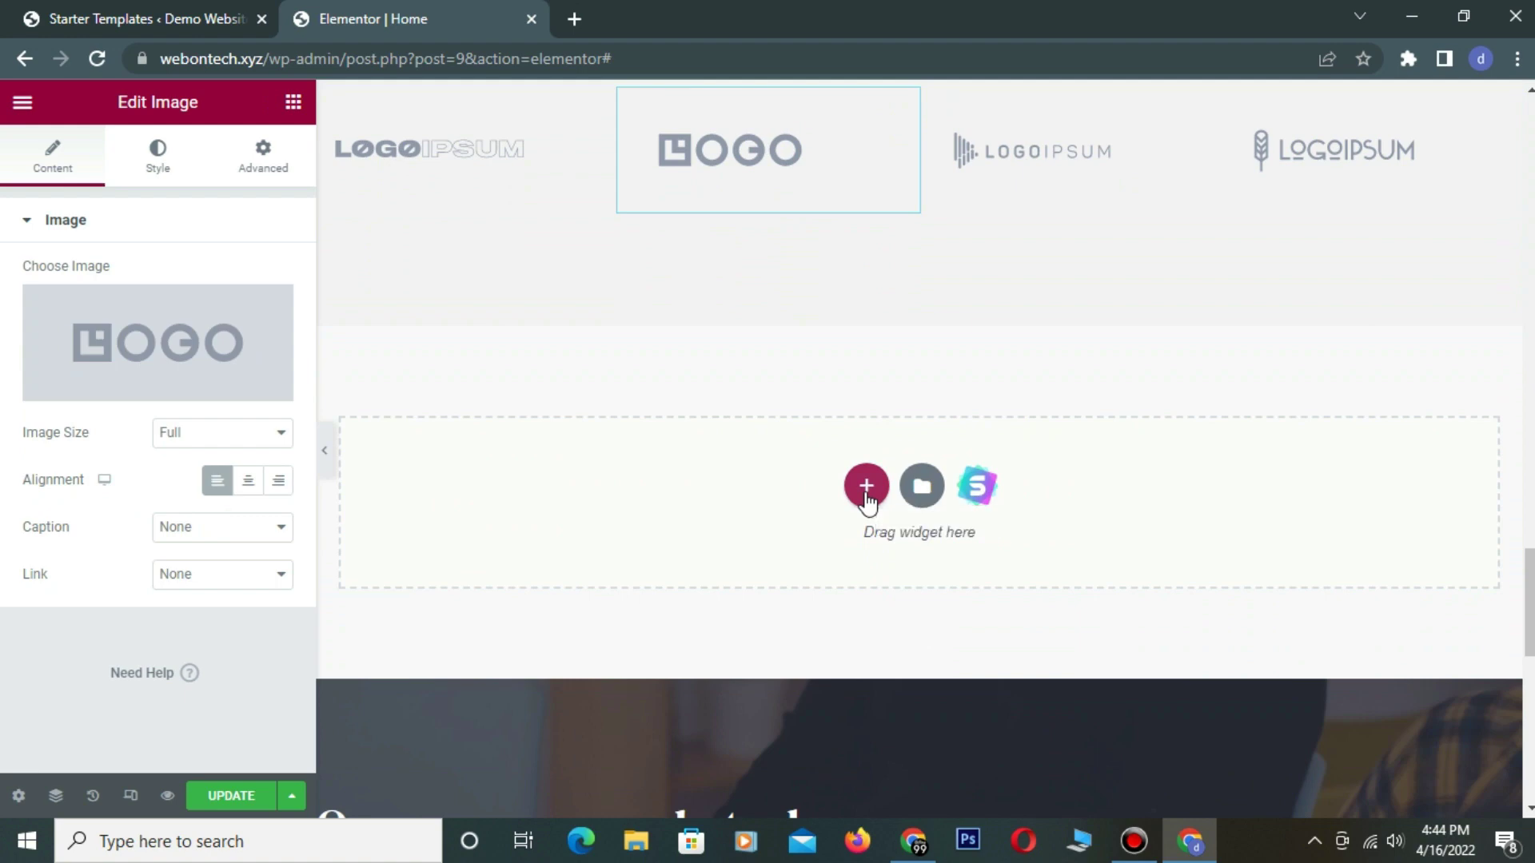
{"action": "left_click", "coordinate": [866, 488]}
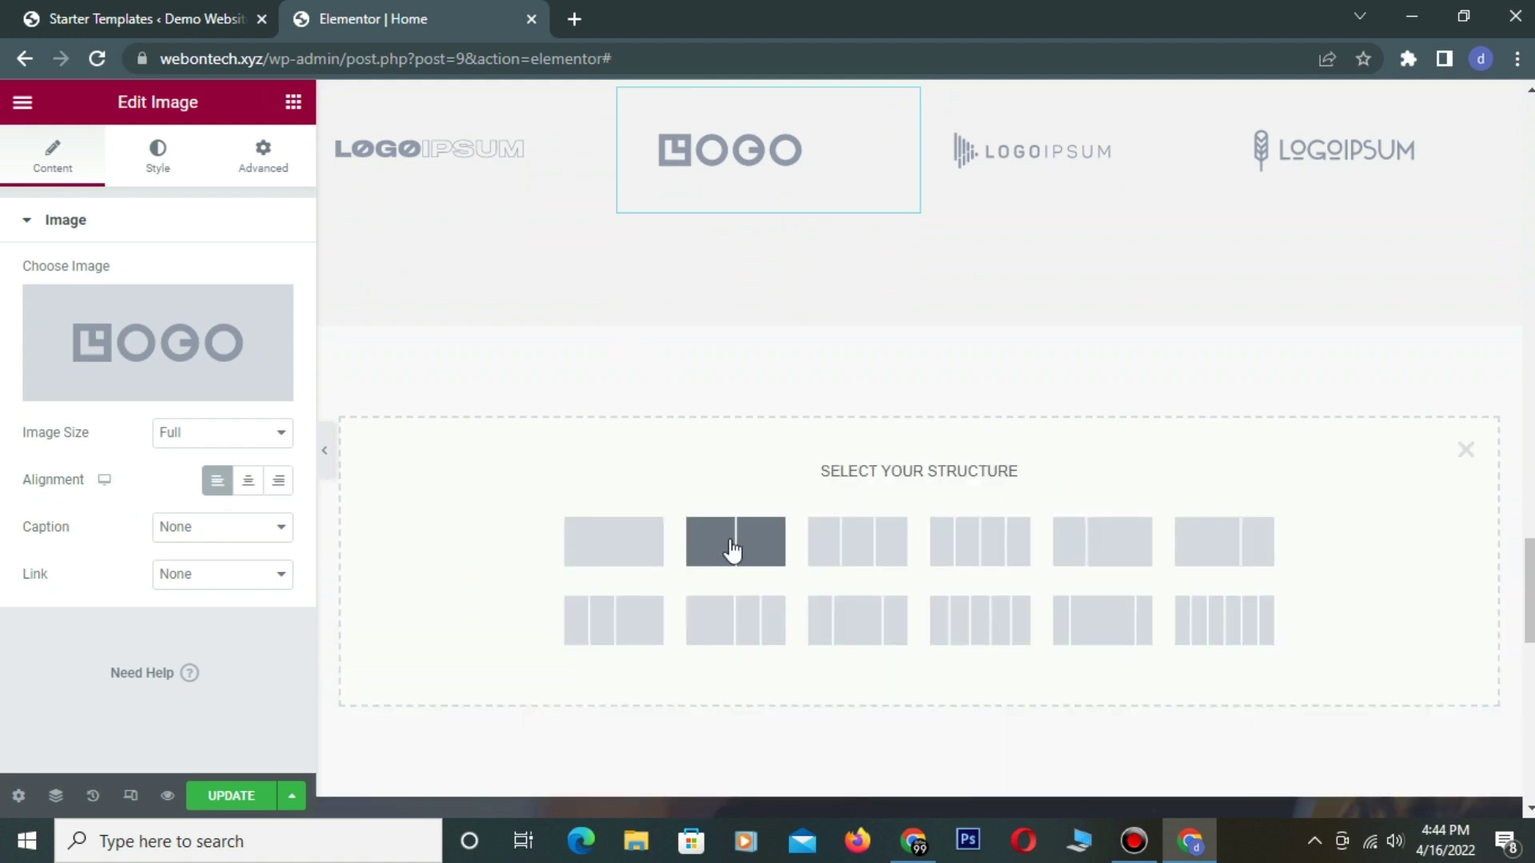
{"action": "left_click", "coordinate": [731, 544]}
{"action": "left_click", "coordinate": [618, 371]}
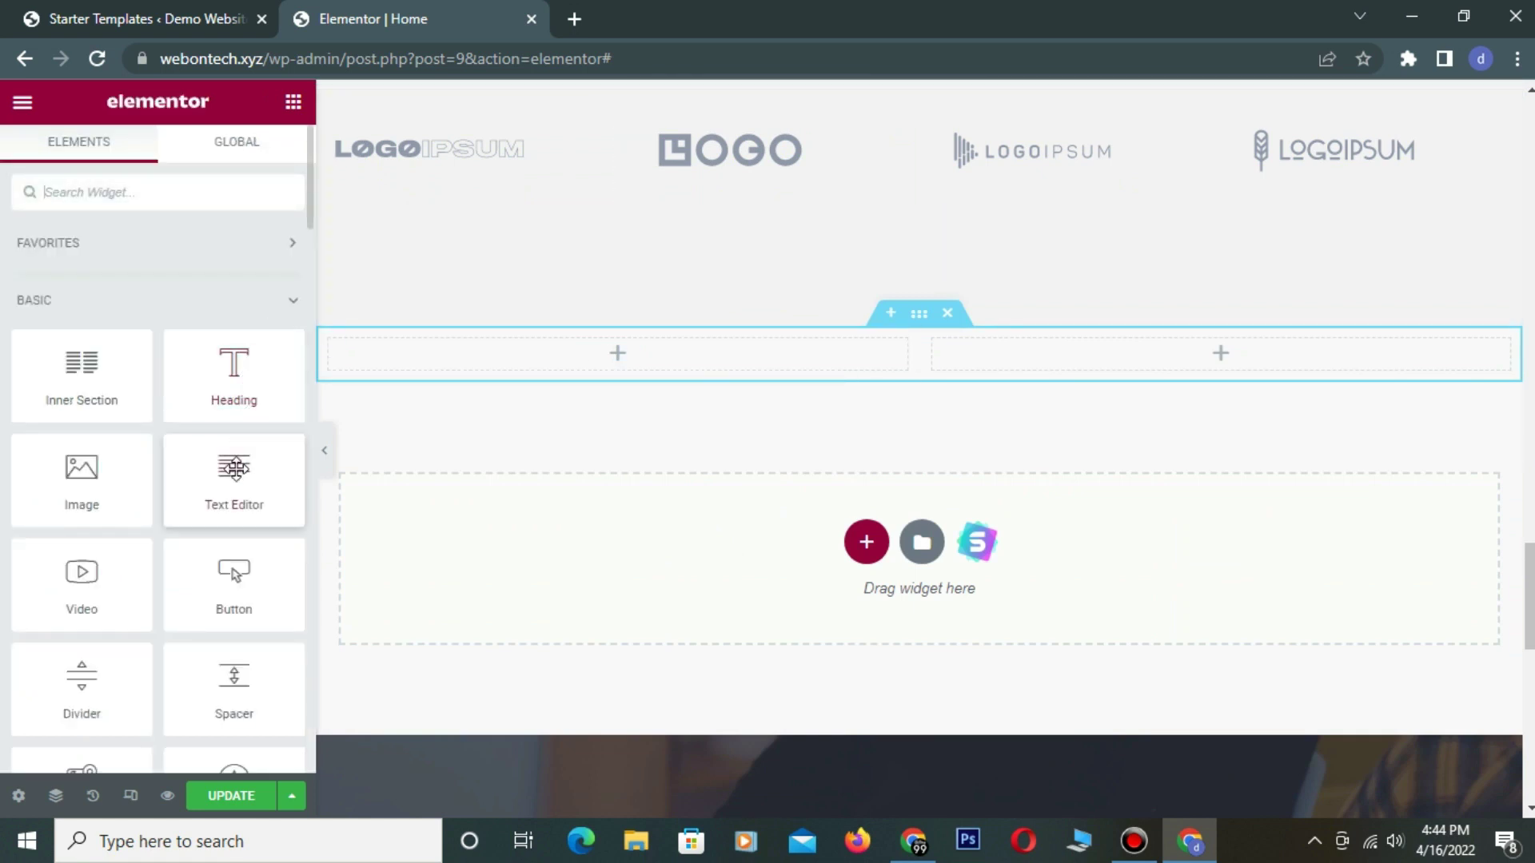
{"action": "left_click_drag", "start_coordinate": [234, 475], "coordinate": [612, 356]}
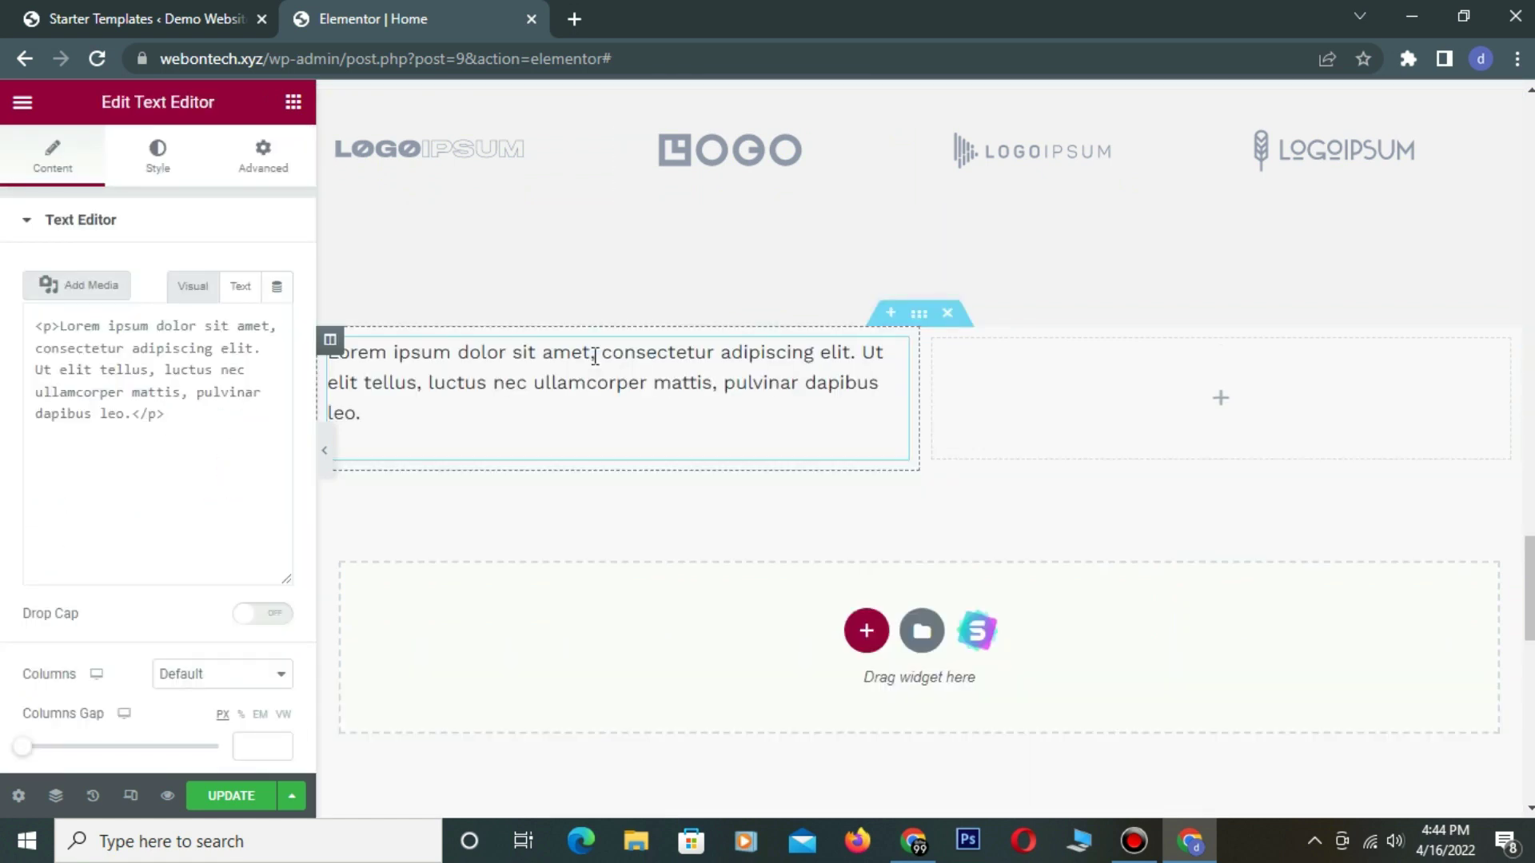
- Place an Image widget in the new section's right column and set it to the media library photo of the smiling man with glasses
{"action": "left_click", "coordinate": [294, 102]}
{"action": "left_click_drag", "start_coordinate": [113, 460], "coordinate": [1143, 405]}
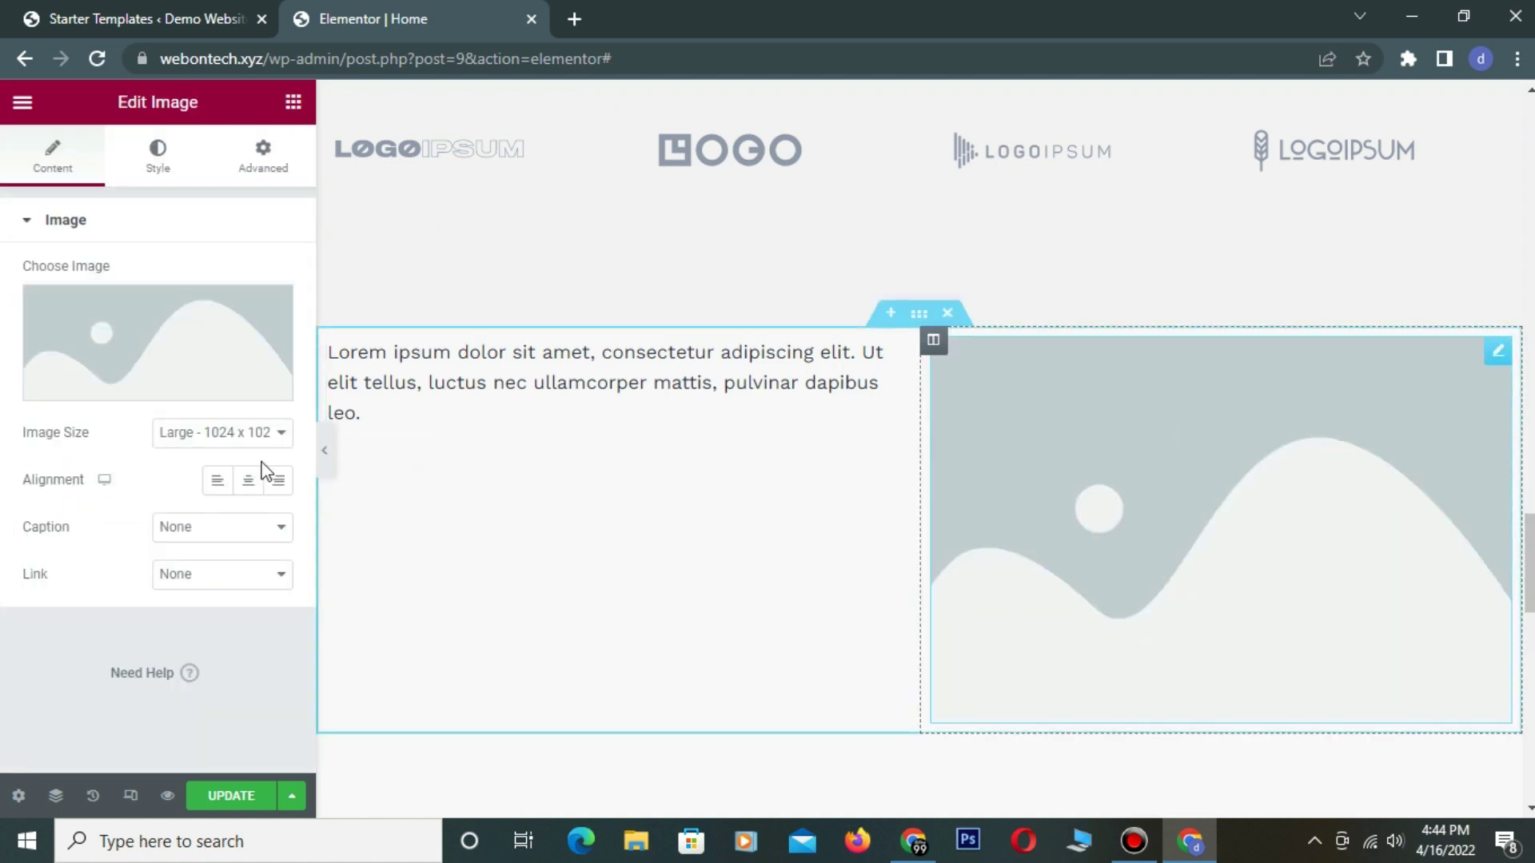
{"action": "left_click", "coordinate": [123, 403]}
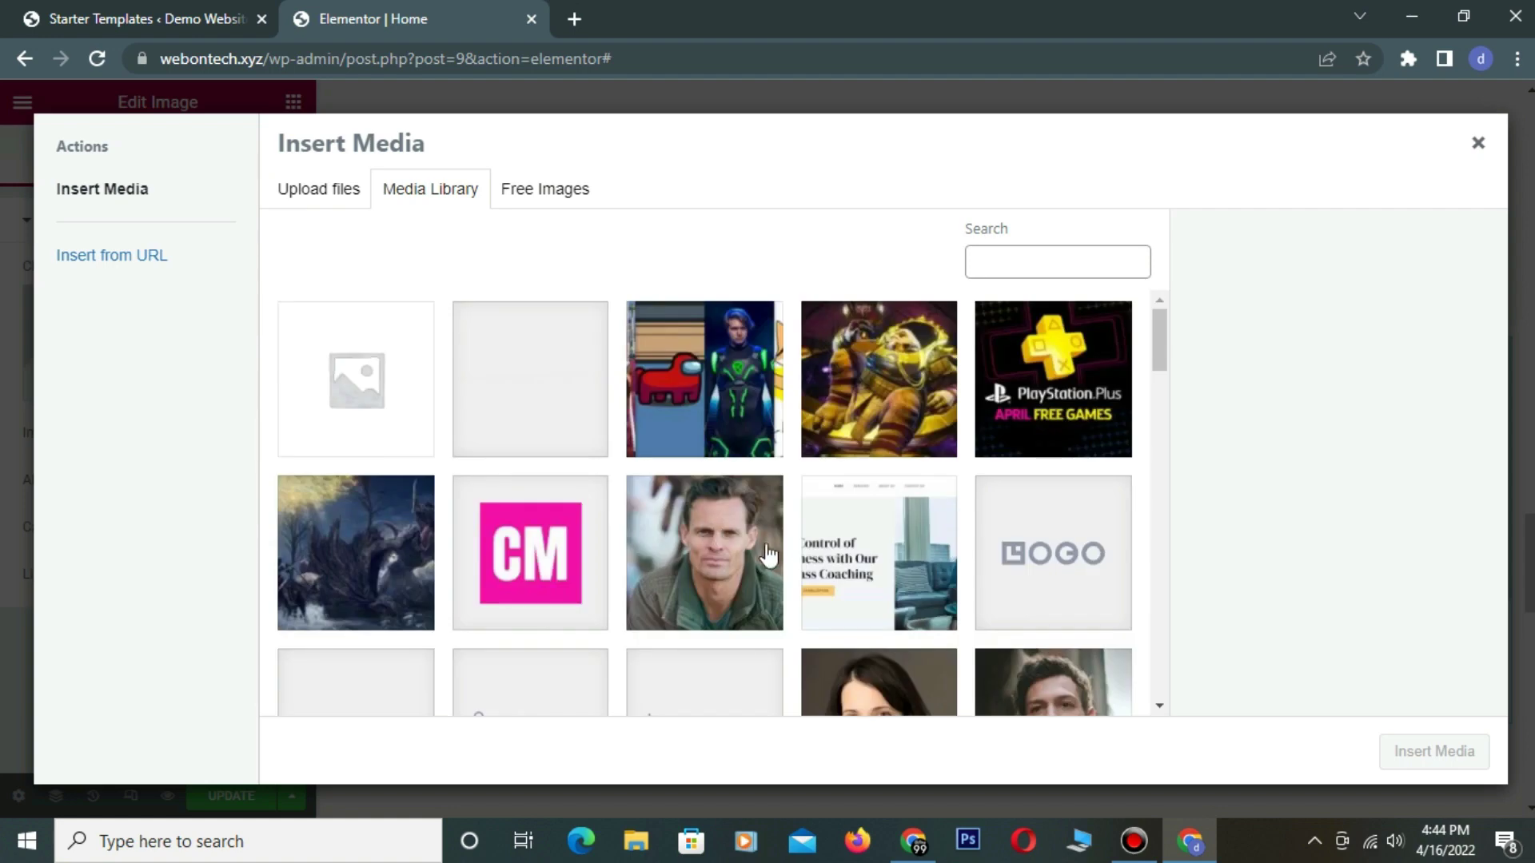
{"action": "scroll", "coordinate": [776, 557], "scroll_direction": "down", "scroll_amount": 10}
{"action": "scroll", "coordinate": [774, 554], "scroll_direction": "up", "scroll_amount": 3}
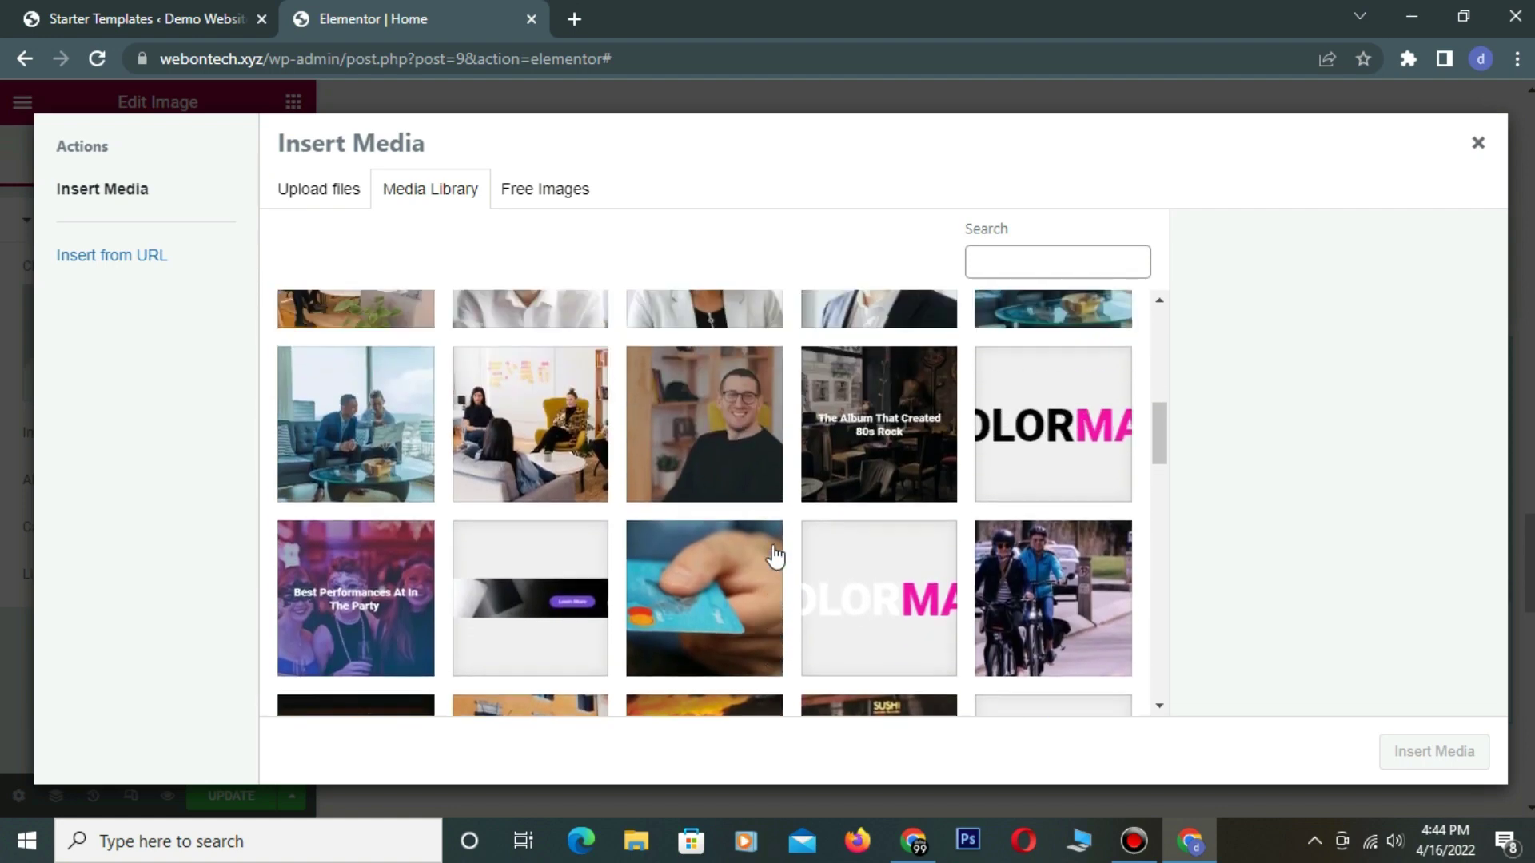
{"action": "left_click", "coordinate": [685, 439]}
{"action": "left_click", "coordinate": [1410, 740]}
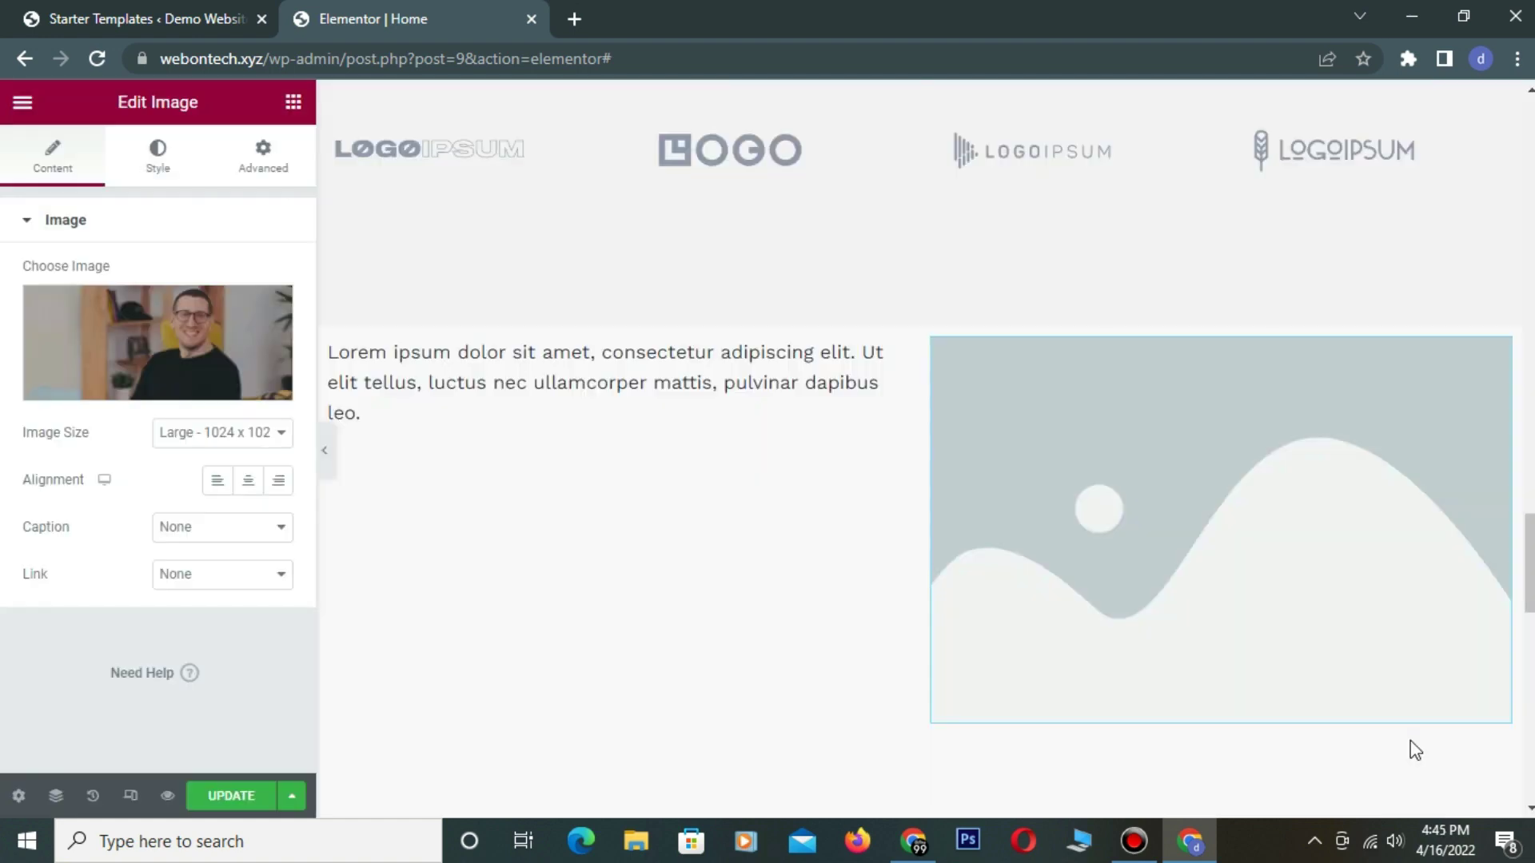
- Check the new text and image section and the rest of the page below, and update the home page
{"action": "left_click", "coordinate": [697, 453]}
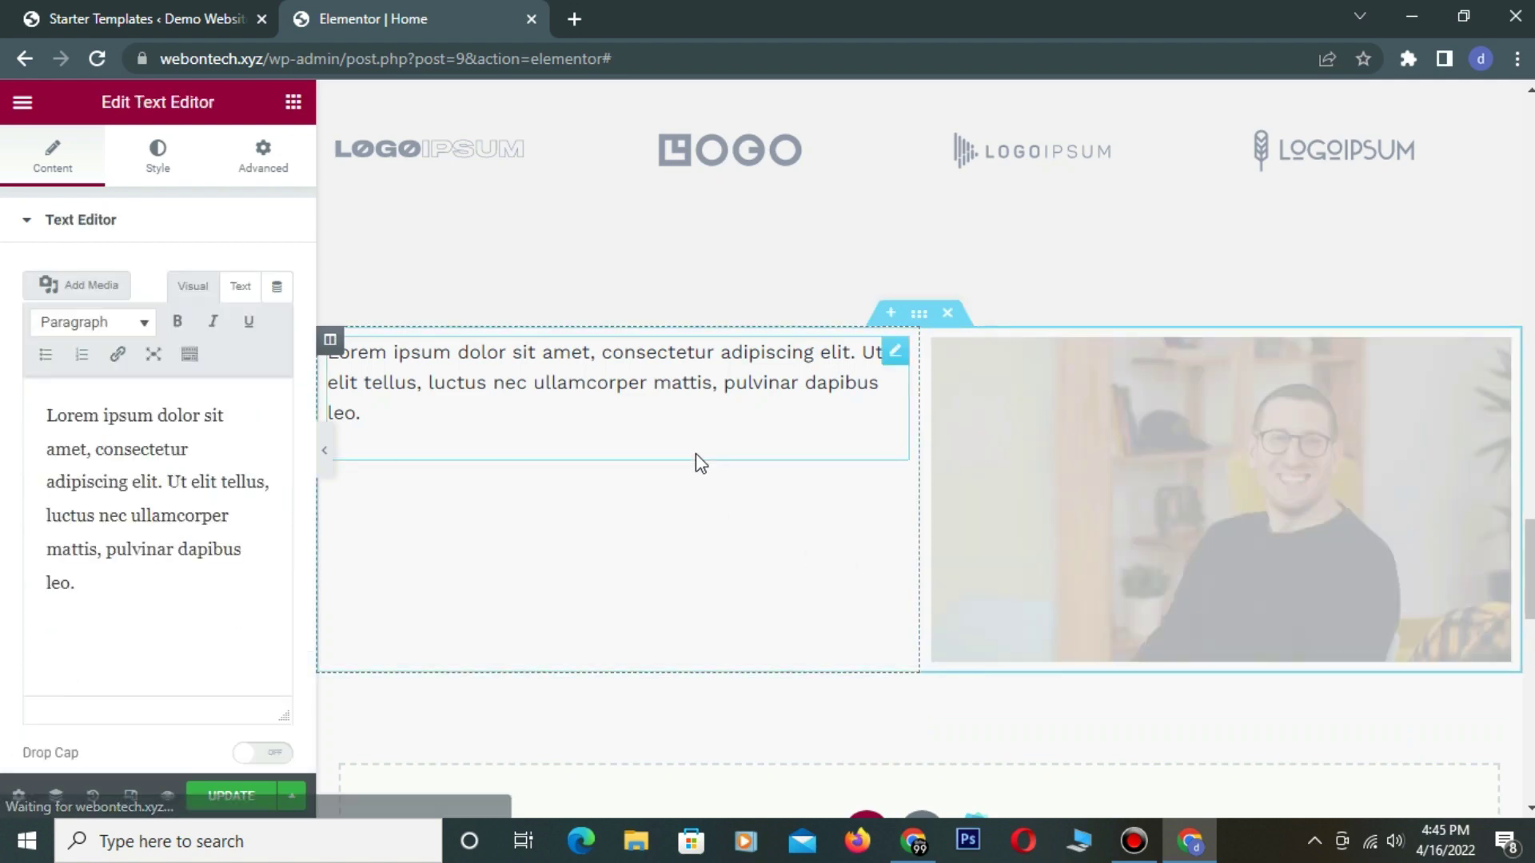
{"action": "scroll", "coordinate": [1029, 601], "scroll_direction": "down", "scroll_amount": 4}
{"action": "scroll", "coordinate": [1030, 602], "scroll_direction": "down", "scroll_amount": 5}
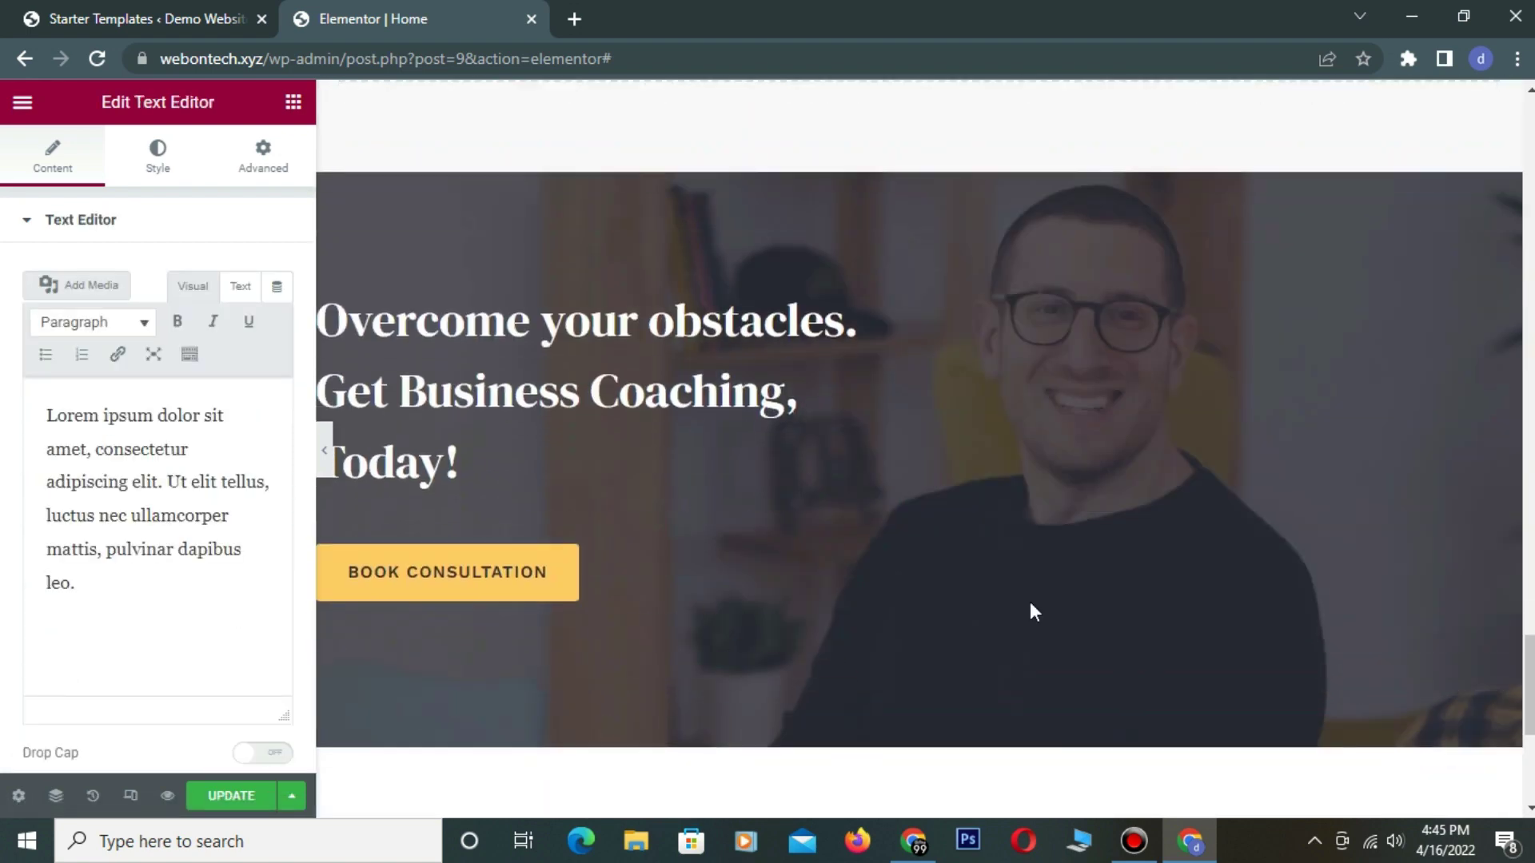
{"action": "scroll", "coordinate": [1030, 534], "scroll_direction": "down", "scroll_amount": 3}
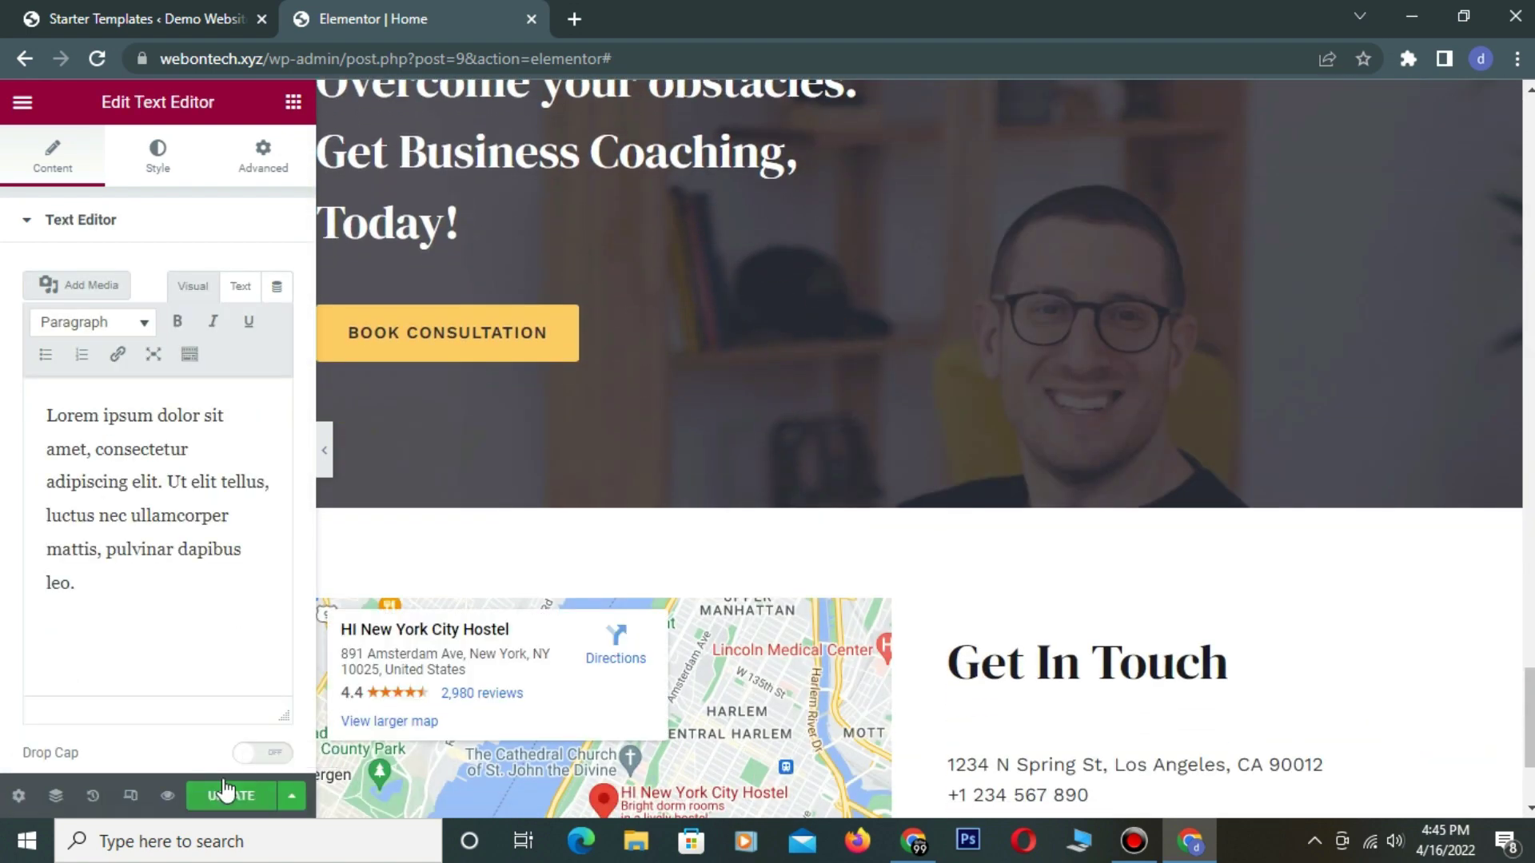
{"action": "left_click", "coordinate": [225, 792]}
{"action": "scroll", "coordinate": [816, 593], "scroll_direction": "up", "scroll_amount": 2}
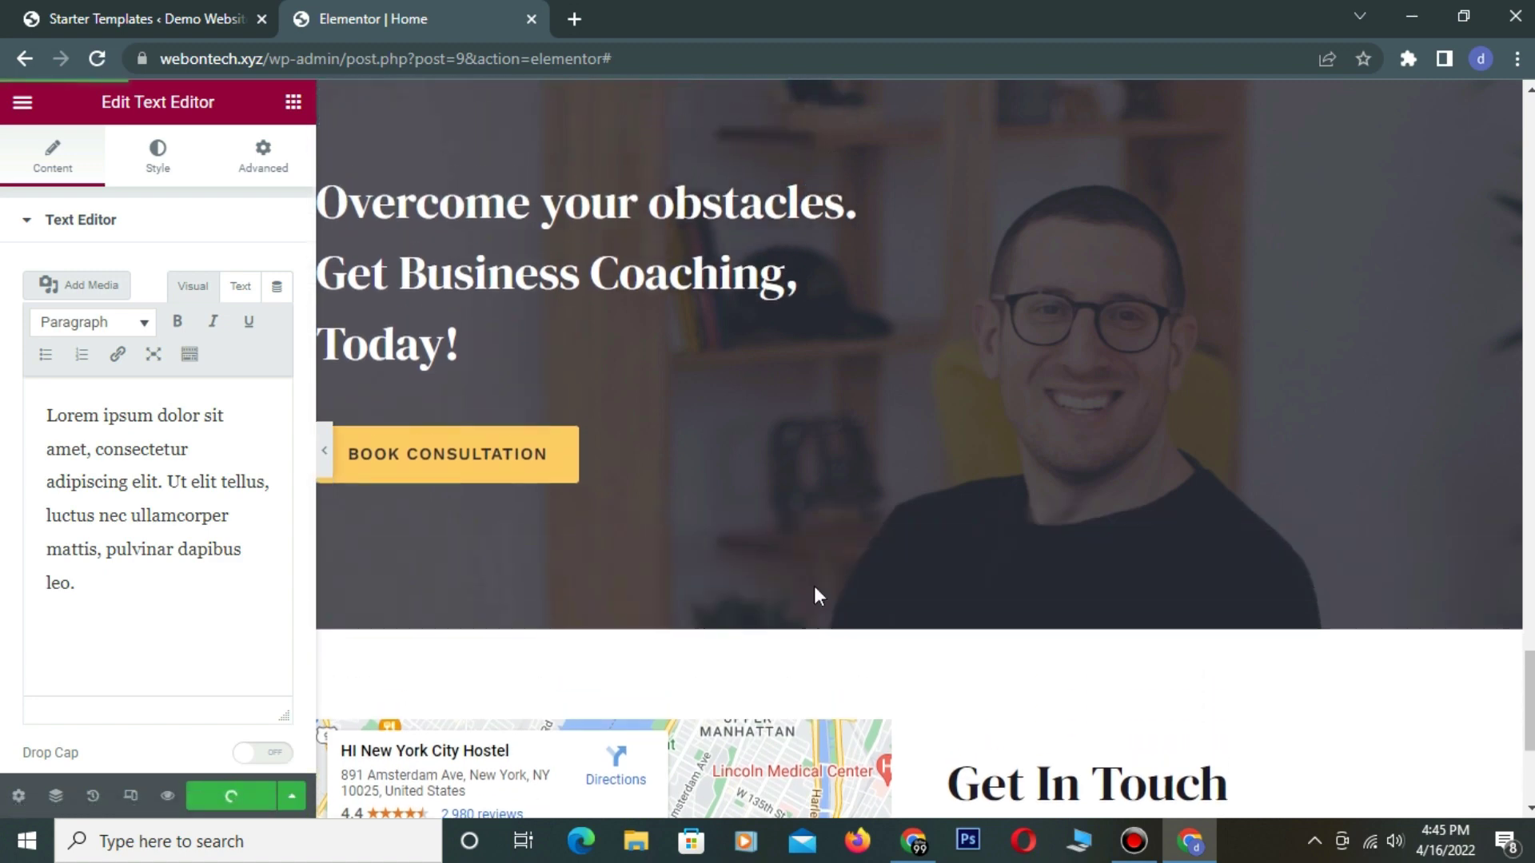
- Open the live site webontech.xyz in a new browser tab, look over the home page and open the theme customizer
{"action": "scroll", "coordinate": [882, 380], "scroll_direction": "up", "scroll_amount": 3}
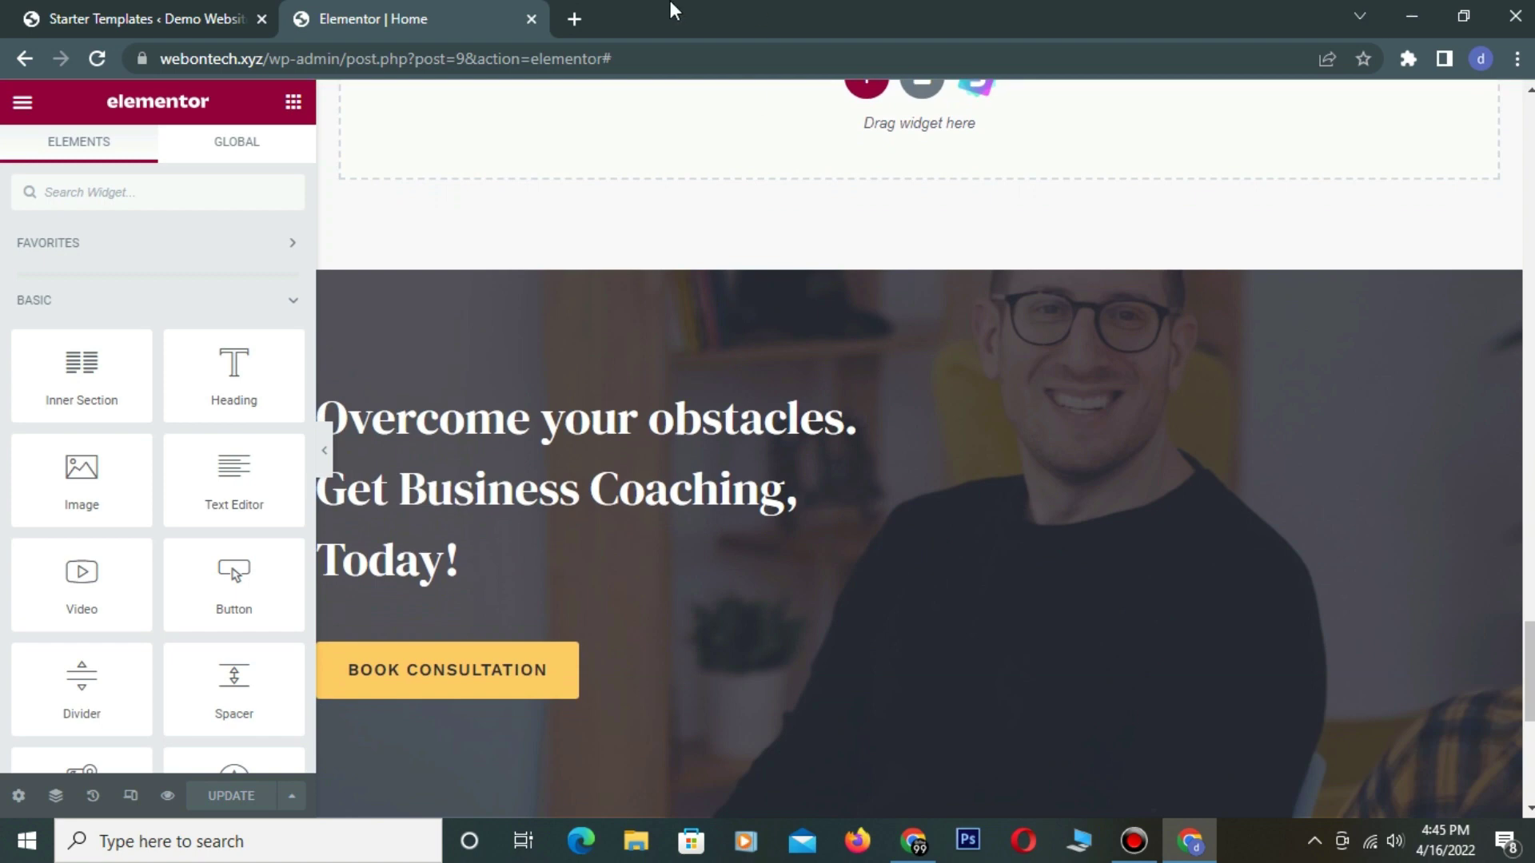
{"action": "left_click", "coordinate": [575, 19]}
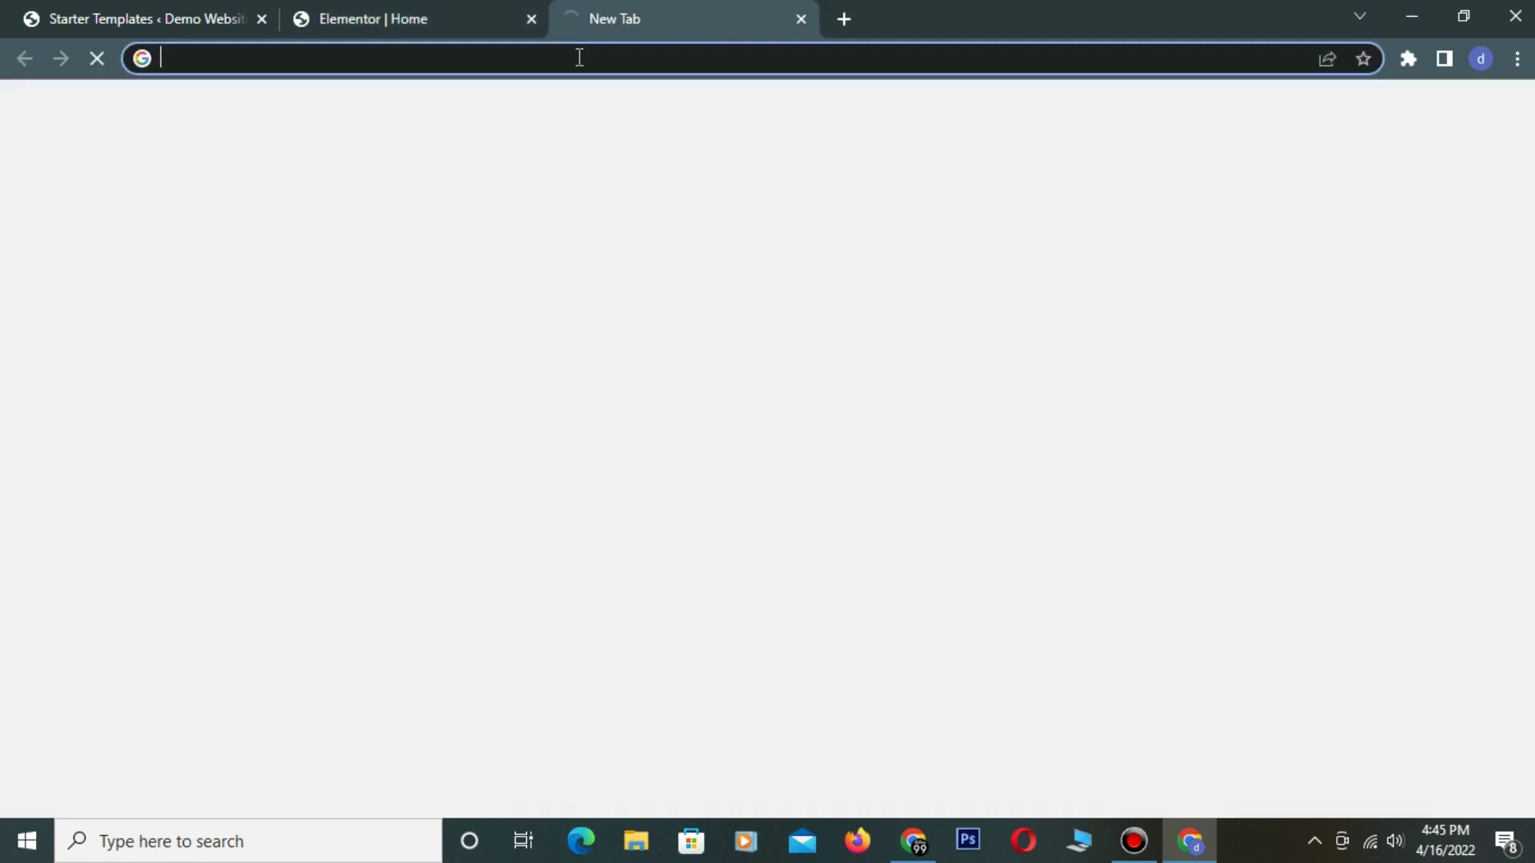
{"action": "type", "text": "web"}
{"action": "key", "text": "Return"}
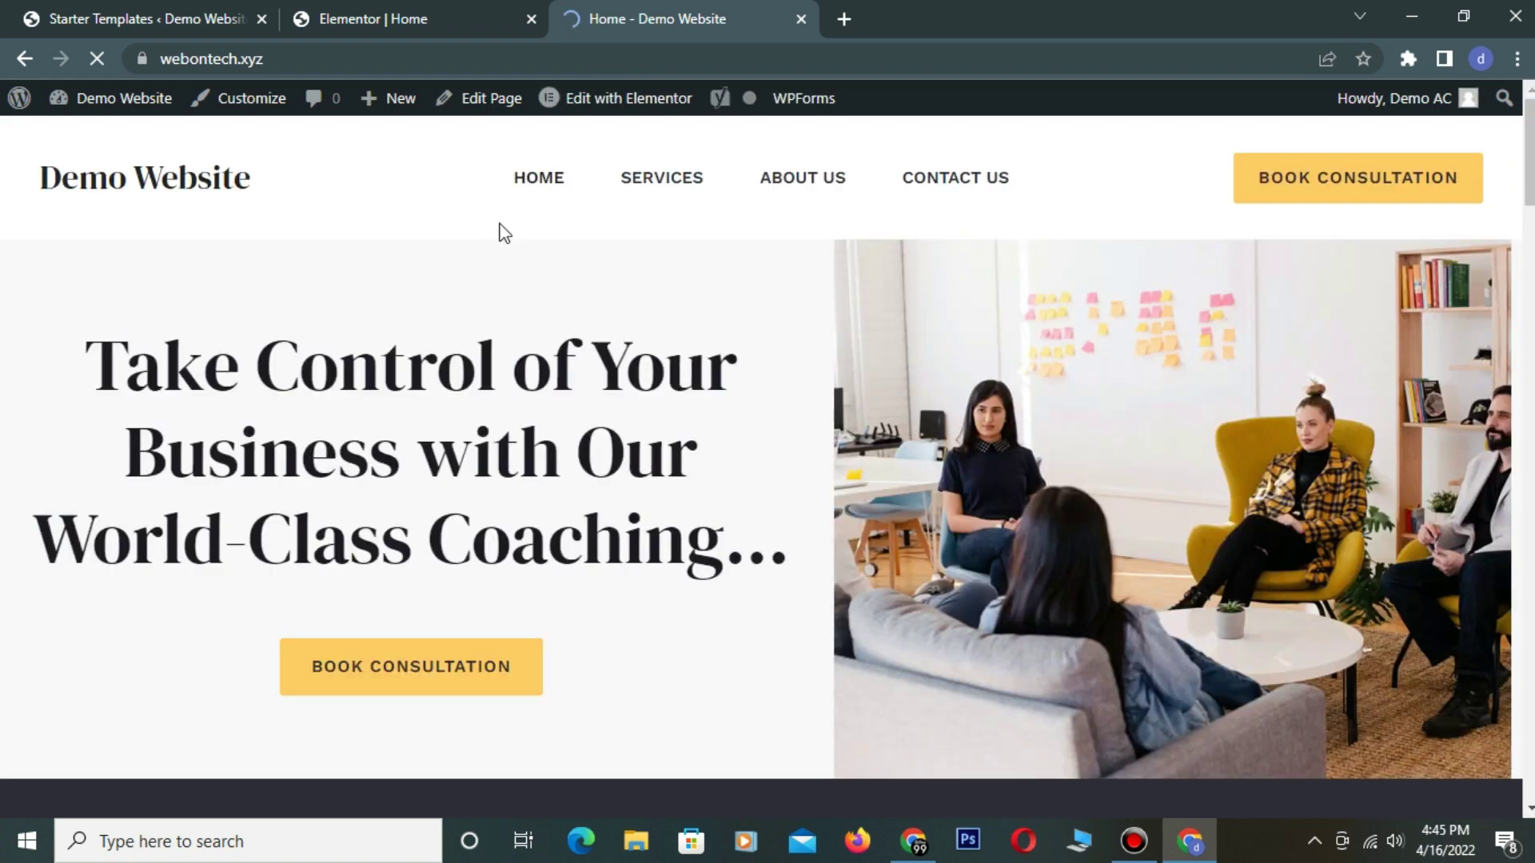
{"action": "scroll", "coordinate": [499, 228], "scroll_direction": "down", "scroll_amount": 10}
{"action": "scroll", "coordinate": [344, 156], "scroll_direction": "up", "scroll_amount": 10}
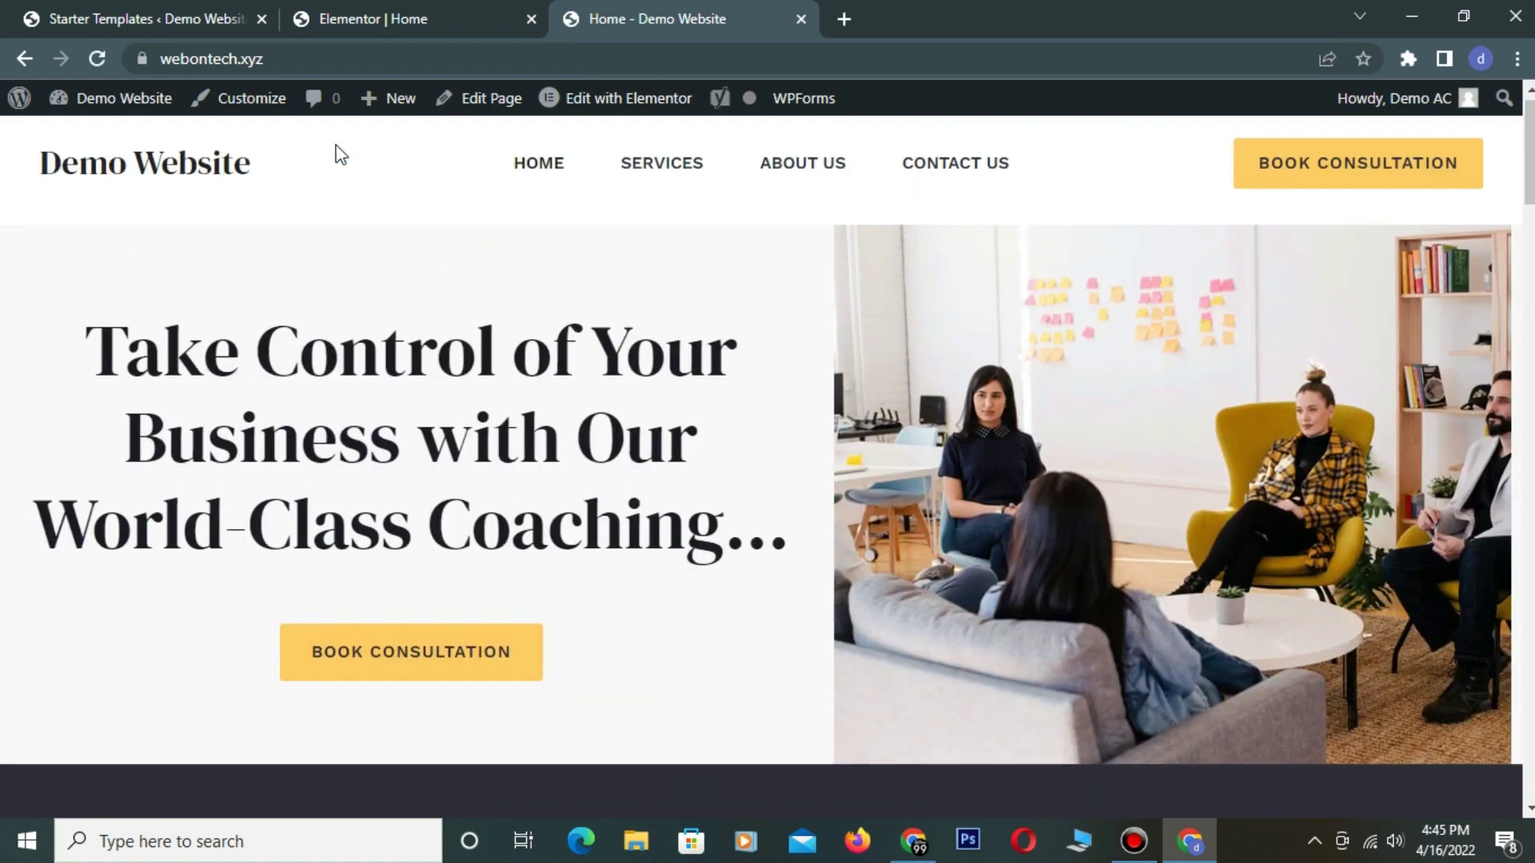
{"action": "left_click", "coordinate": [260, 108]}
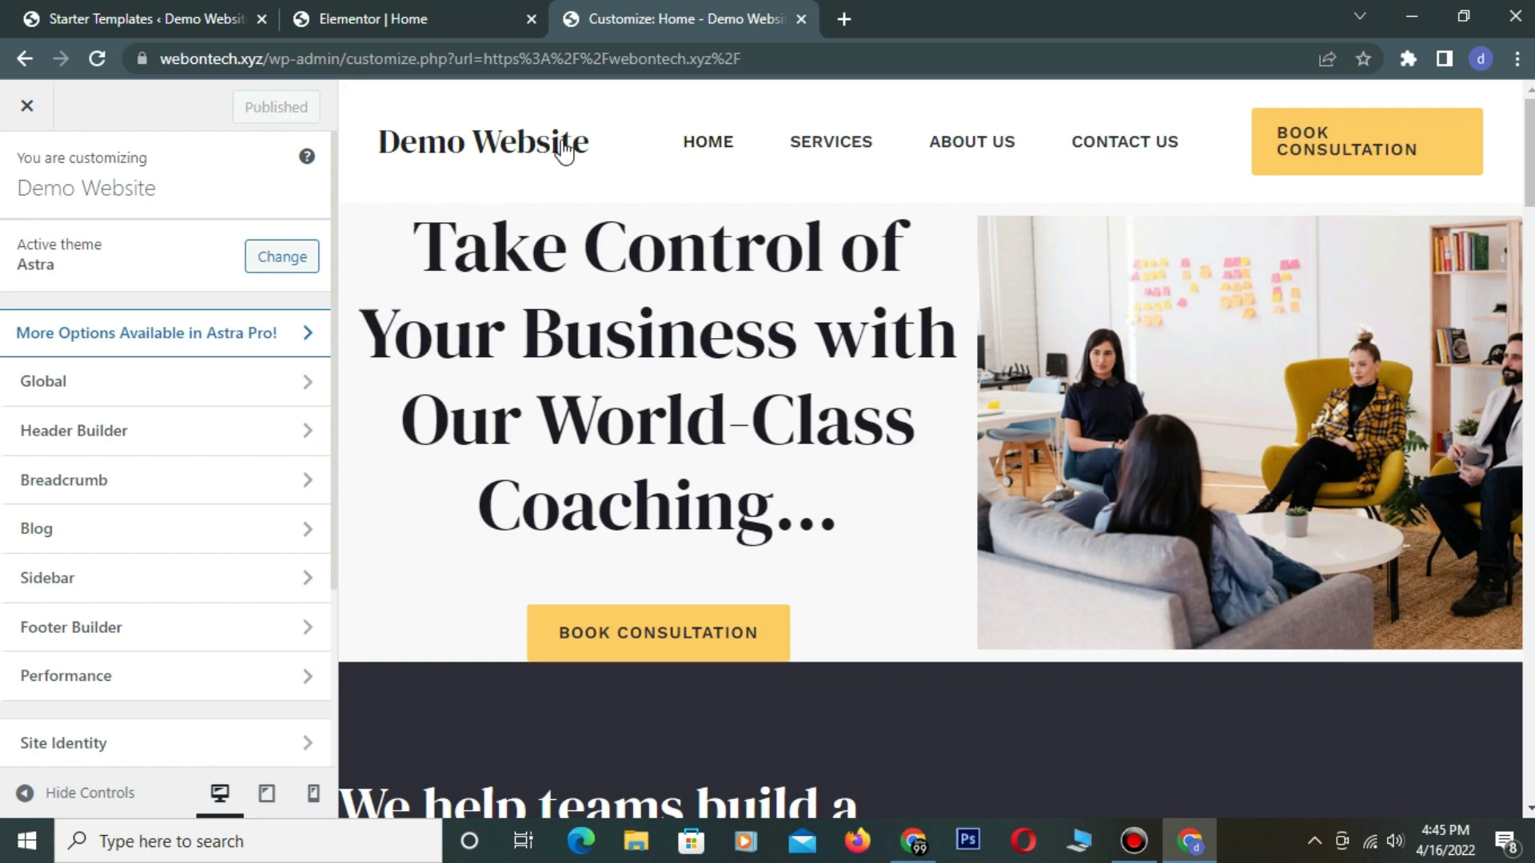
- Add logo-5.svg from the media library as the site logo in the header, skipping the cropping
{"action": "left_click", "coordinate": [398, 125]}
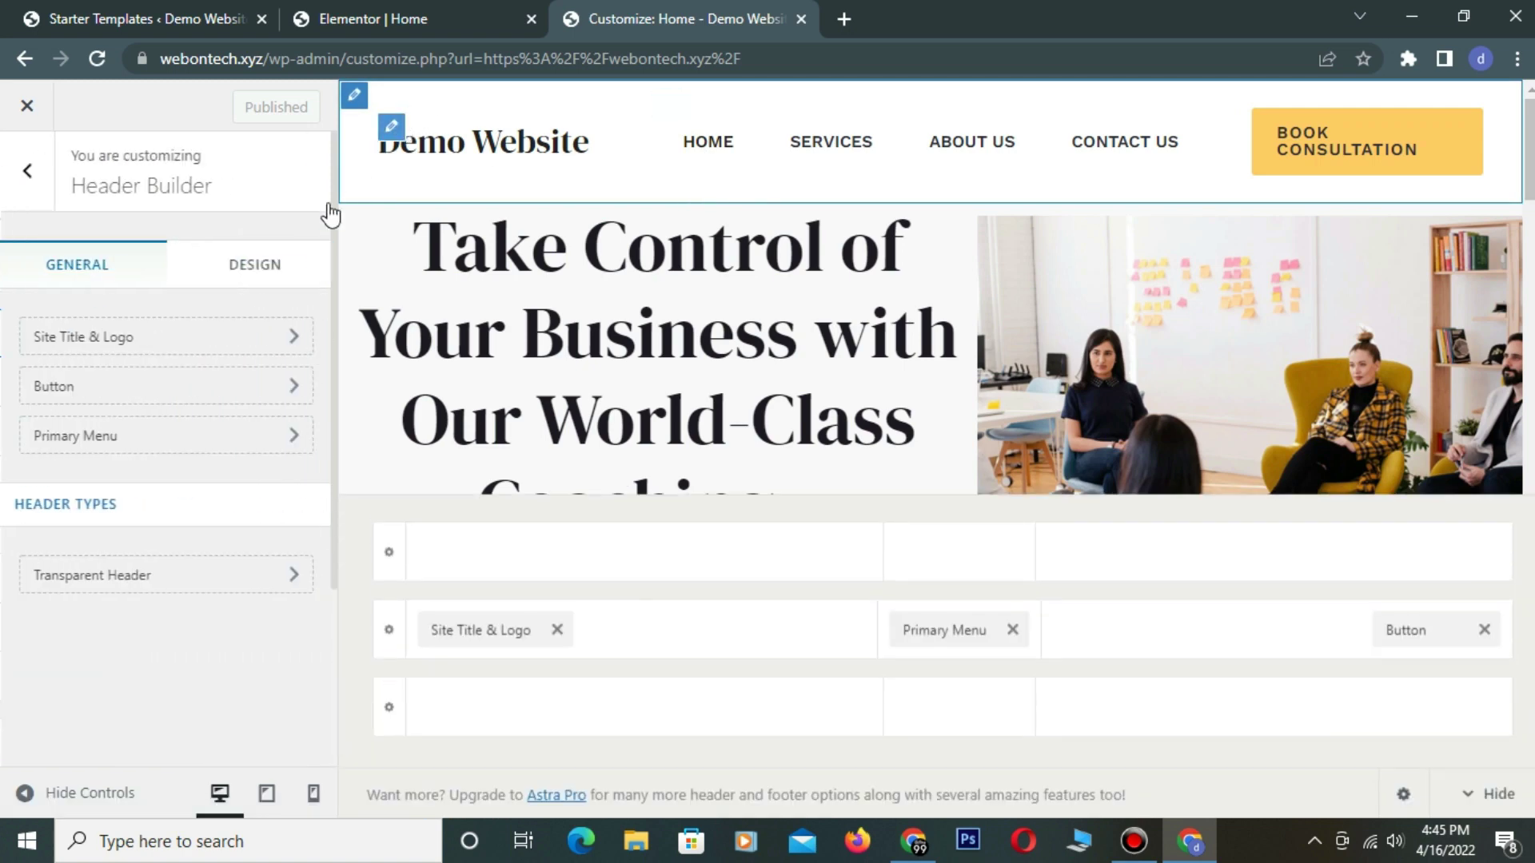
{"action": "scroll", "coordinate": [223, 438], "scroll_direction": "down", "scroll_amount": 3}
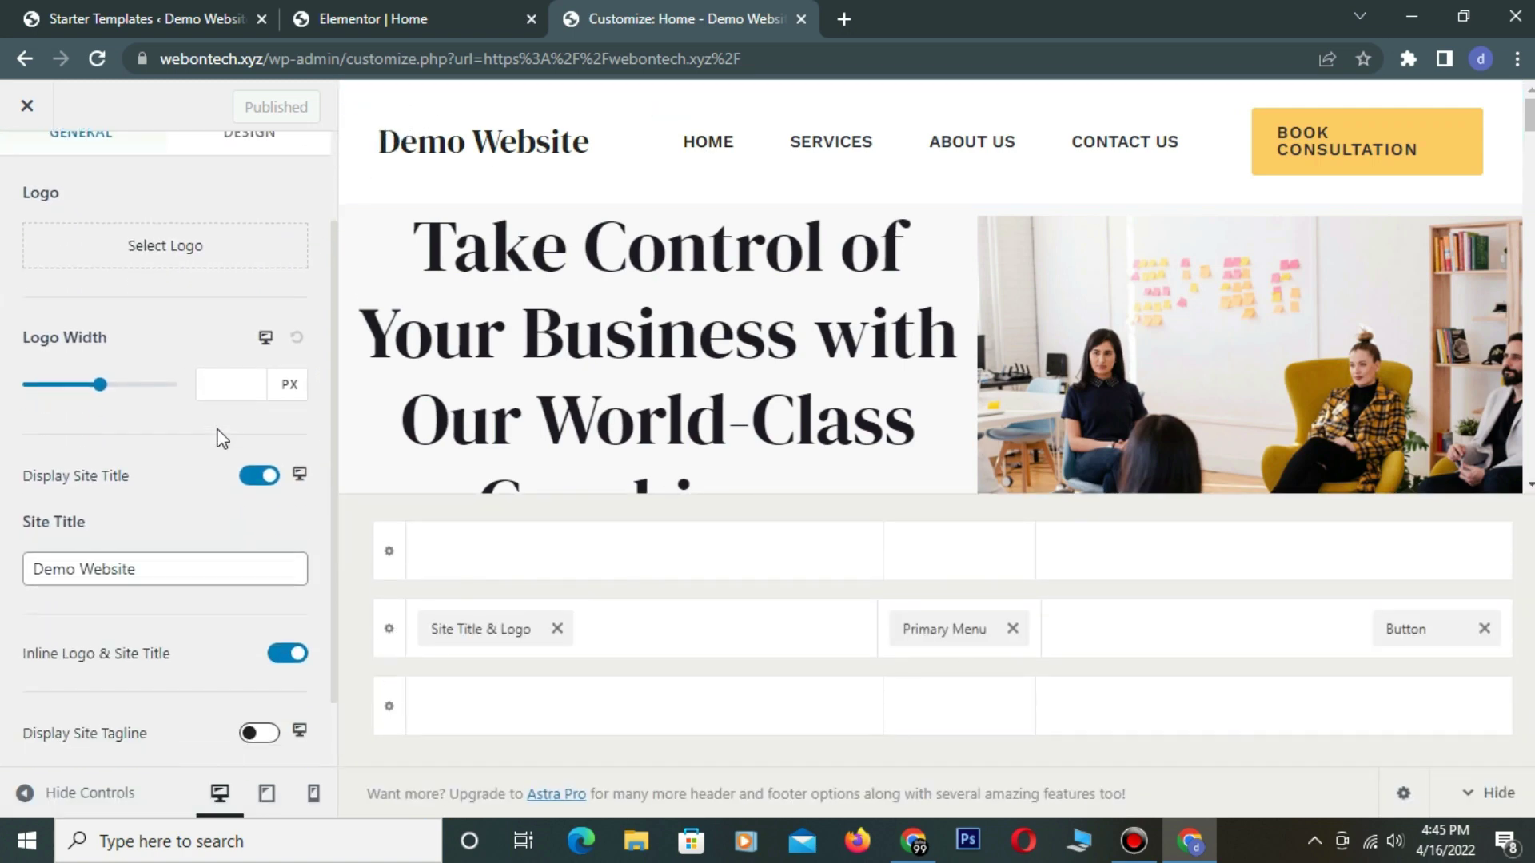
{"action": "left_click_drag", "start_coordinate": [199, 476], "coordinate": [29, 516]}
{"action": "scroll", "coordinate": [215, 376], "scroll_direction": "up", "scroll_amount": 3}
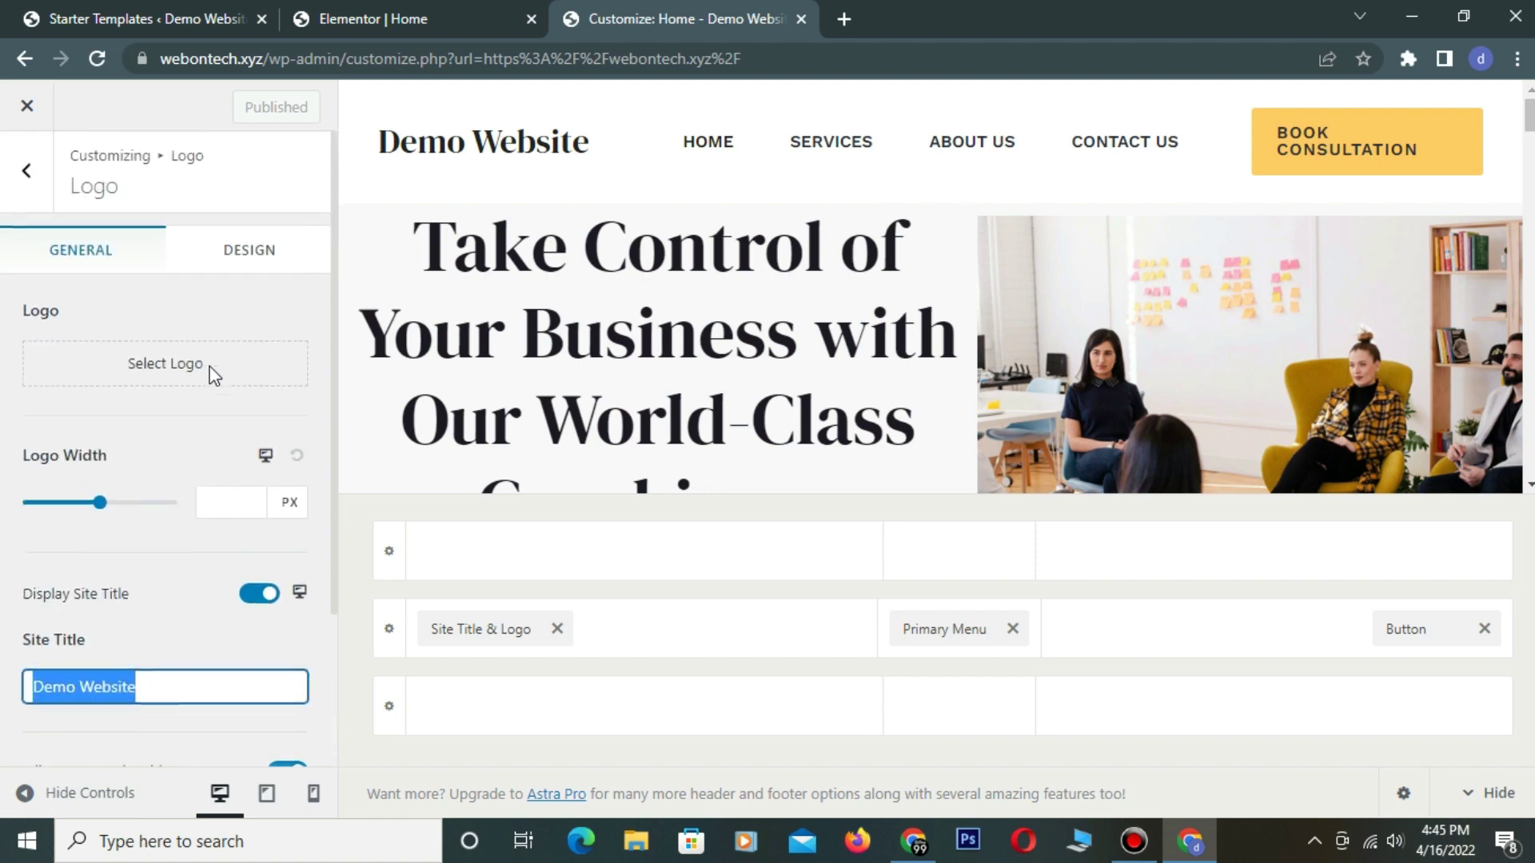
{"action": "left_click", "coordinate": [195, 367]}
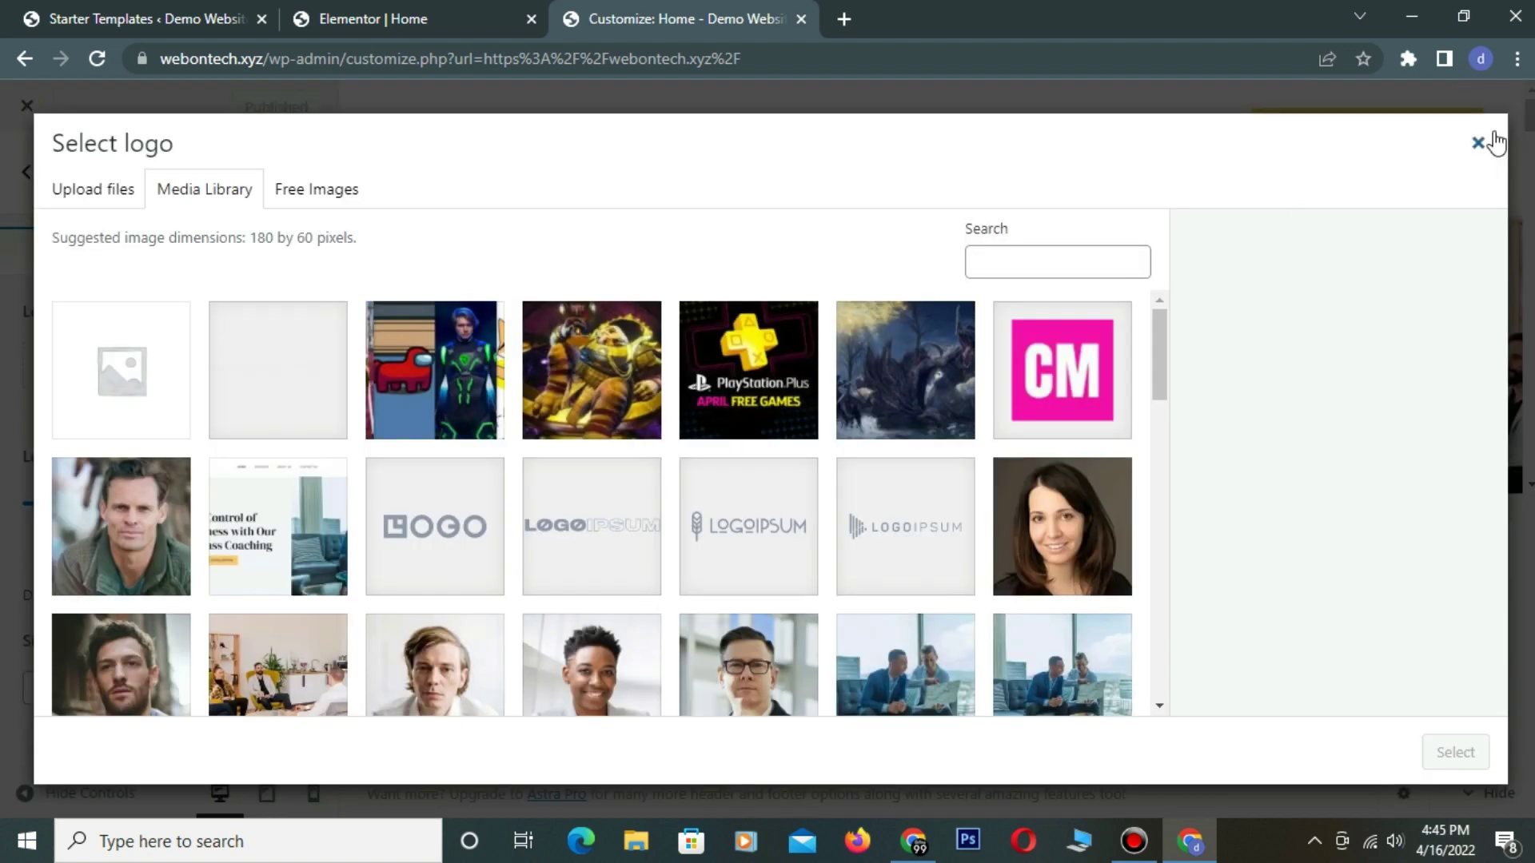
{"action": "left_click", "coordinate": [433, 536]}
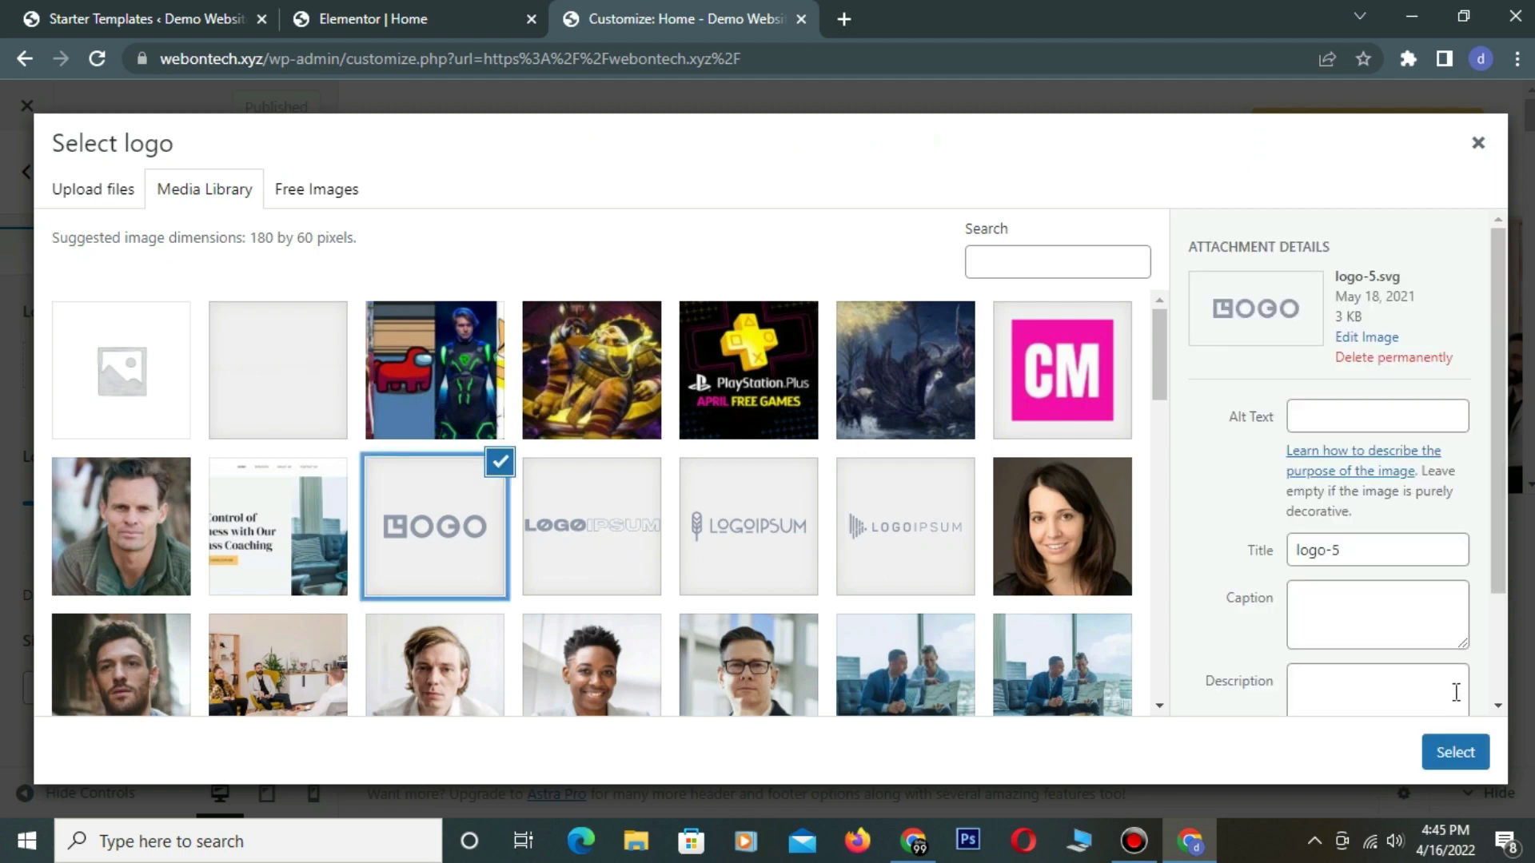
{"action": "left_click", "coordinate": [1449, 751]}
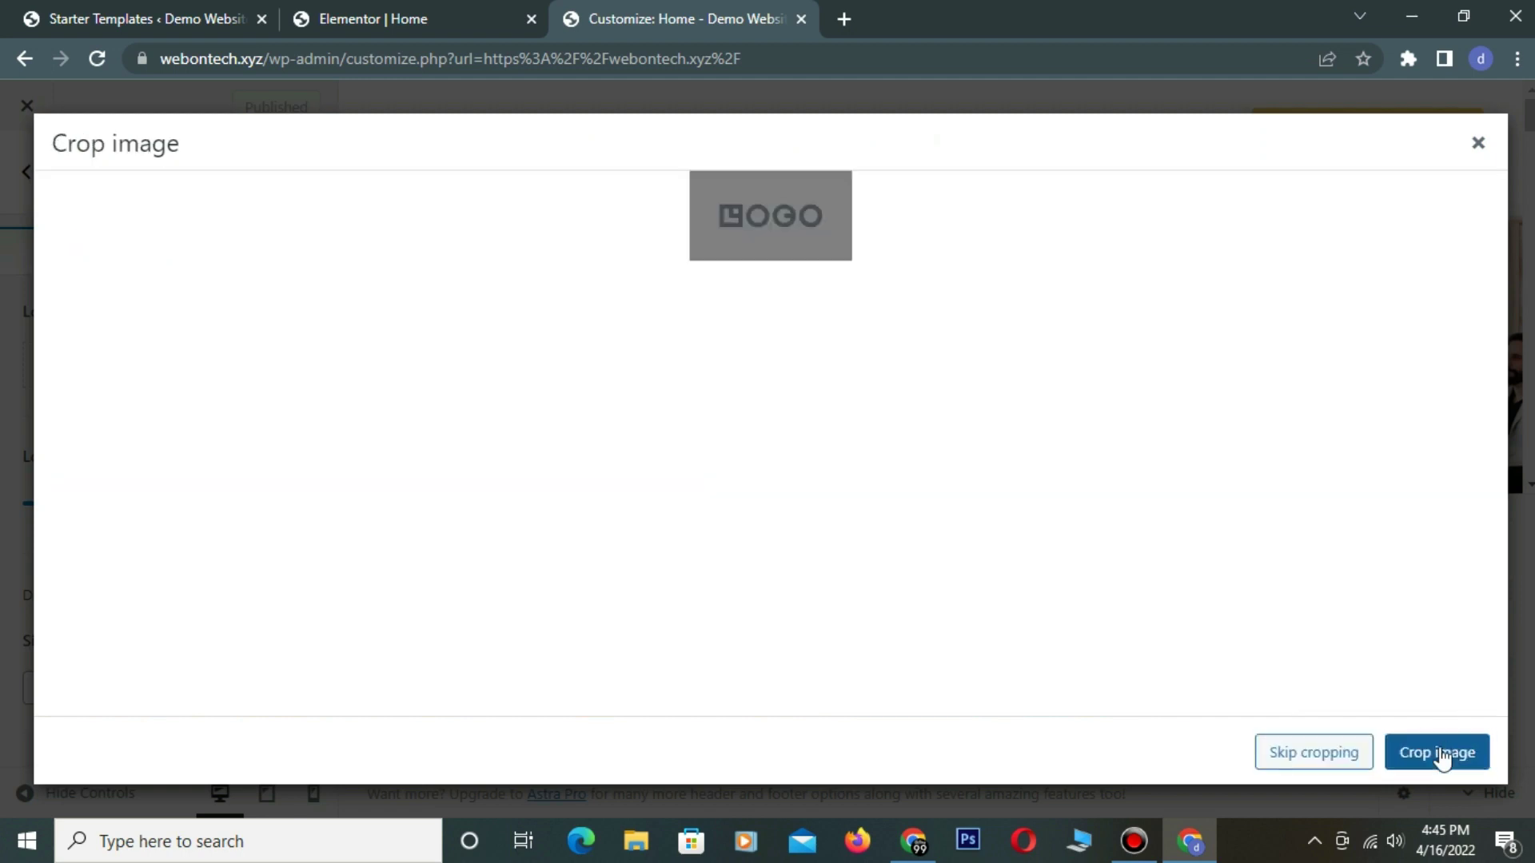
{"action": "left_click", "coordinate": [1340, 757]}
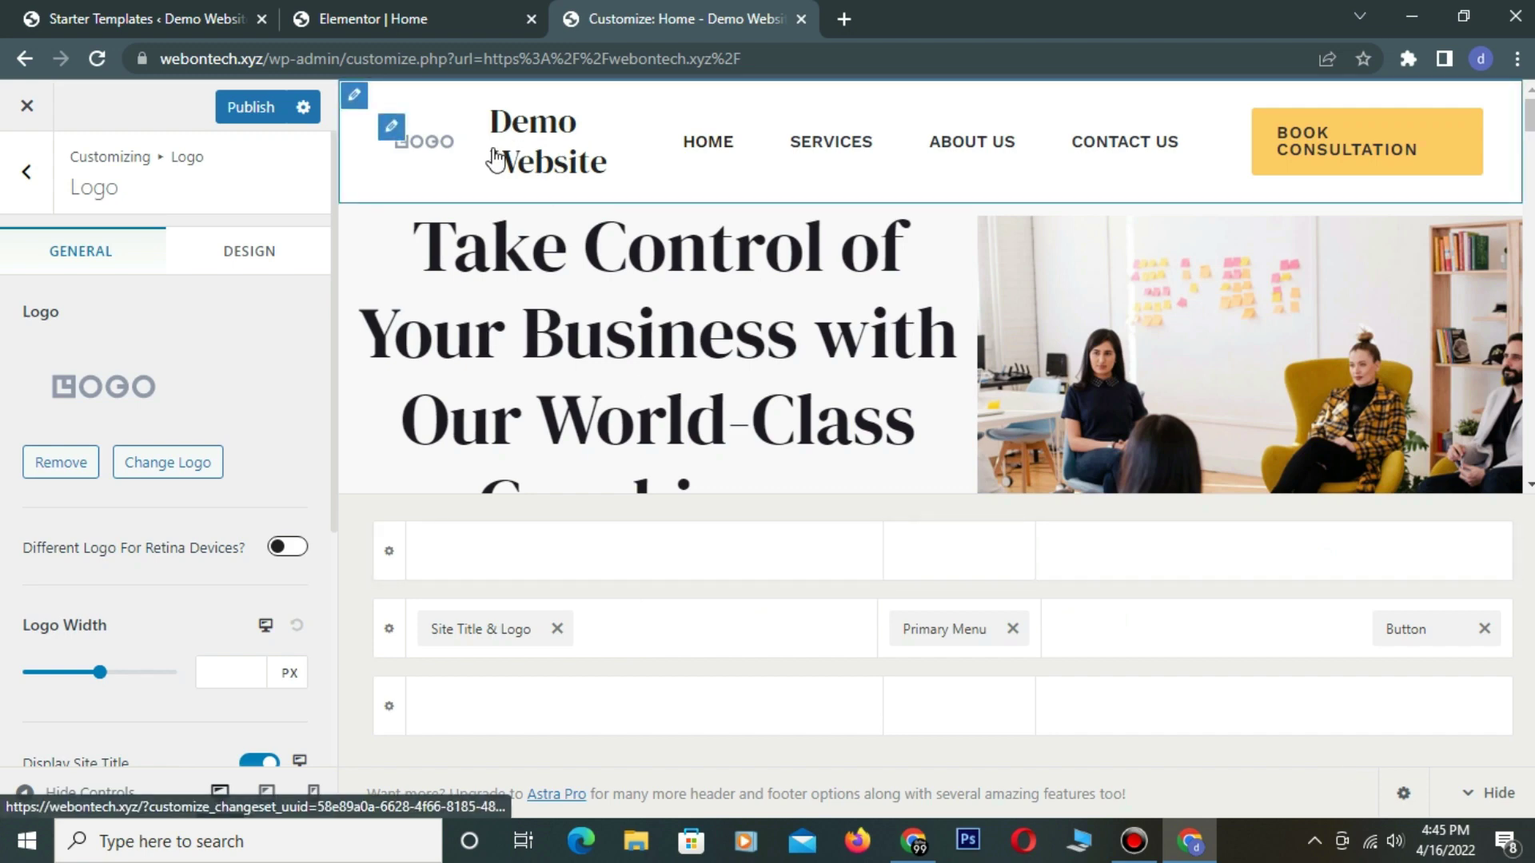
{"action": "left_click", "coordinate": [428, 143]}
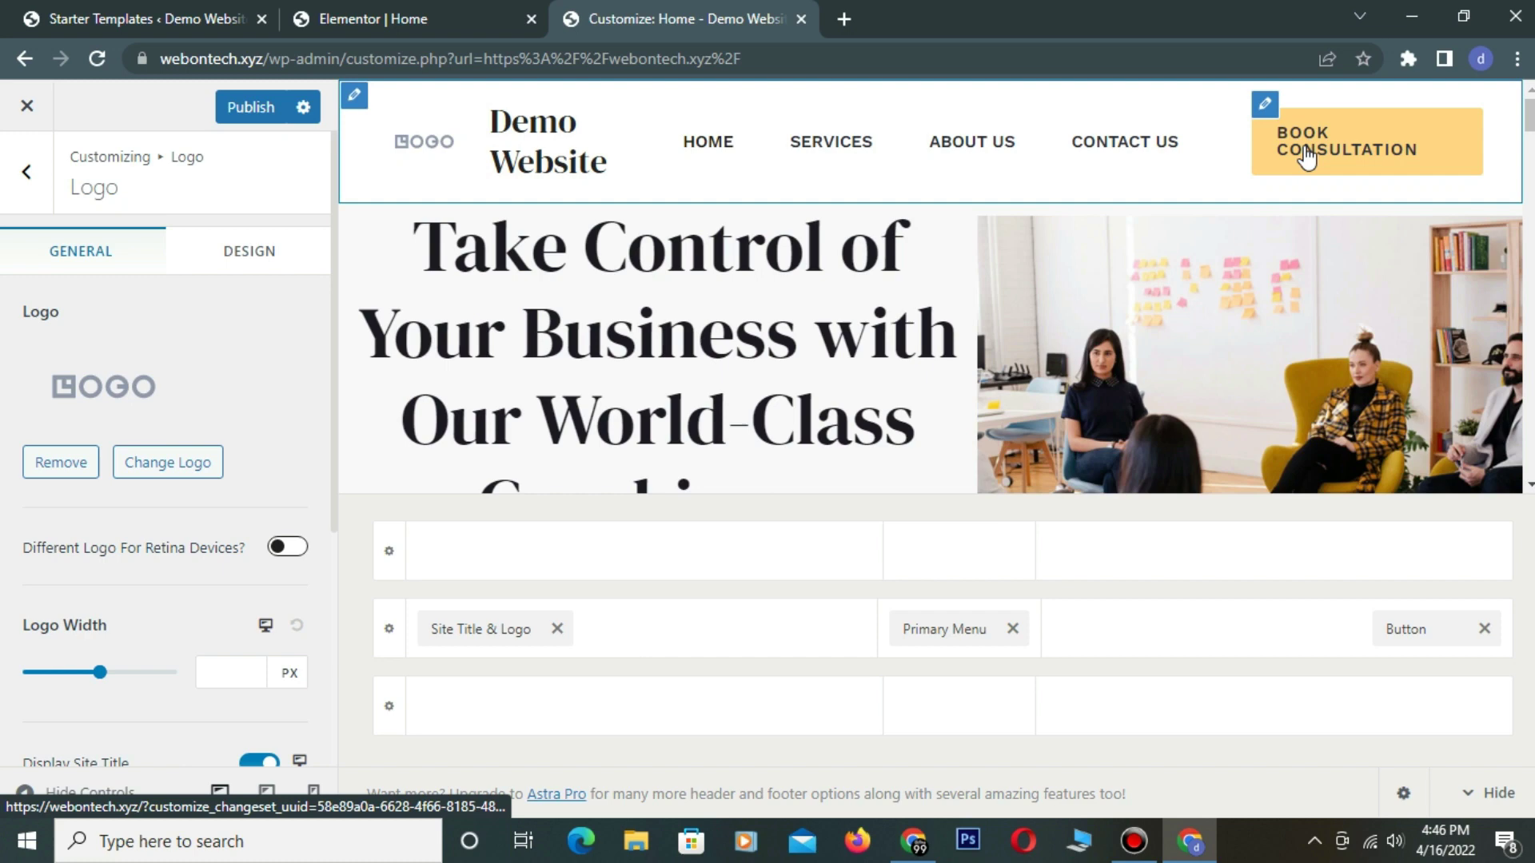
- Examine the text and link settings of the header's Book Consultation button
{"action": "left_click", "coordinate": [1265, 104]}
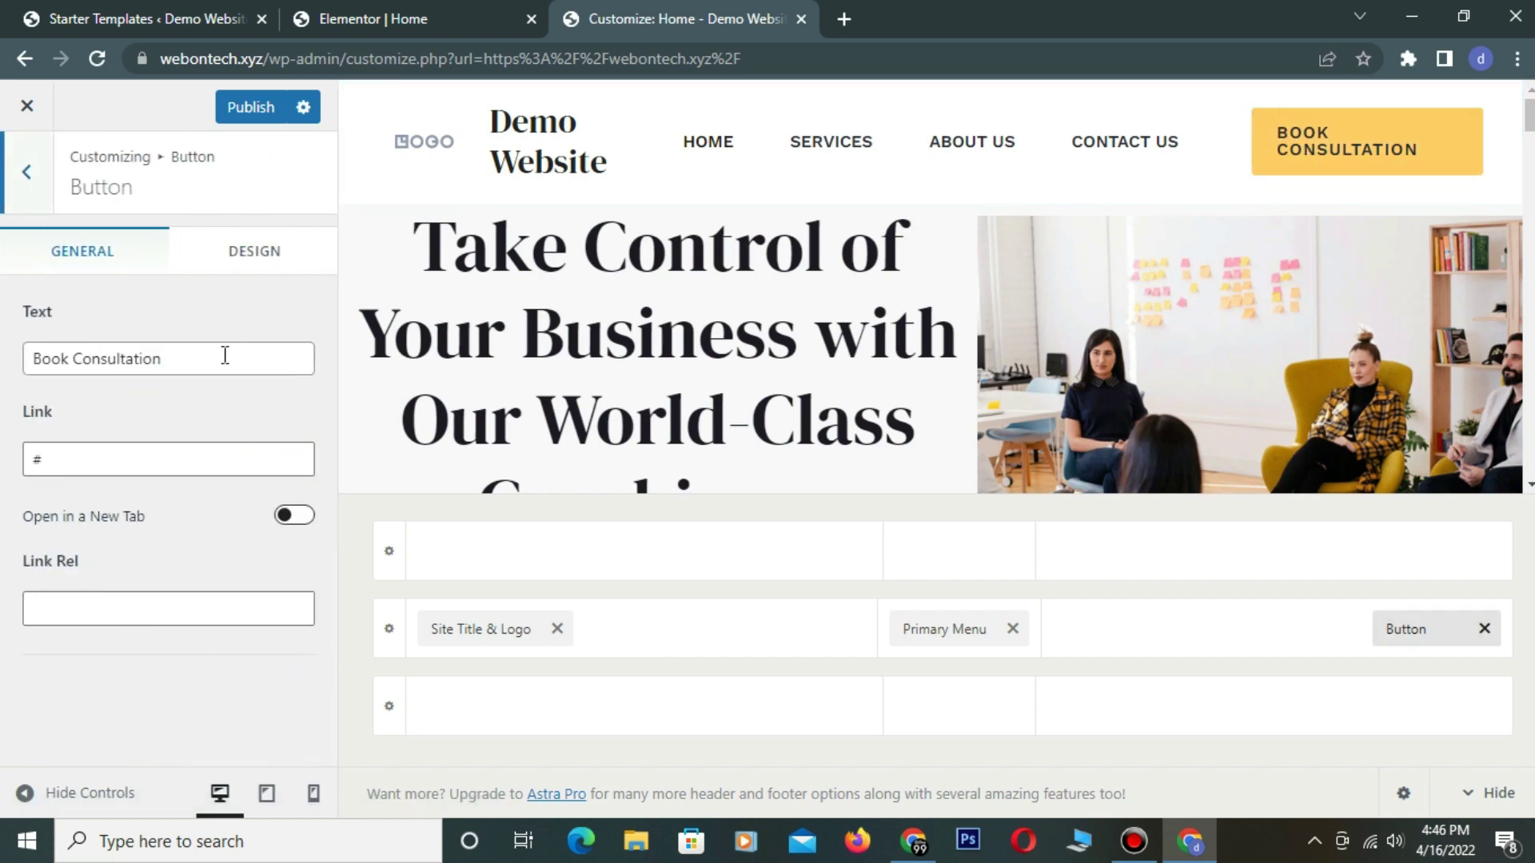
{"action": "left_click_drag", "start_coordinate": [225, 356], "coordinate": [4, 435]}
{"action": "left_click_drag", "start_coordinate": [161, 471], "coordinate": [4, 512]}
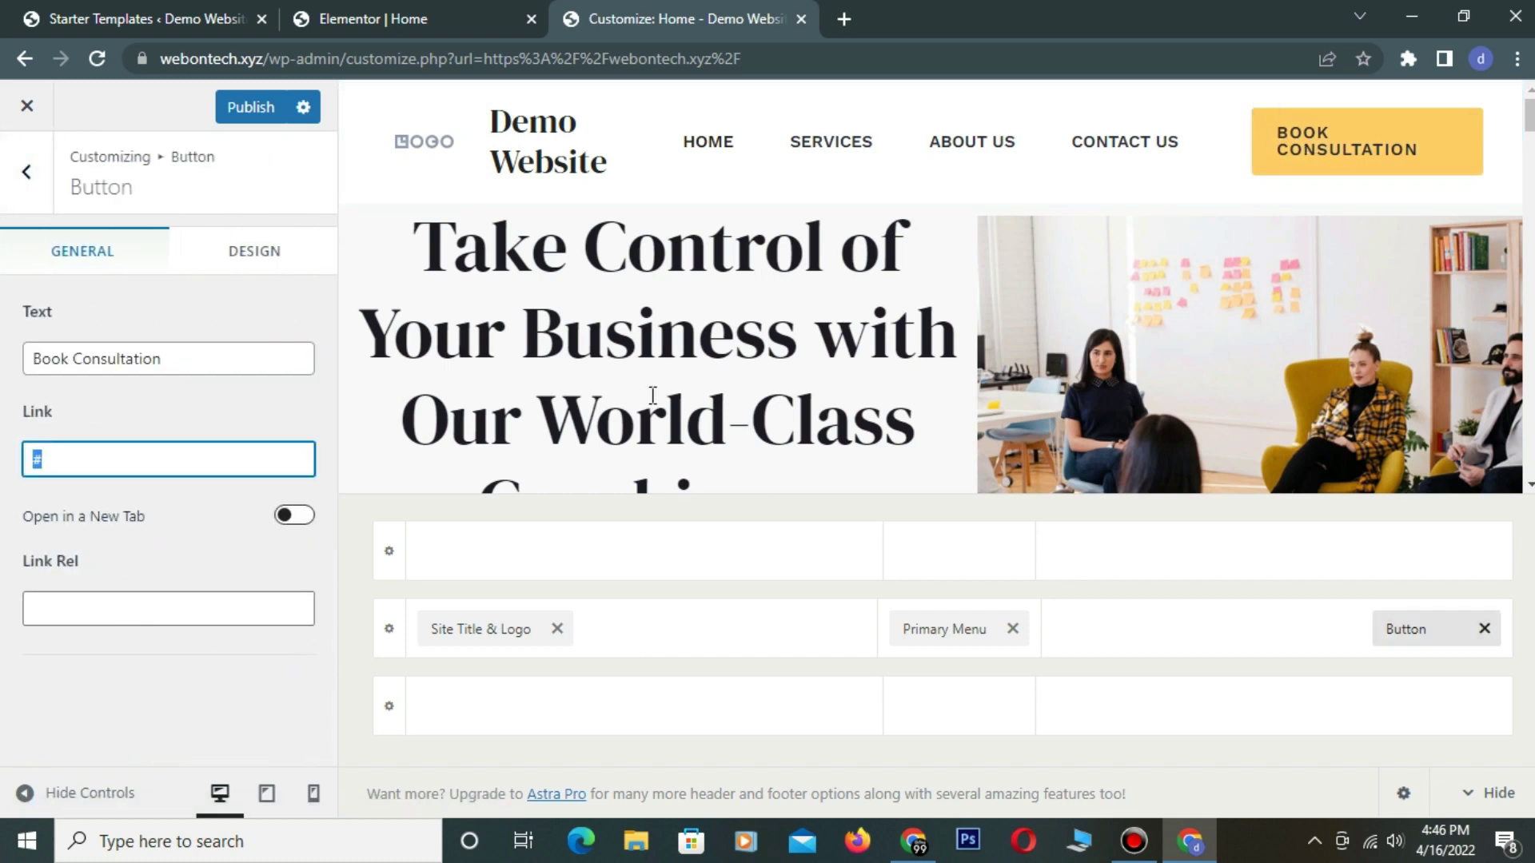
- Open the header's Primary Menu for configuration and add the Services page as an extra item at its end
{"action": "left_click", "coordinate": [669, 112]}
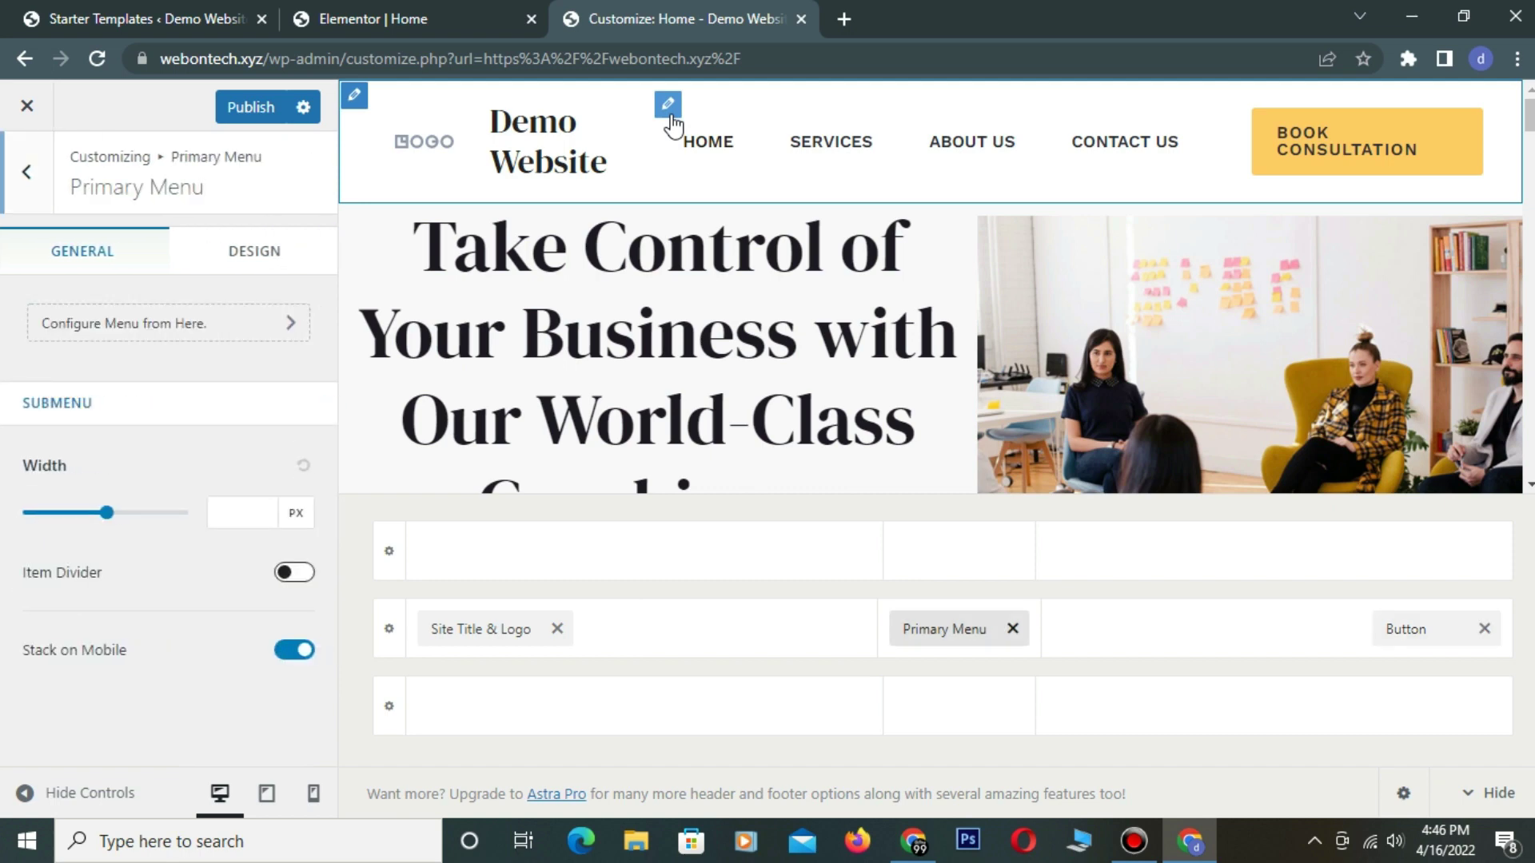
{"action": "left_click", "coordinate": [185, 322]}
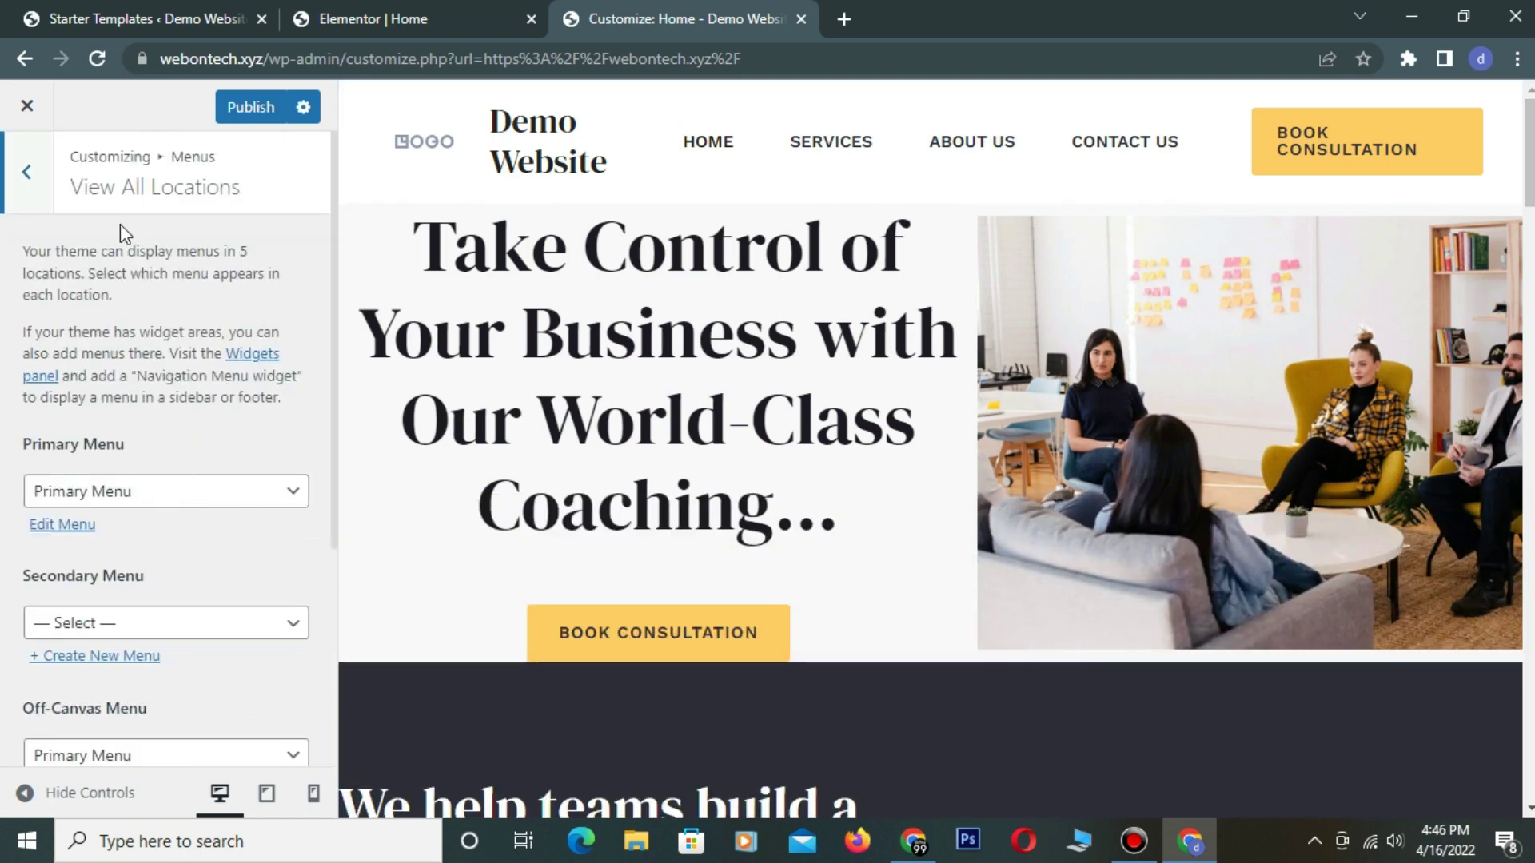
{"action": "left_click", "coordinate": [43, 210]}
{"action": "left_click", "coordinate": [117, 336]}
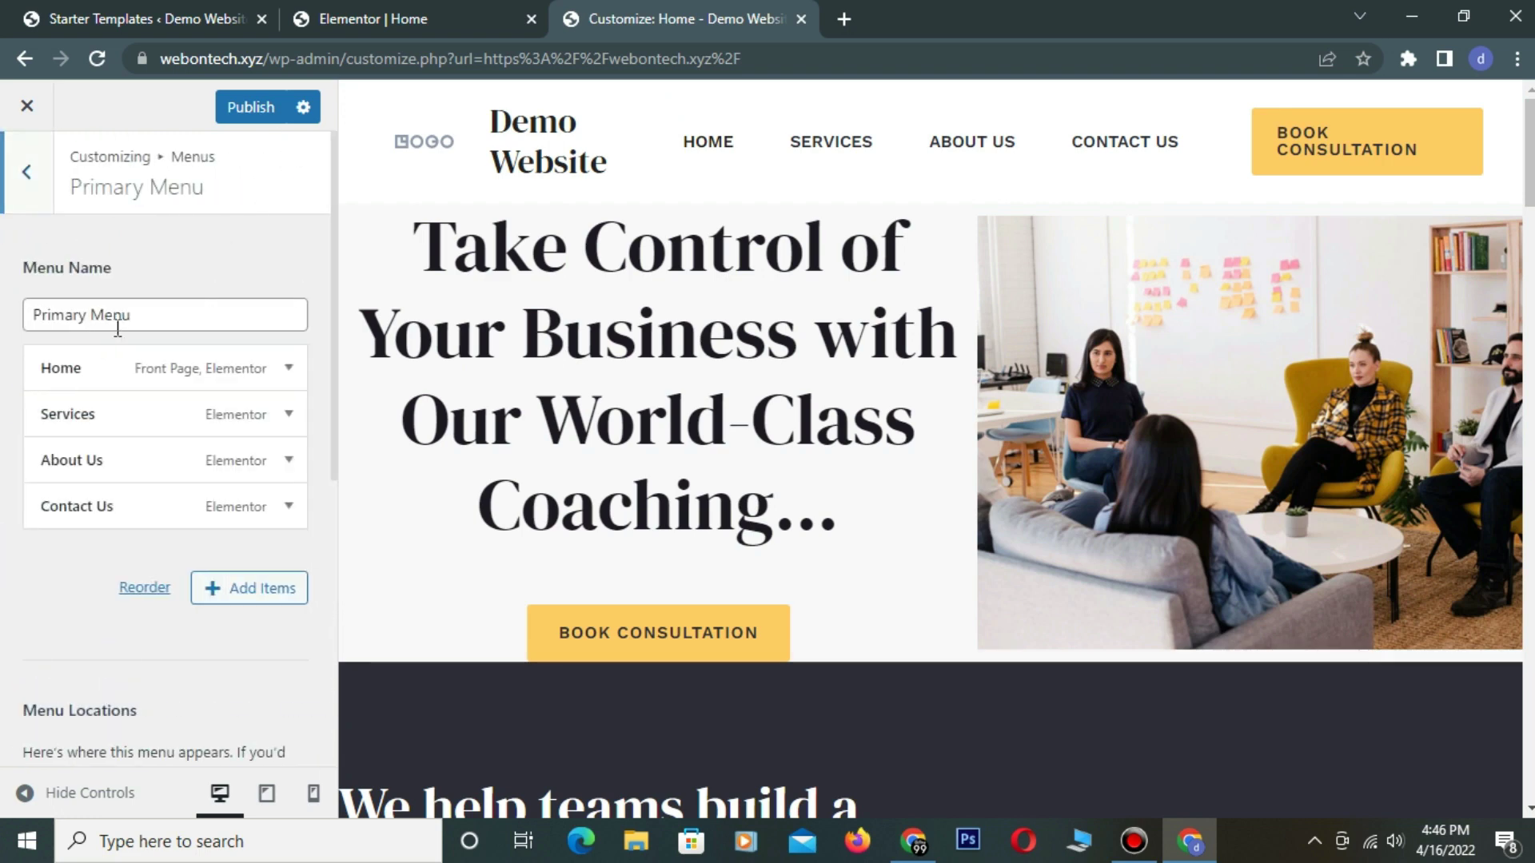
{"action": "scroll", "coordinate": [124, 344], "scroll_direction": "down", "scroll_amount": 3}
{"action": "scroll", "coordinate": [243, 336], "scroll_direction": "up", "scroll_amount": 3}
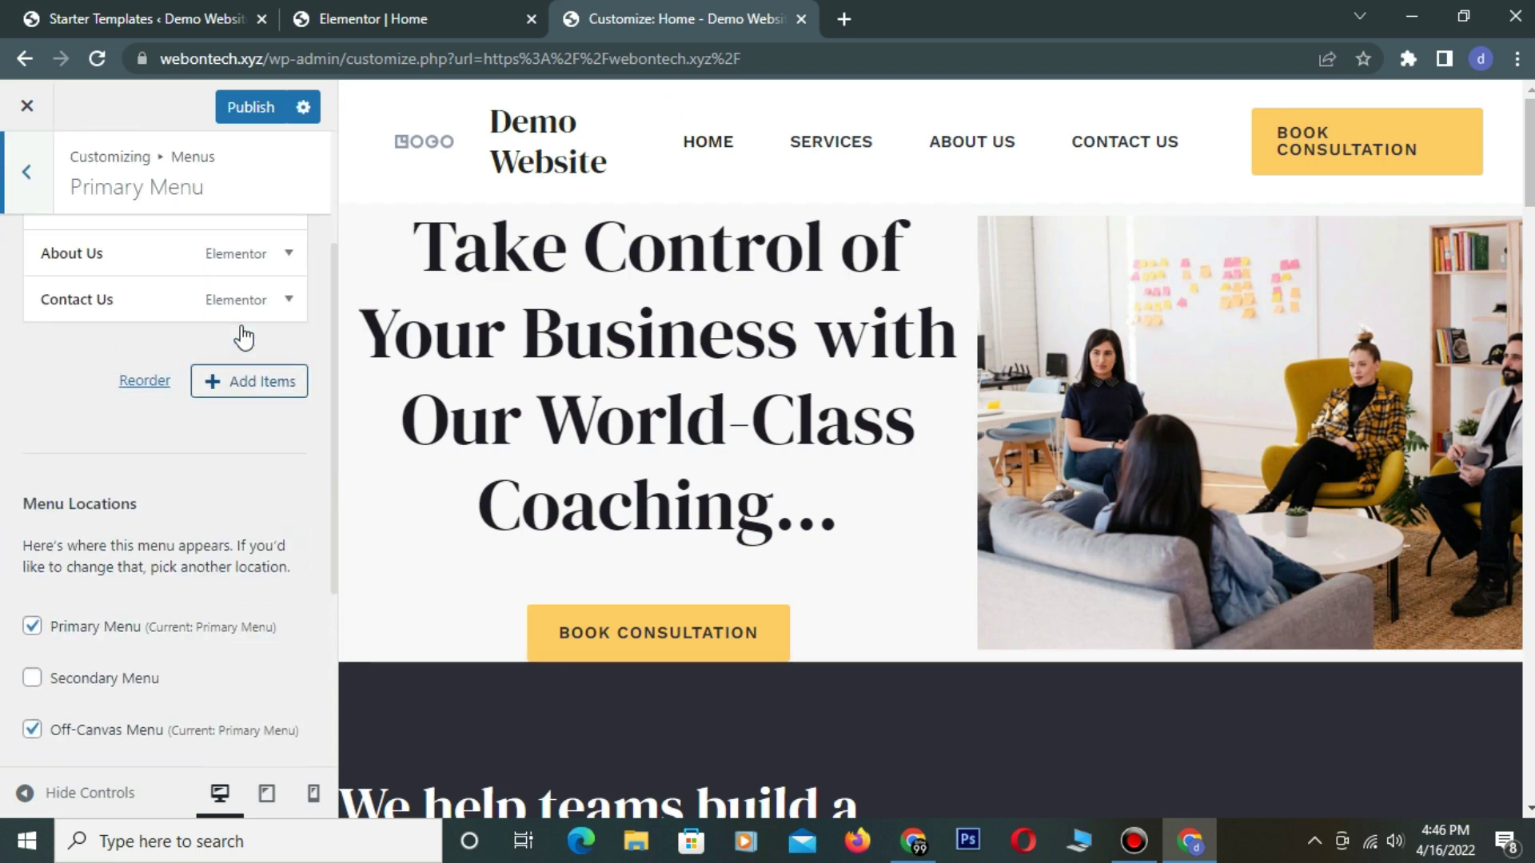
{"action": "left_click", "coordinate": [248, 588]}
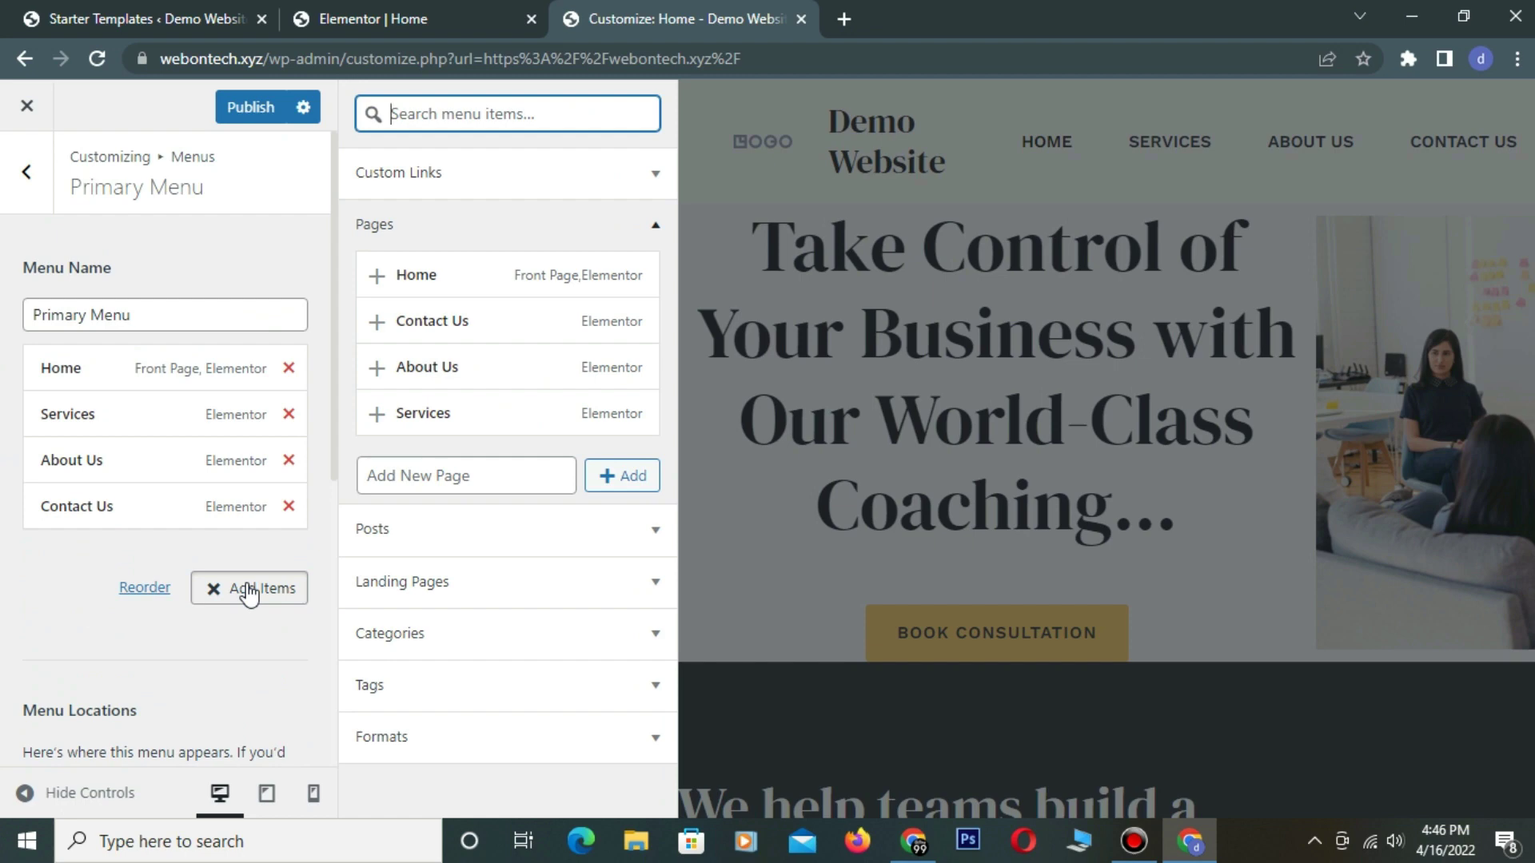
{"action": "left_click", "coordinate": [377, 413]}
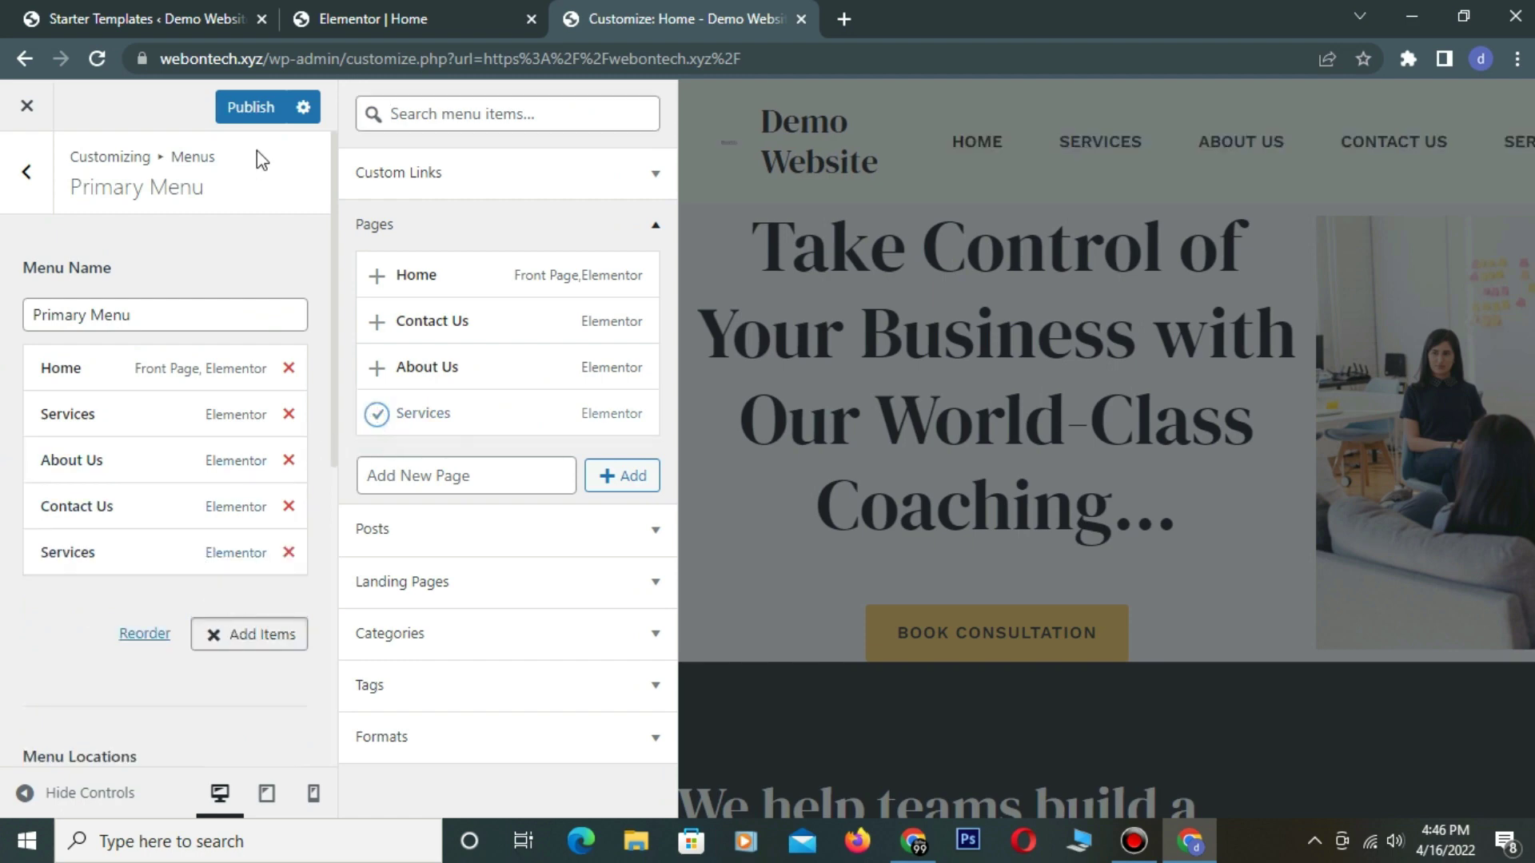
{"action": "left_click", "coordinate": [751, 236]}
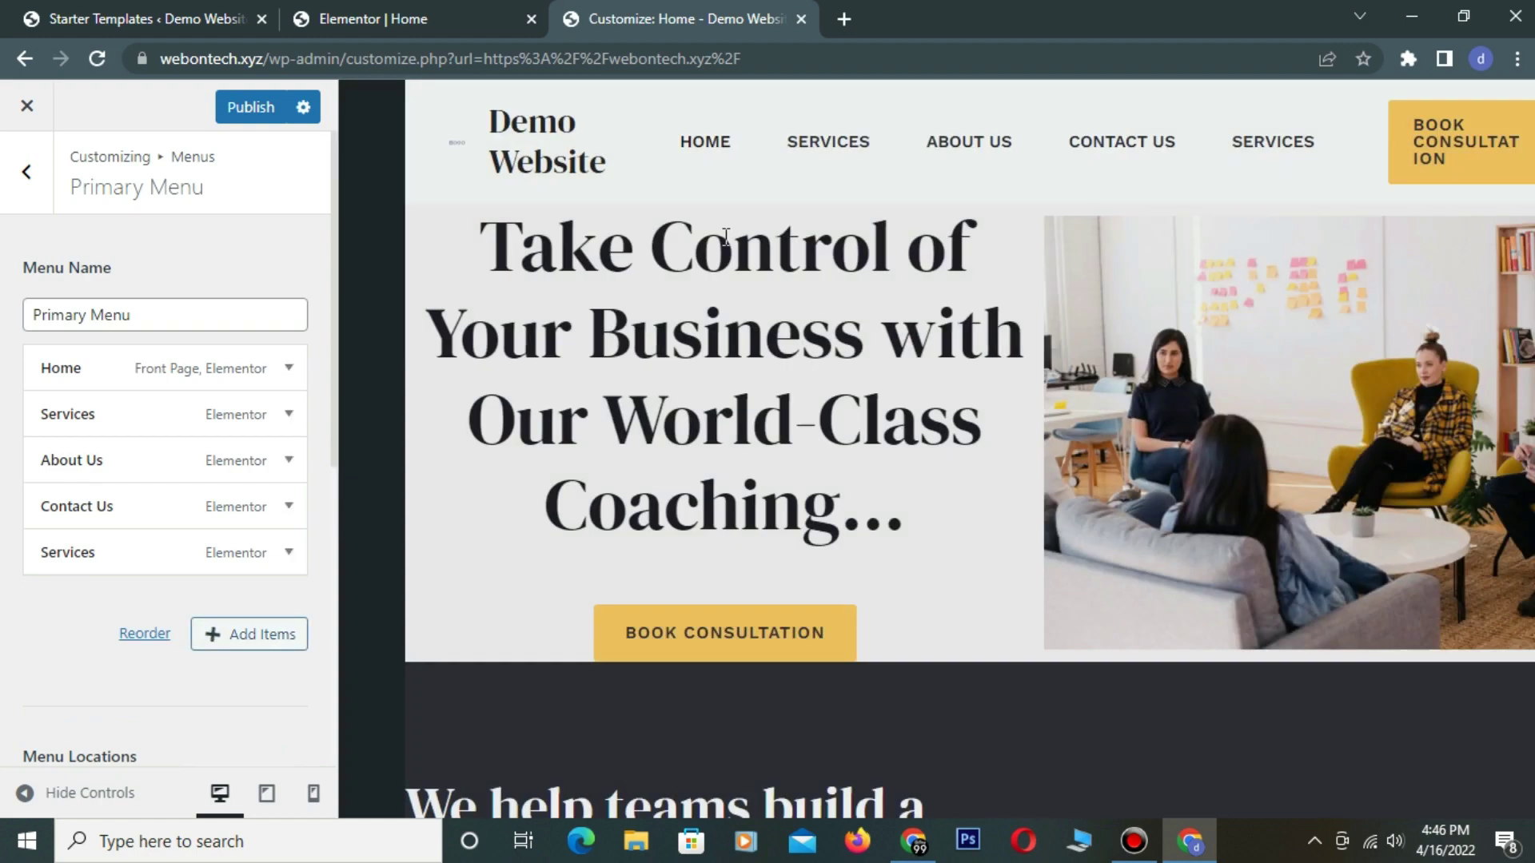
- Check the settings of the footer menu and the Get In Touch footer widget, and publish the customizer changes
{"action": "scroll", "coordinate": [735, 237], "scroll_direction": "down", "scroll_amount": 20}
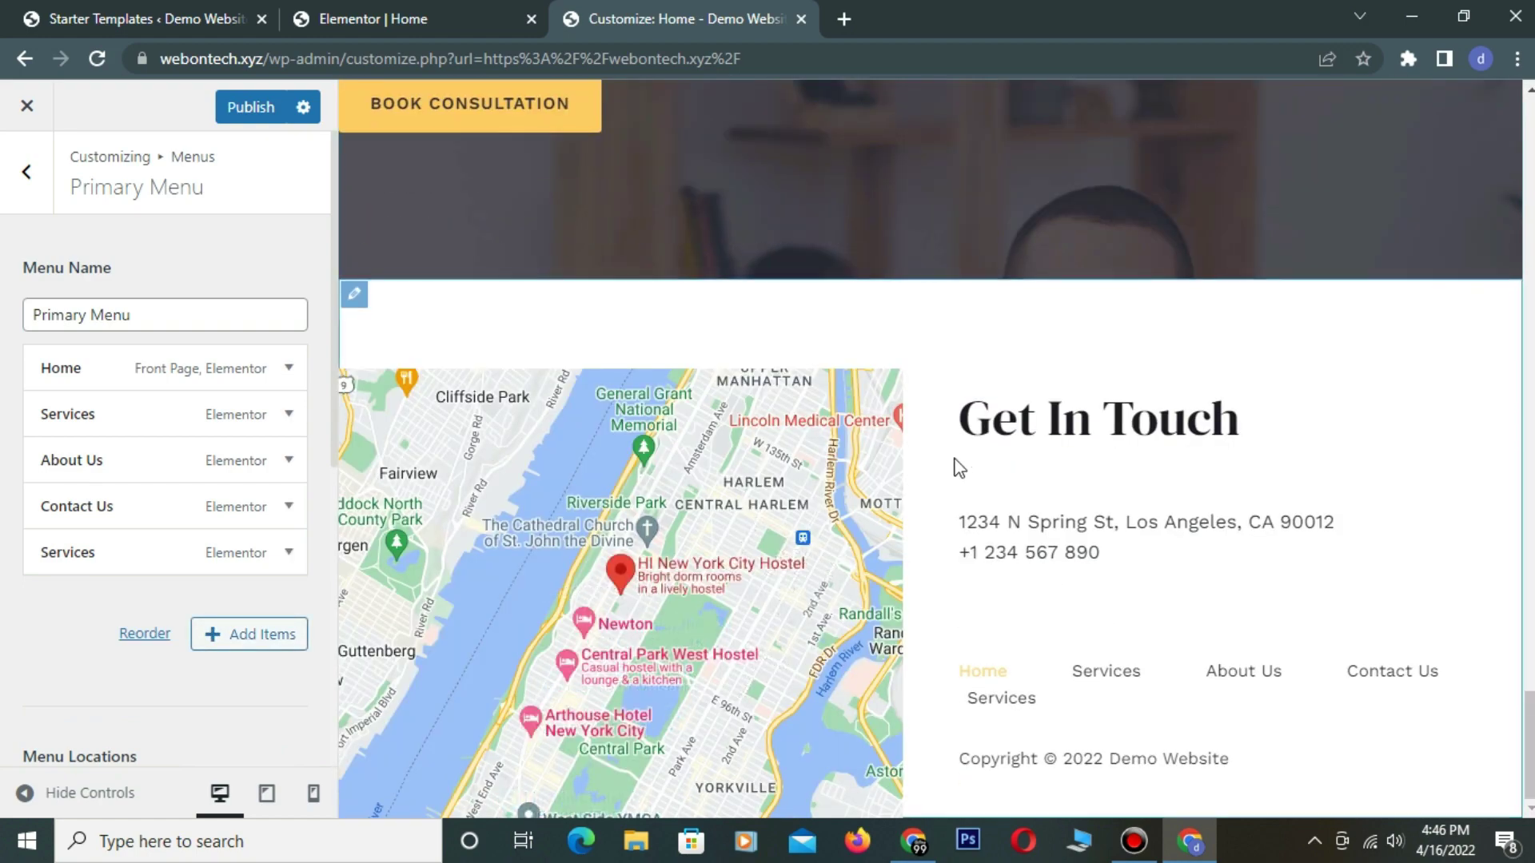
{"action": "left_click", "coordinate": [973, 680]}
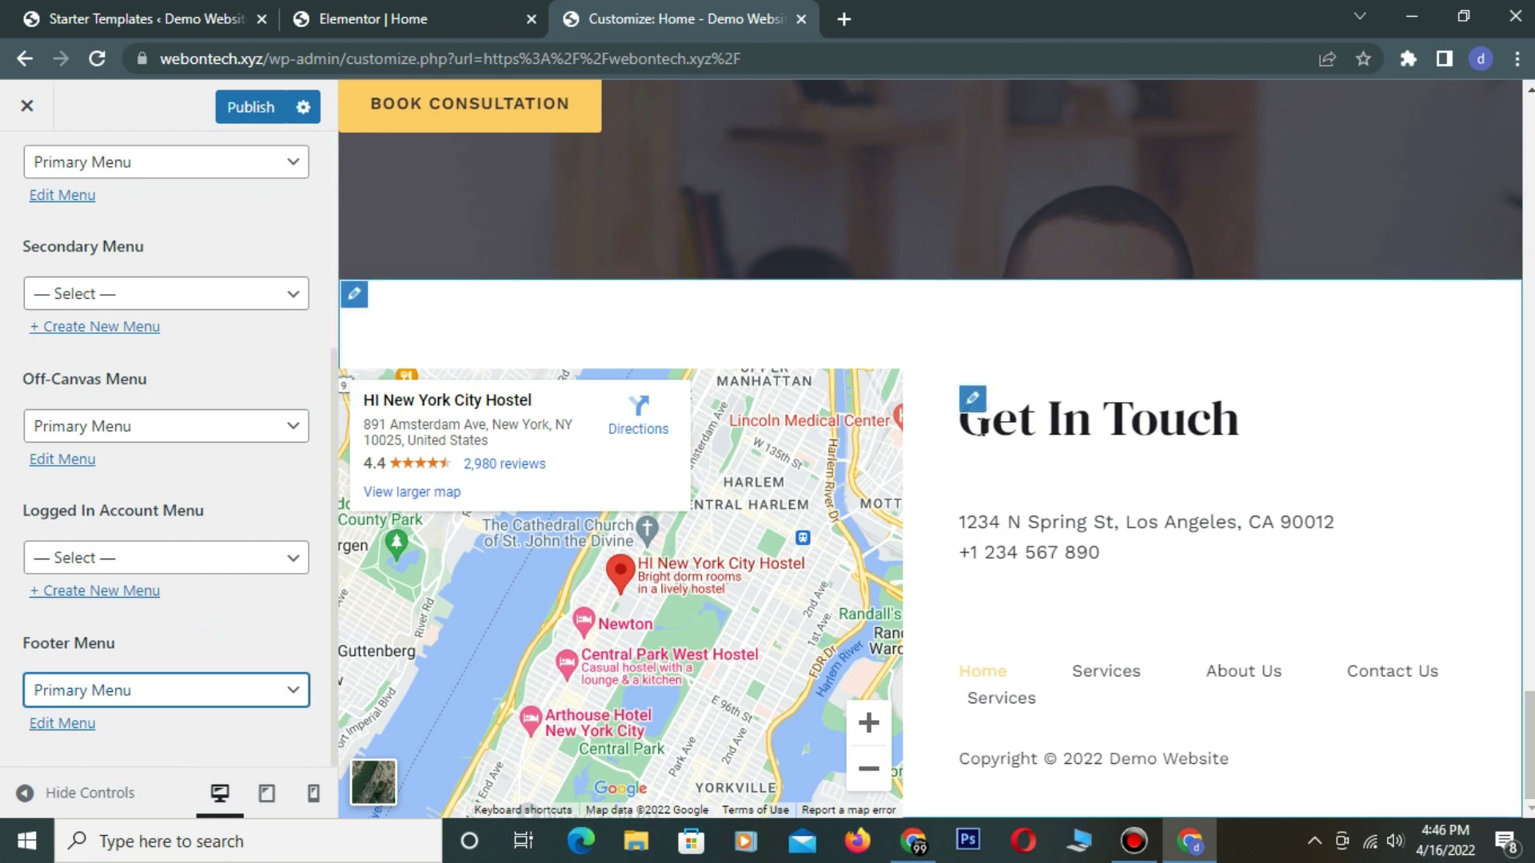
{"action": "left_click", "coordinate": [972, 399]}
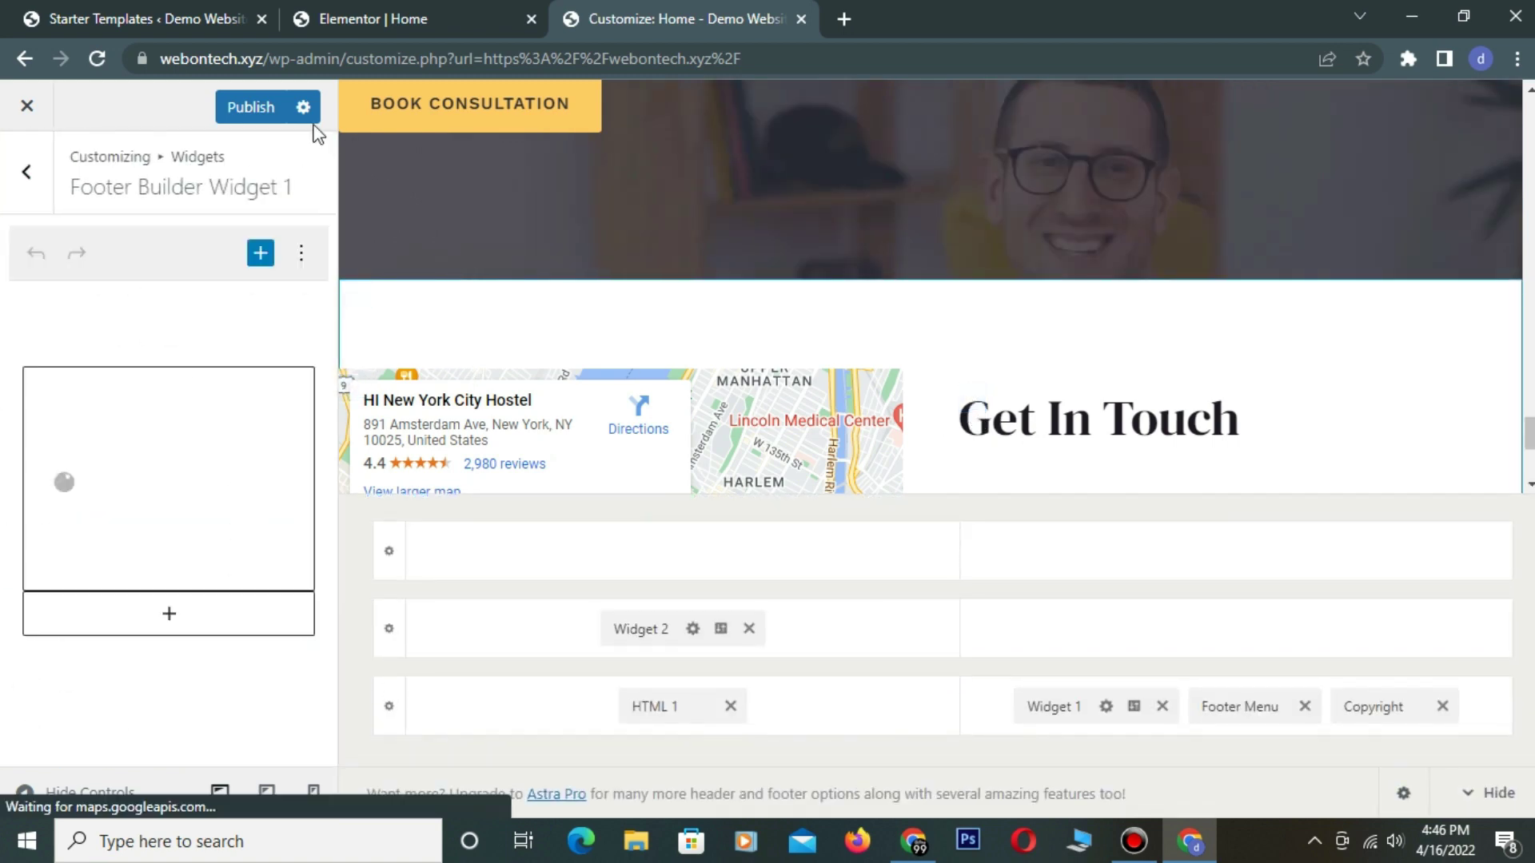
{"action": "left_click", "coordinate": [266, 110]}
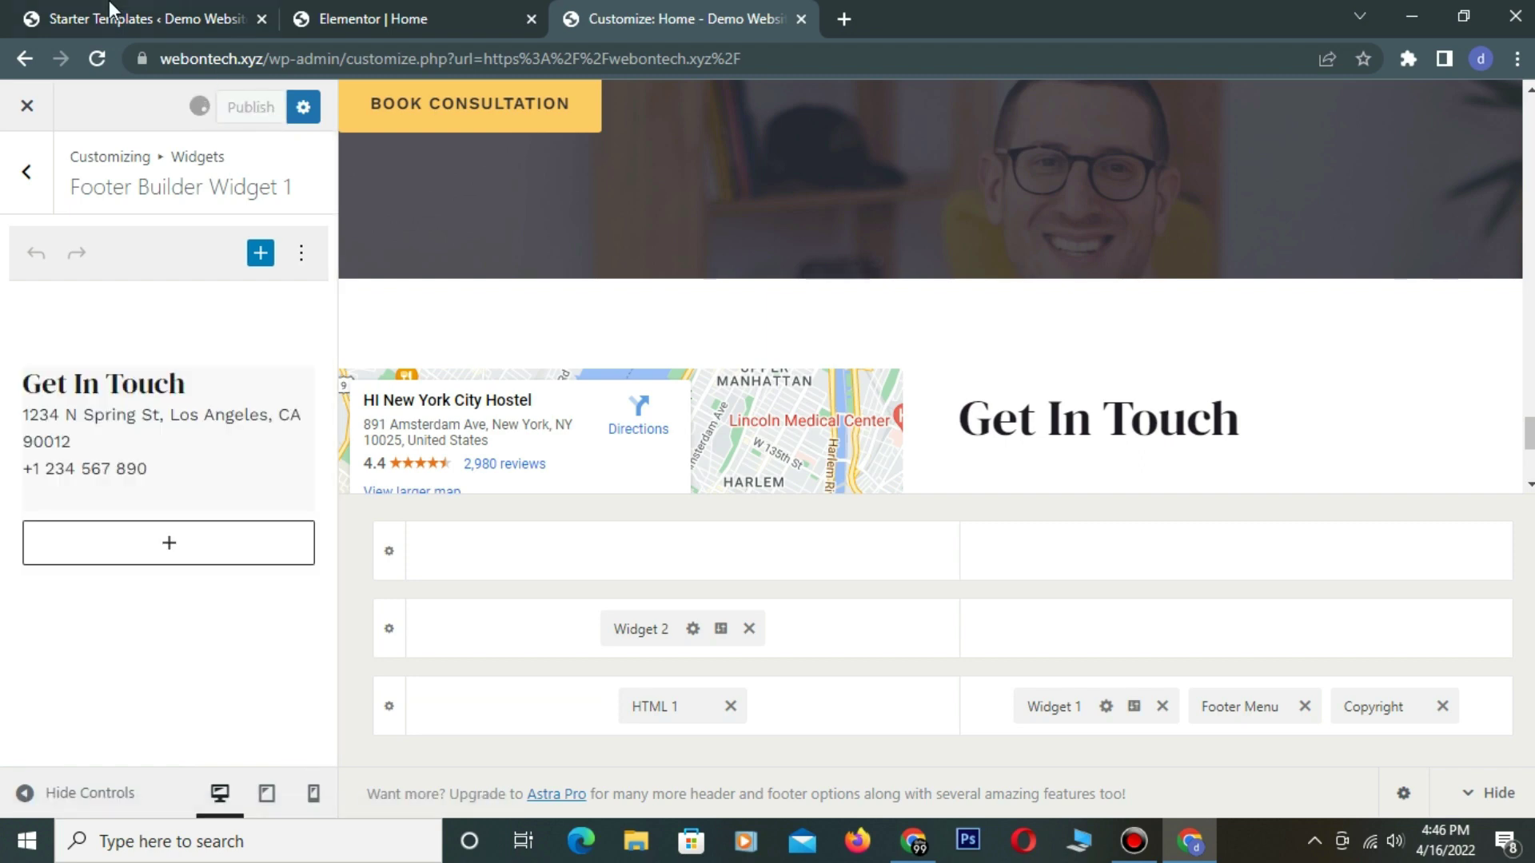
- Return to the Starter Templates browser tab, load the WordPress dashboard at webontech.xyz/wp-admin/ and open the list of all pages
{"action": "key", "text": "ctrl+1"}
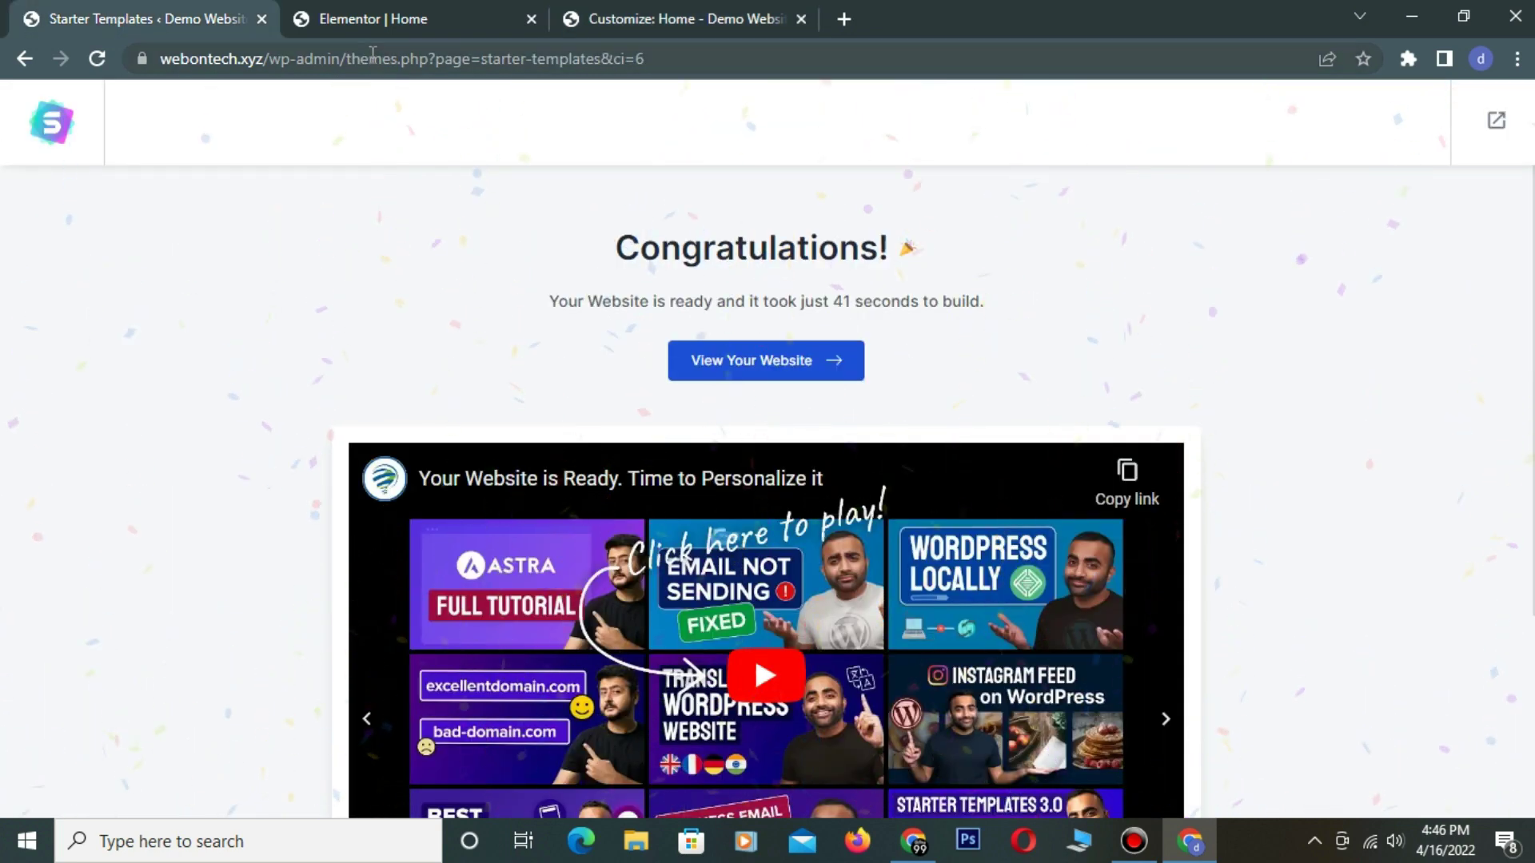
{"action": "left_click_drag", "start_coordinate": [351, 55], "coordinate": [728, 198]}
{"action": "key", "text": "BackSpace"}
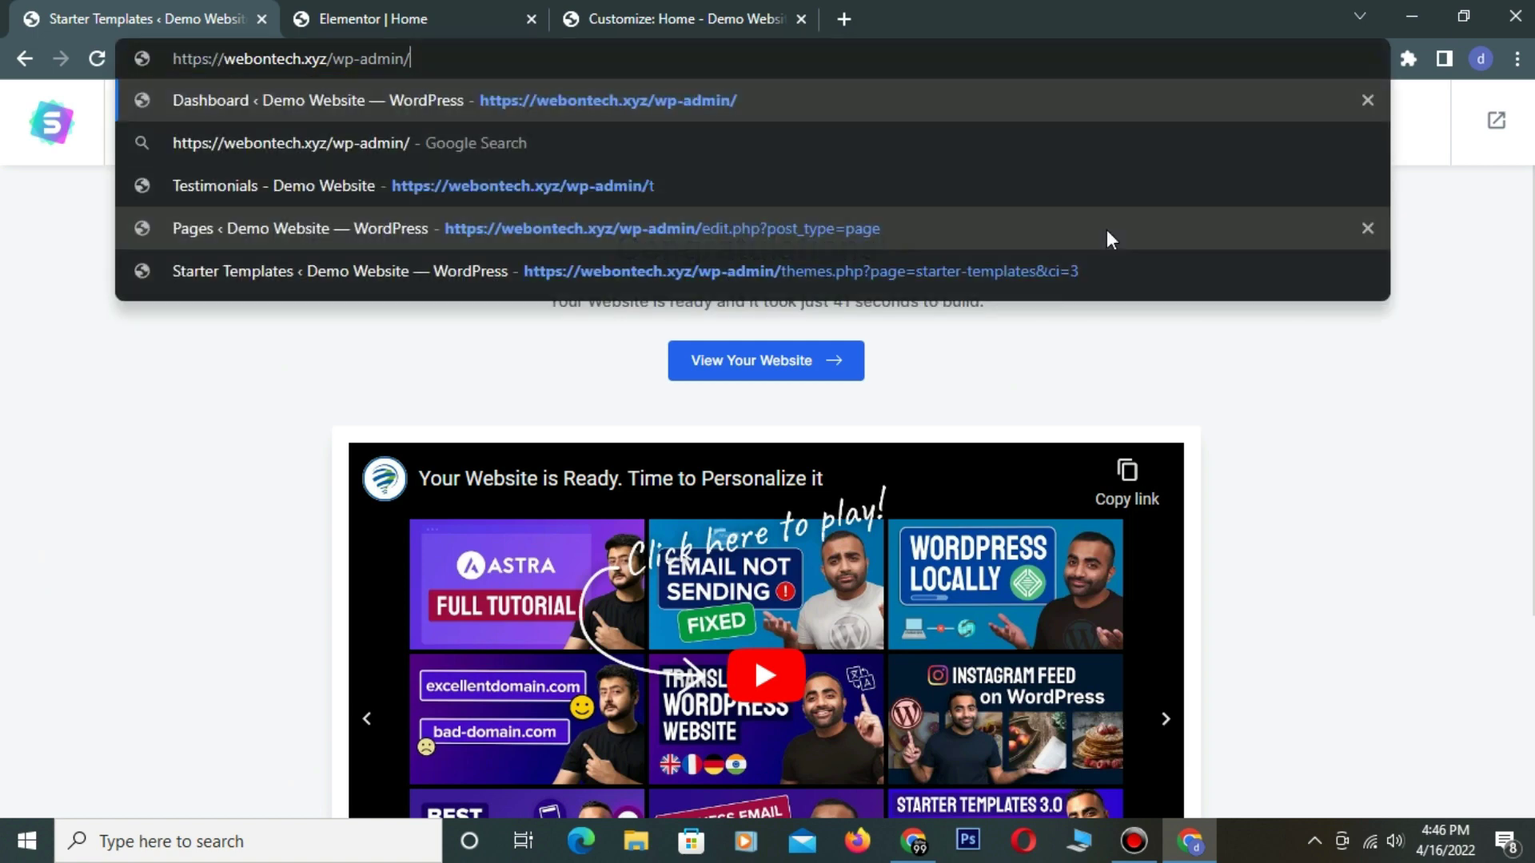
{"action": "key", "text": "Return"}
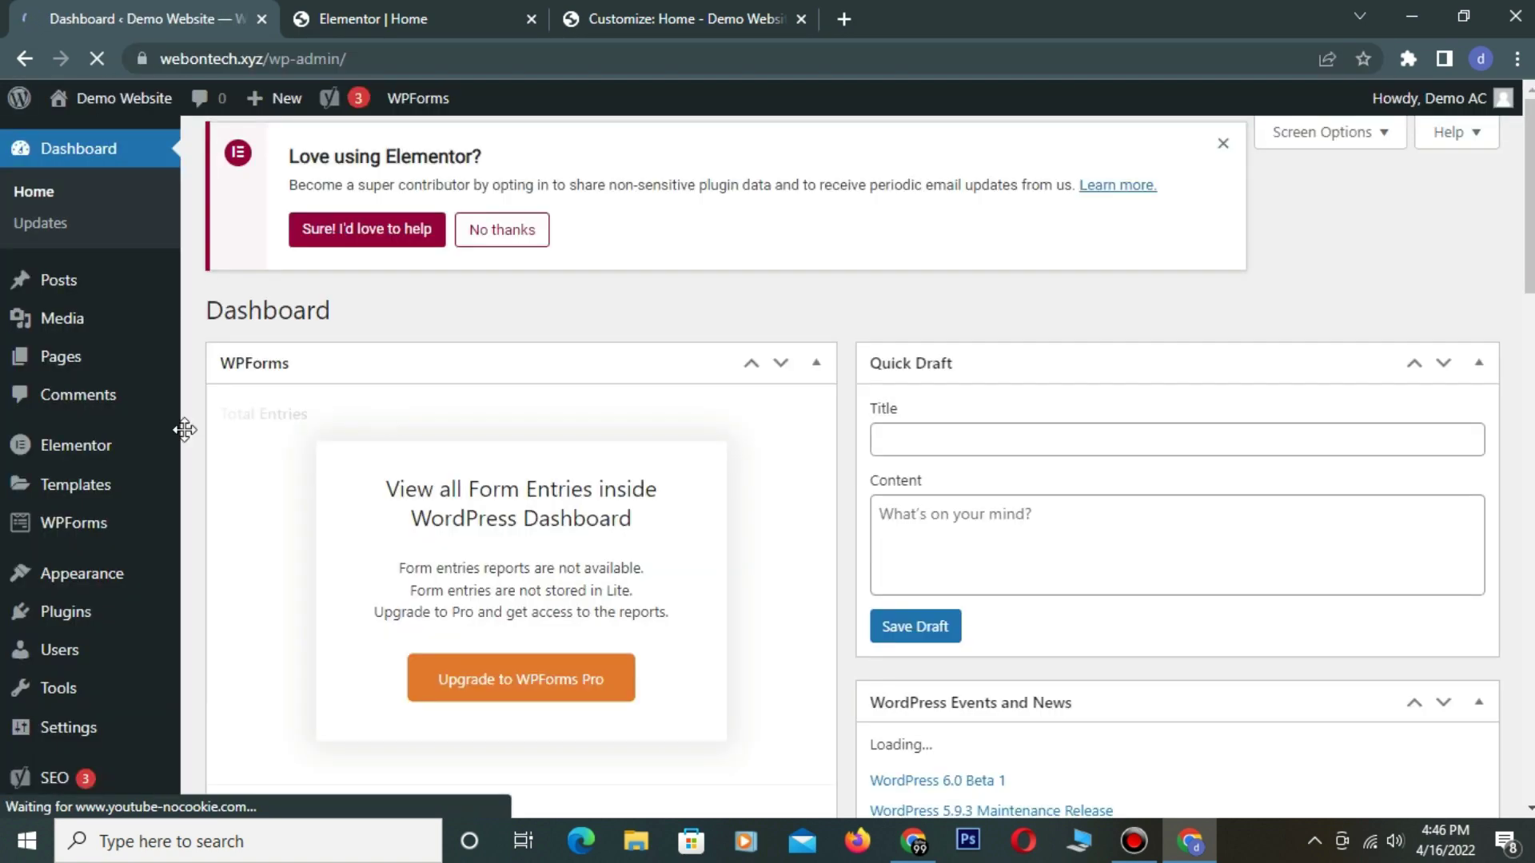
{"action": "mouse_move", "coordinate": [100, 358]}
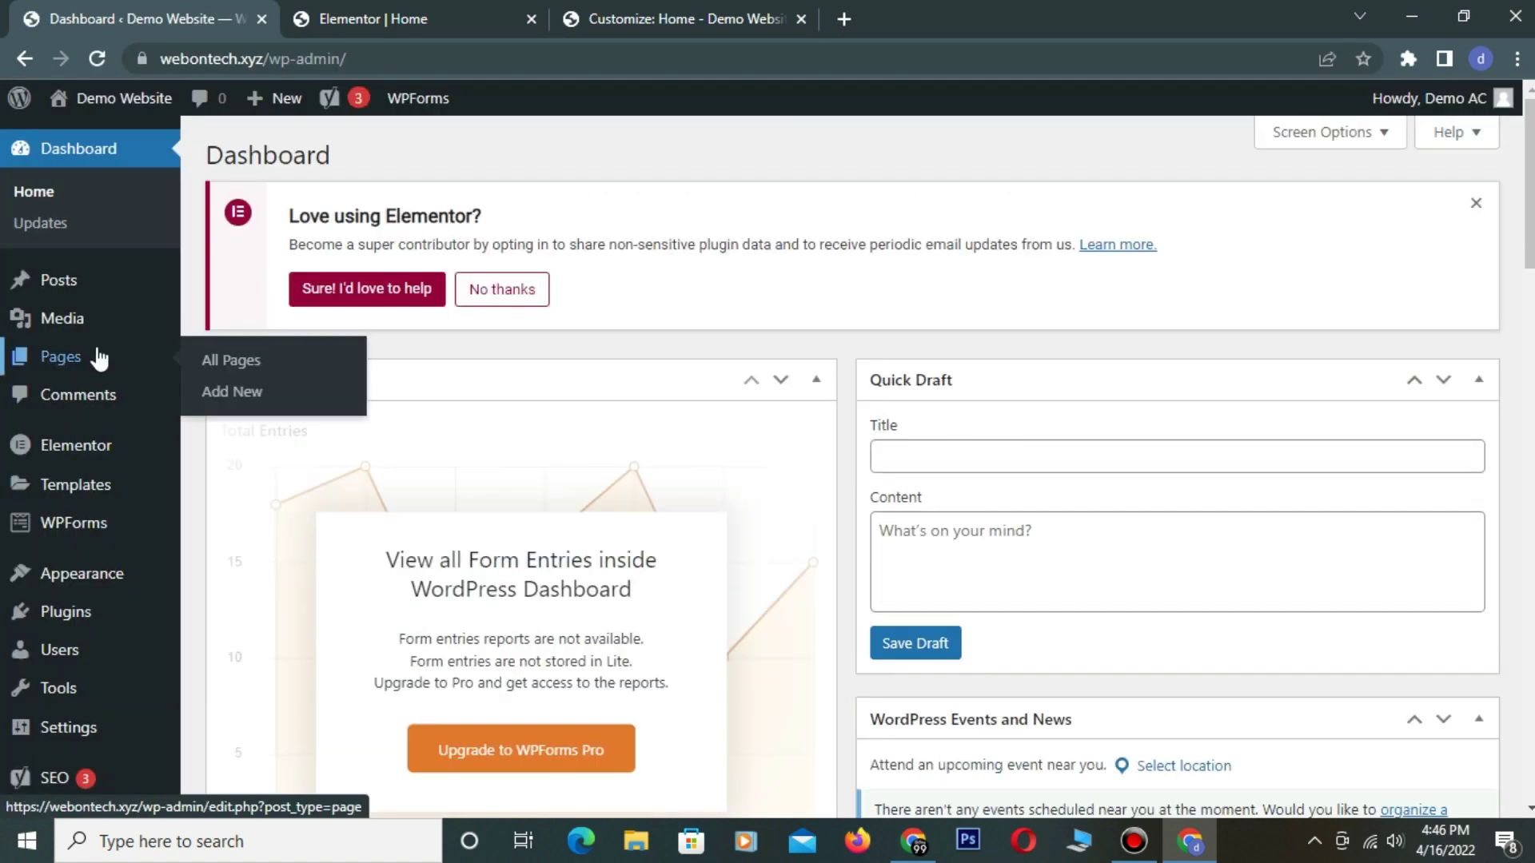
{"action": "left_click", "coordinate": [213, 359]}
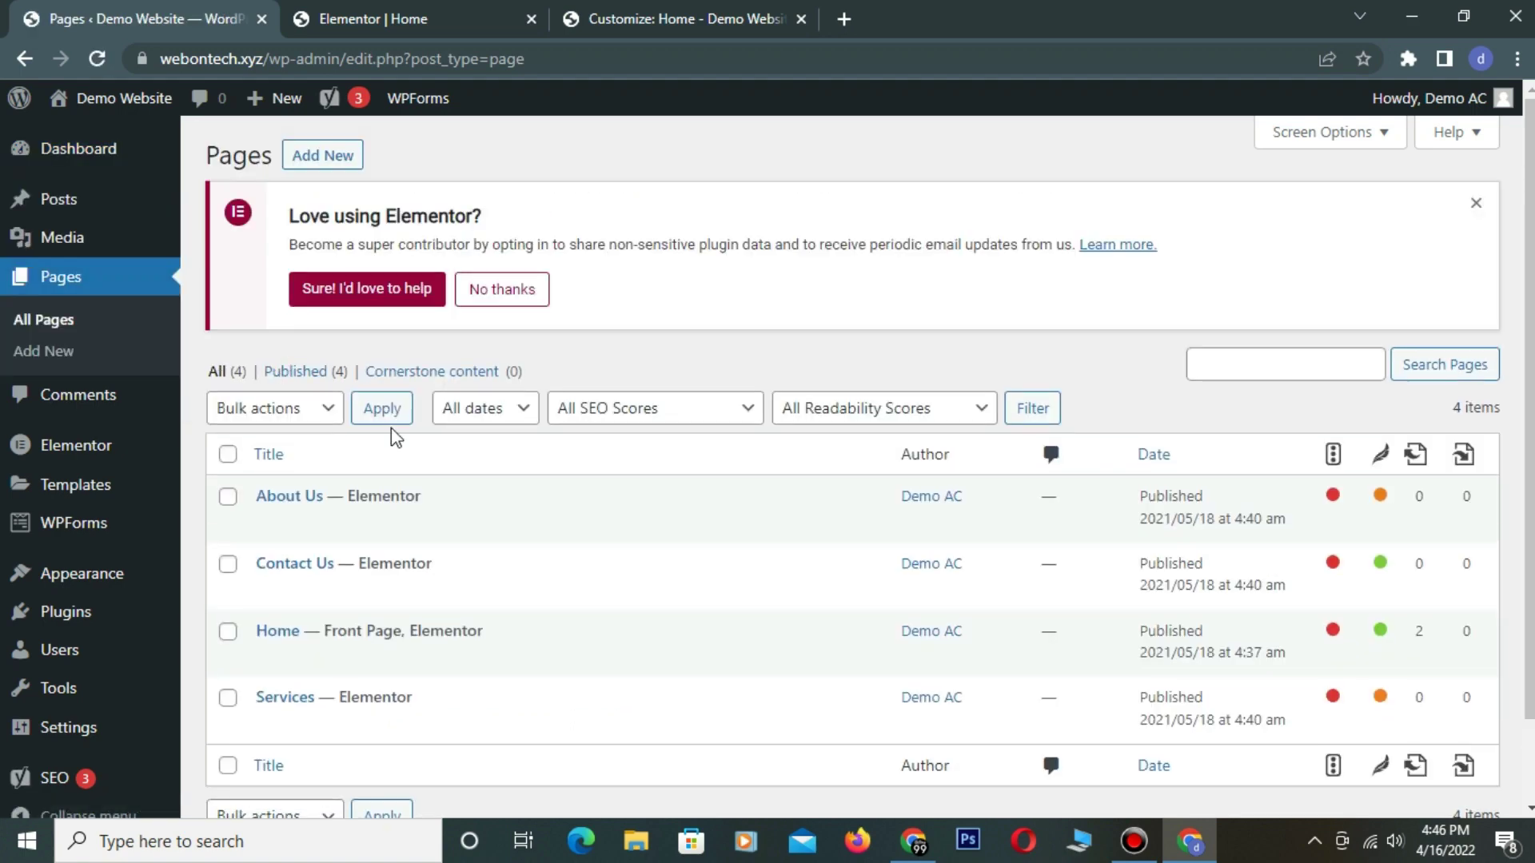
- View the Contact Us page in a new browser tab, look through it and open it for editing with Elementor
{"action": "scroll", "coordinate": [568, 538], "scroll_direction": "down", "scroll_amount": 1}
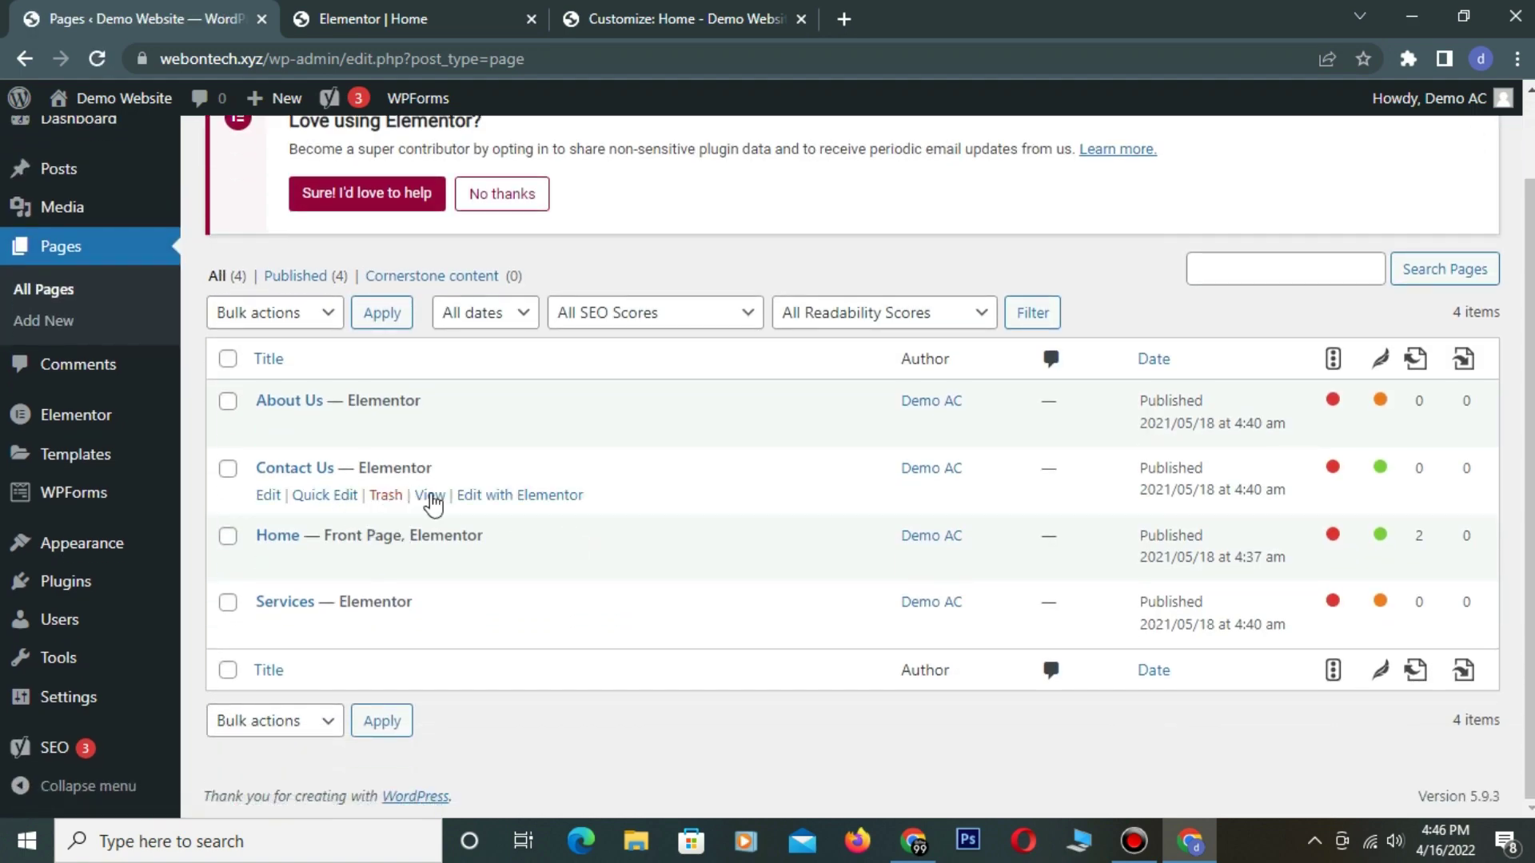
{"action": "right_click", "coordinate": [431, 502]}
{"action": "left_click", "coordinate": [448, 511]}
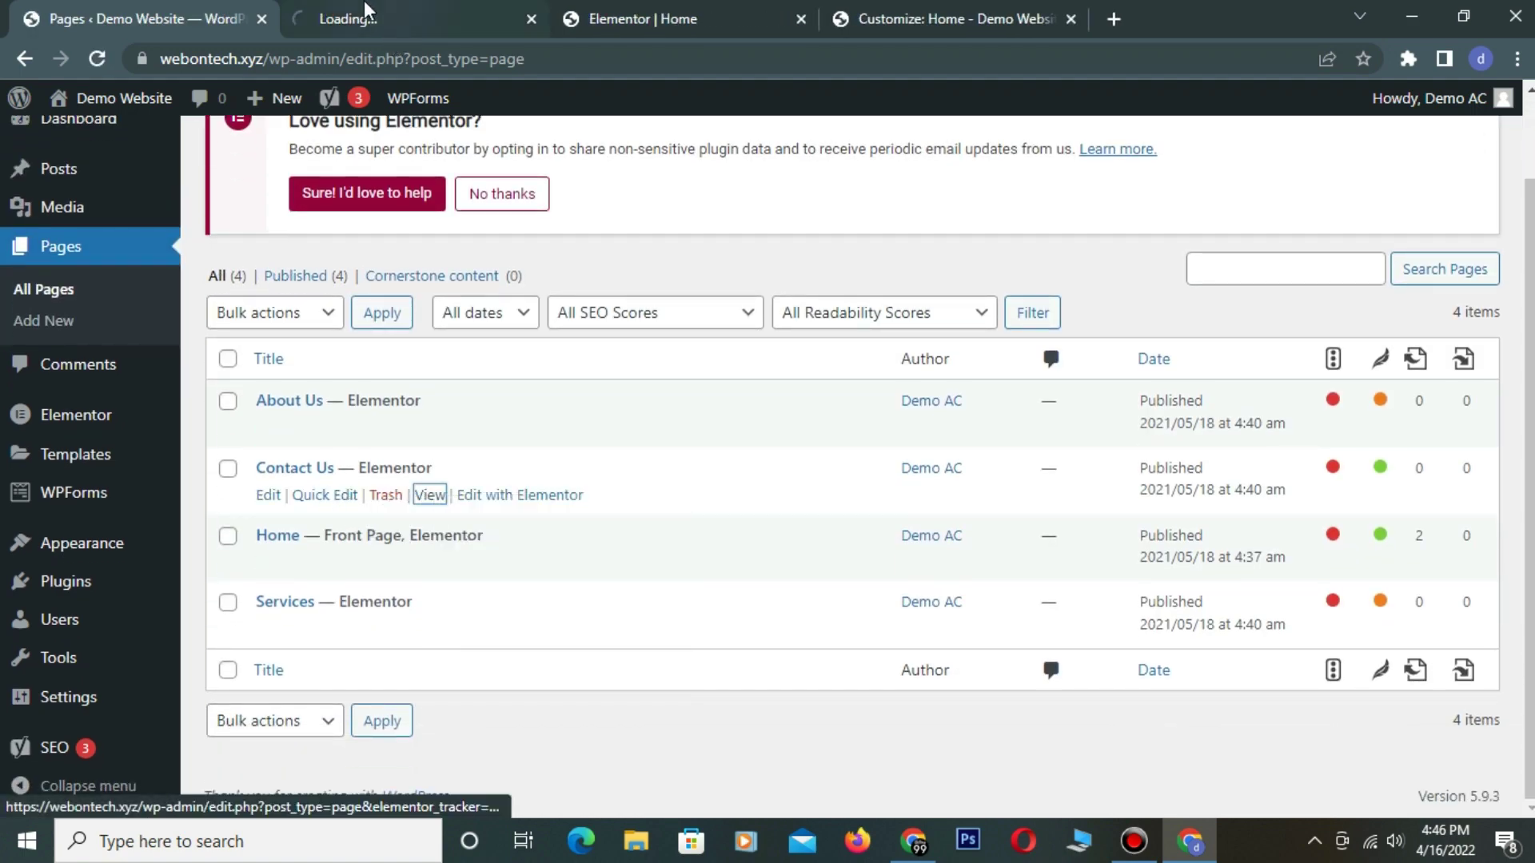
{"action": "left_click", "coordinate": [362, 4]}
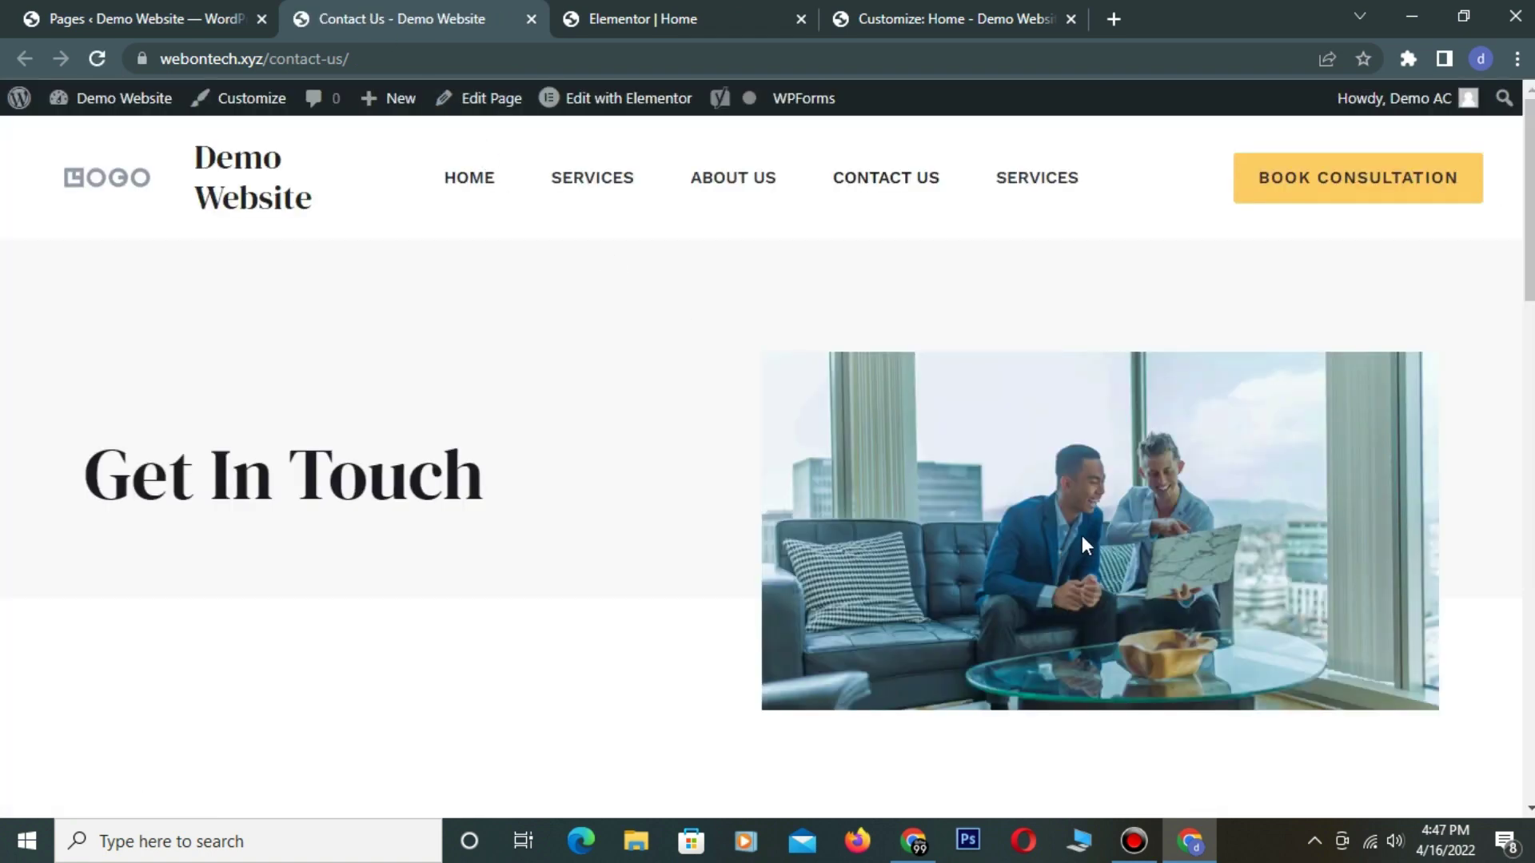
{"action": "scroll", "coordinate": [1081, 534], "scroll_direction": "down", "scroll_amount": 5}
{"action": "scroll", "coordinate": [1083, 544], "scroll_direction": "up", "scroll_amount": 5}
{"action": "left_click", "coordinate": [628, 112]}
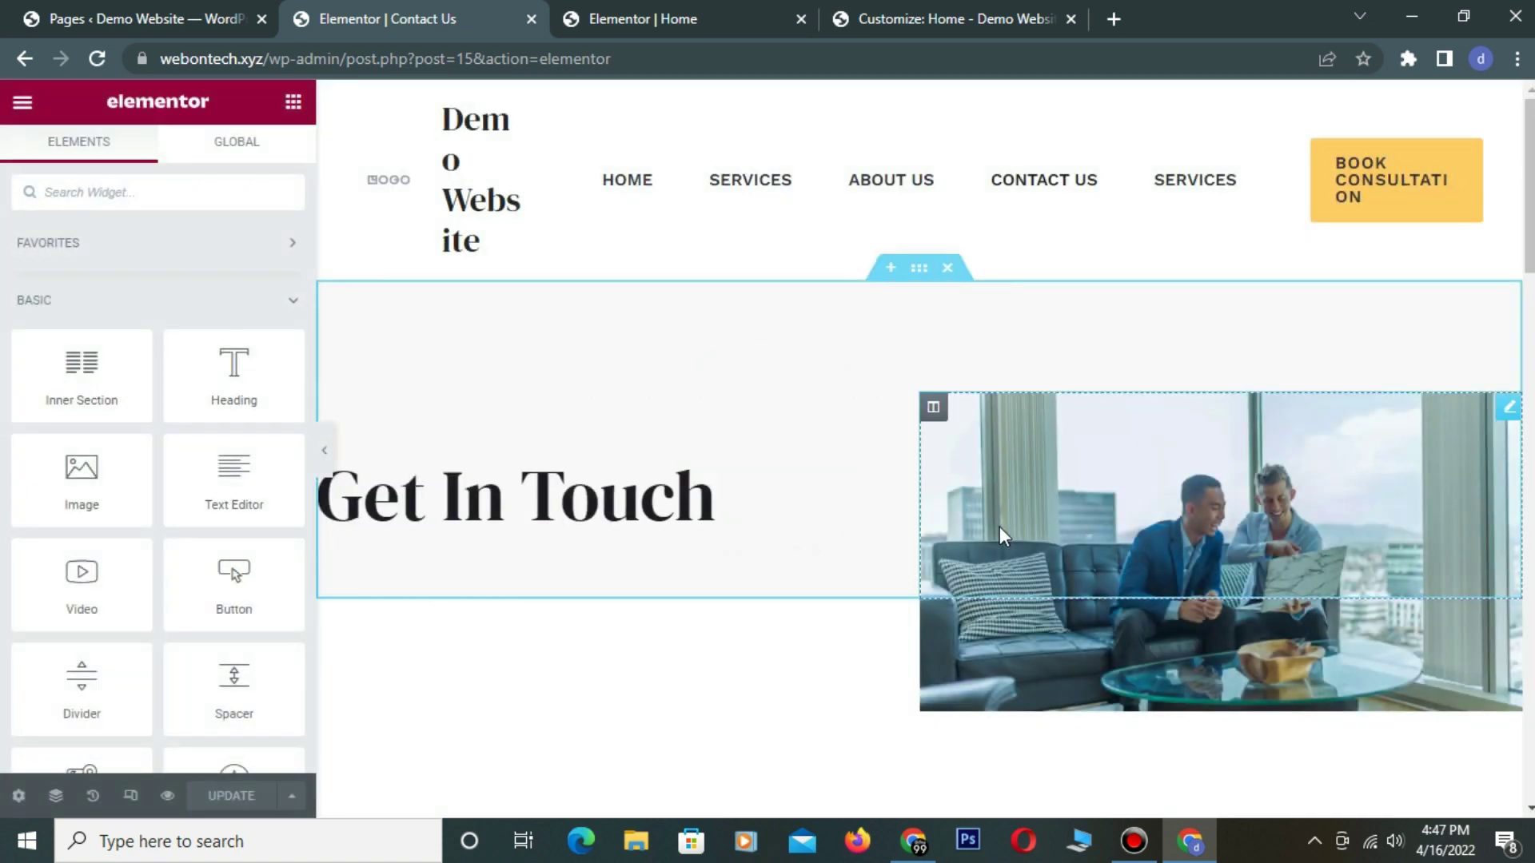
- Add a single-column section below the Send us a message form and place a Text Editor widget in it
{"action": "scroll", "coordinate": [1000, 526], "scroll_direction": "down", "scroll_amount": 10}
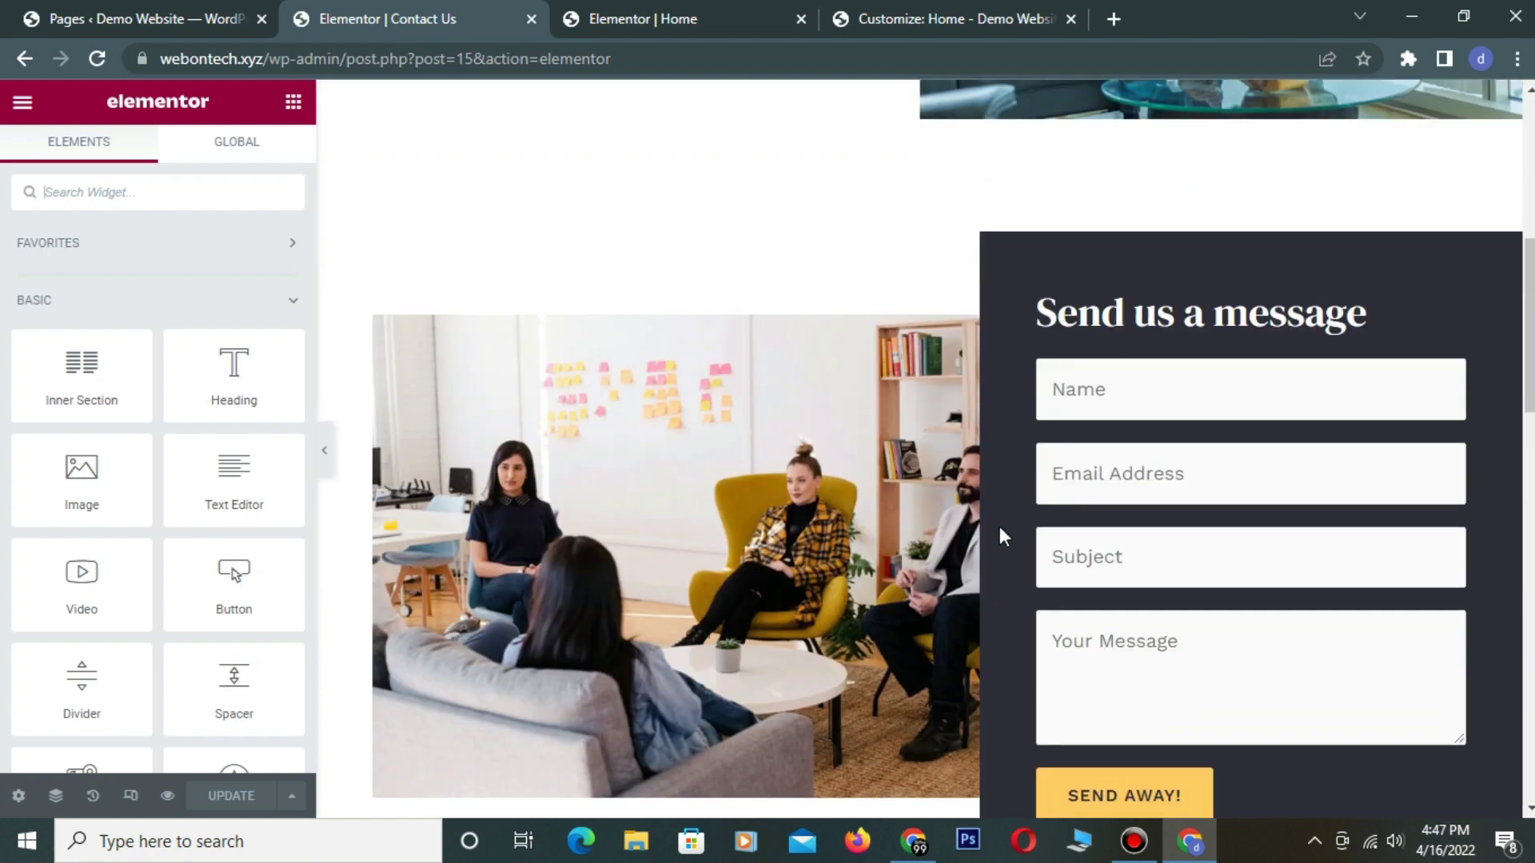
{"action": "scroll", "coordinate": [999, 526], "scroll_direction": "up", "scroll_amount": 5}
{"action": "scroll", "coordinate": [999, 526], "scroll_direction": "up", "scroll_amount": 10}
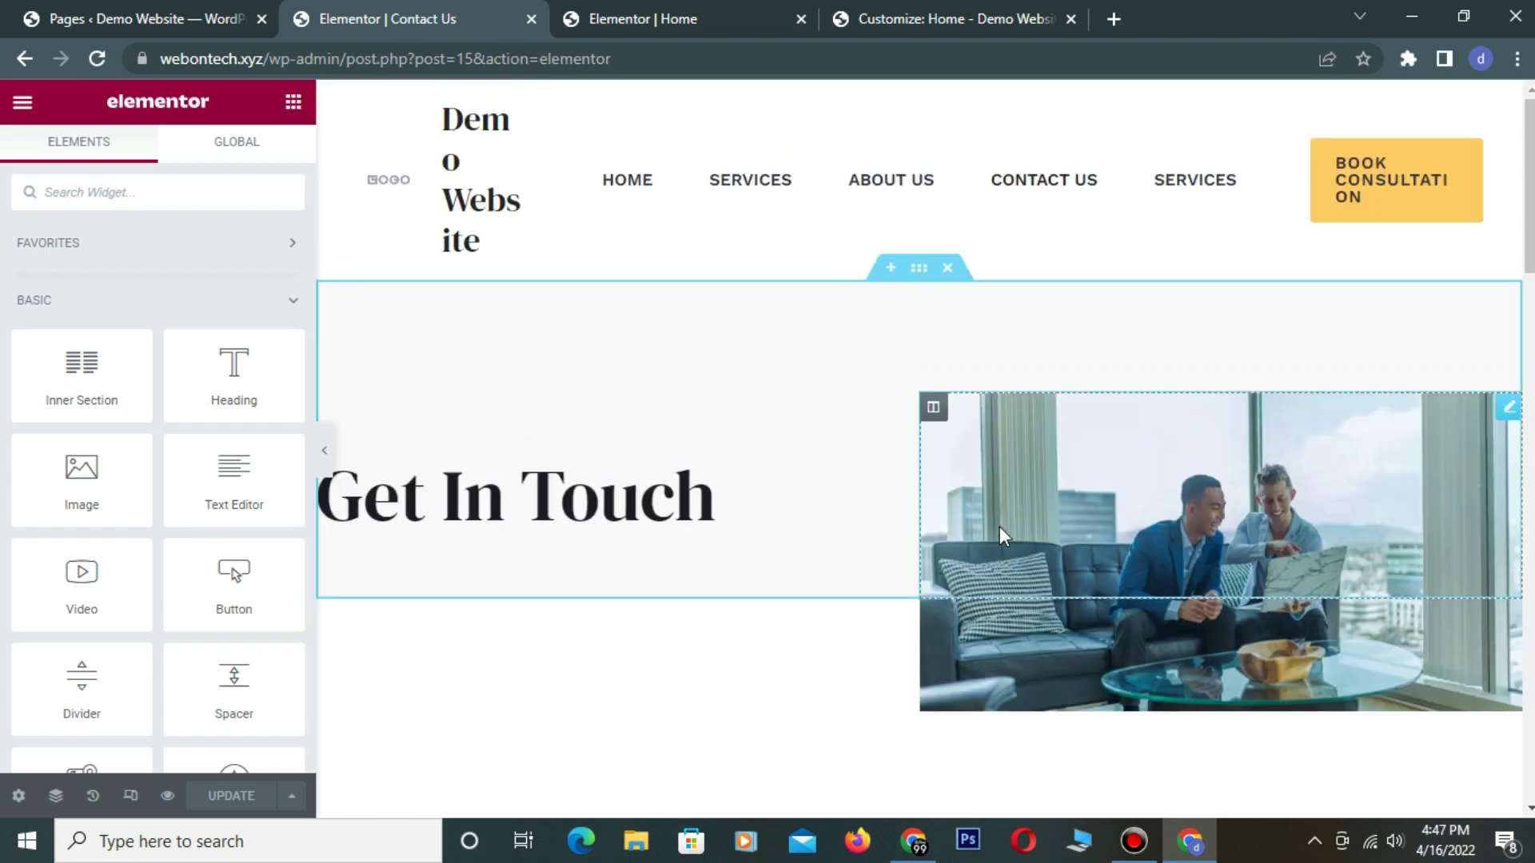
{"action": "scroll", "coordinate": [999, 526], "scroll_direction": "down", "scroll_amount": 10}
{"action": "scroll", "coordinate": [999, 526], "scroll_direction": "down", "scroll_amount": 5}
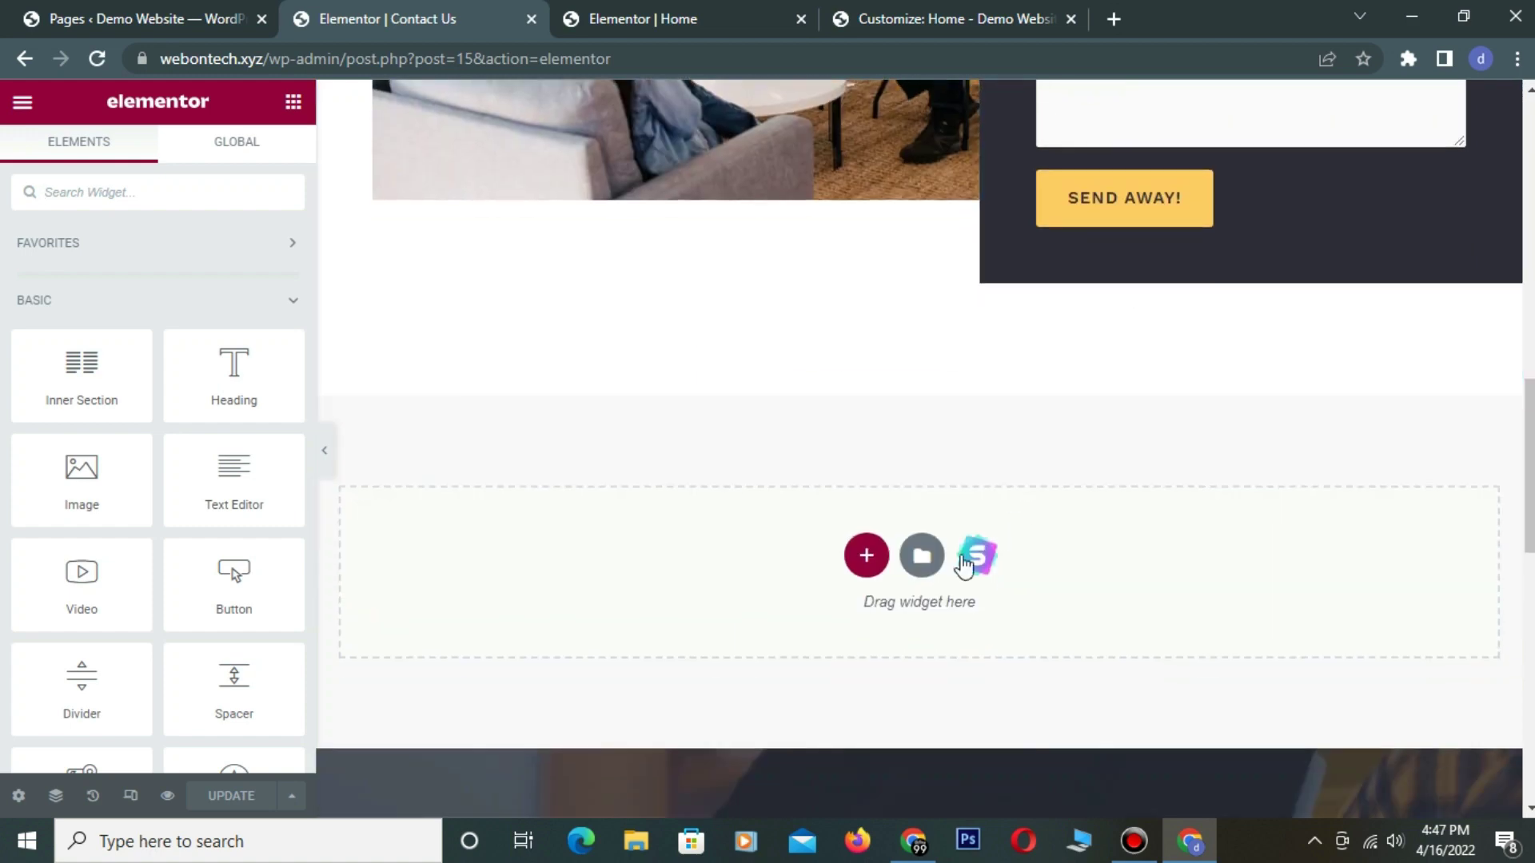
{"action": "left_click", "coordinate": [854, 540]}
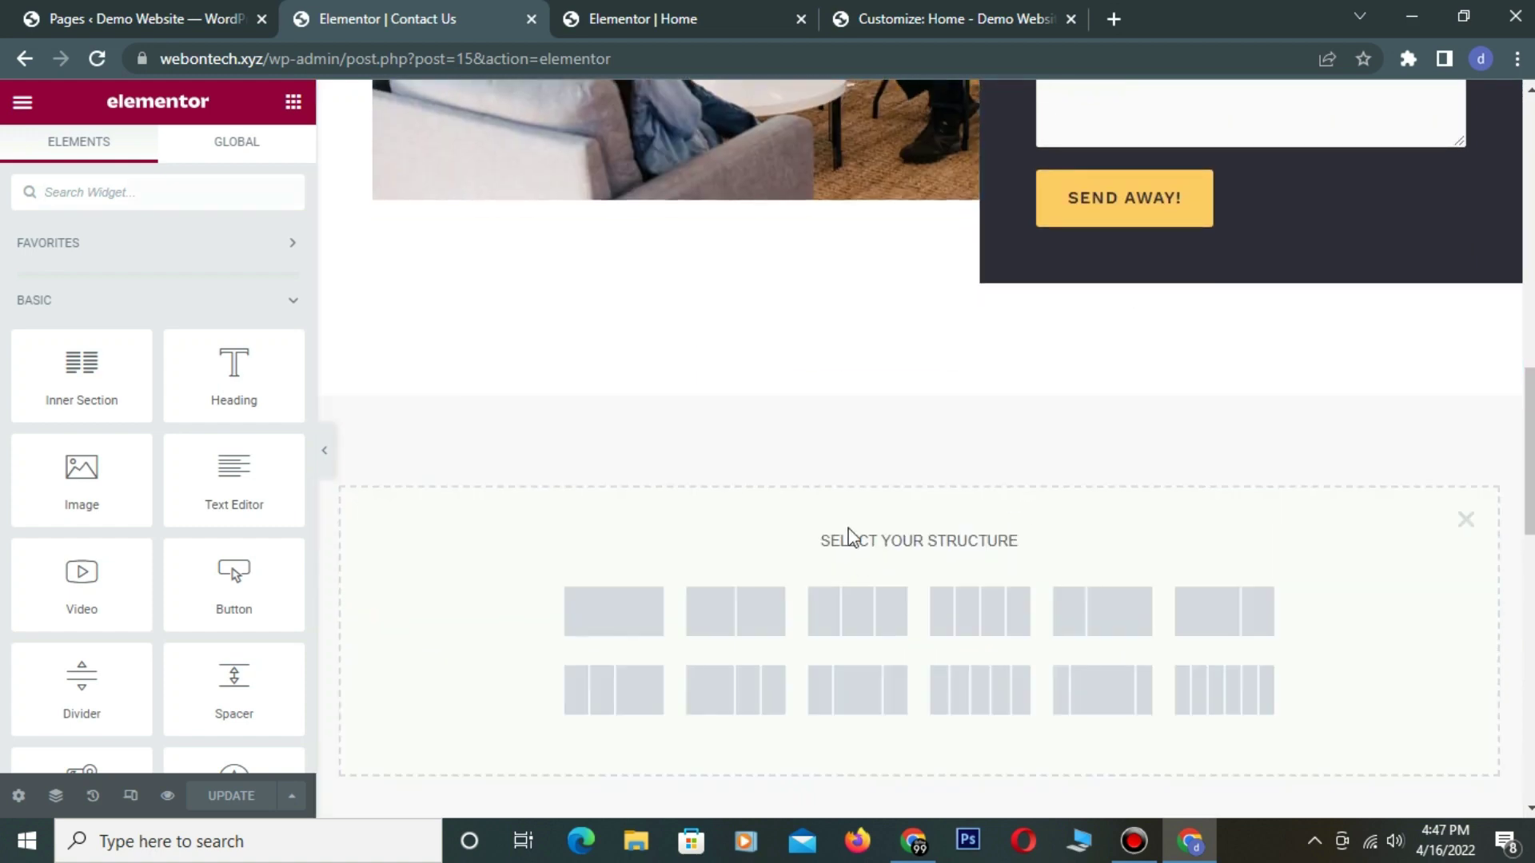
{"action": "left_click", "coordinate": [627, 621]}
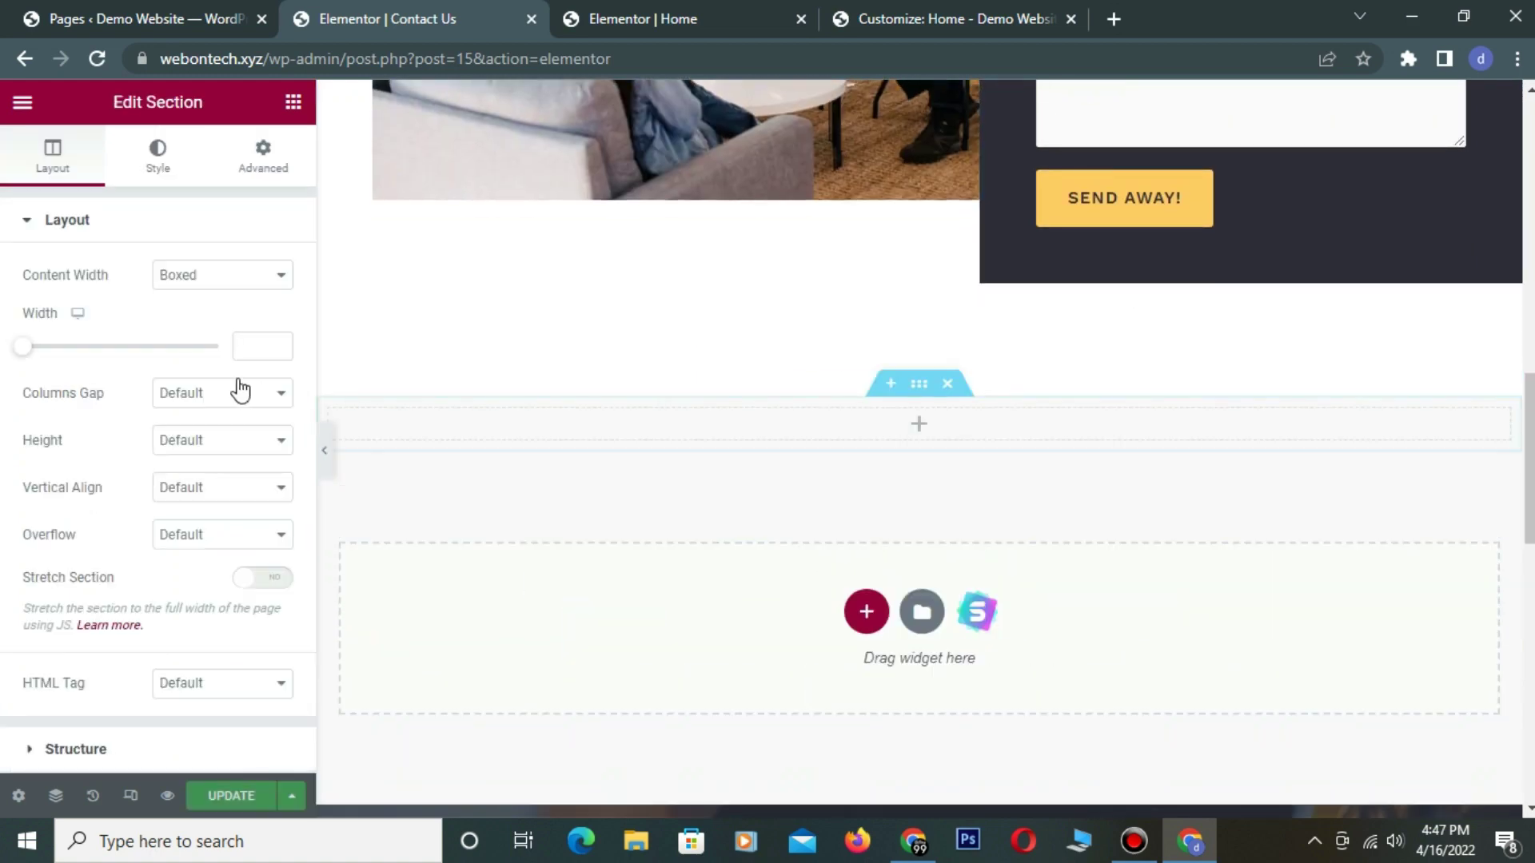
{"action": "left_click", "coordinate": [294, 113]}
{"action": "left_click_drag", "start_coordinate": [233, 479], "coordinate": [787, 430]}
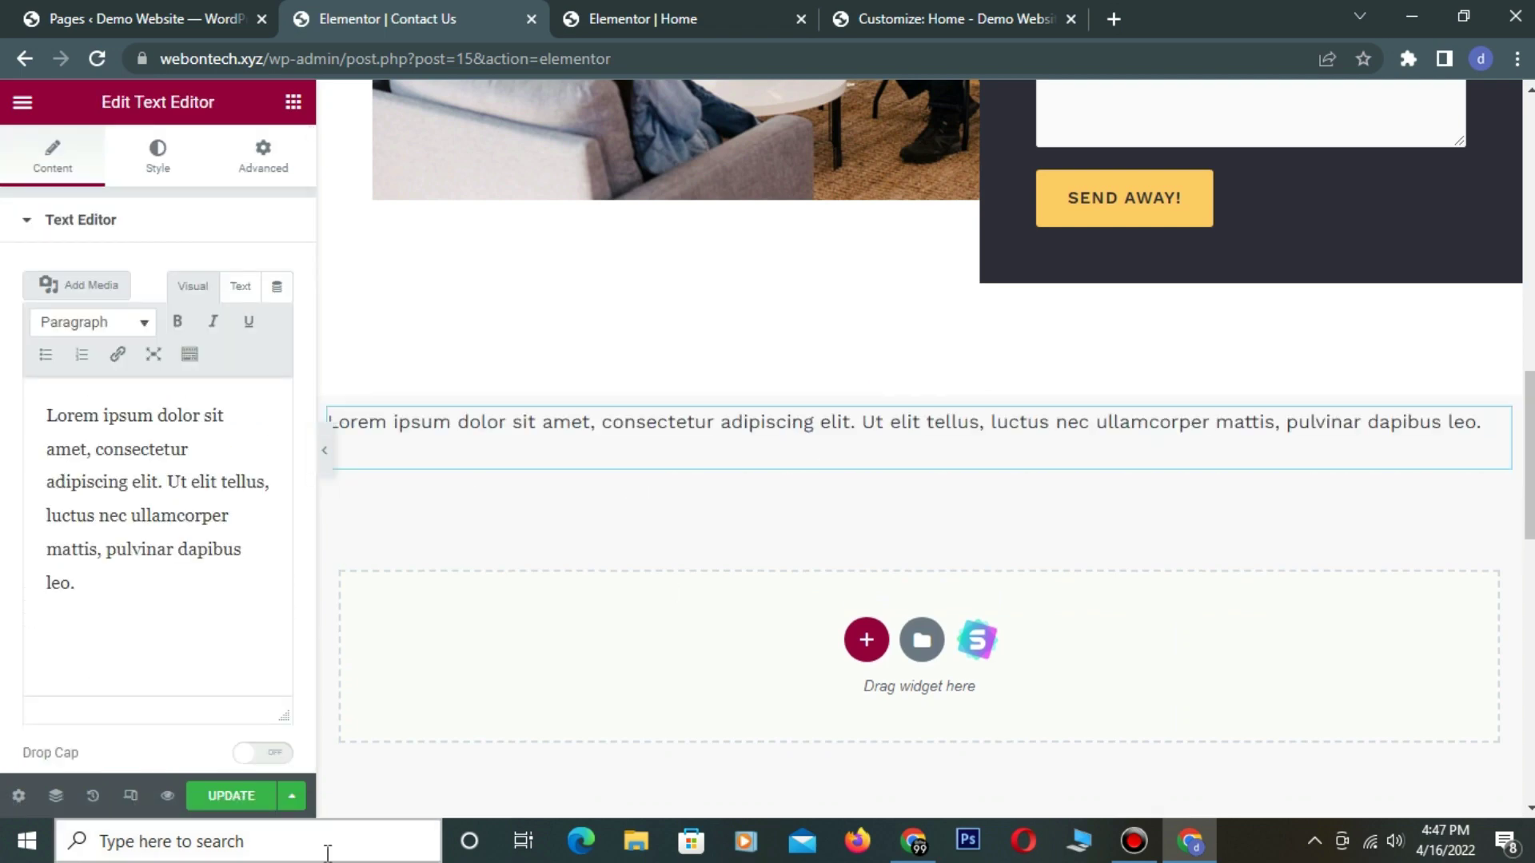
{"action": "scroll", "coordinate": [832, 604], "scroll_direction": "up", "scroll_amount": 15}
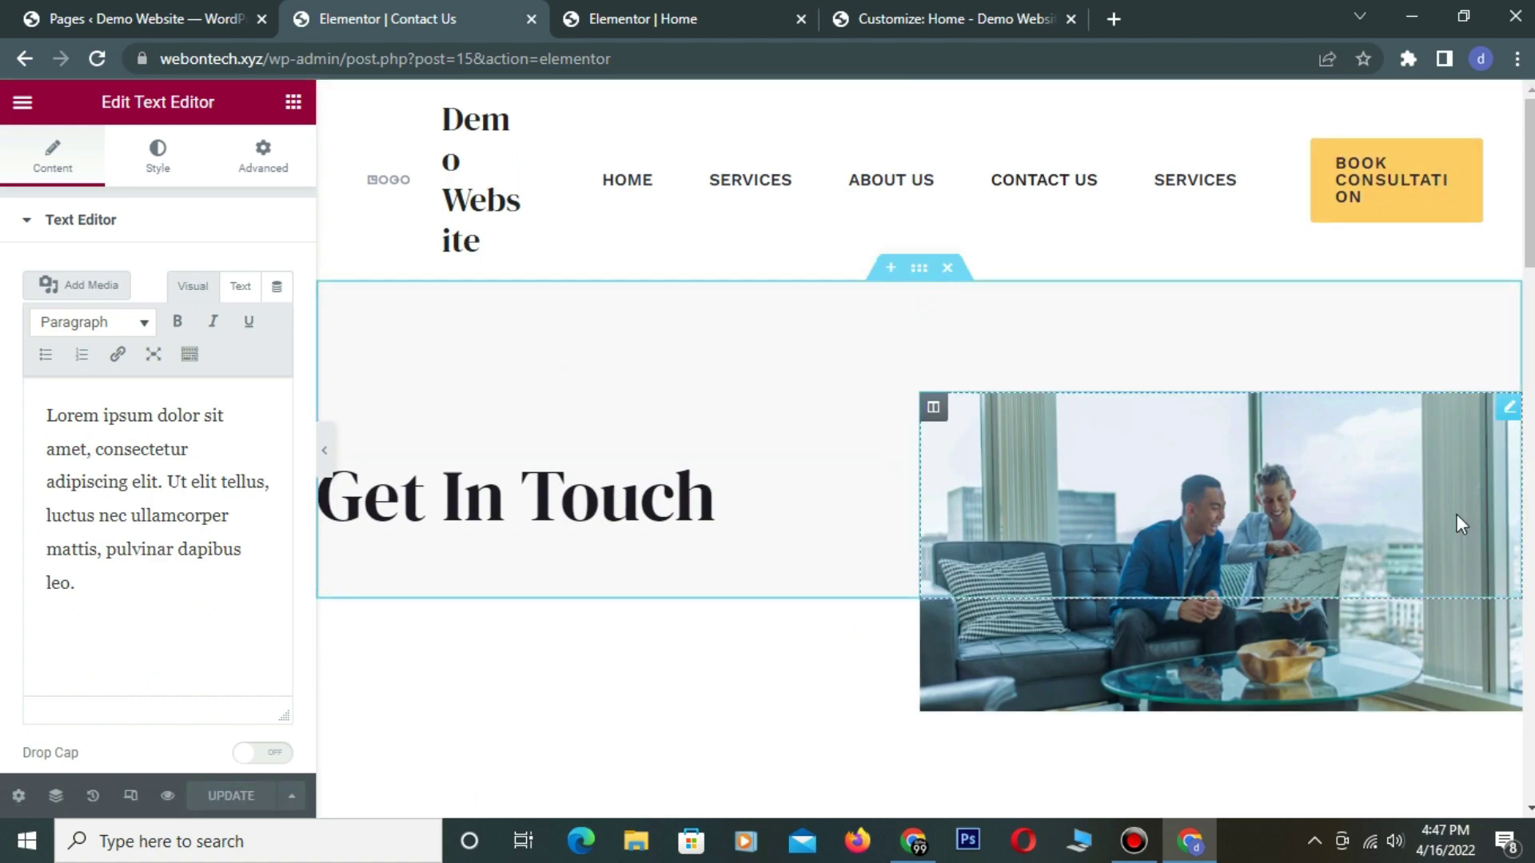
- Insert a one-column section after the contact form on the Contact Us page and fill it with a Text Editor widget
{"action": "scroll", "coordinate": [999, 526], "scroll_direction": "down", "scroll_amount": 10}
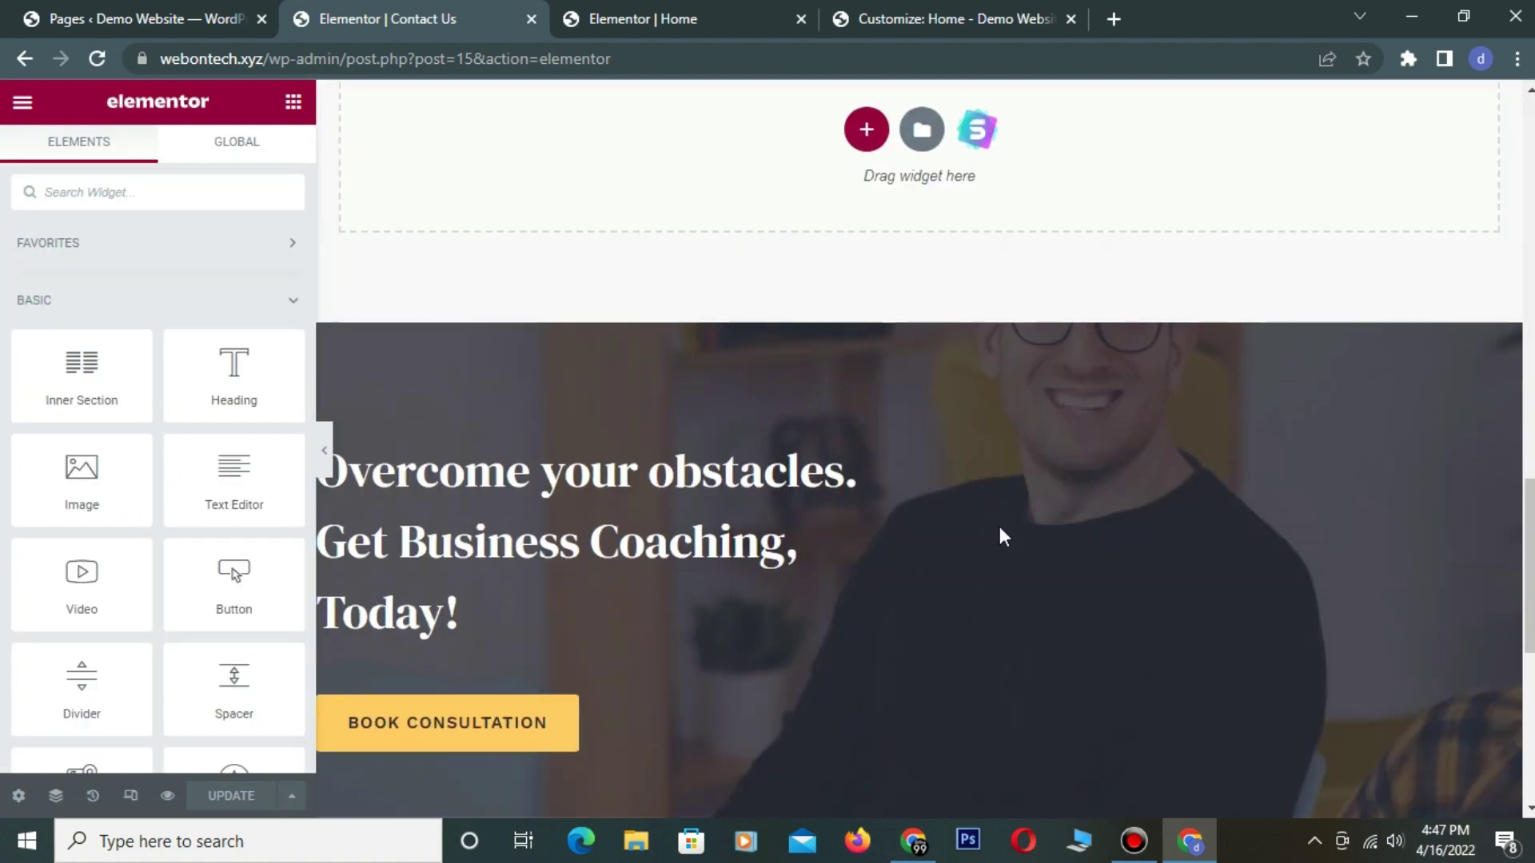
{"action": "scroll", "coordinate": [999, 526], "scroll_direction": "up", "scroll_amount": 10}
{"action": "scroll", "coordinate": [1000, 526], "scroll_direction": "down", "scroll_amount": 5}
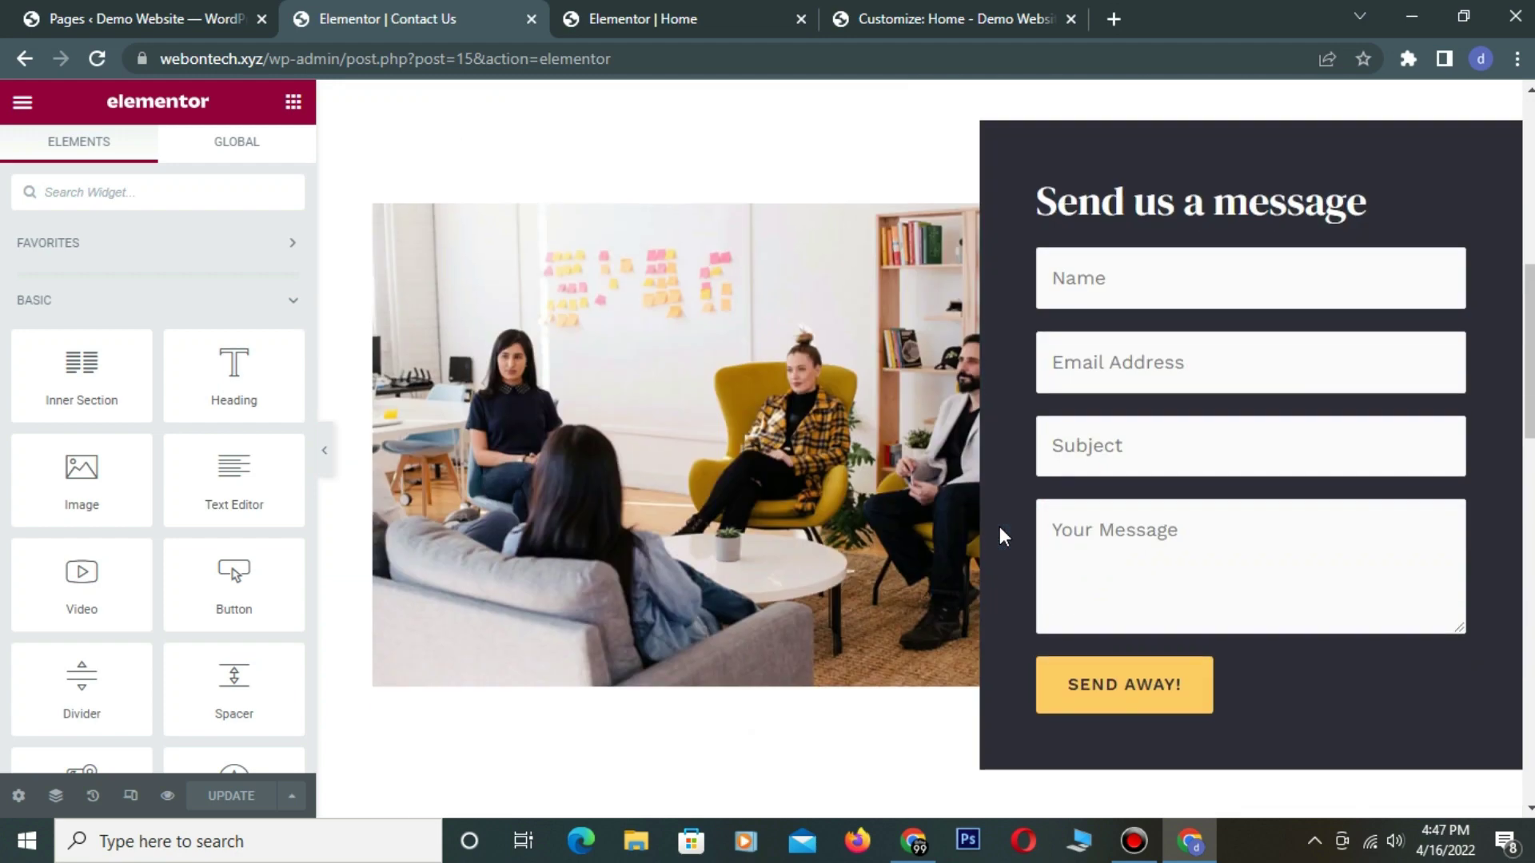
{"action": "scroll", "coordinate": [999, 526], "scroll_direction": "down", "scroll_amount": 5}
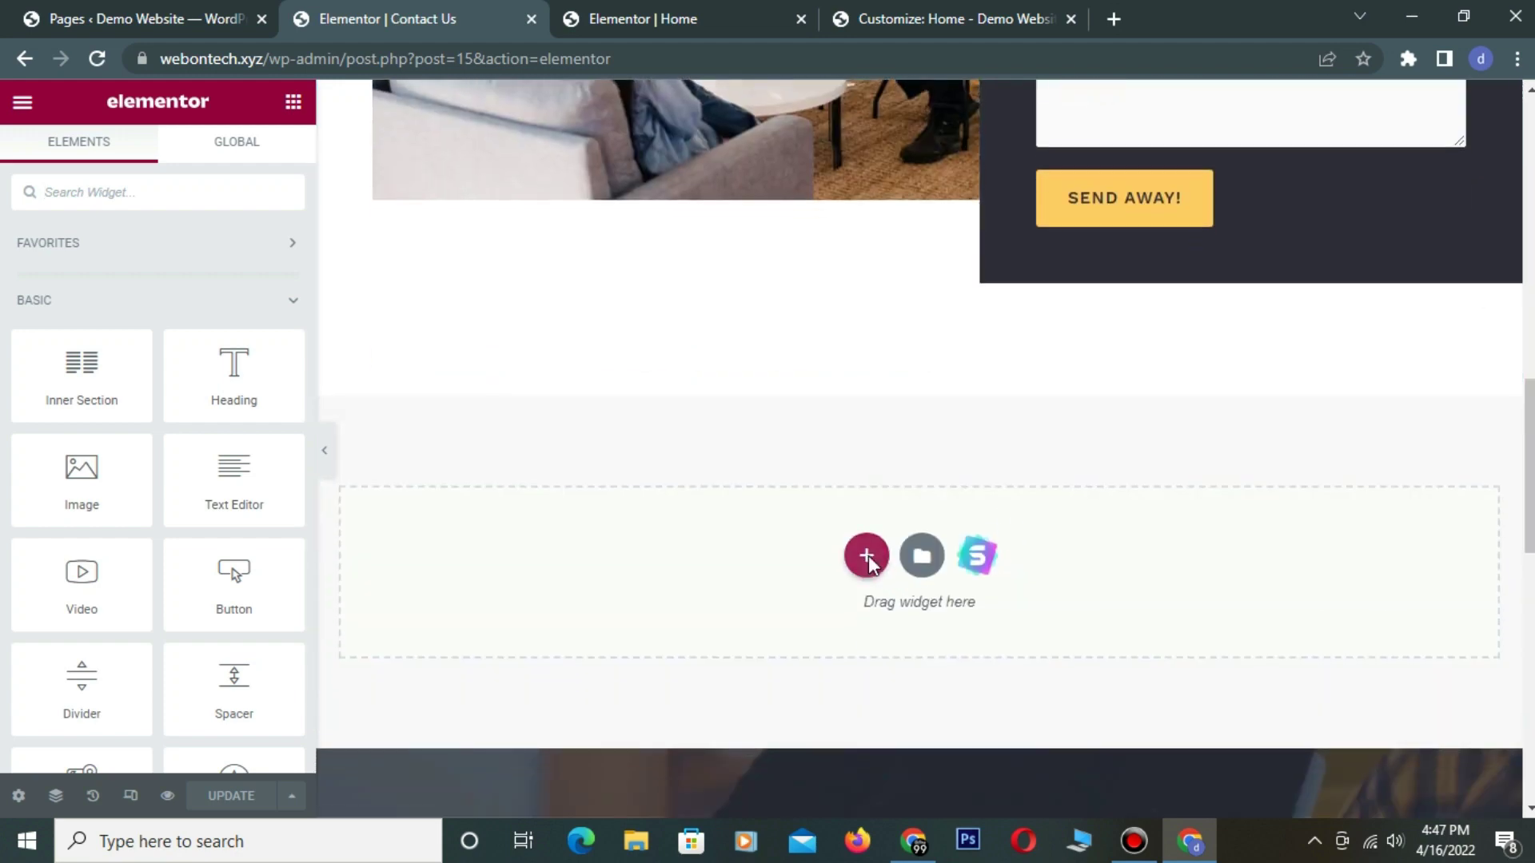
{"action": "left_click", "coordinate": [866, 555]}
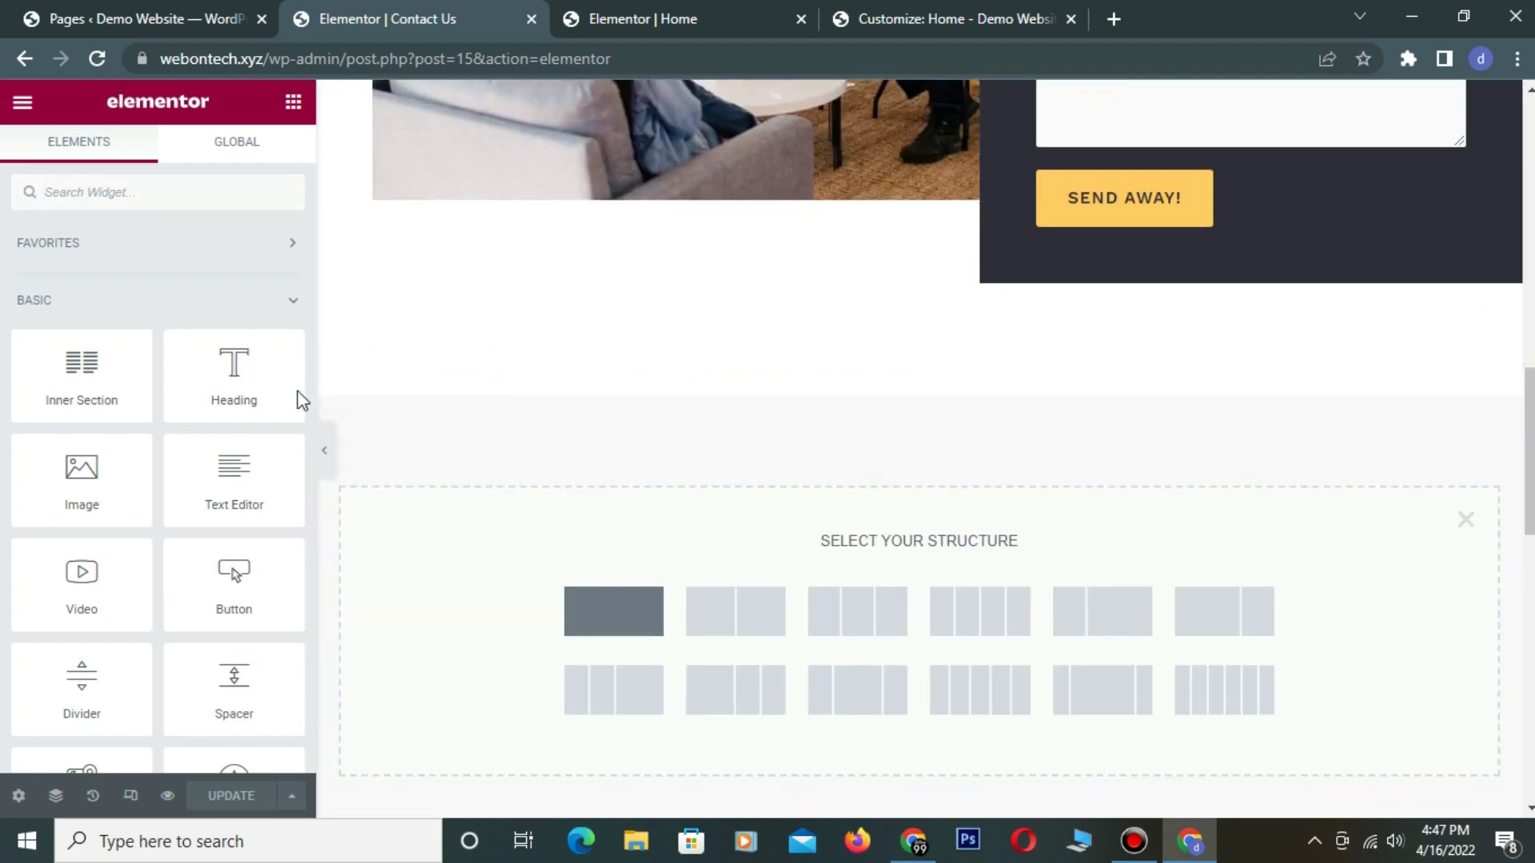
{"action": "left_click", "coordinate": [292, 102]}
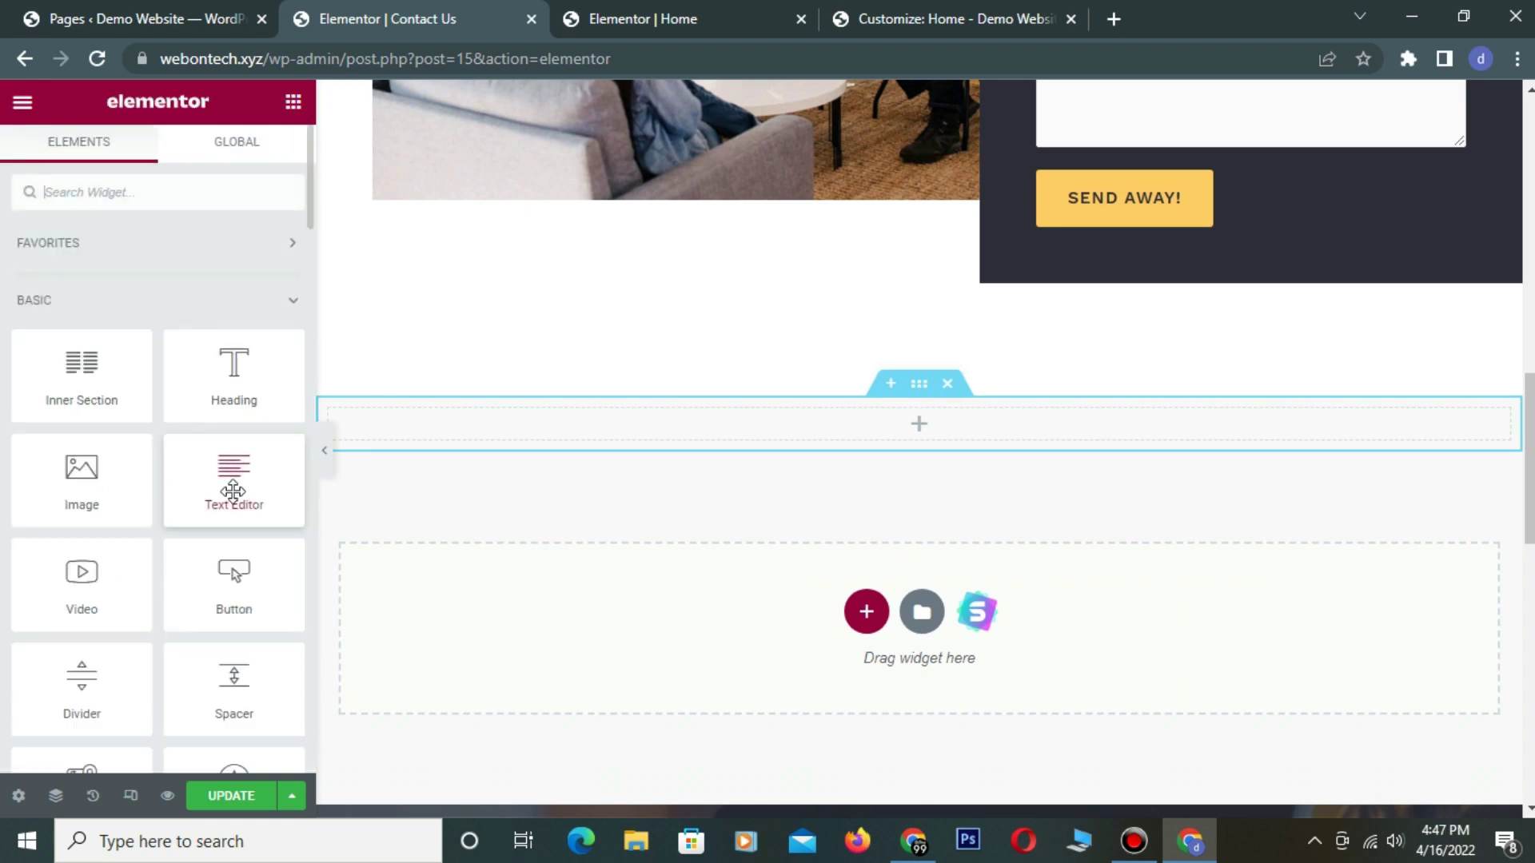
{"action": "left_click_drag", "start_coordinate": [233, 491], "coordinate": [787, 432]}
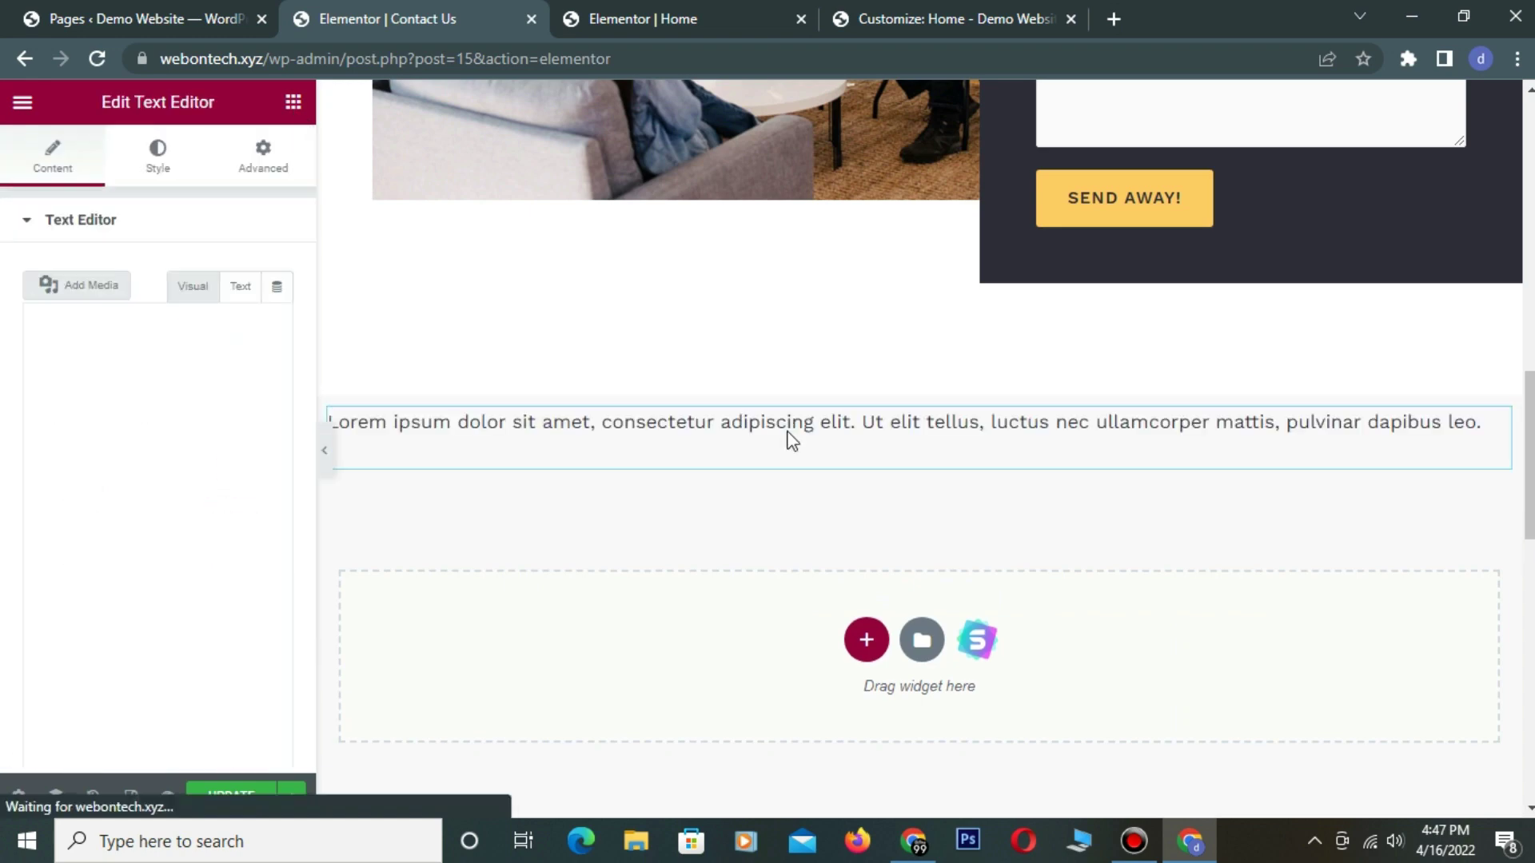